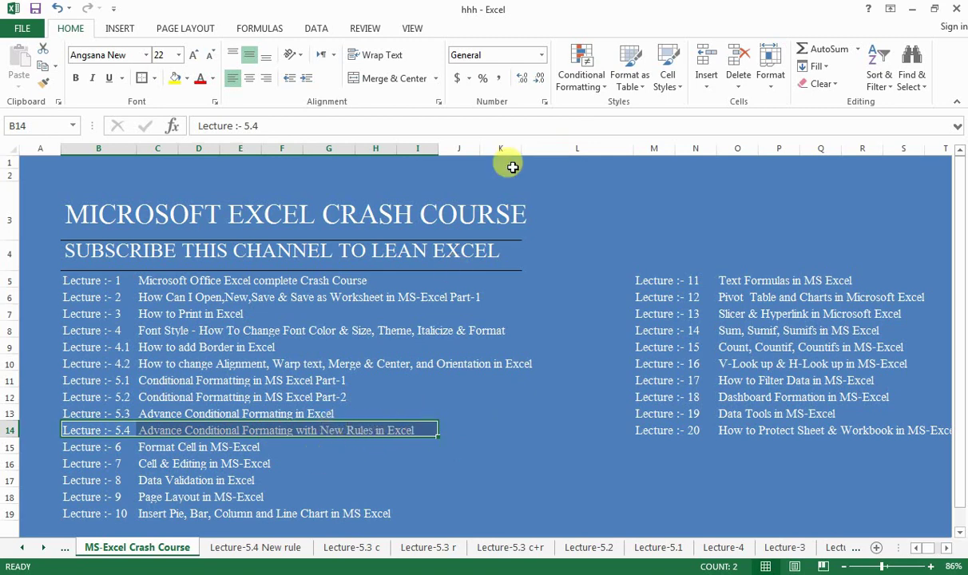
# Switch to the Lecture-5.4 New rule worksheet
pyautogui.click(240, 551)
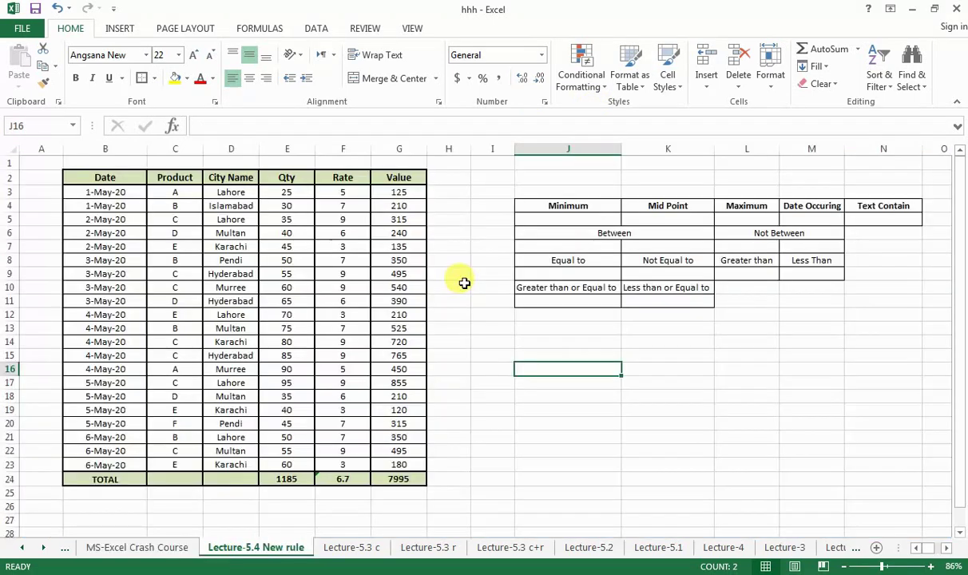
pyautogui.click(601, 90)
pyautogui.click(607, 272)
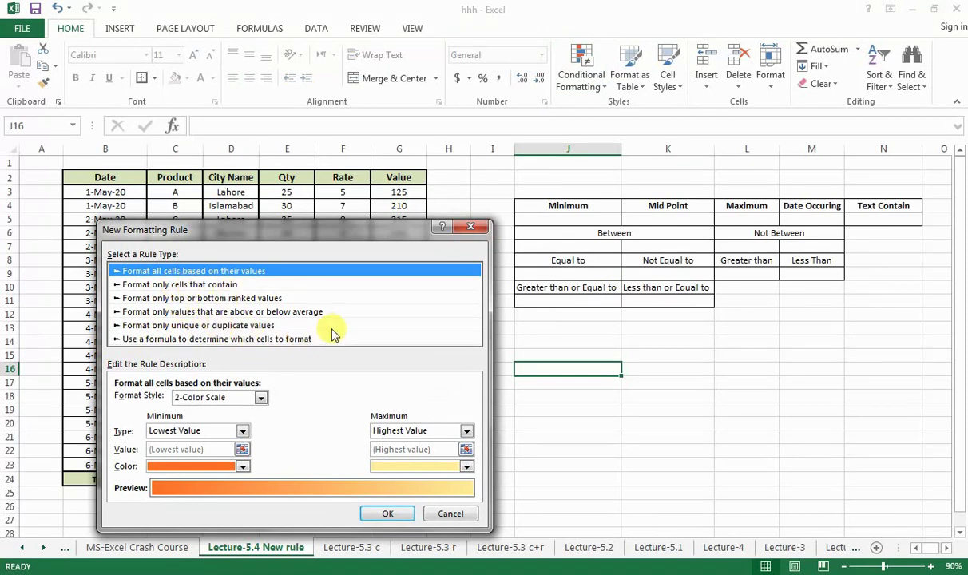
pyautogui.moveTo(415, 230); pyautogui.dragTo(791, 201)
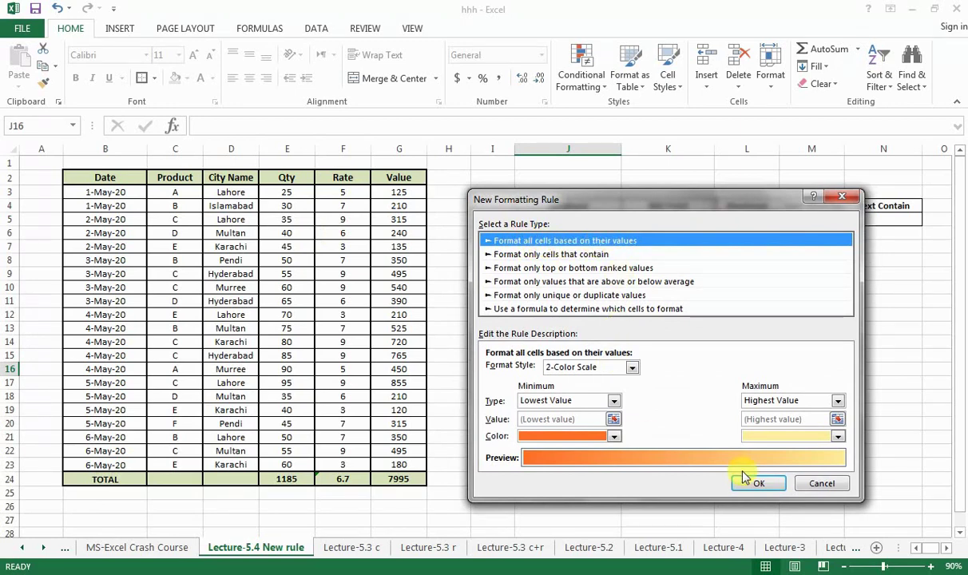
pyautogui.click(823, 484)
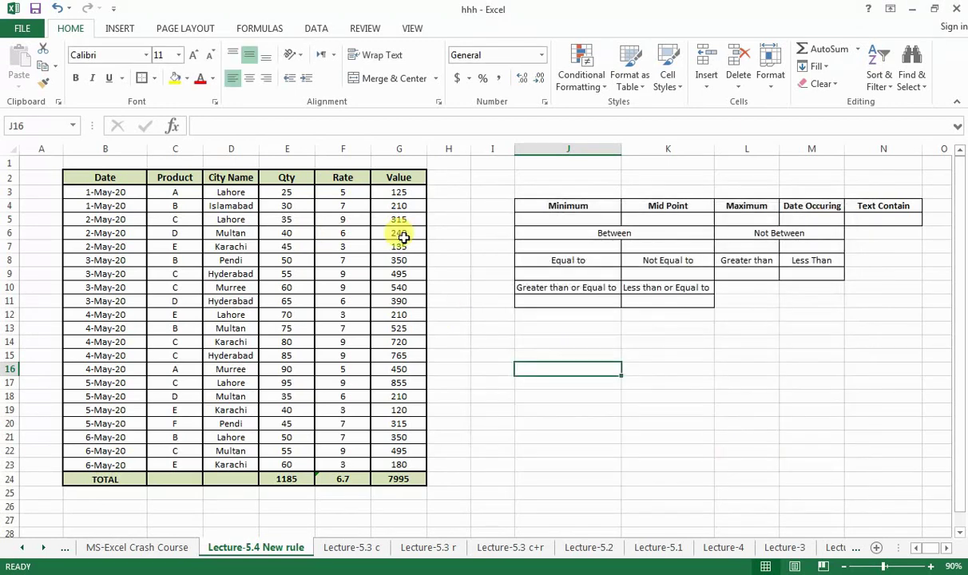
# Start a new conditional formatting rule for the Value cells G3:G23, based on their values, with the 2-Color Scale format style
pyautogui.moveTo(379, 192); pyautogui.dragTo(397, 464)
pyautogui.click(575, 83)
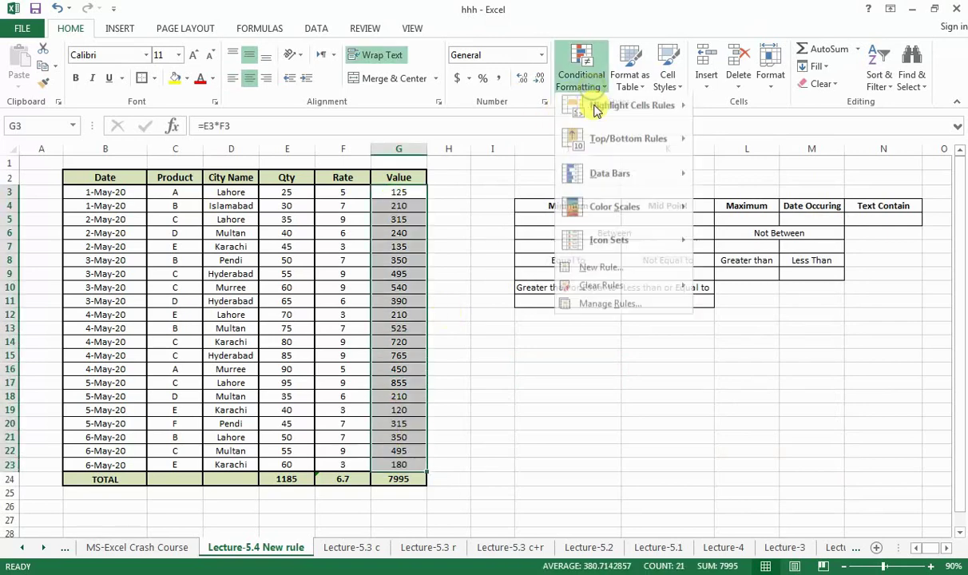
pyautogui.click(612, 273)
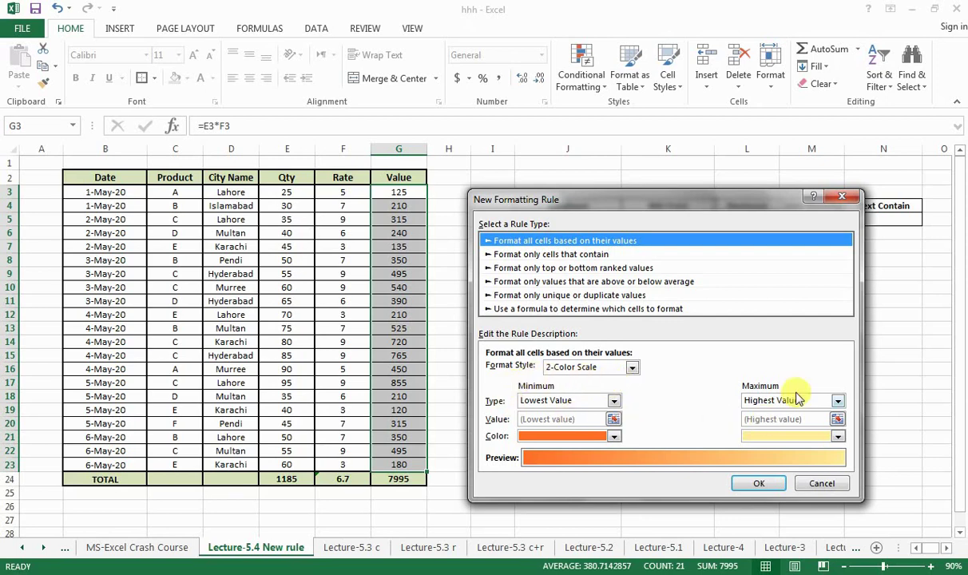
pyautogui.click(632, 367)
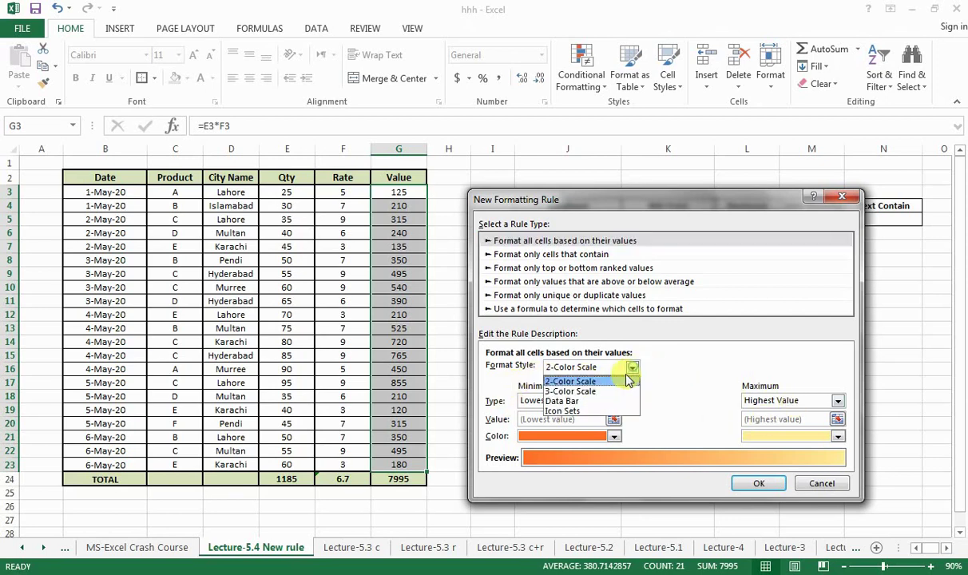
pyautogui.click(598, 392)
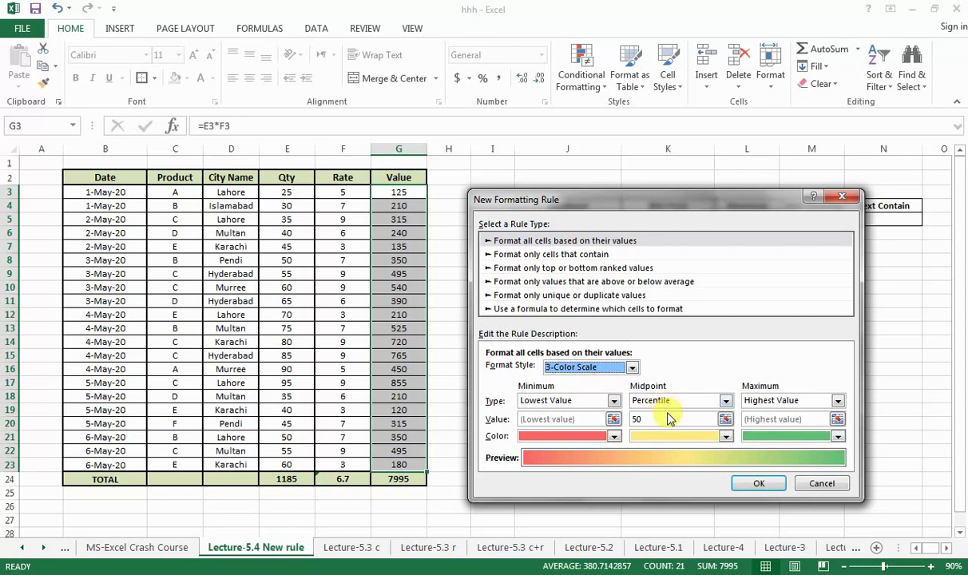
pyautogui.click(633, 368)
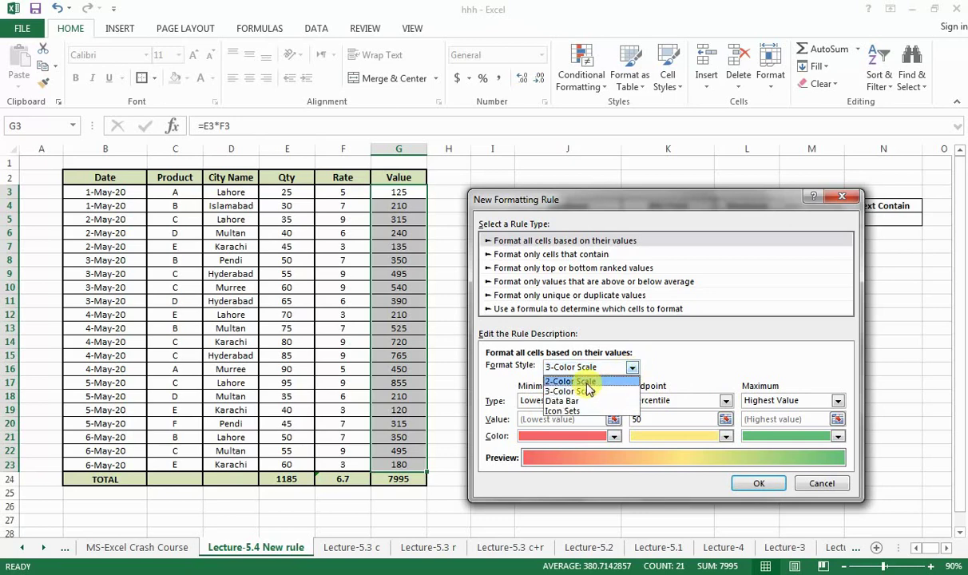
pyautogui.click(563, 377)
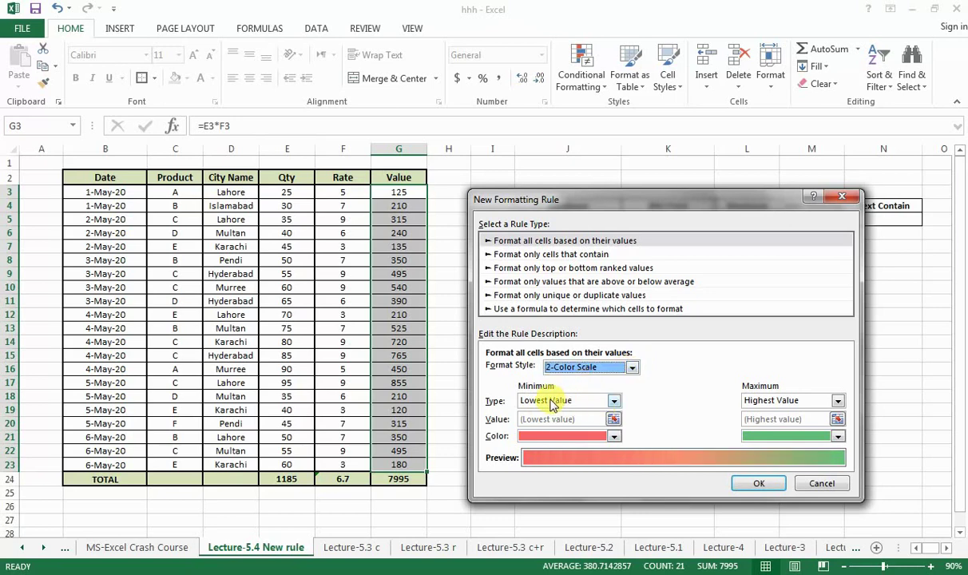
# Set both the minimum and the maximum type of the colour scale to Number
pyautogui.click(614, 401)
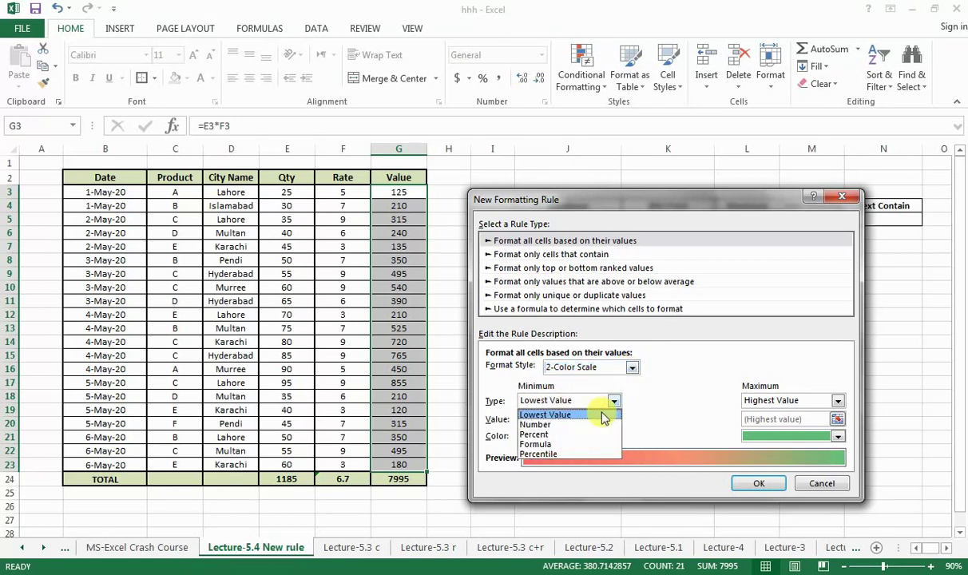
pyautogui.click(558, 425)
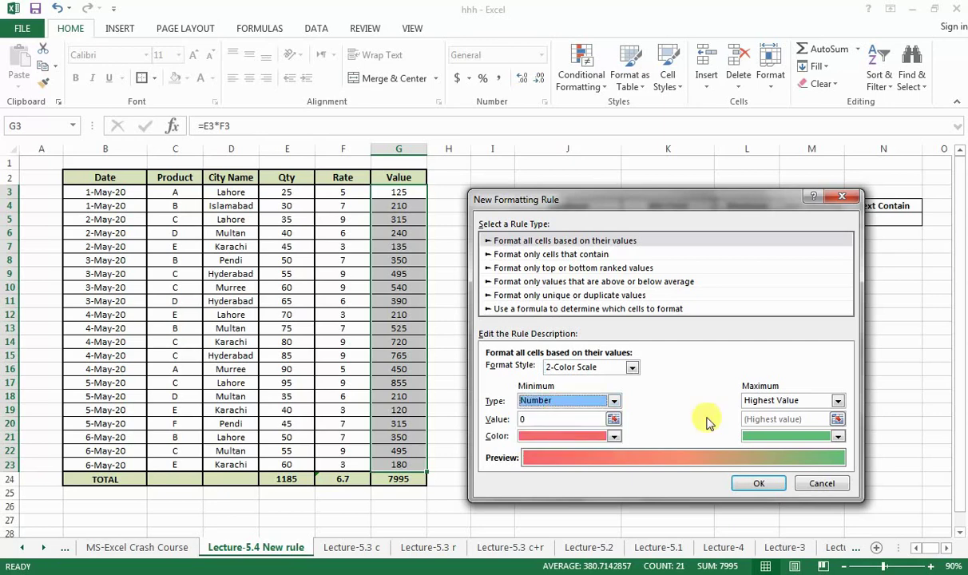
pyautogui.click(837, 401)
pyautogui.click(775, 426)
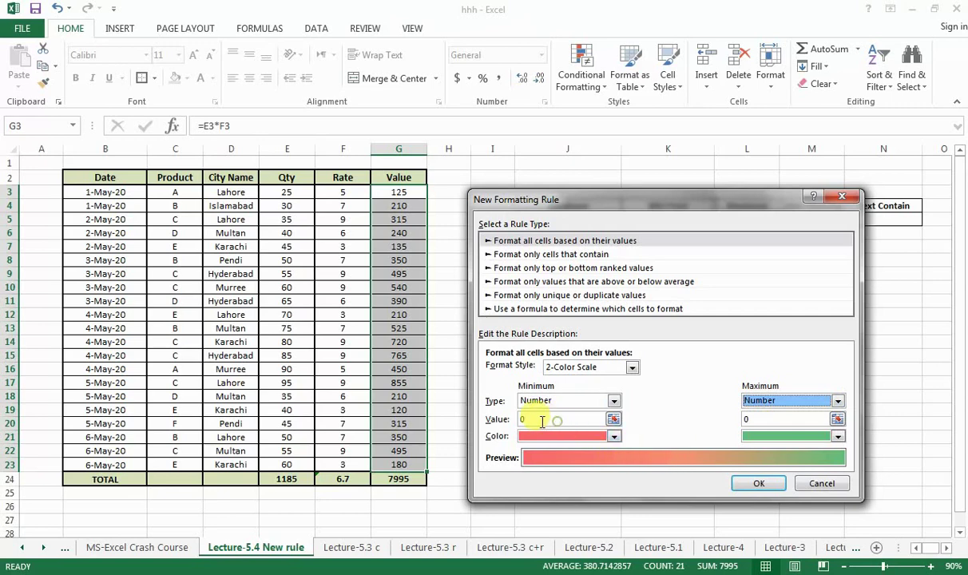
# Link the rule's minimum value to cell J5 and its maximum value to cell L5
pyautogui.click(520, 422)
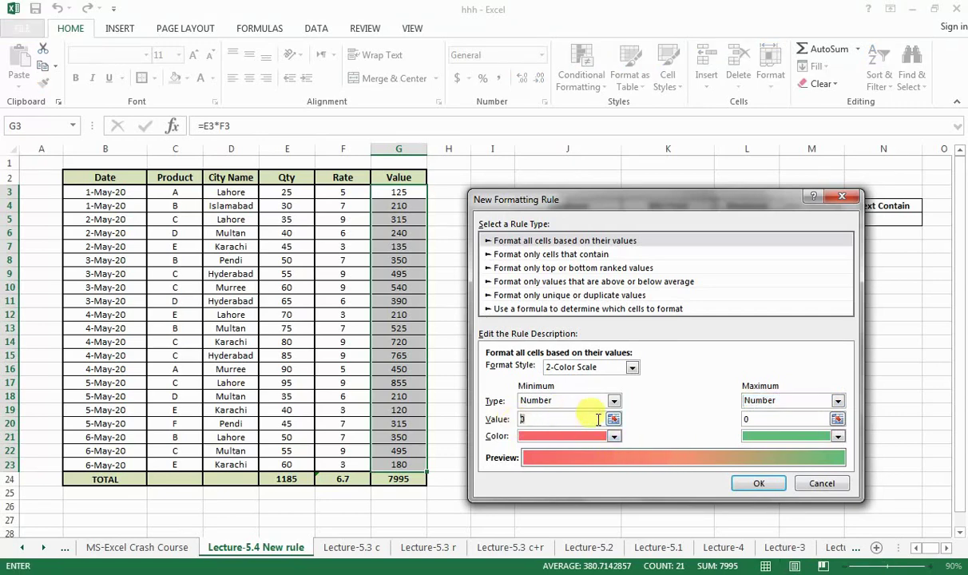
pyautogui.moveTo(671, 210); pyautogui.dragTo(280, 231)
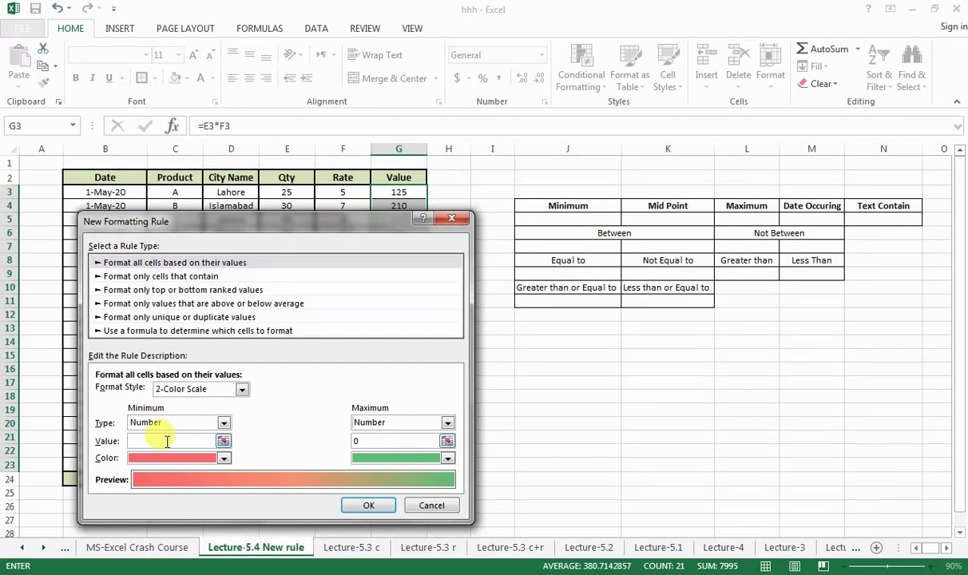
pyautogui.click(587, 219)
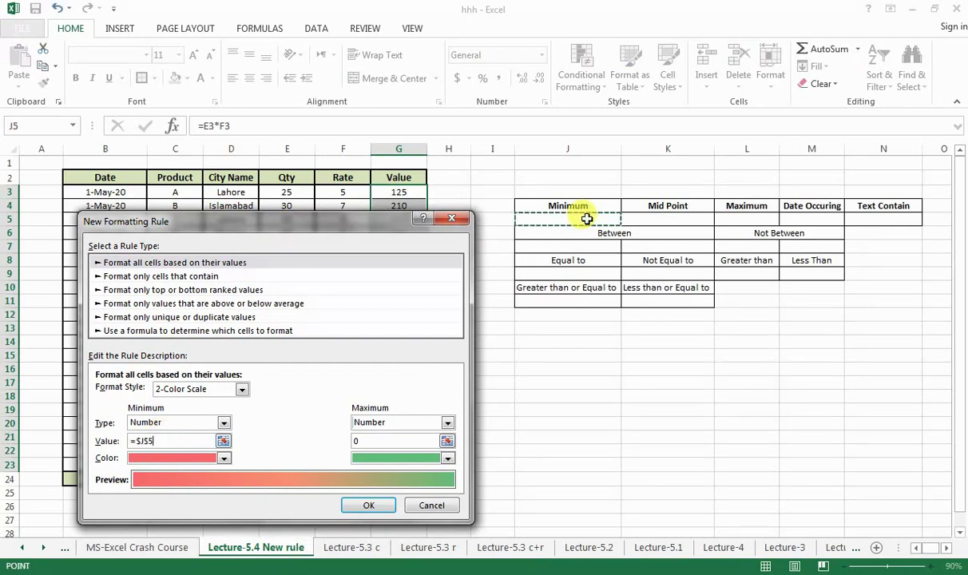
pyautogui.click(402, 441)
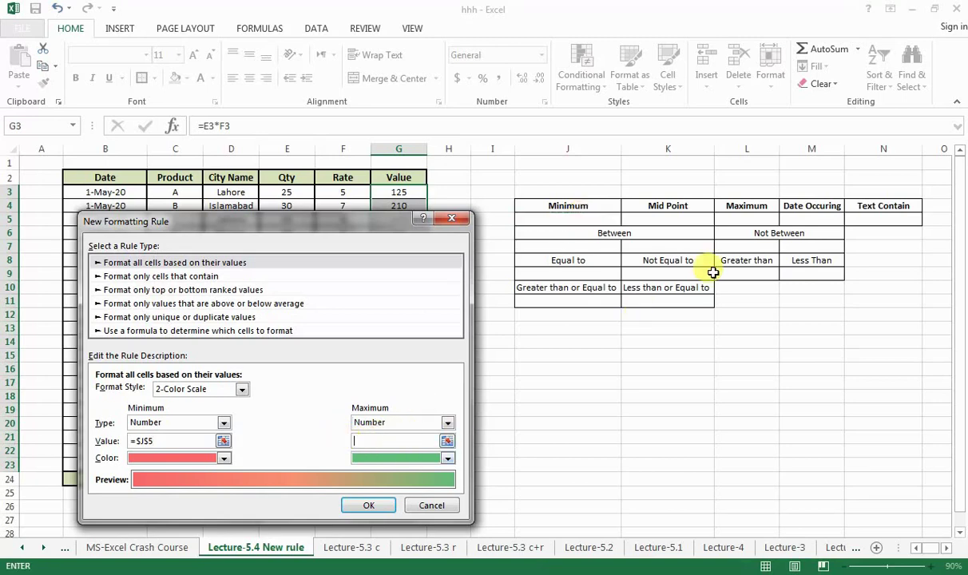
pyautogui.click(756, 219)
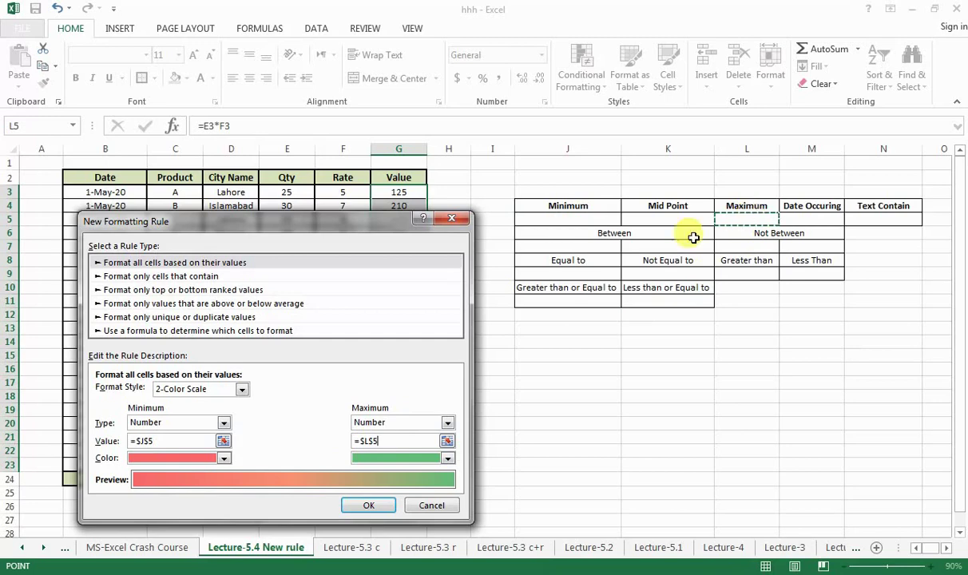
# Set the minimum colour to light blue and the maximum colour to light orange, and apply the rule
pyautogui.click(223, 460)
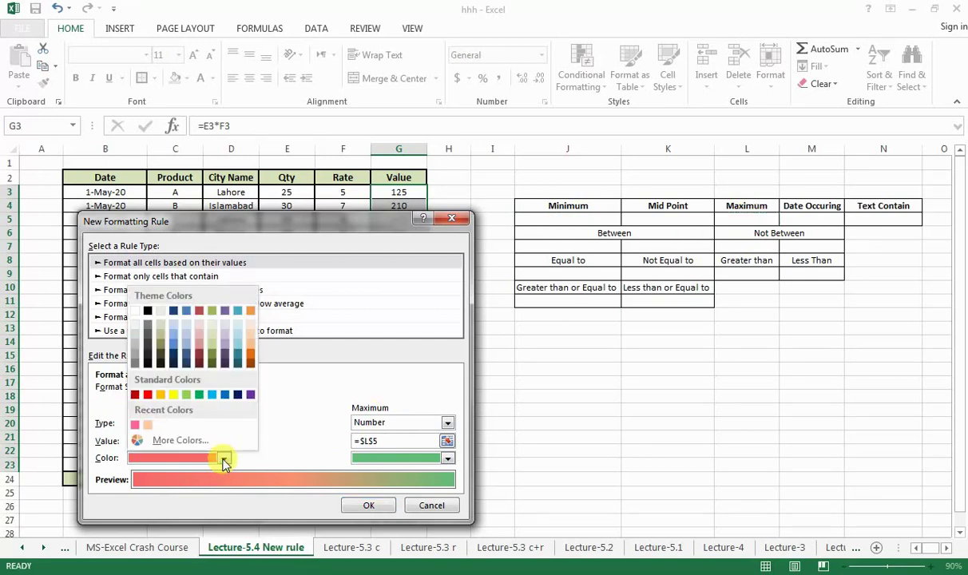
pyautogui.click(174, 340)
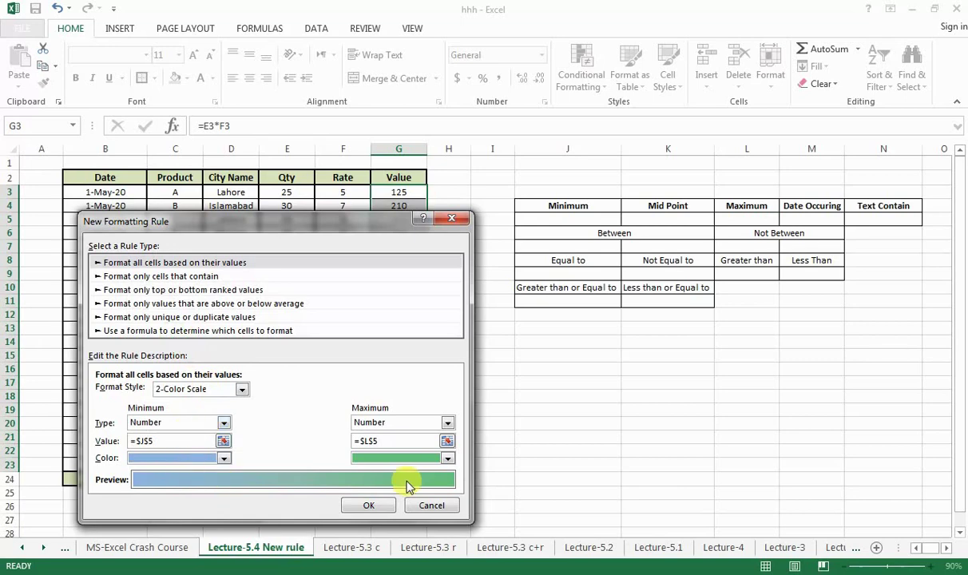
pyautogui.click(448, 460)
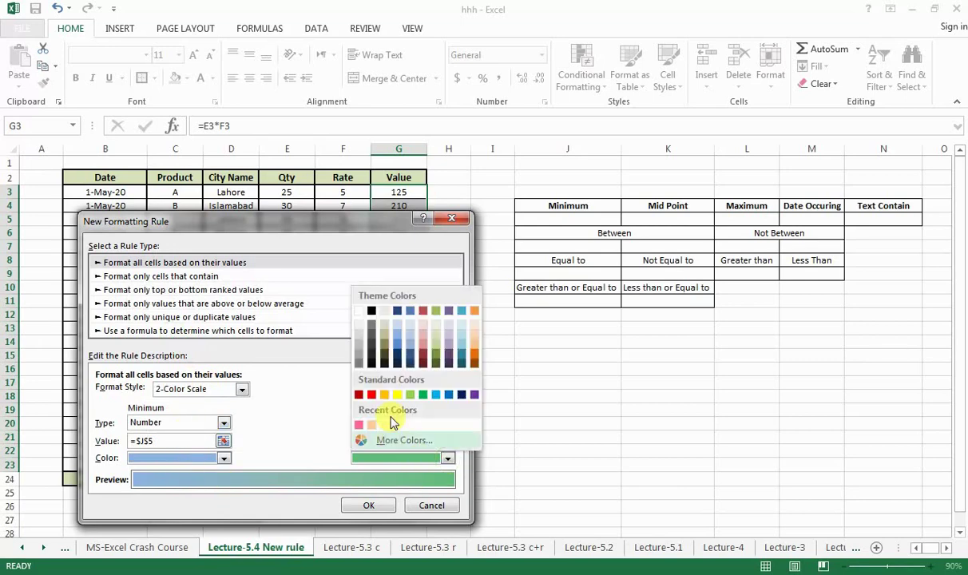
pyautogui.click(474, 335)
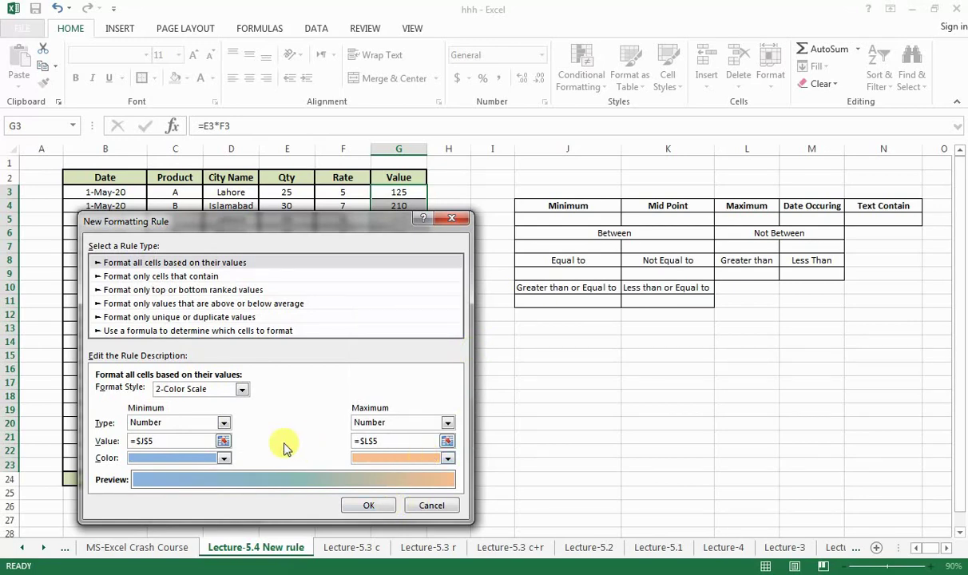
pyautogui.moveTo(317, 224); pyautogui.dragTo(705, 257)
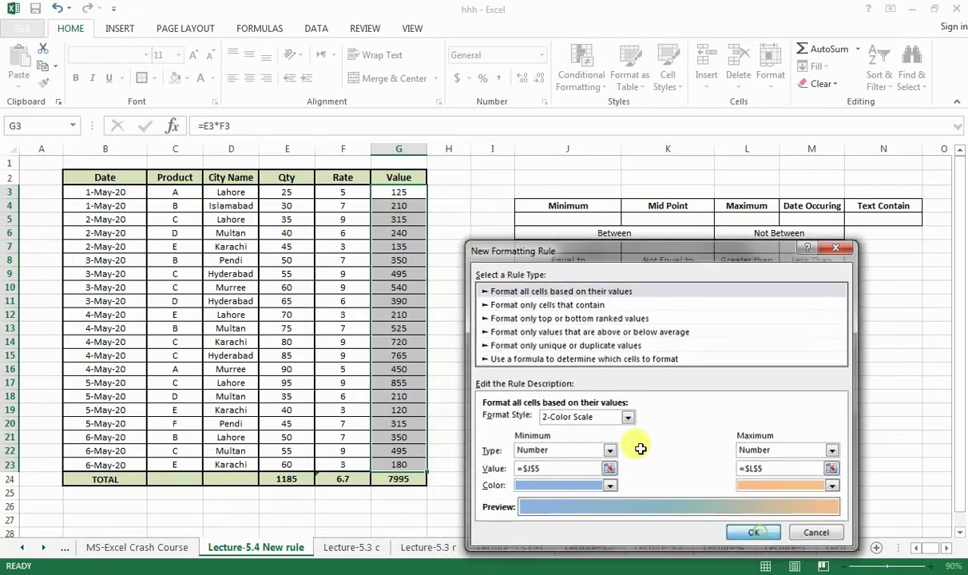
pyautogui.press('Return')
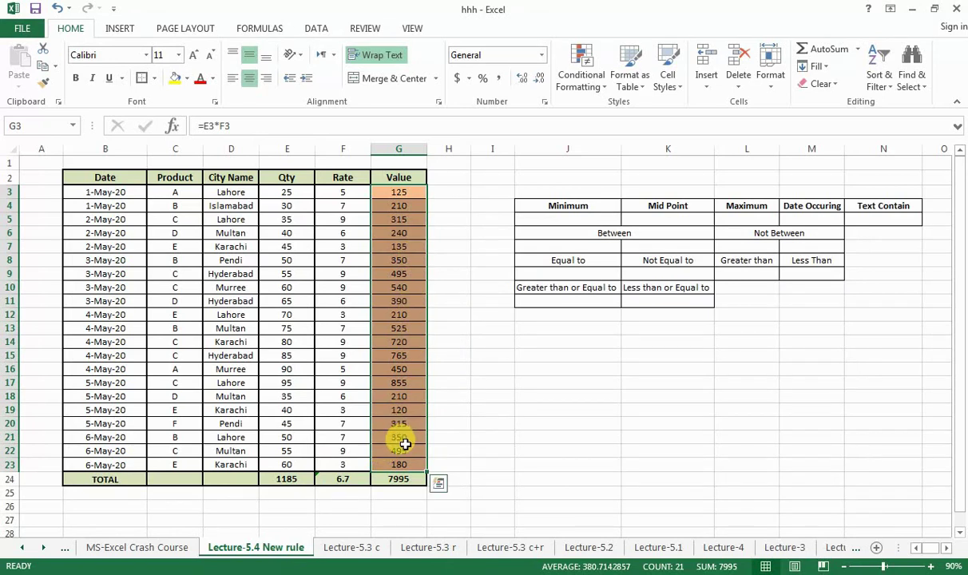
# Enter 150 under Minimum in J5 and 800 under Maximum in L5
pyautogui.click(562, 218)
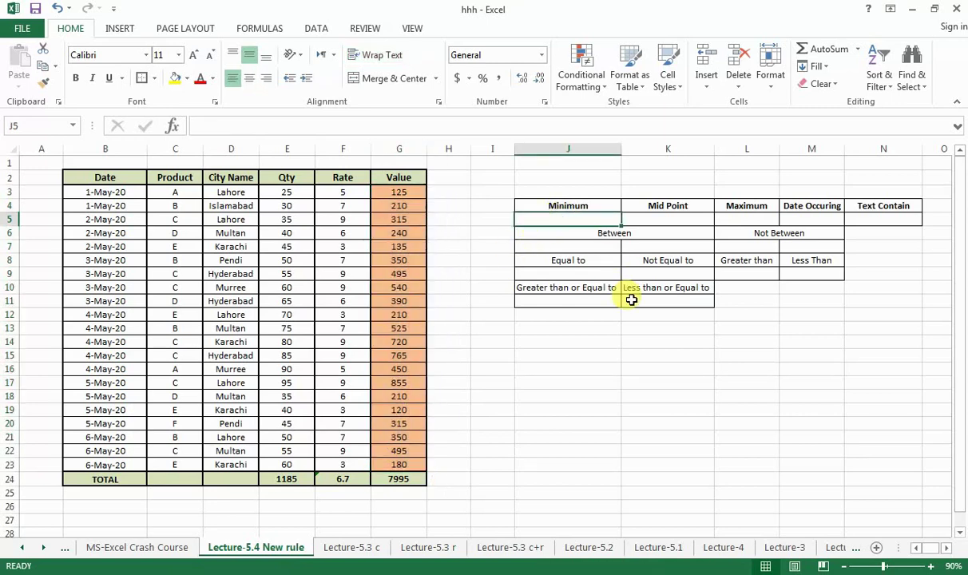
pyautogui.write('1')
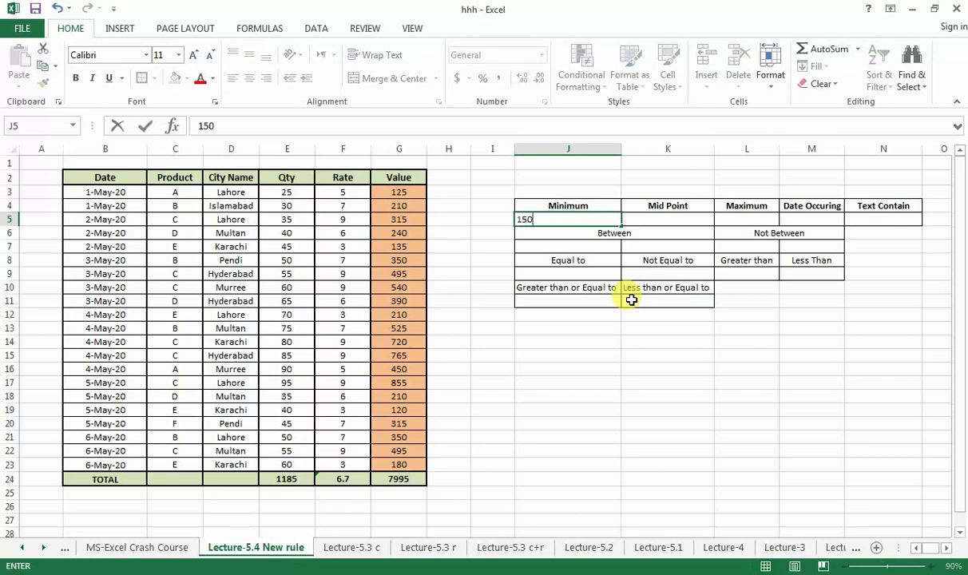
pyautogui.write('50')
pyautogui.press('Tab')
pyautogui.press('Tab')
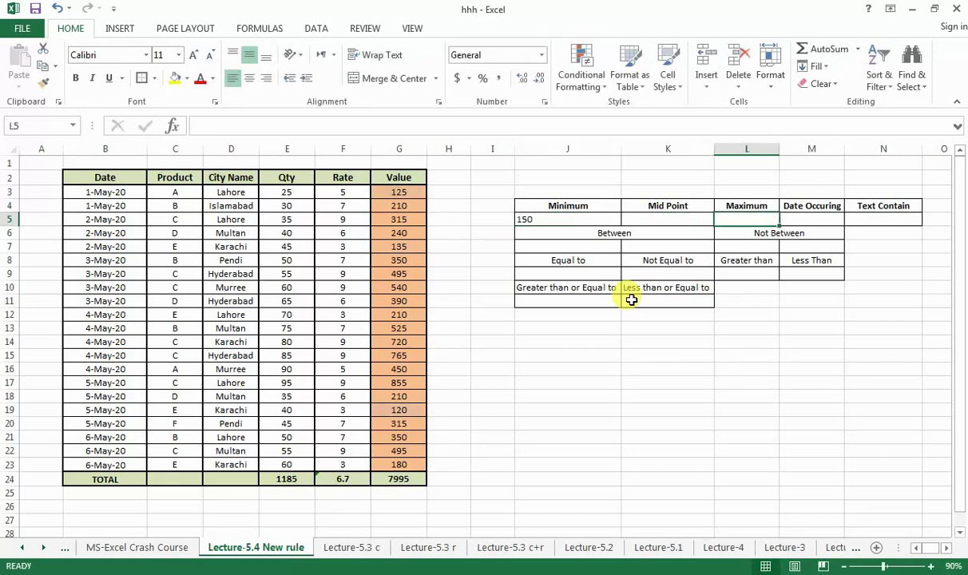
pyautogui.write('800')
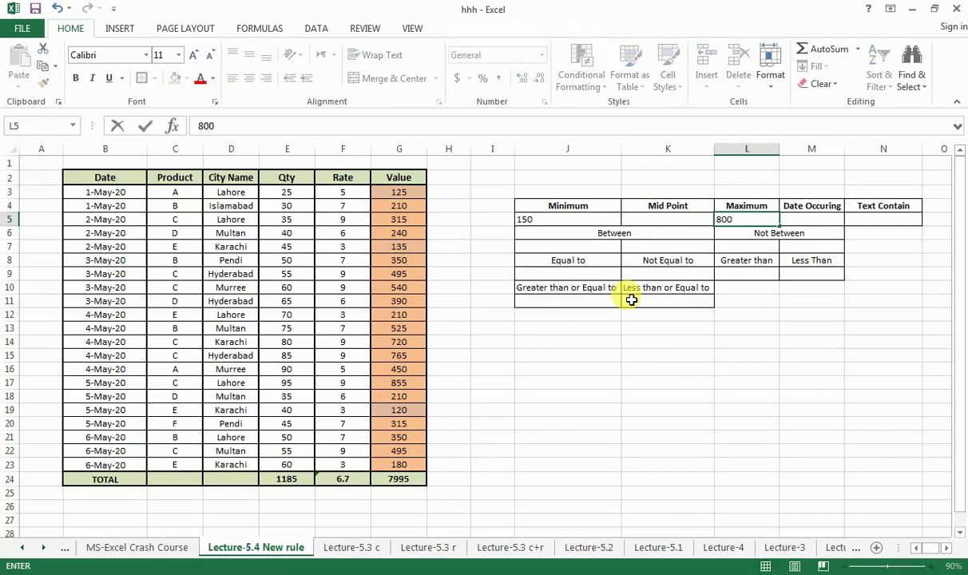
pyautogui.press('Return')
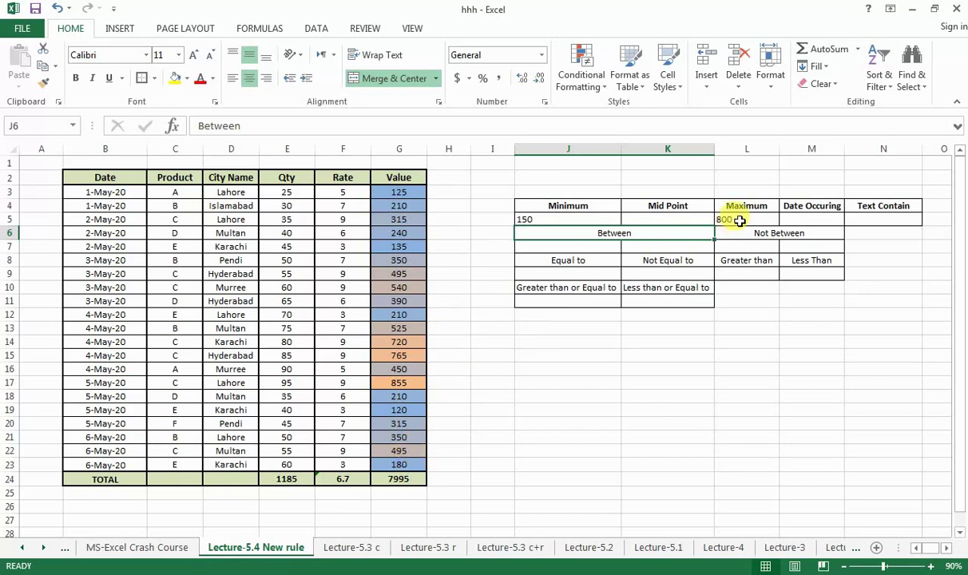
pyautogui.click(740, 221)
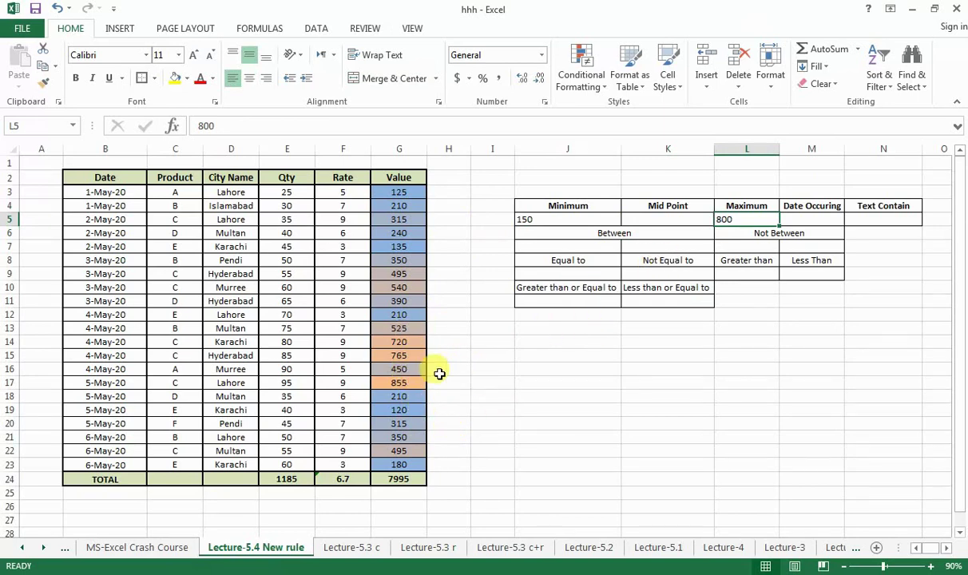
pyautogui.click(391, 380)
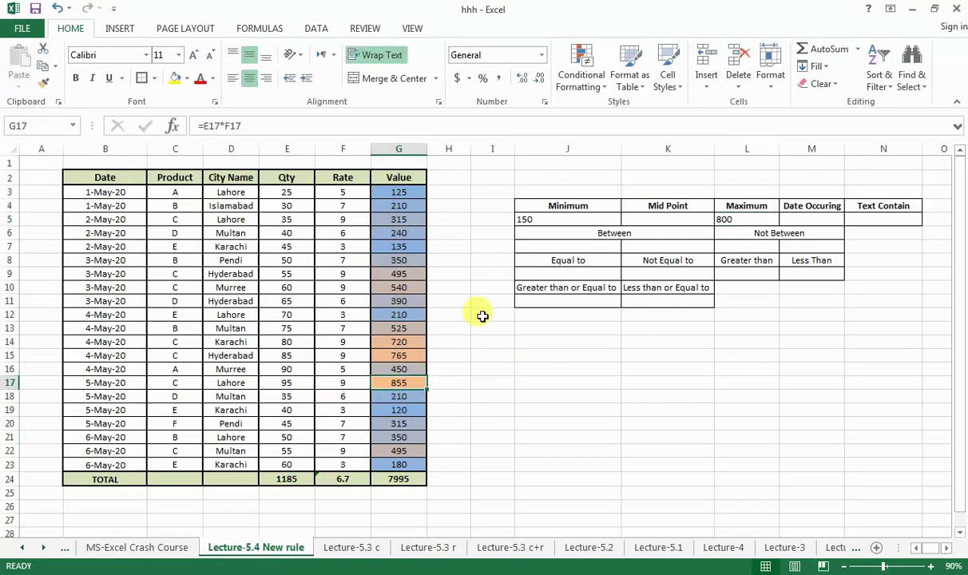
pyautogui.click(532, 219)
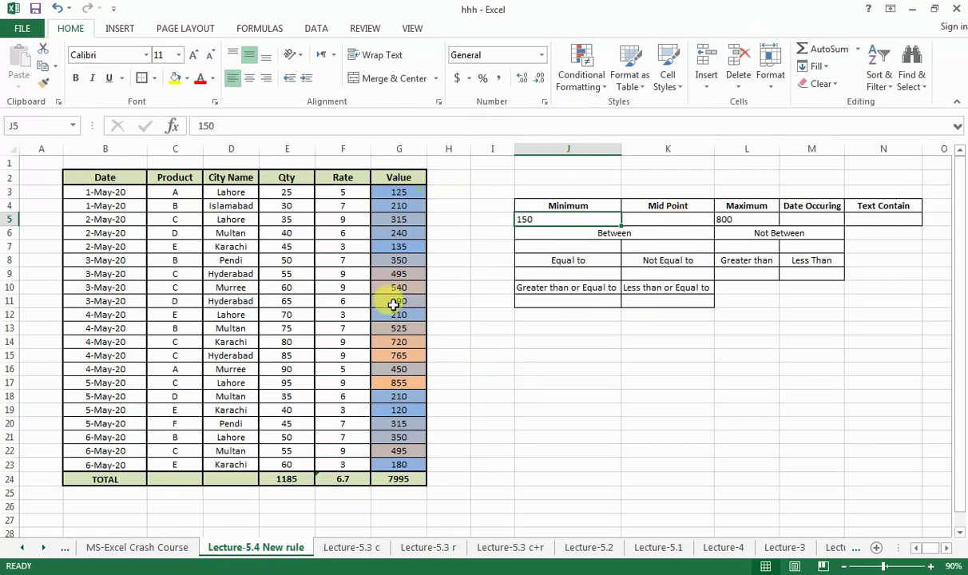
# Clear the conditional formatting rules from the Value cells G3:G23
pyautogui.moveTo(398, 191); pyautogui.dragTo(393, 461)
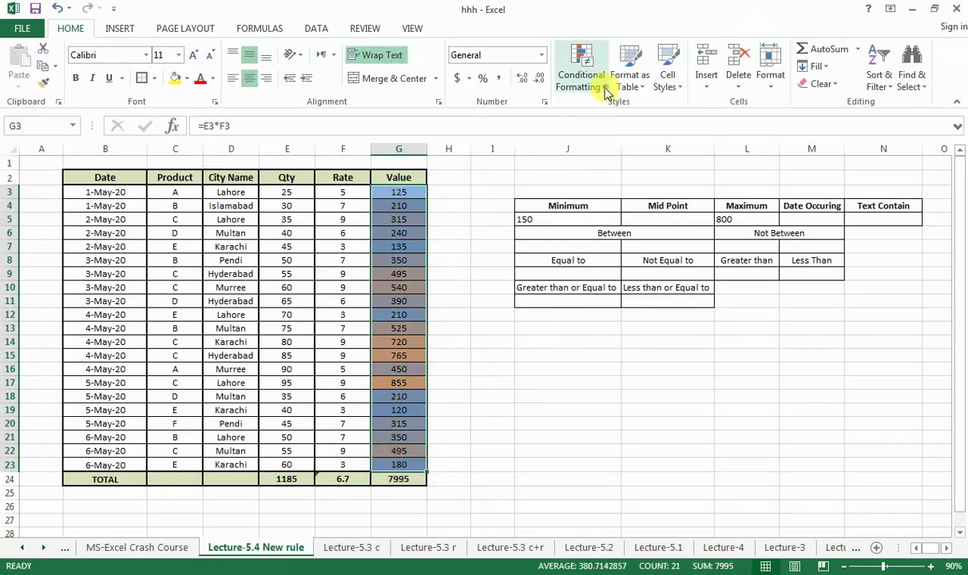
pyautogui.click(580, 84)
pyautogui.click(719, 293)
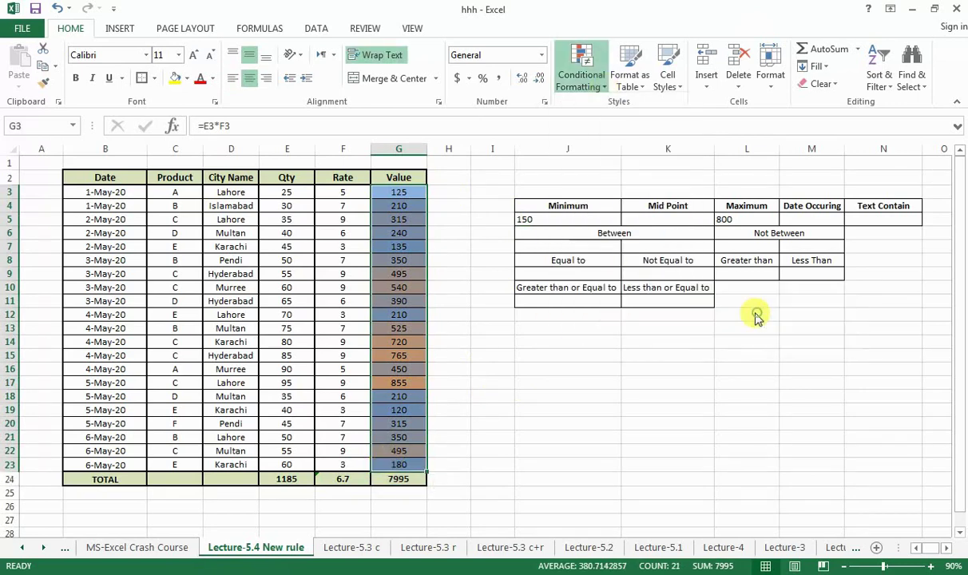
# Start a new conditional formatting rule for the Value cells G3:G23 with the 3-Color Scale format style
pyautogui.click(599, 86)
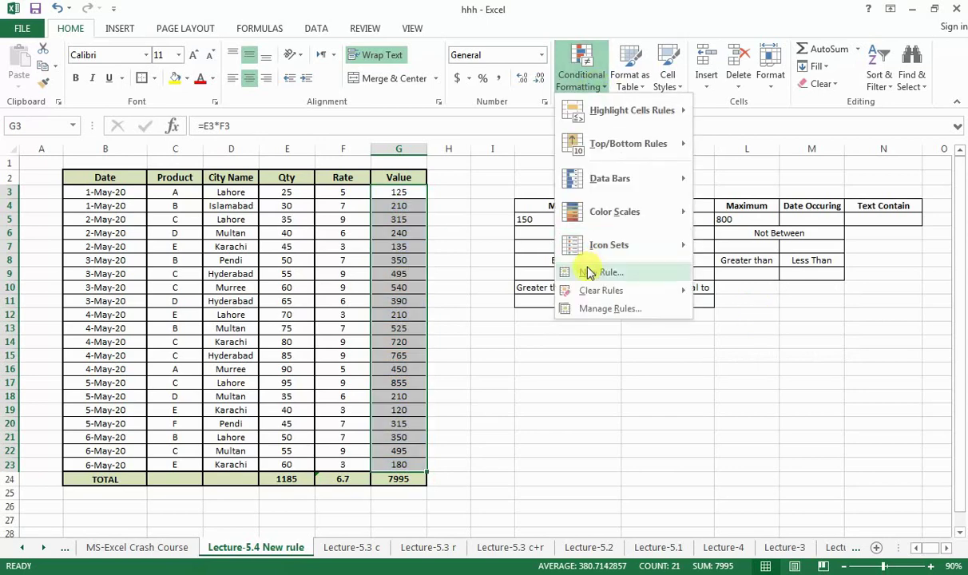
pyautogui.click(588, 274)
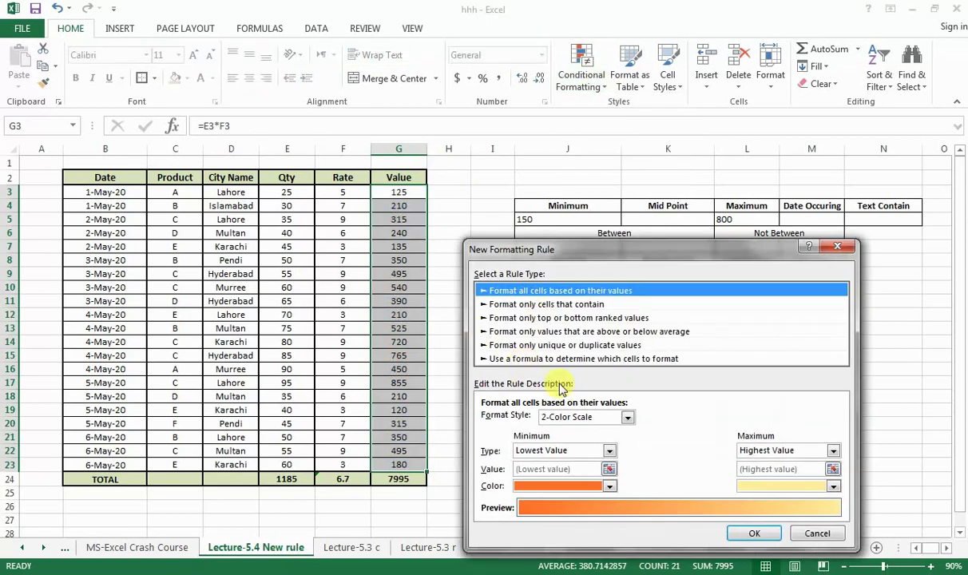
pyautogui.click(628, 419)
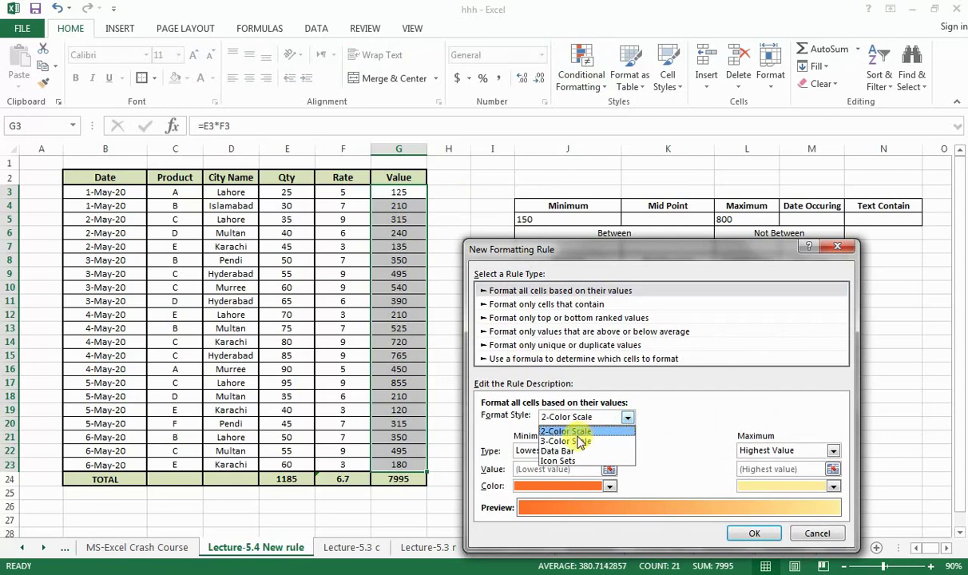
pyautogui.click(578, 442)
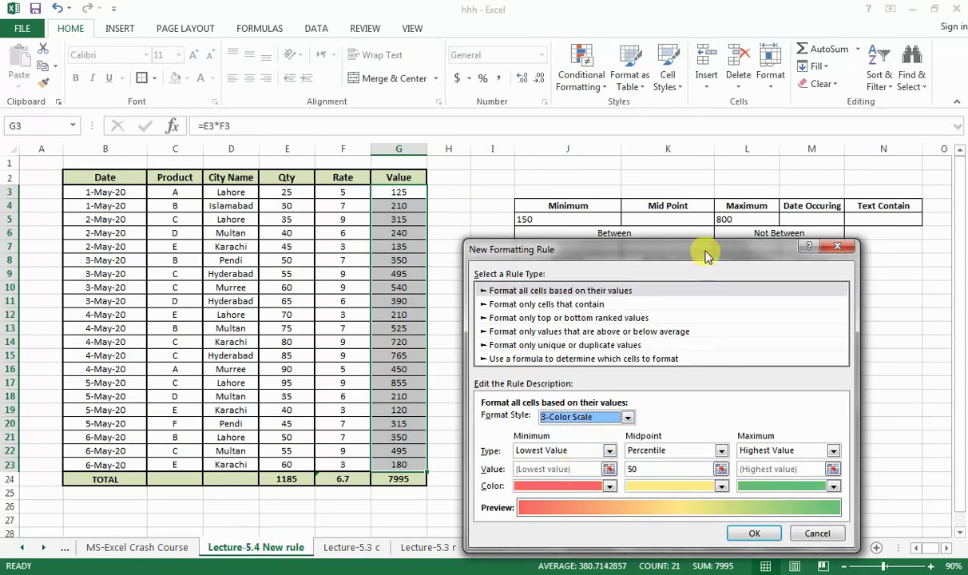
pyautogui.moveTo(705, 256); pyautogui.dragTo(379, 223)
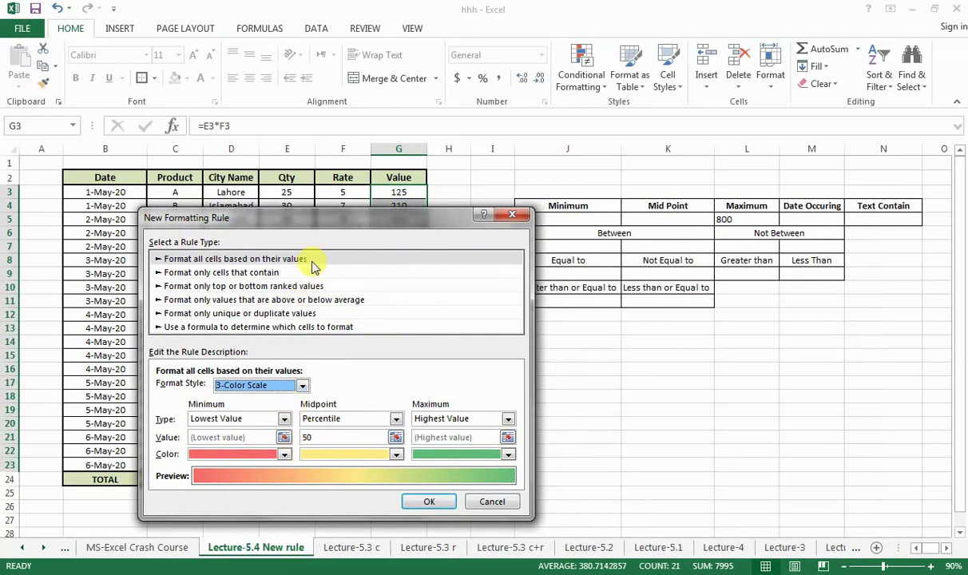
# Set both the minimum and maximum types of the 3-Color Scale rule to Number
pyautogui.click(286, 425)
pyautogui.click(250, 445)
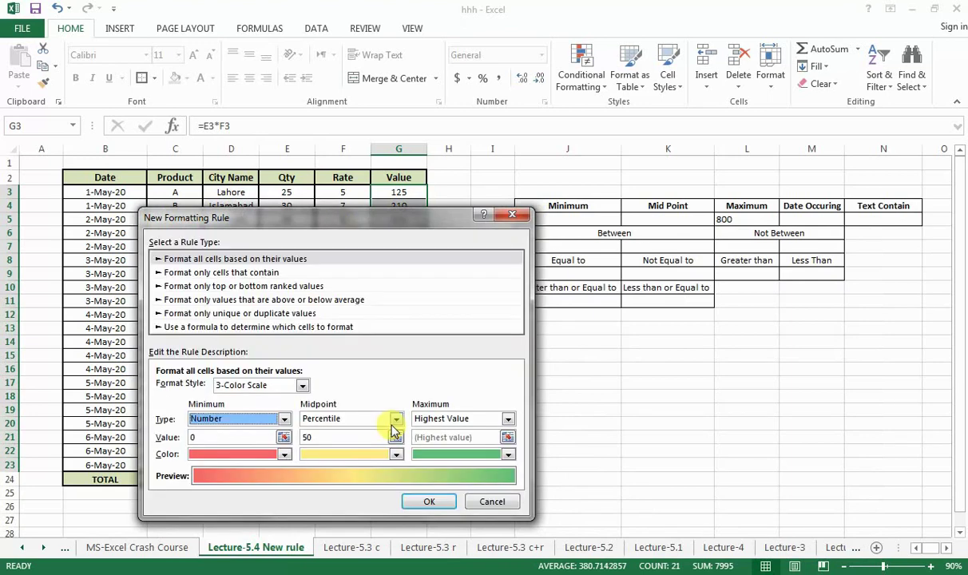
pyautogui.click(508, 419)
pyautogui.click(447, 440)
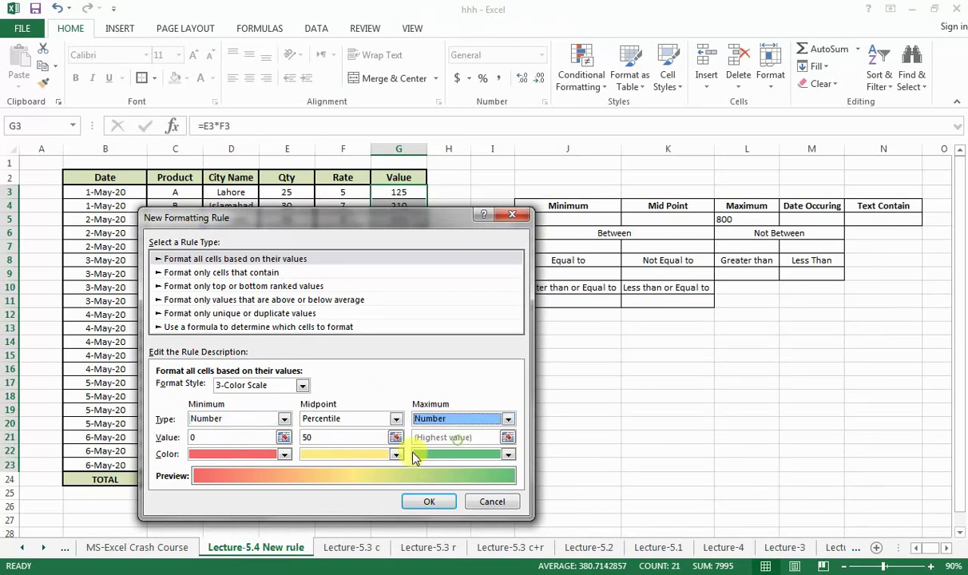
# Link the colour scale's minimum value to cell J5 and its maximum value to cell L5
pyautogui.click(267, 436)
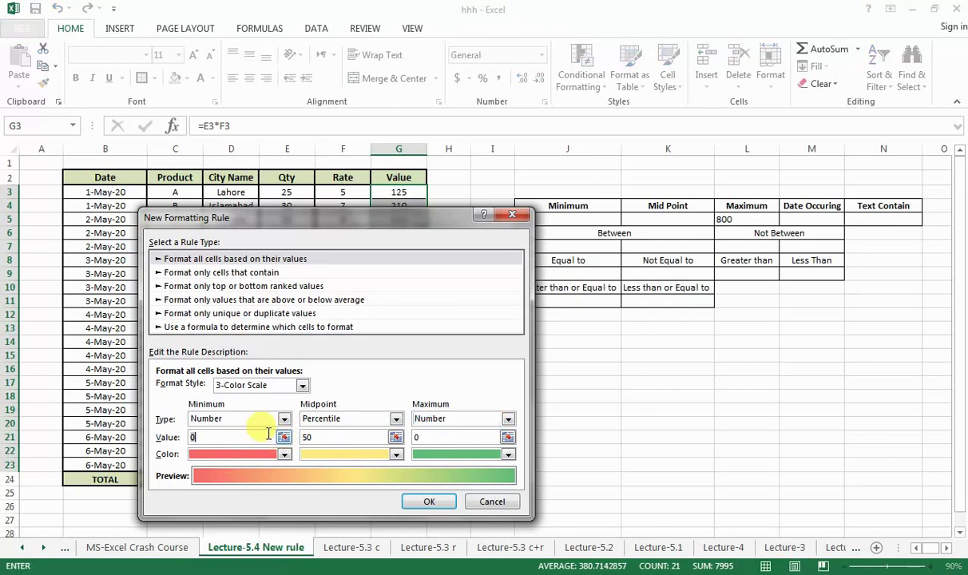
pyautogui.press('BackSpace')
pyautogui.click(573, 220)
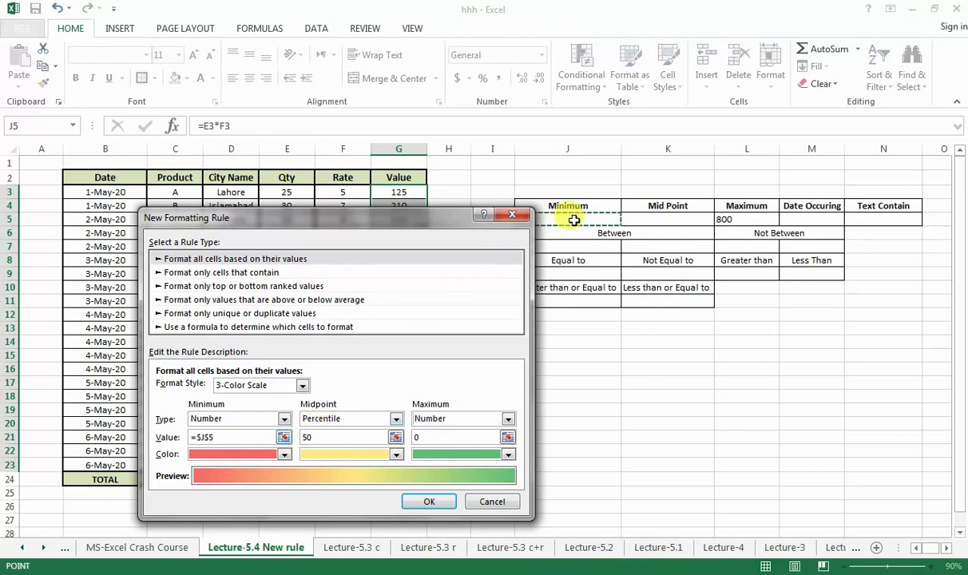
pyautogui.click(430, 438)
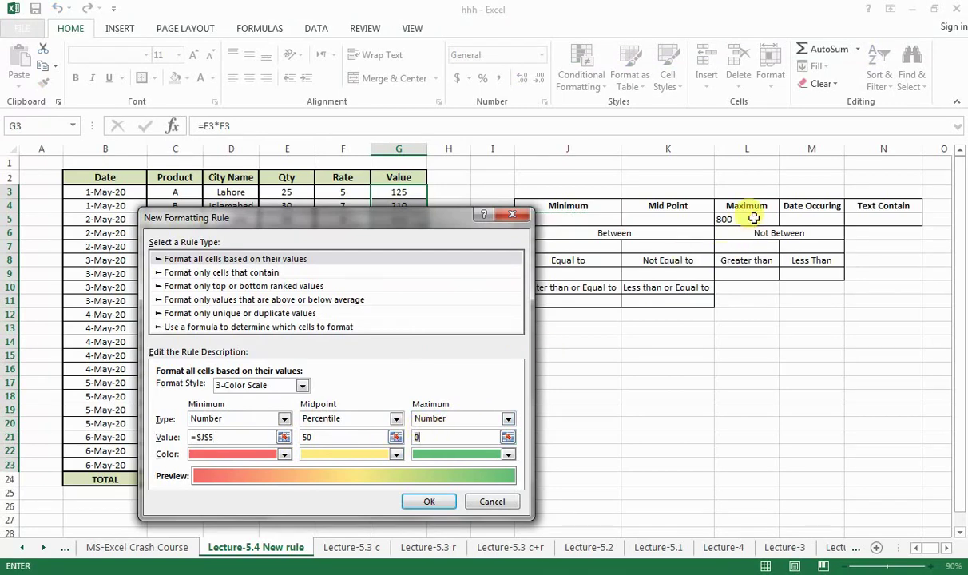
pyautogui.click(754, 218)
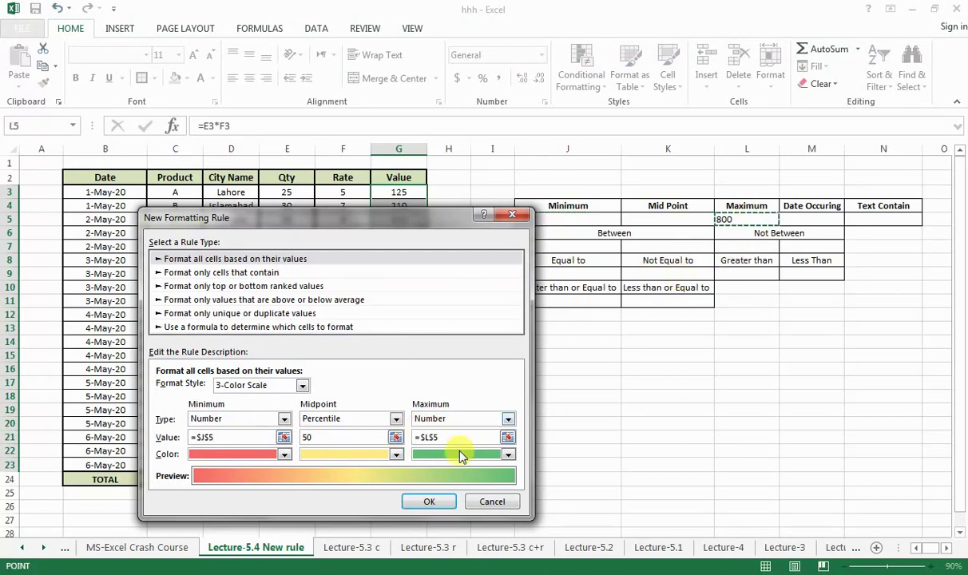
# Try to apply the 3-Color Scale rule with the midpoint type Number and the value 500
pyautogui.click(397, 419)
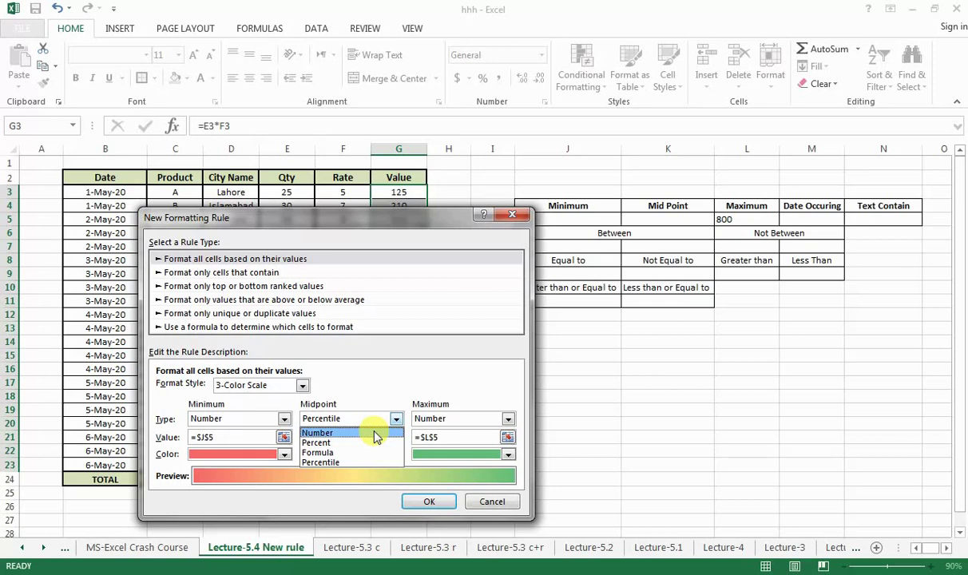
pyautogui.click(375, 433)
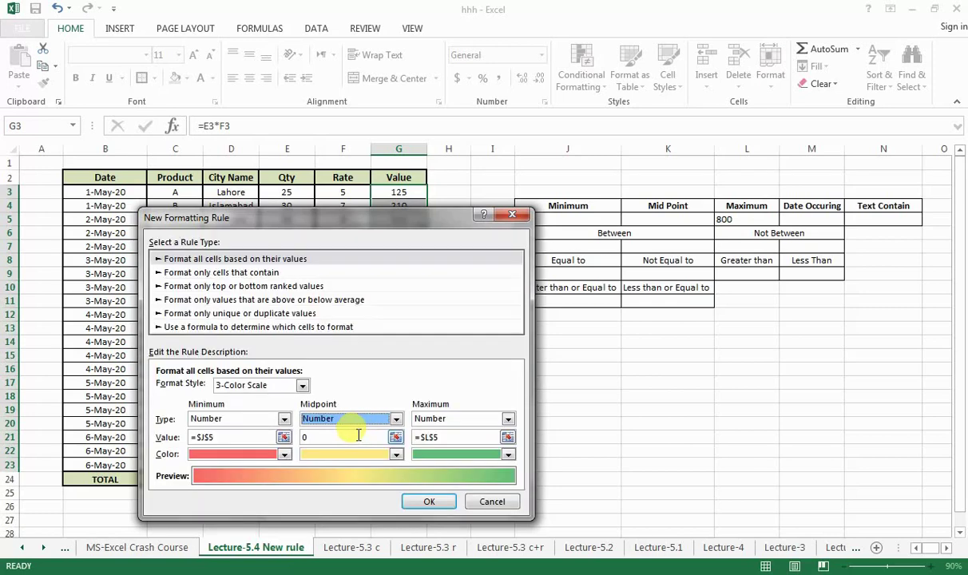
pyautogui.click(340, 439)
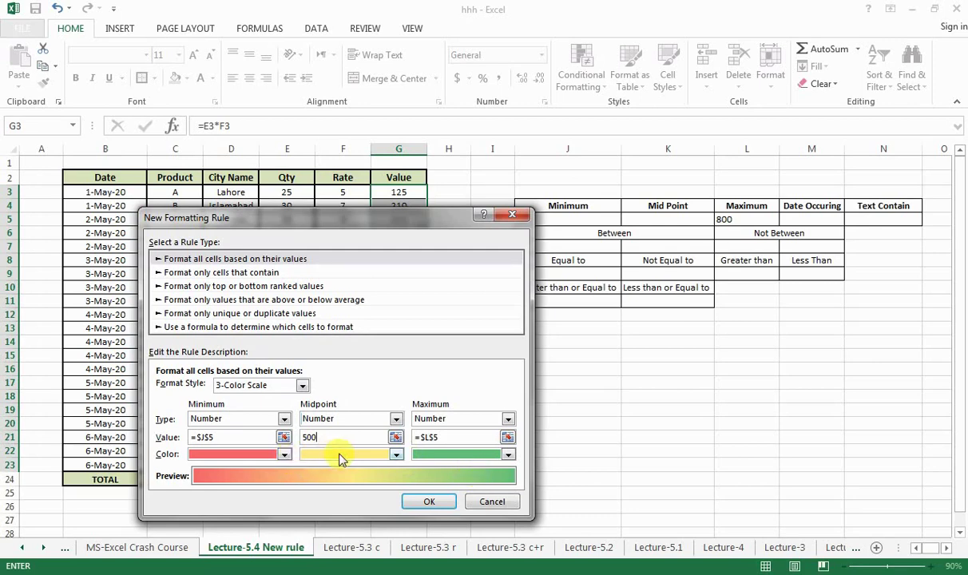
pyautogui.click(429, 503)
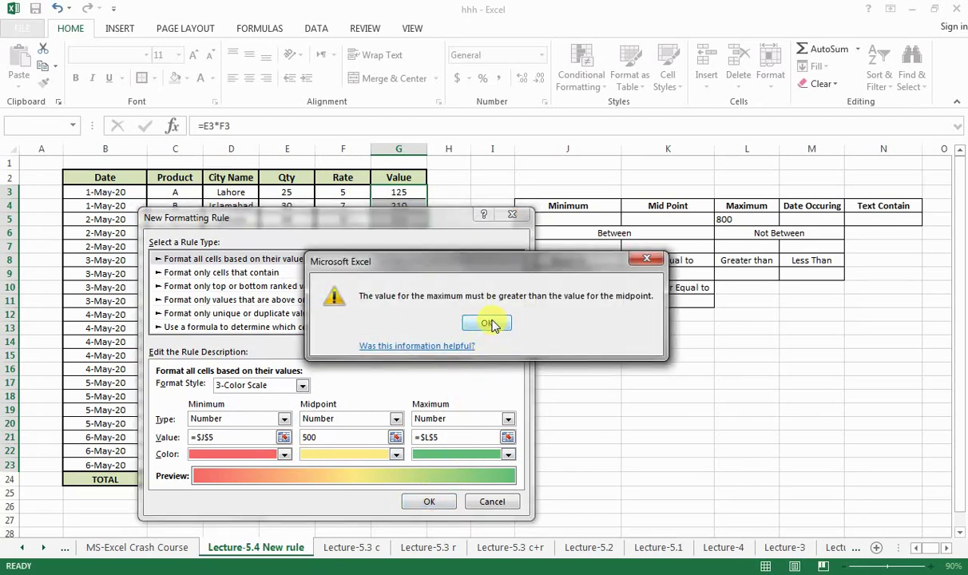
pyautogui.click(493, 324)
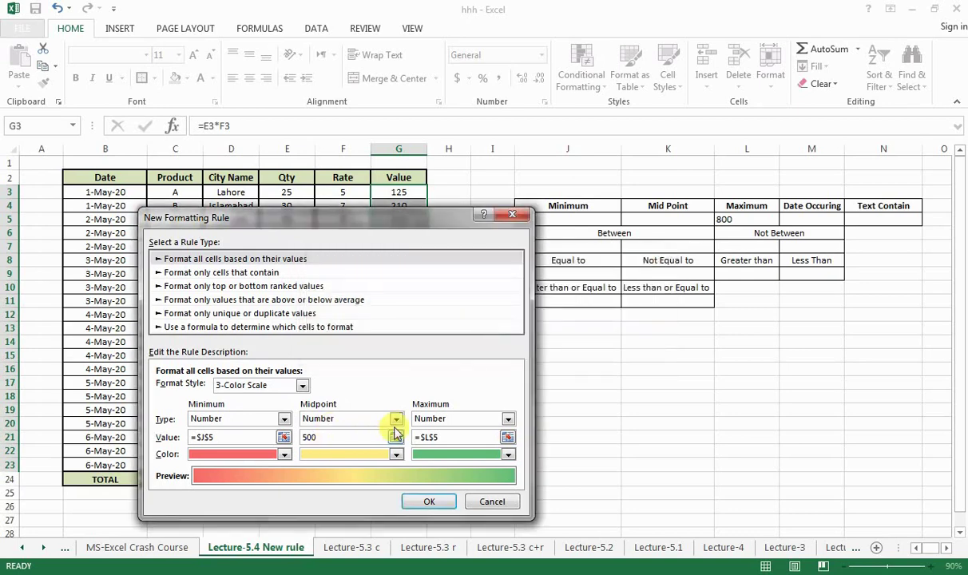
# Set the midpoint to type Percent with the value 50 and apply the 3-Color Scale rule
pyautogui.click(384, 418)
pyautogui.click(356, 443)
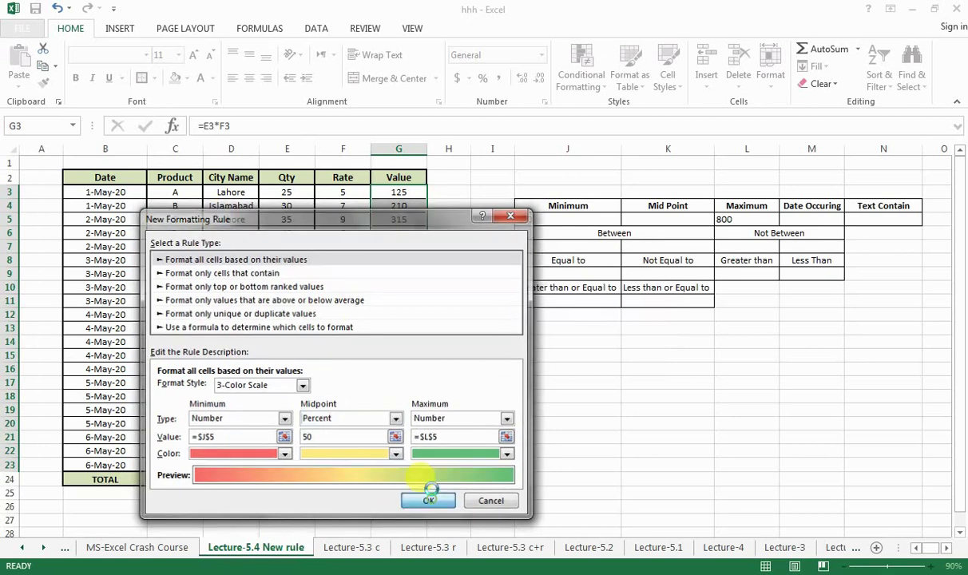
pyautogui.click(430, 502)
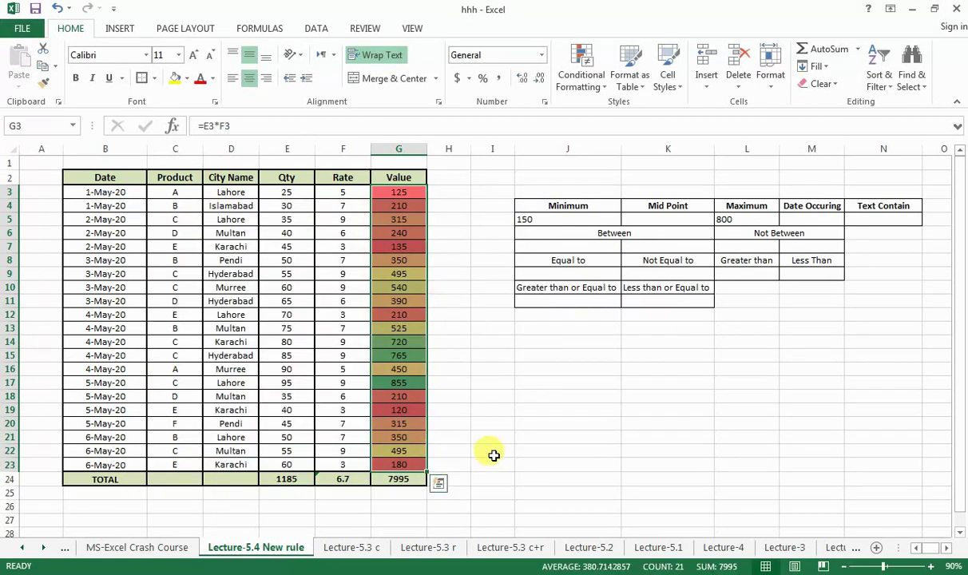
# Enter 300 under Mid Point in cell K5
pyautogui.click(670, 218)
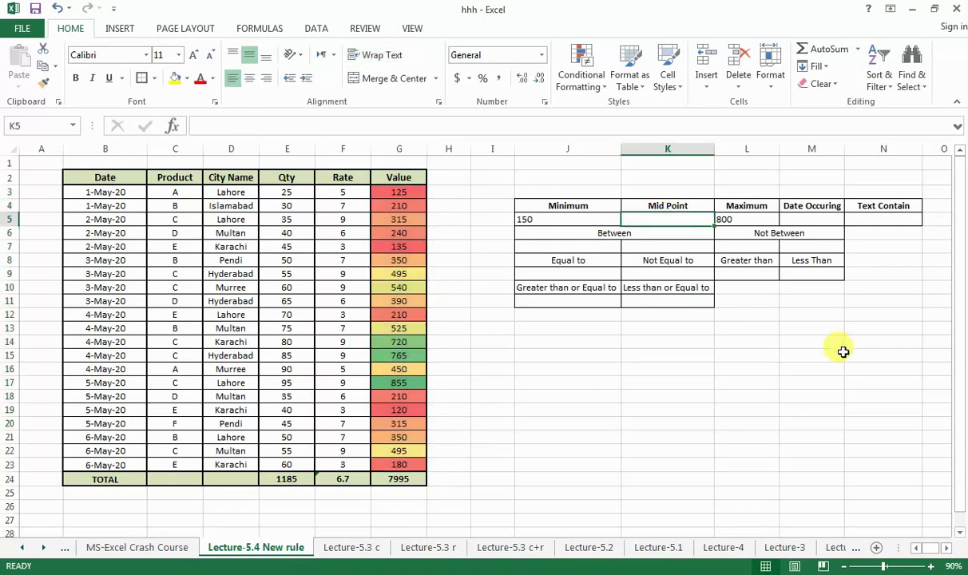
pyautogui.write('300')
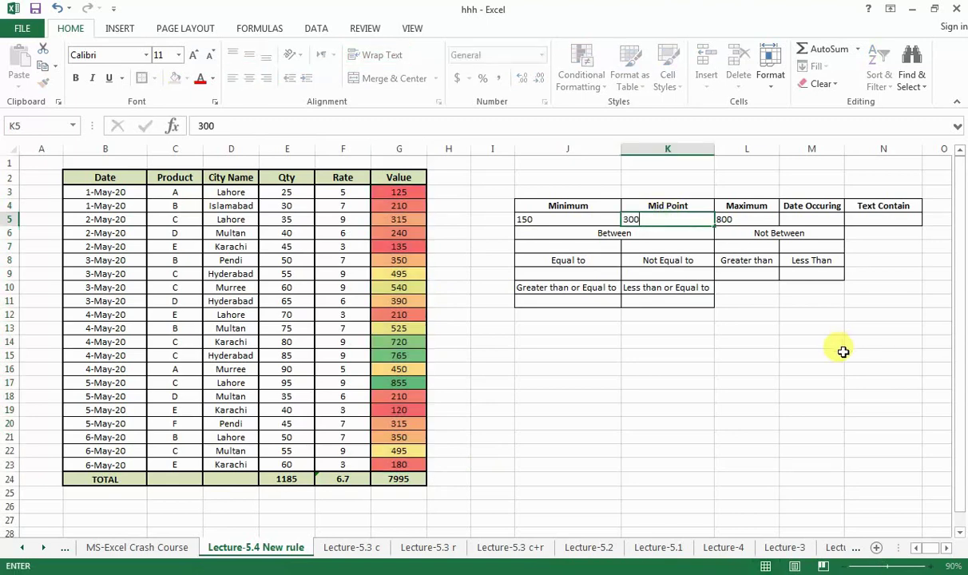
pyautogui.press('Return')
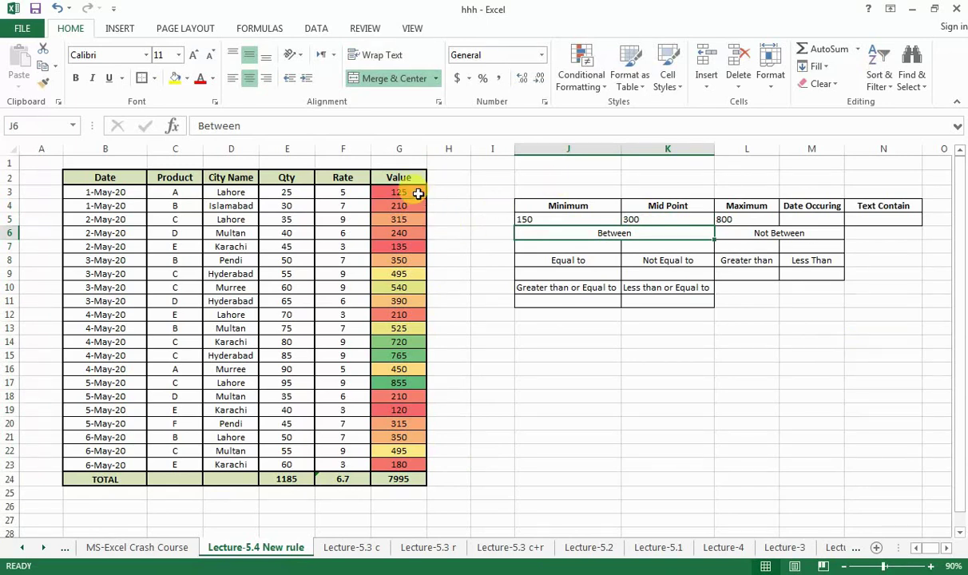
pyautogui.click(729, 220)
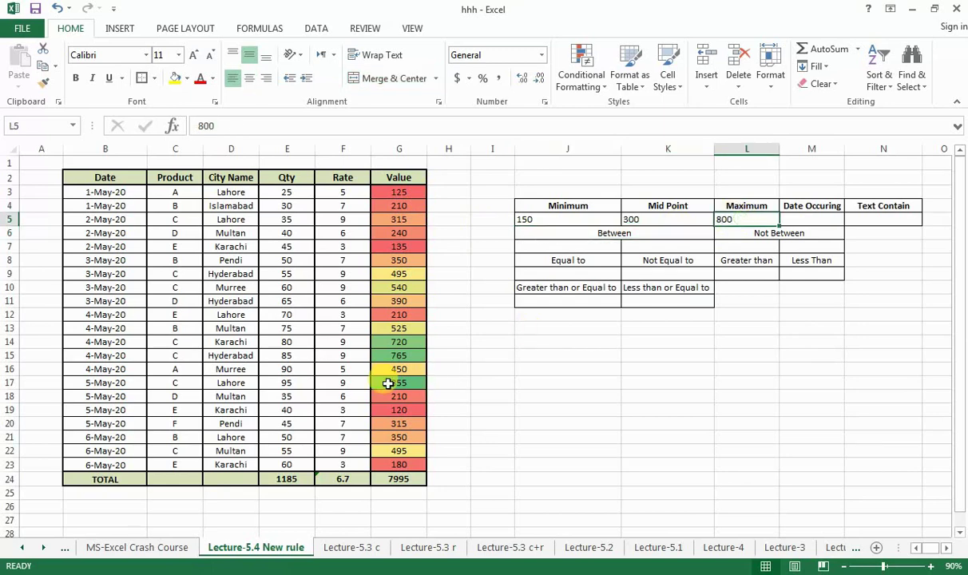
pyautogui.click(388, 384)
pyautogui.click(663, 219)
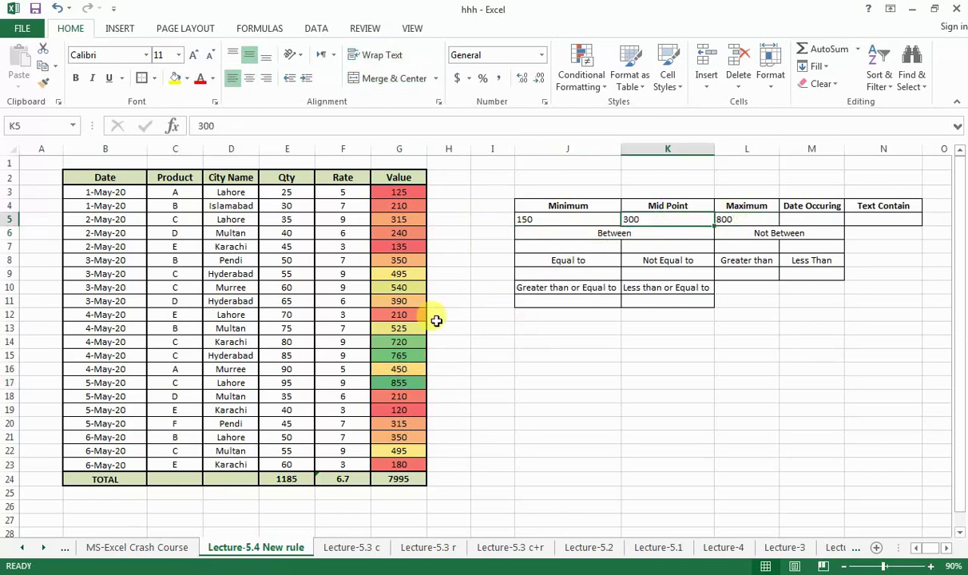
pyautogui.click(400, 274)
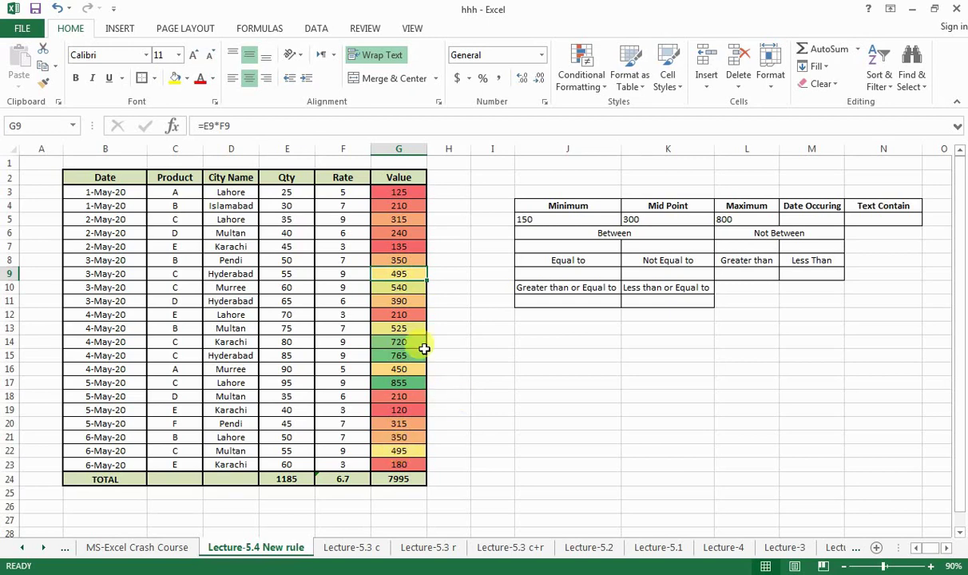
# Clear the 3-Color Scale conditional formatting from the Value cells G3:G23
pyautogui.moveTo(415, 192); pyautogui.dragTo(405, 457)
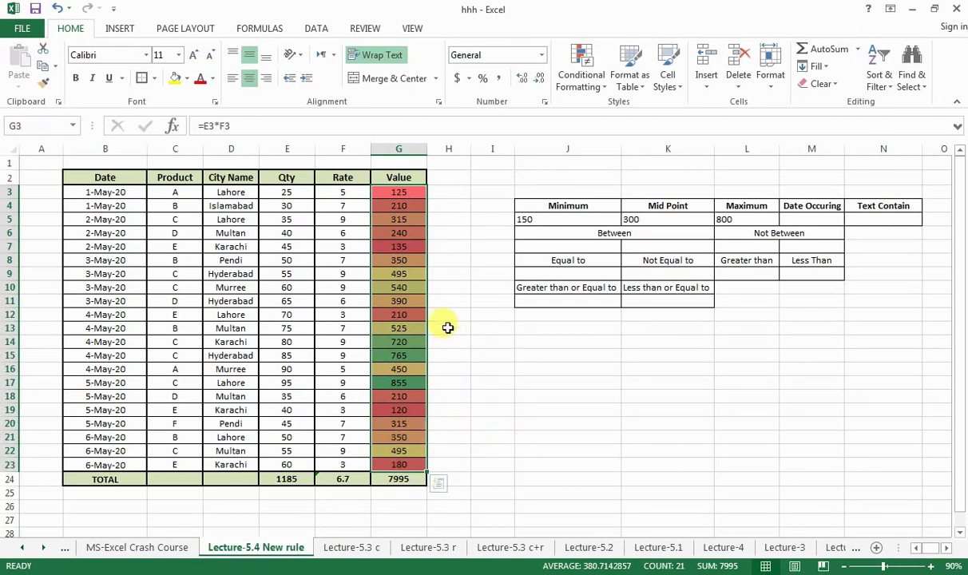
pyautogui.click(588, 63)
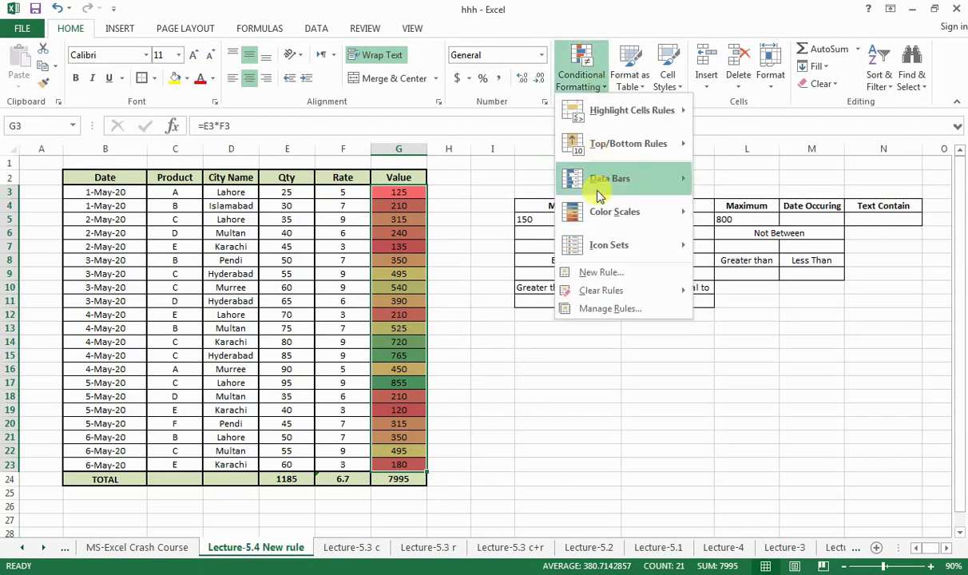
pyautogui.moveTo(695, 290)
pyautogui.click(703, 310)
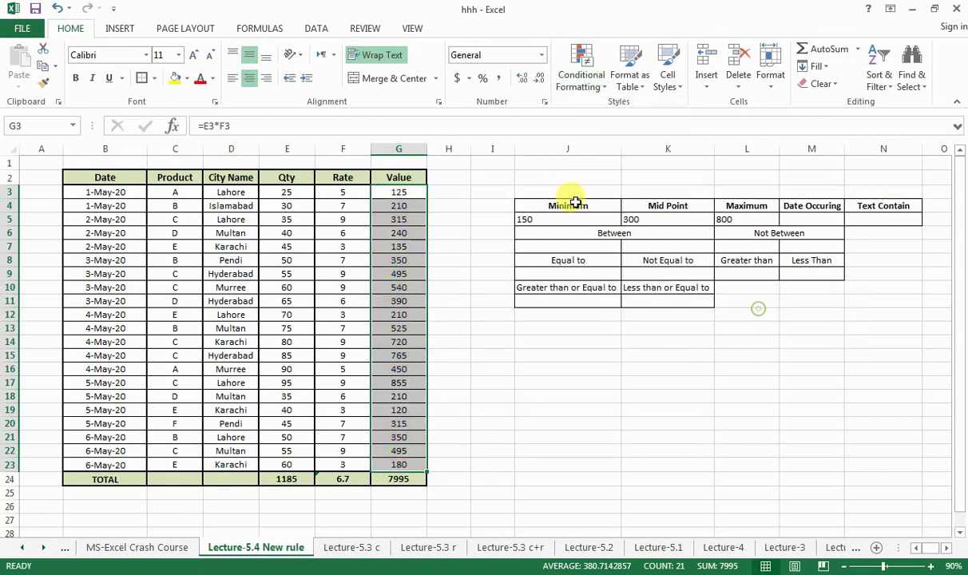
# Start a new formatting rule for the Value cells with the Data Bar format style, keeping the worksheet data in view
pyautogui.click(603, 91)
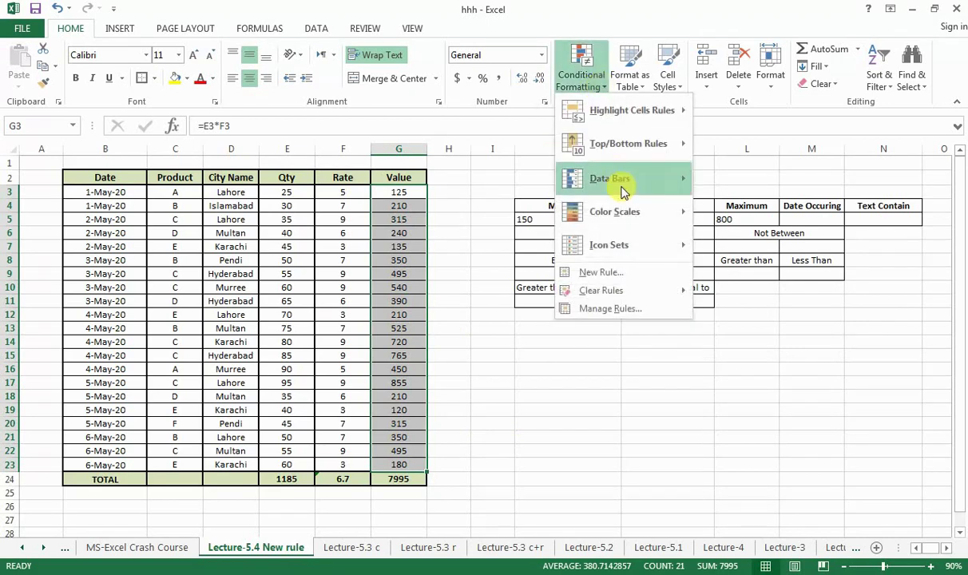
pyautogui.click(616, 273)
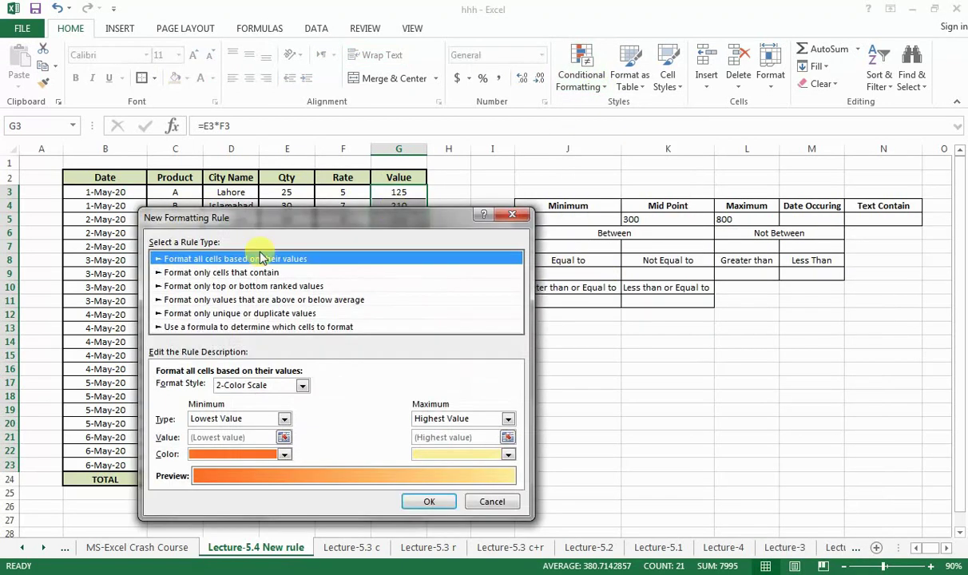
pyautogui.click(302, 385)
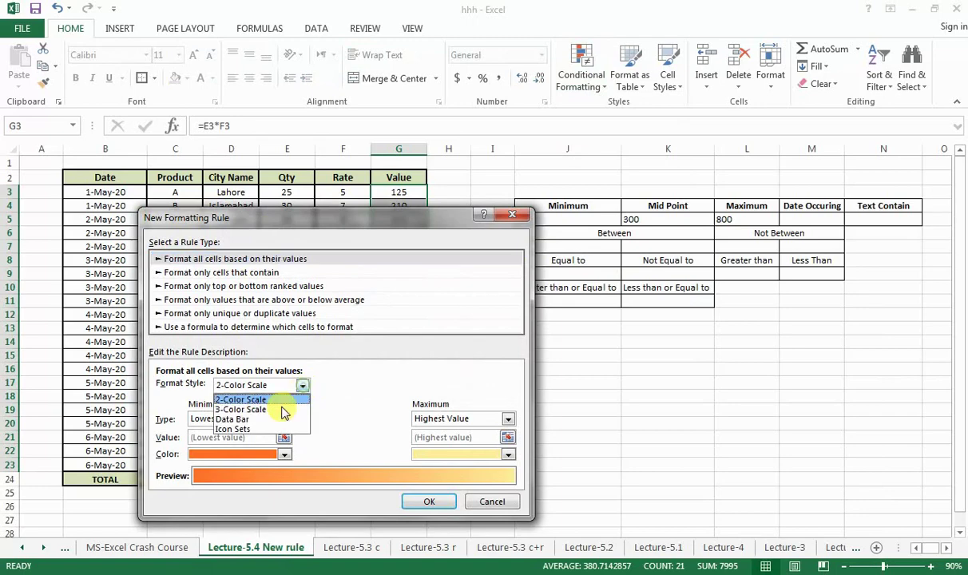
pyautogui.click(242, 419)
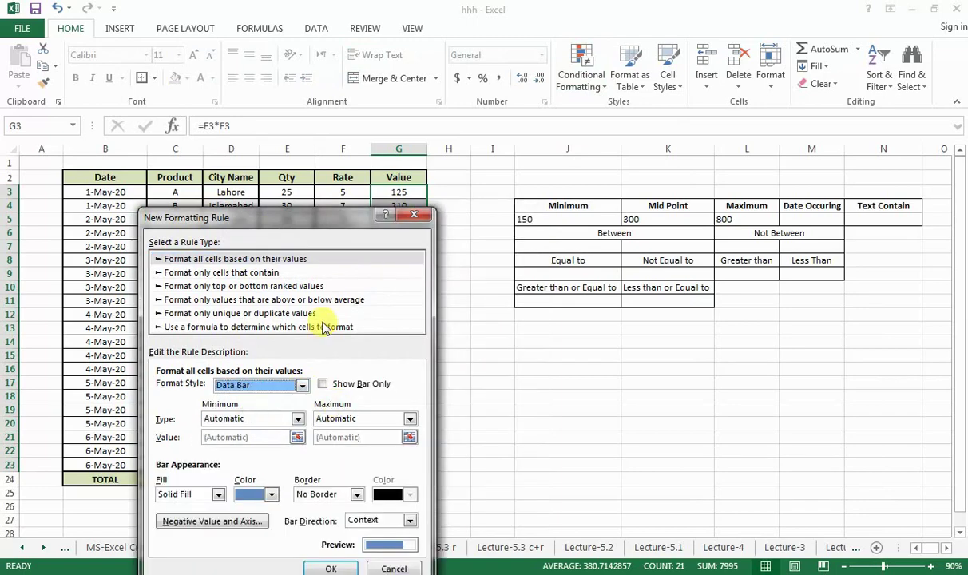
pyautogui.moveTo(328, 217); pyautogui.dragTo(764, 151)
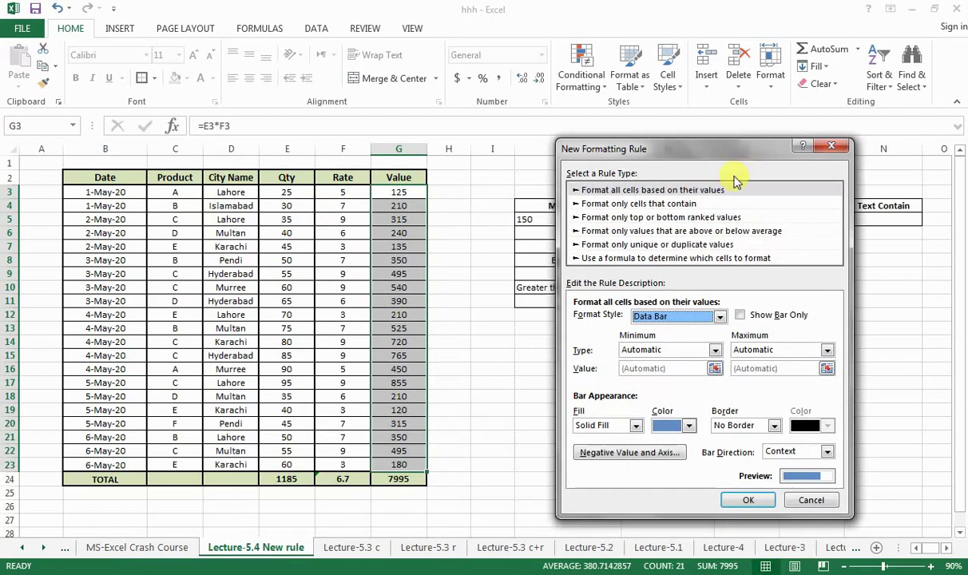
# Set both the minimum and maximum types of the Data Bar rule to Number
pyautogui.click(714, 350)
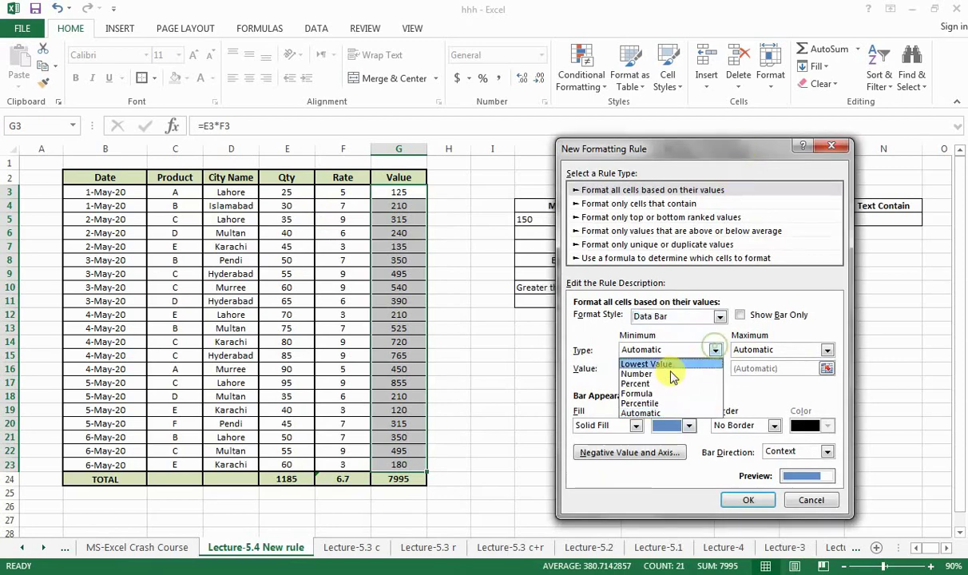
pyautogui.click(655, 374)
pyautogui.click(828, 351)
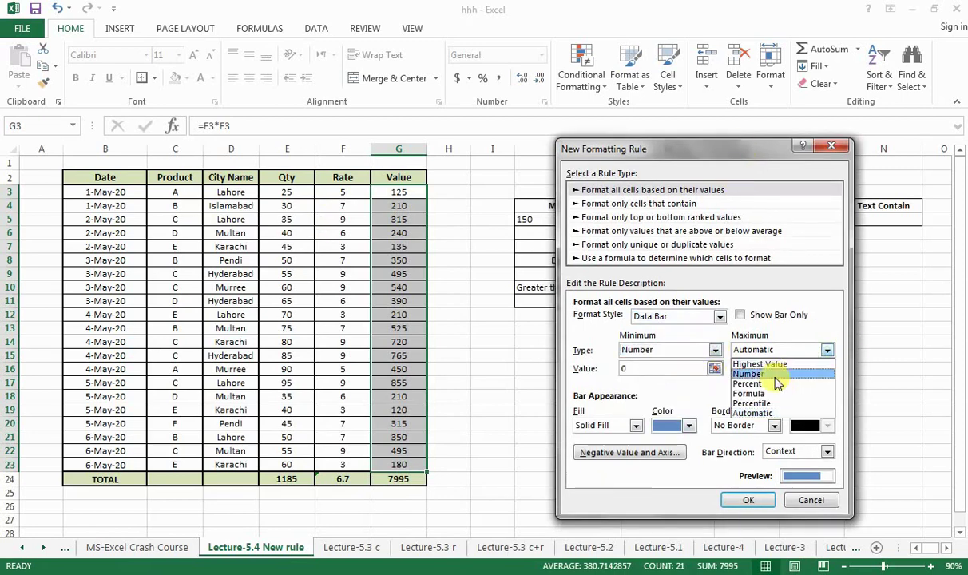
pyautogui.click(774, 377)
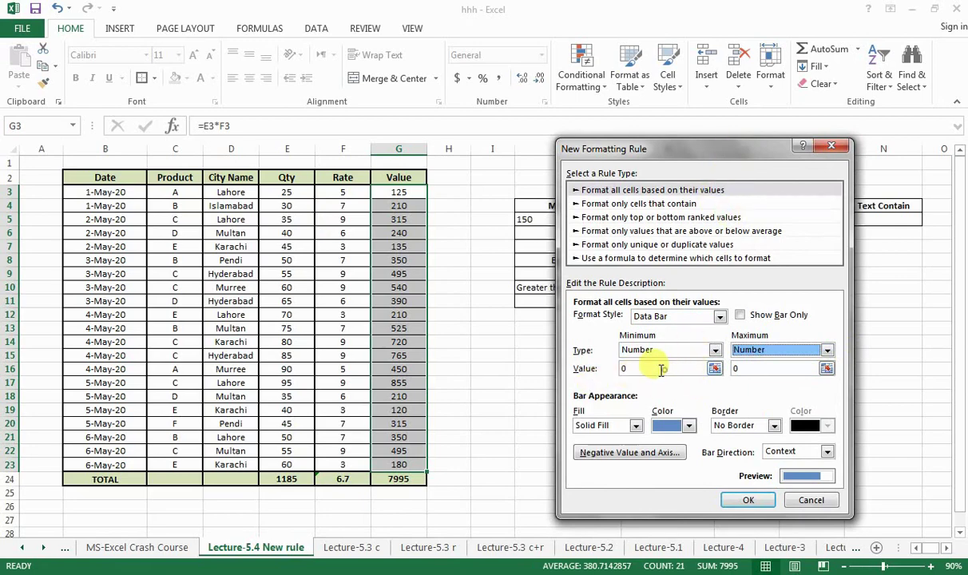
# Link the Data Bar rule's minimum value to cell J5 (=$J$5) and its maximum value to cell L5 (=$L$5)
pyautogui.click(625, 368)
pyautogui.moveTo(685, 155); pyautogui.dragTo(320, 185)
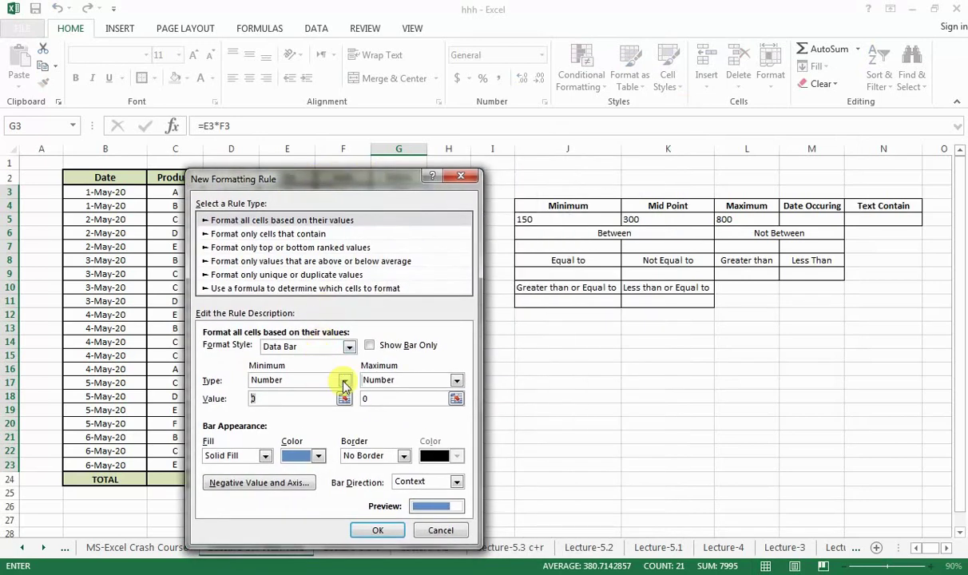
pyautogui.click(591, 219)
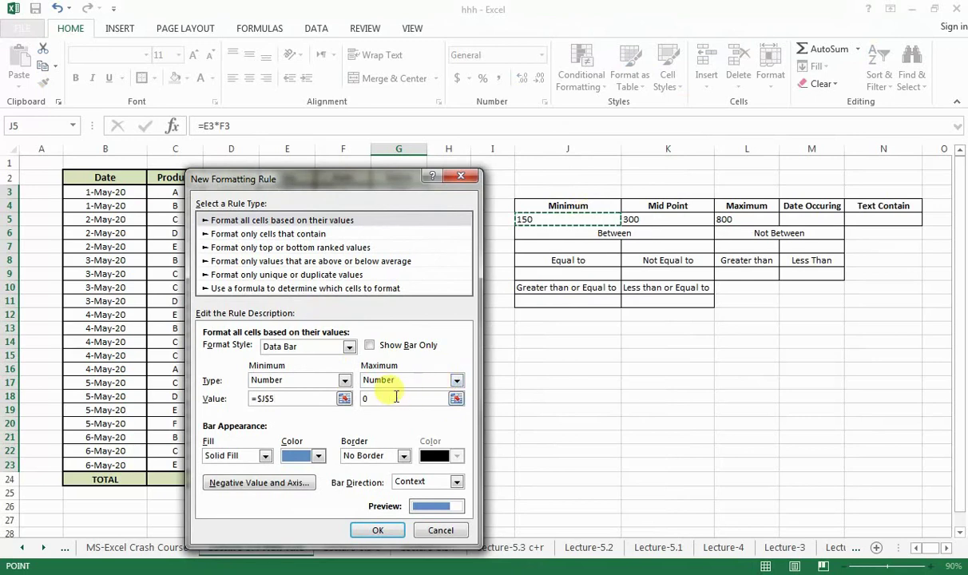
pyautogui.click(395, 397)
pyautogui.click(737, 218)
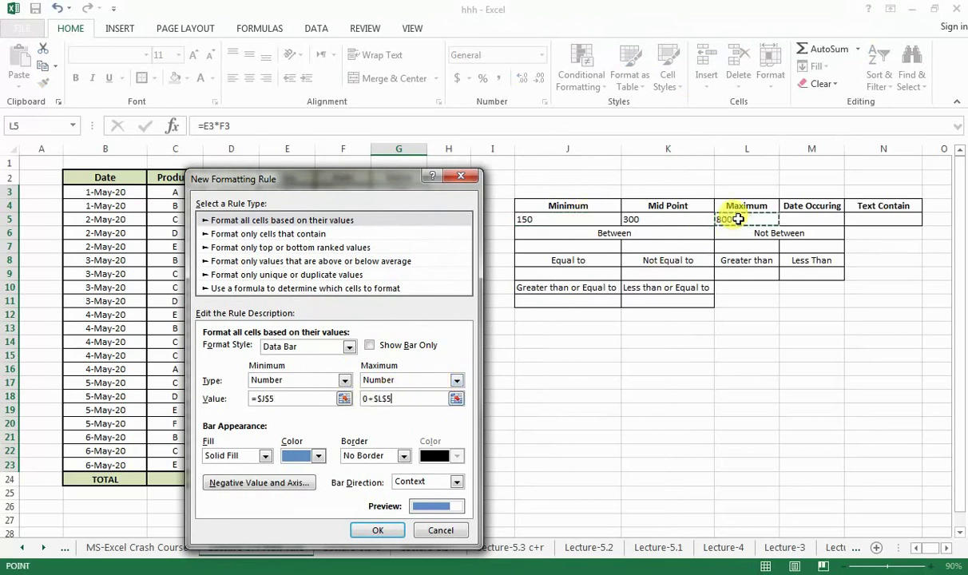
pyautogui.click(372, 398)
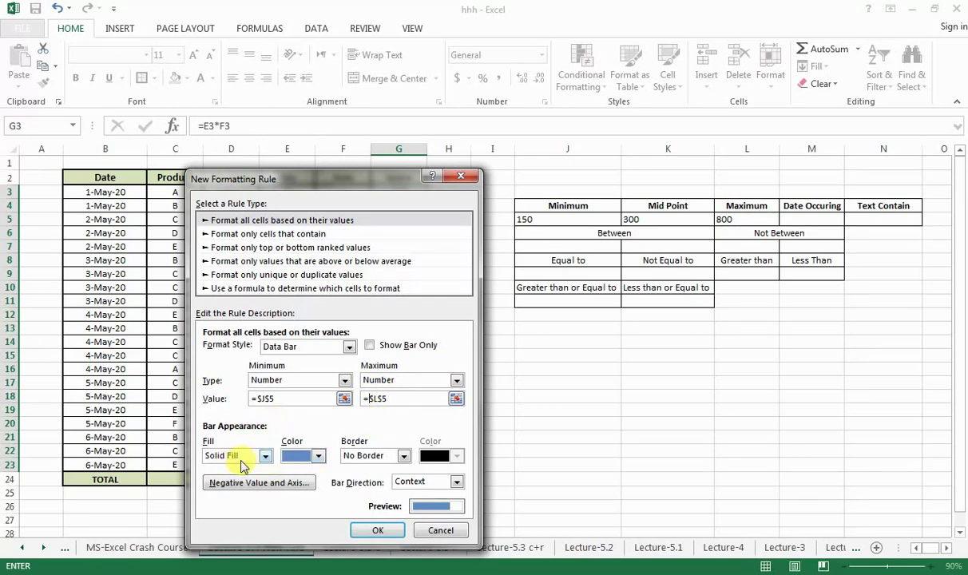
# Give the data bars a solid fill in the medium blue theme color with no border, and apply the rule
pyautogui.click(266, 456)
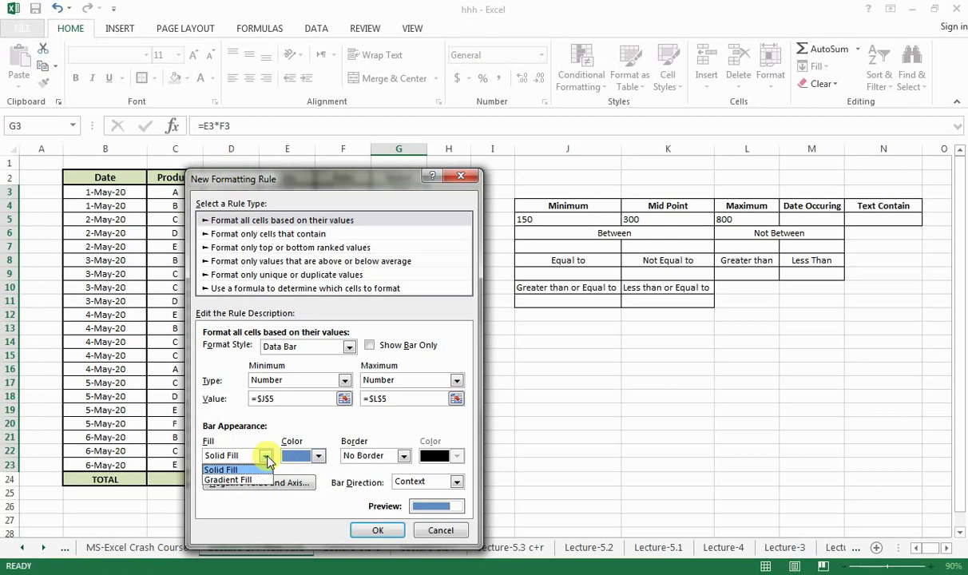
pyautogui.click(267, 460)
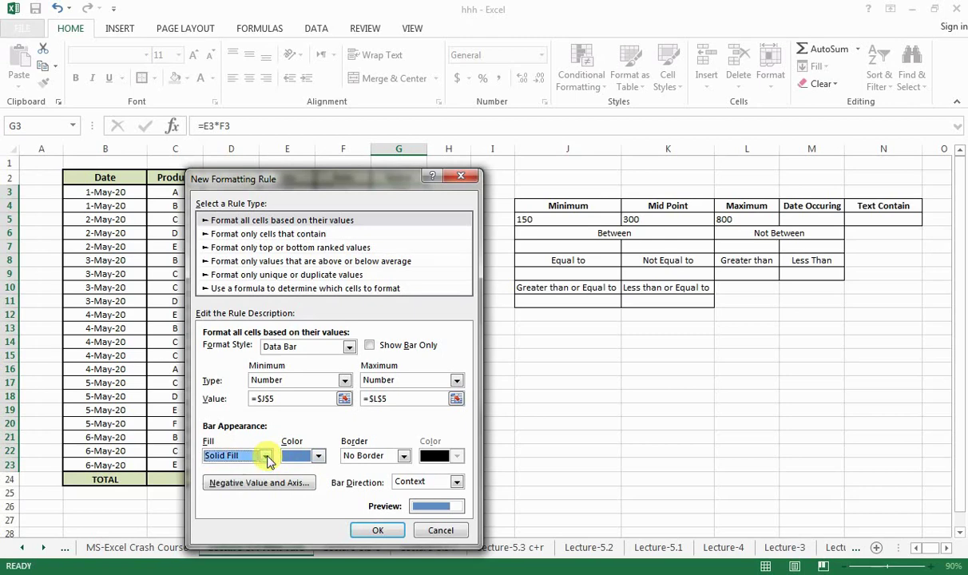
pyautogui.click(268, 459)
pyautogui.click(268, 459)
pyautogui.click(320, 457)
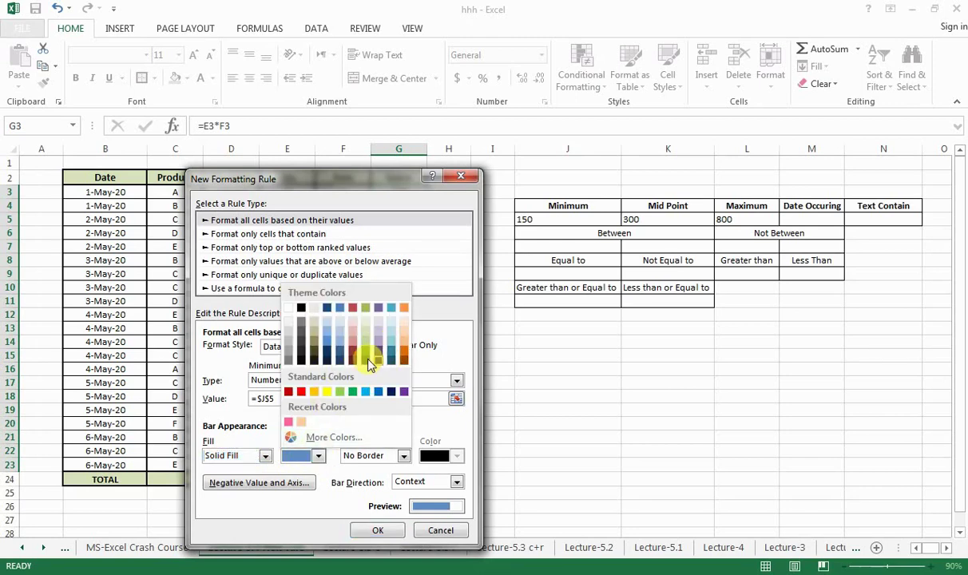
pyautogui.click(340, 307)
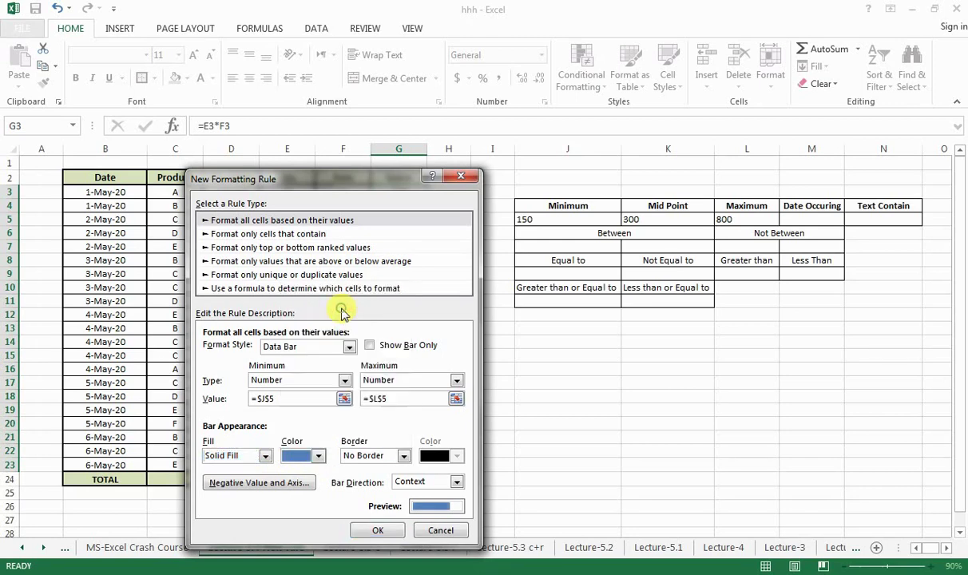
pyautogui.click(405, 457)
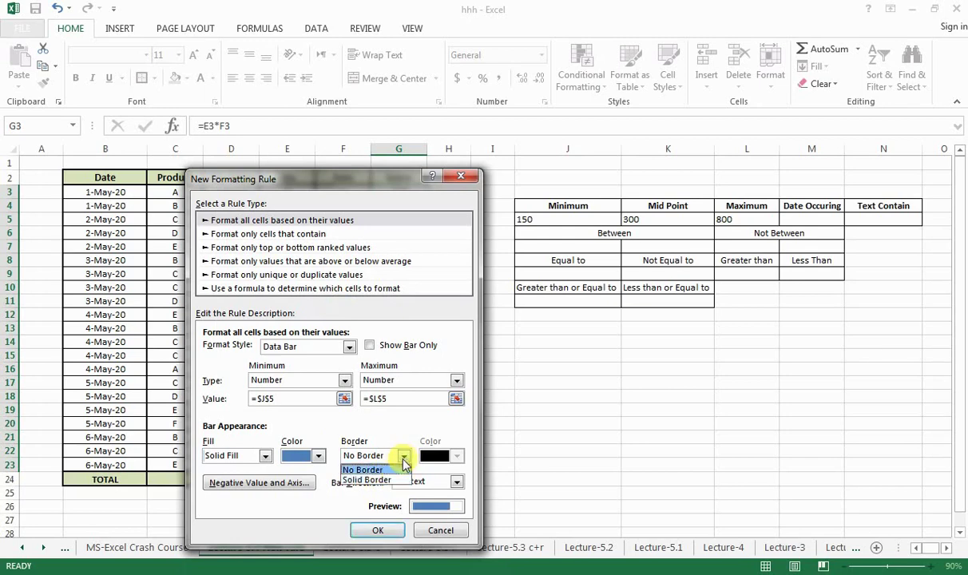
pyautogui.click(404, 463)
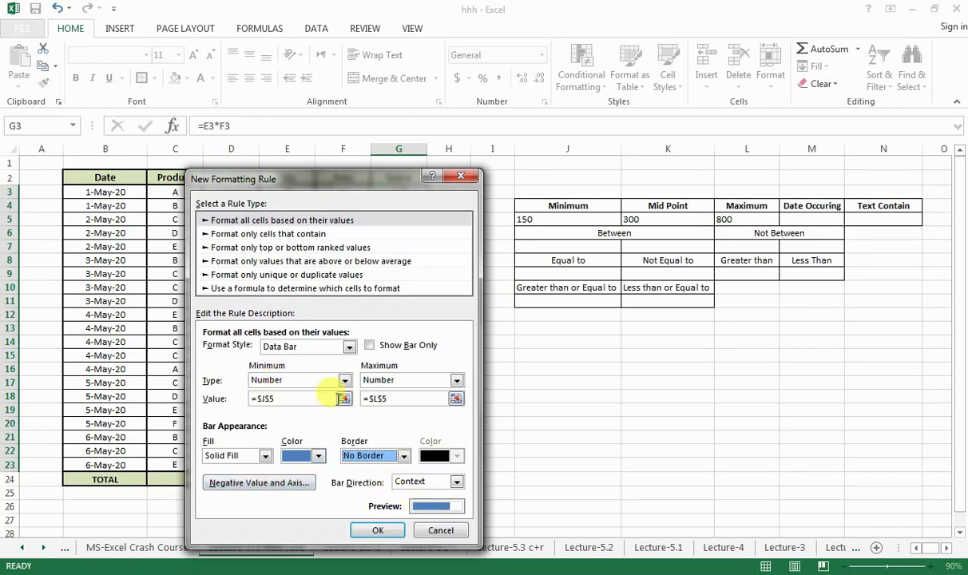
pyautogui.click(378, 531)
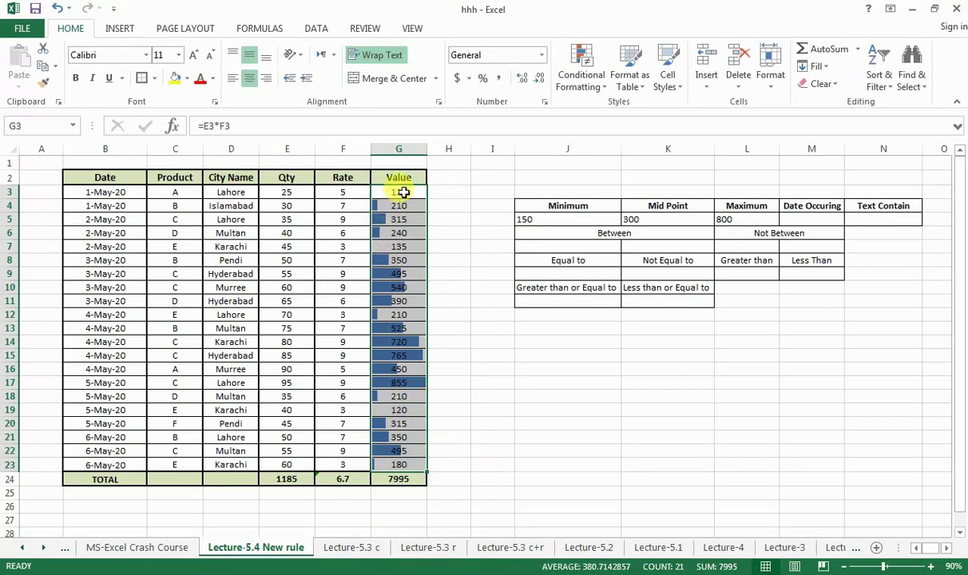
# Change the Maximum criteria value in cell L5 to 900
pyautogui.click(571, 217)
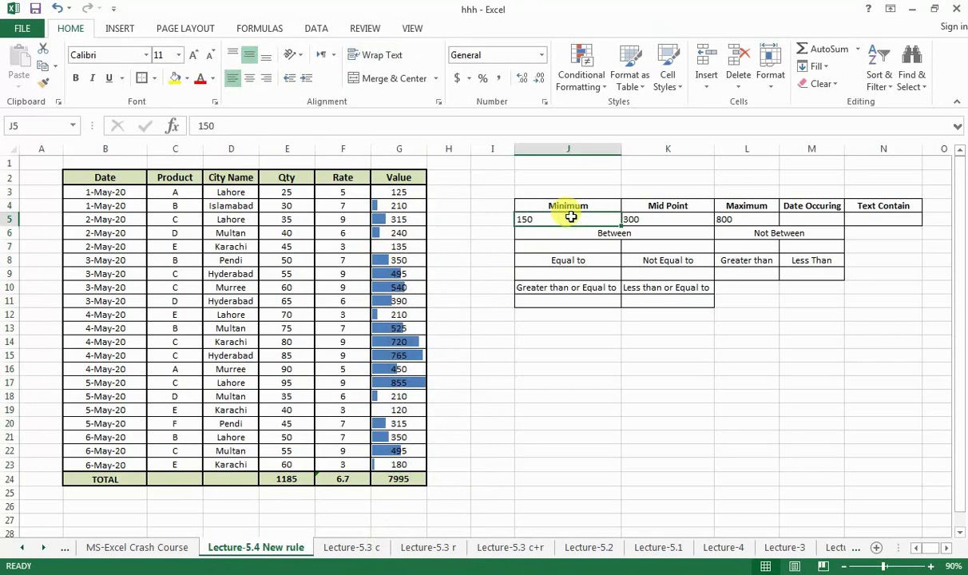
pyautogui.click(745, 218)
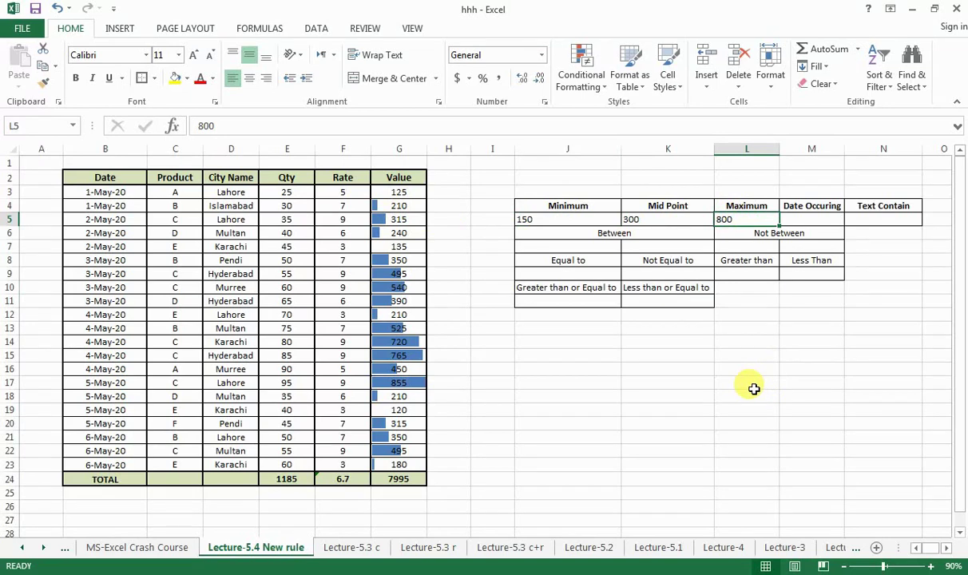
pyautogui.write('90')
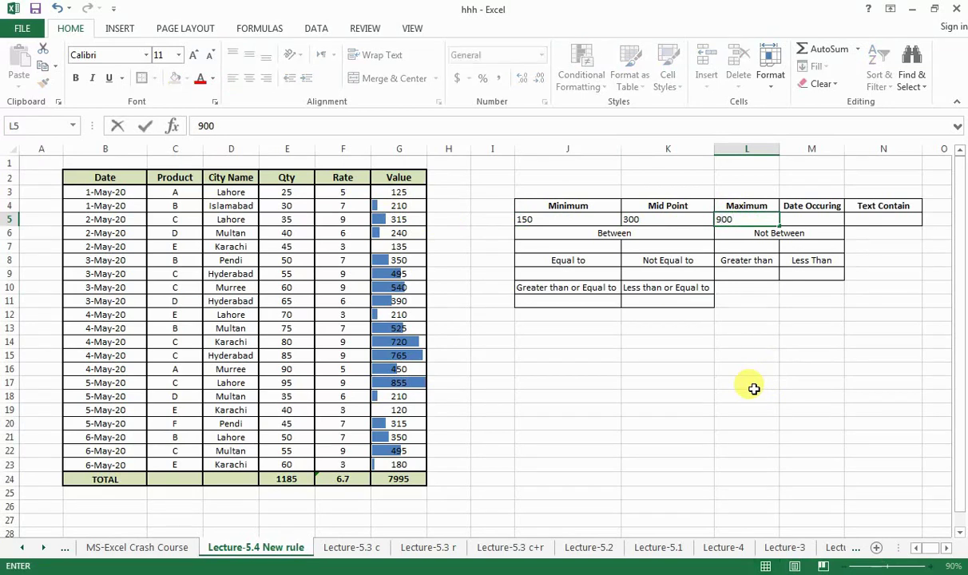
pyautogui.write('0')
pyautogui.press('Return')
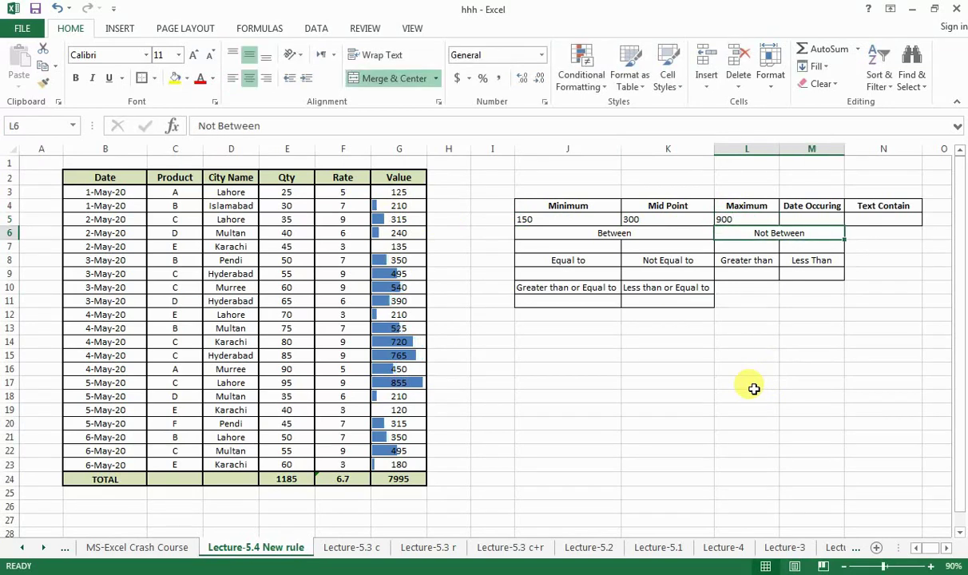
# Change the Minimum criteria value in cell J5 to 100
pyautogui.press('Up')
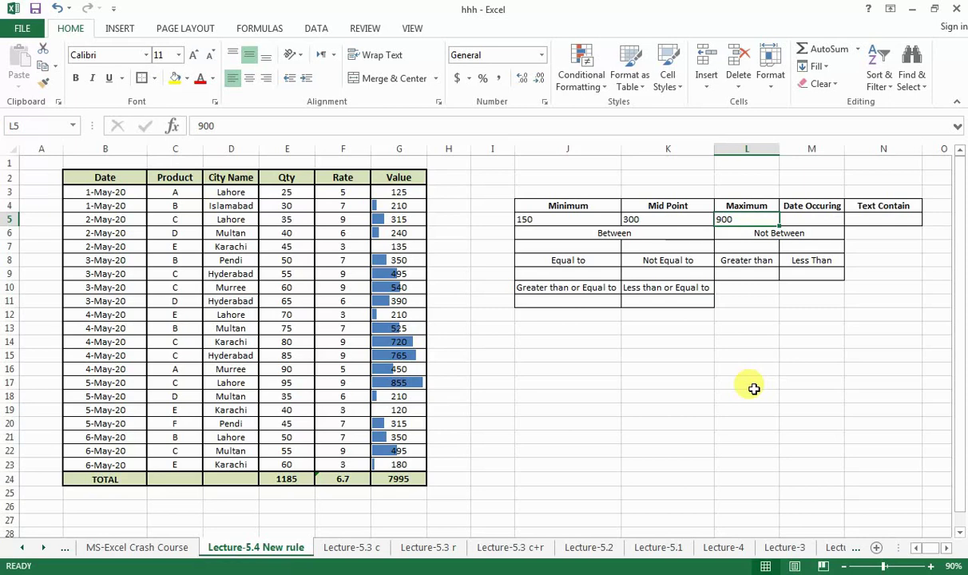
pyautogui.press('Left')
pyautogui.press('Left')
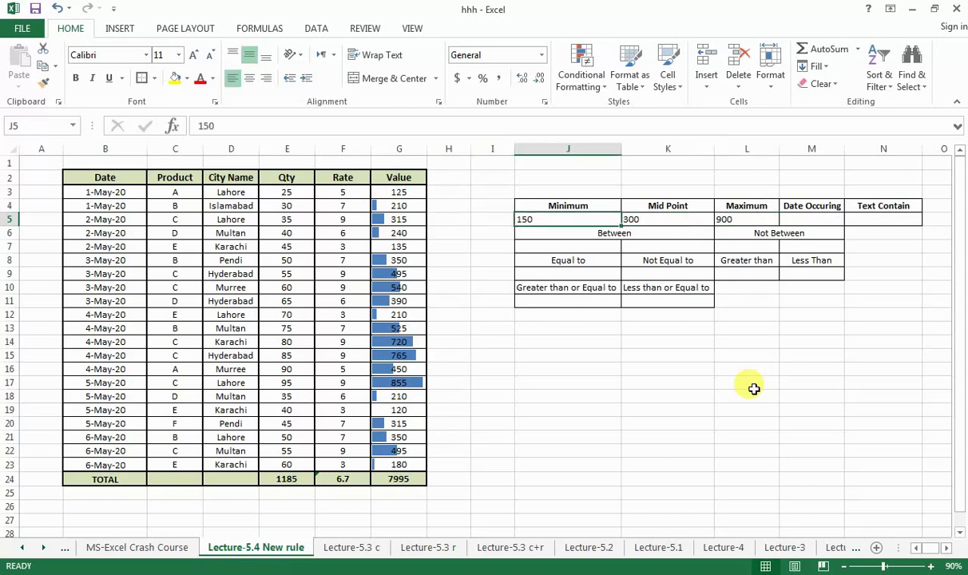
pyautogui.write('10')
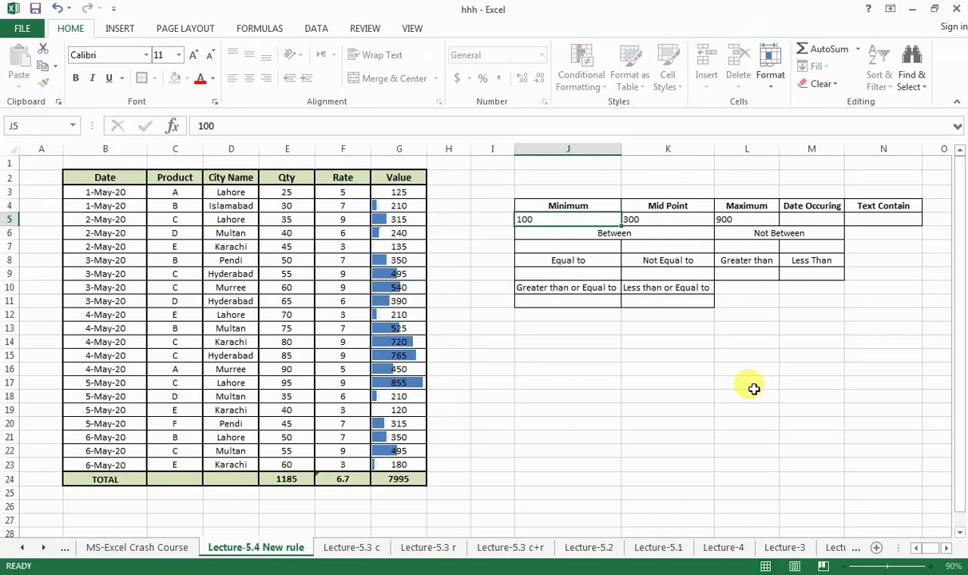
pyautogui.press('Down')
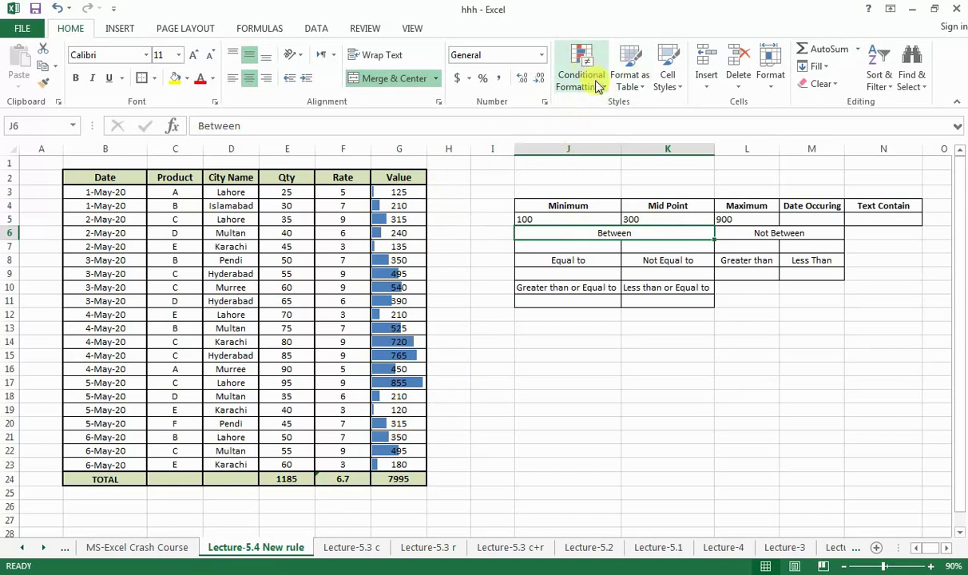
# Select the Value cells G3:G23 and clear the conditional formatting rules from the entire sheet
pyautogui.click(408, 195)
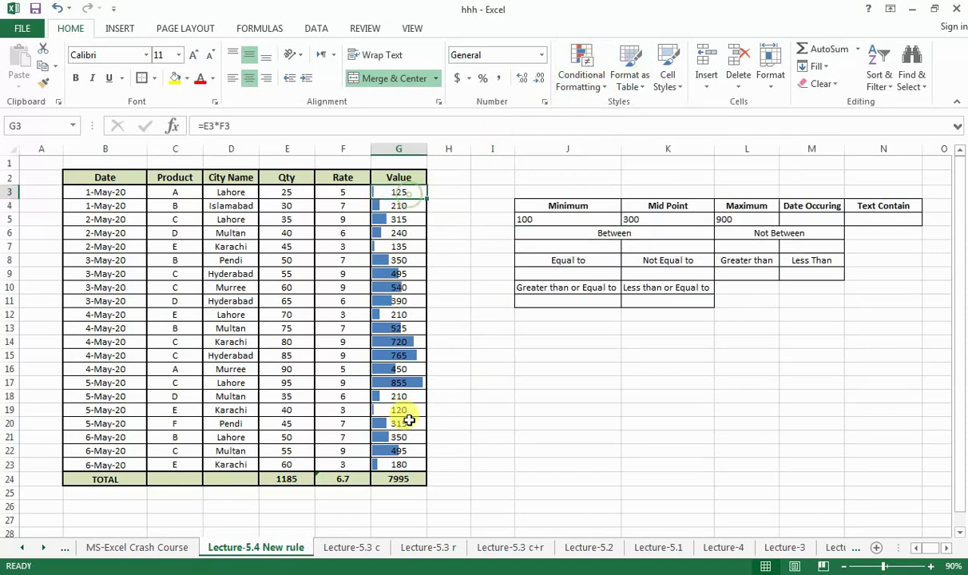
pyautogui.keyDown('shift'); pyautogui.click(409, 462); pyautogui.keyUp('shift')
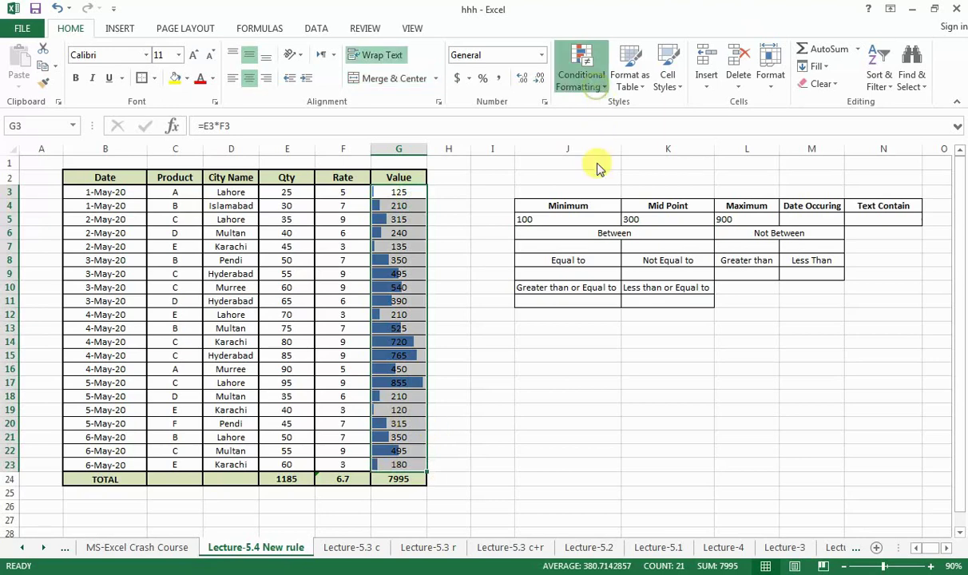
pyautogui.click(598, 90)
pyautogui.moveTo(653, 293)
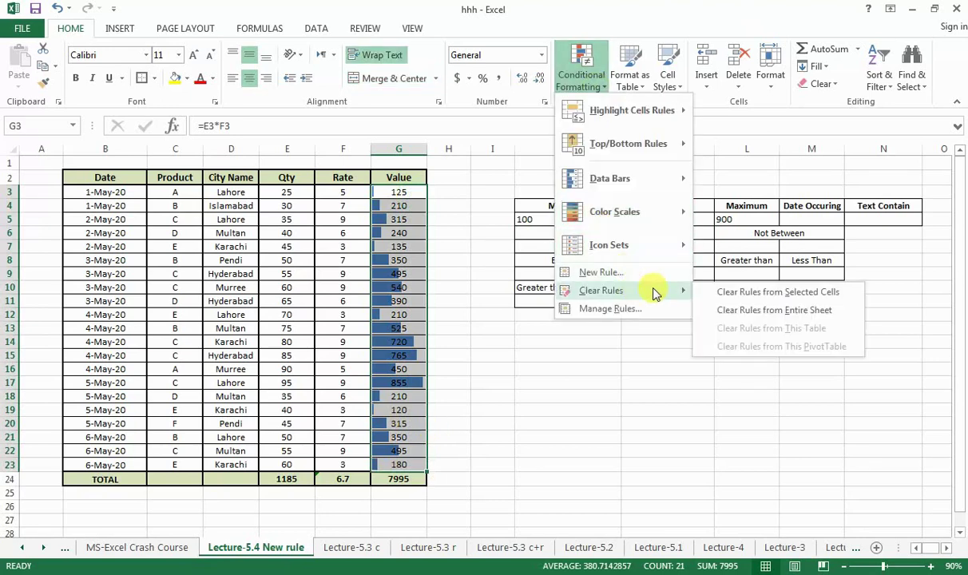
pyautogui.click(724, 310)
# Start a new formatting rule for the Value cells with the Icon Sets format style, keeping the Value column in view
pyautogui.click(598, 86)
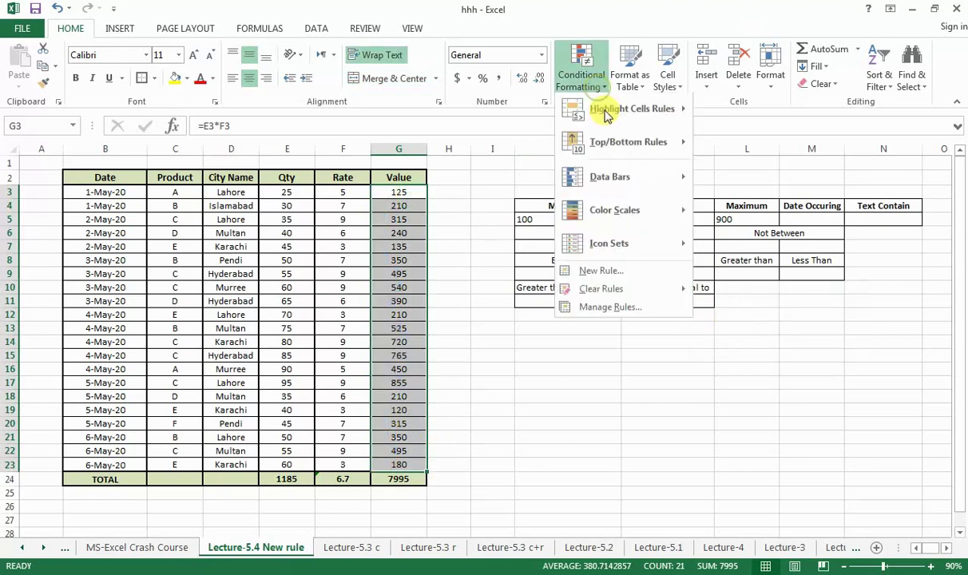
pyautogui.click(641, 272)
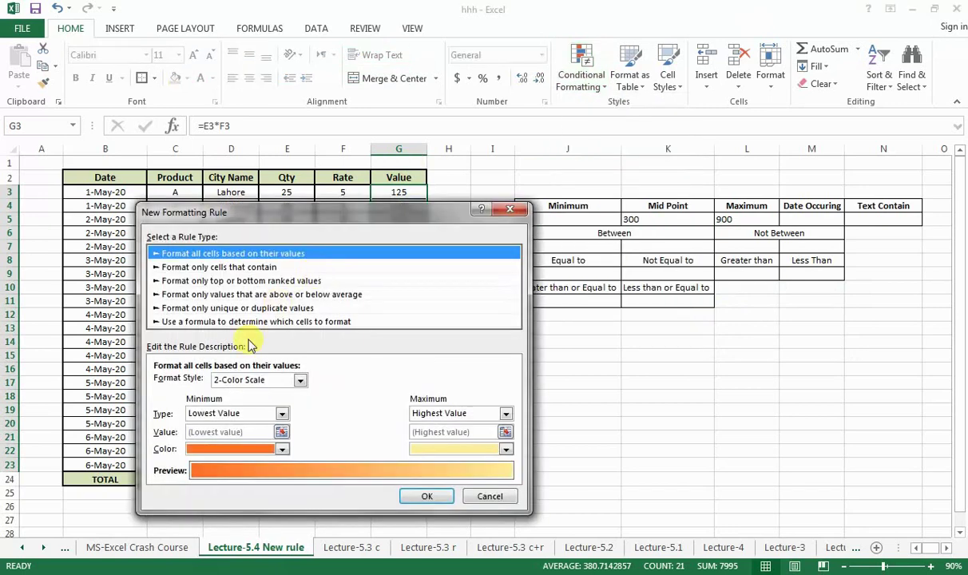
pyautogui.click(302, 381)
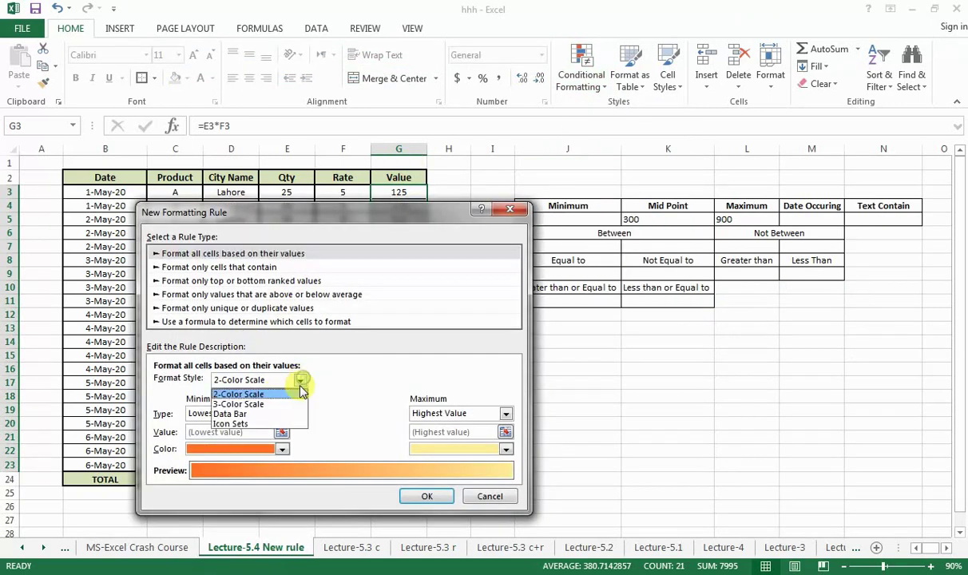
pyautogui.click(256, 425)
pyautogui.moveTo(396, 213); pyautogui.dragTo(720, 185)
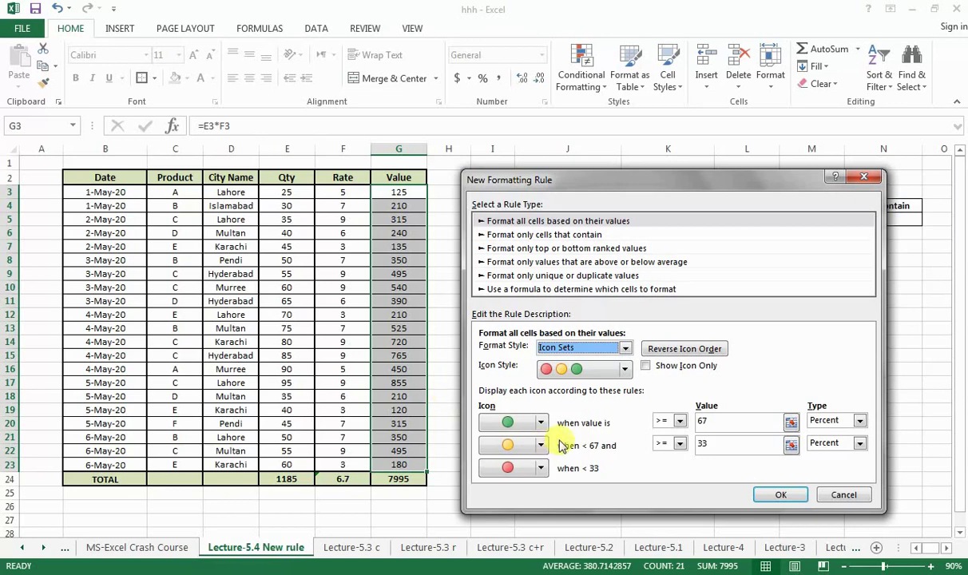
# Choose the icon style with the red cross, yellow exclamation mark and green check mark
pyautogui.click(626, 349)
pyautogui.click(627, 351)
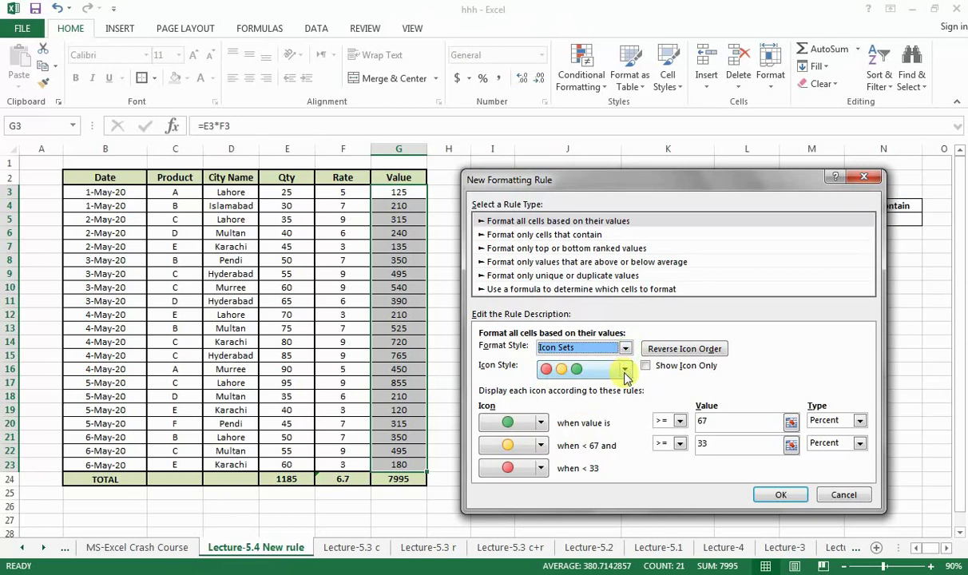
pyautogui.click(624, 369)
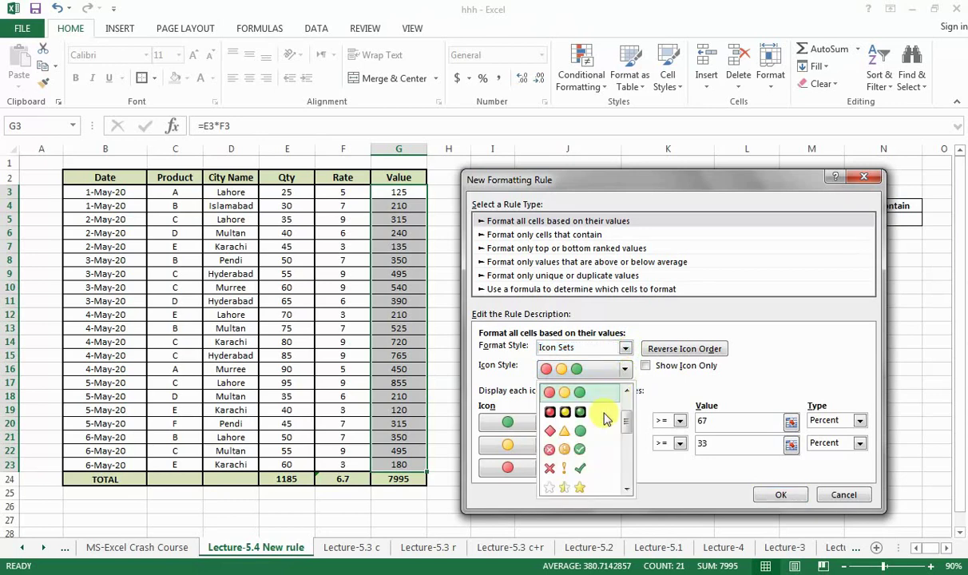
pyautogui.click(581, 471)
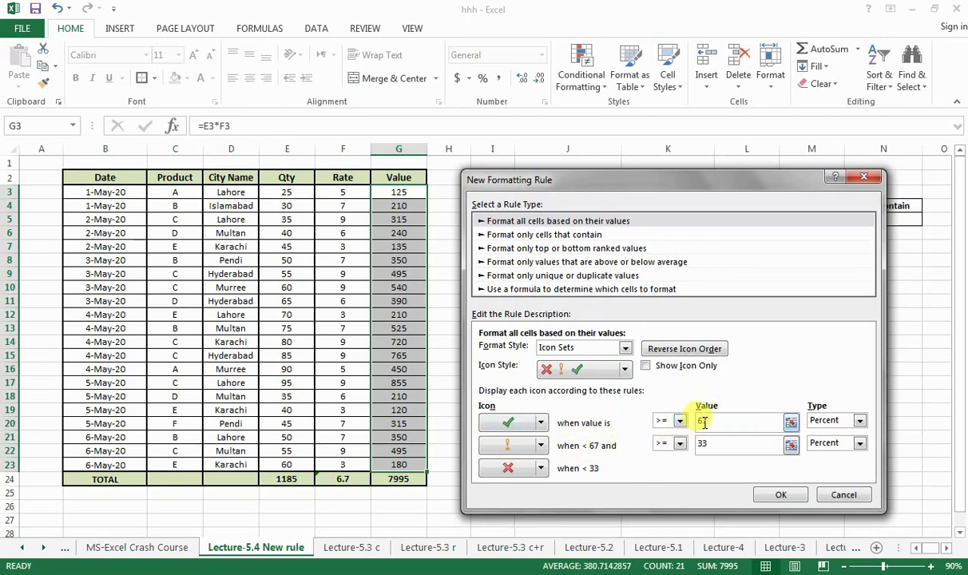
# Set the green check icon's threshold to type Number with value 100, and the yellow exclamation icon's threshold value to 80
pyautogui.moveTo(707, 423); pyautogui.dragTo(668, 398)
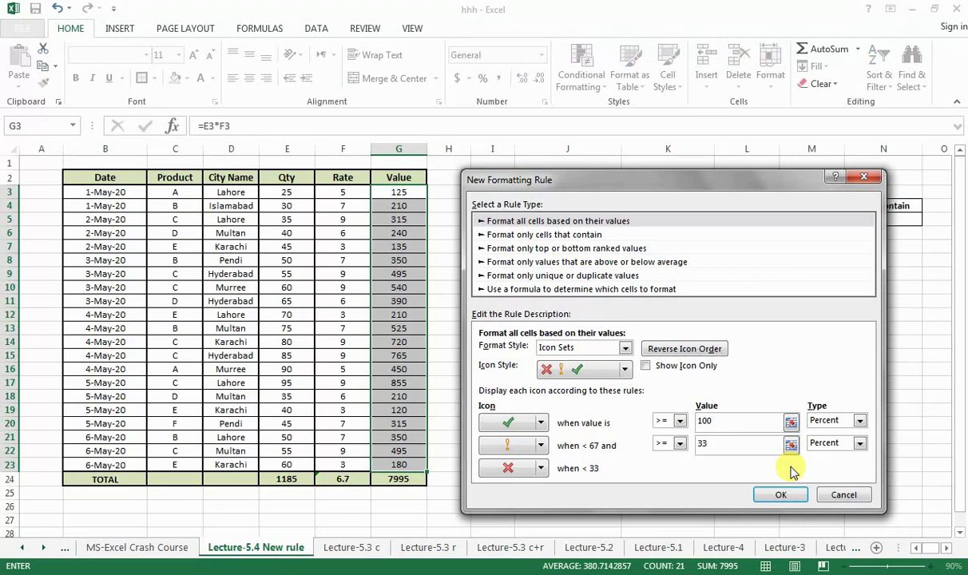
pyautogui.click(832, 421)
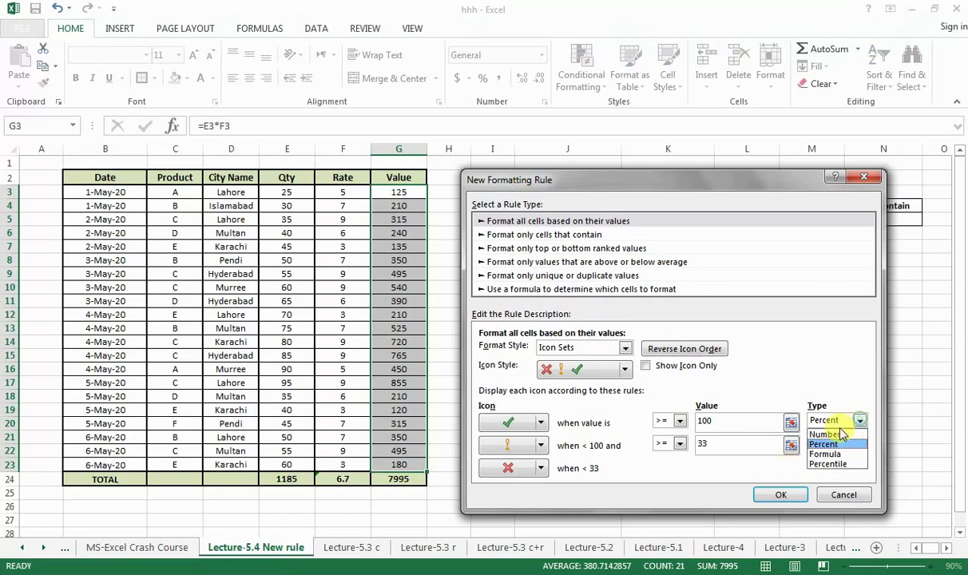
pyautogui.click(831, 435)
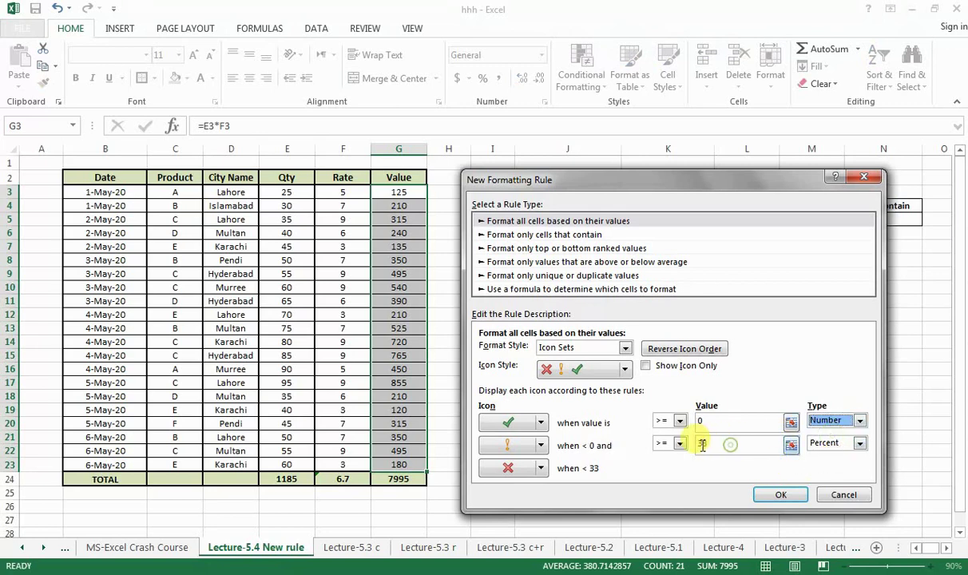
pyautogui.moveTo(696, 443); pyautogui.dragTo(725, 462)
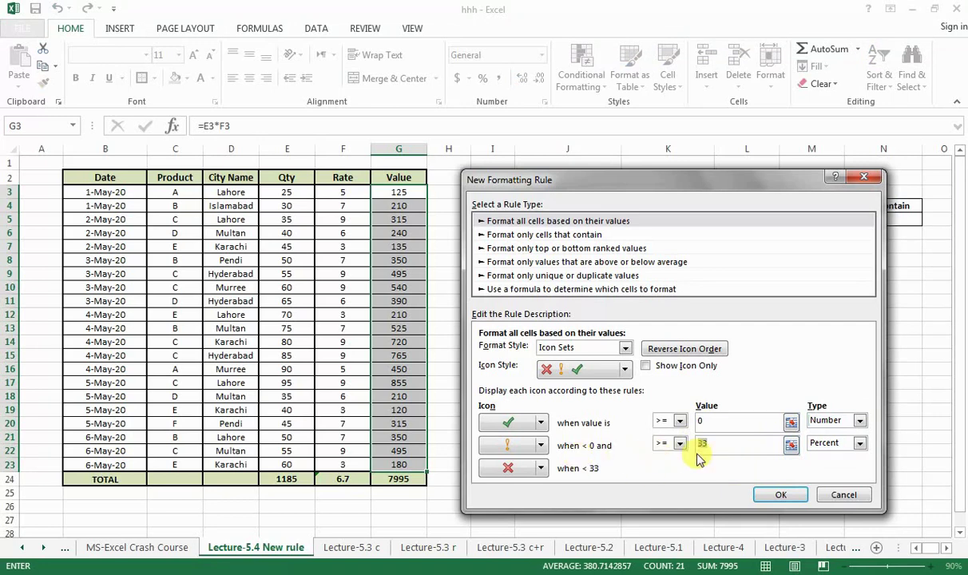
pyautogui.click(702, 423)
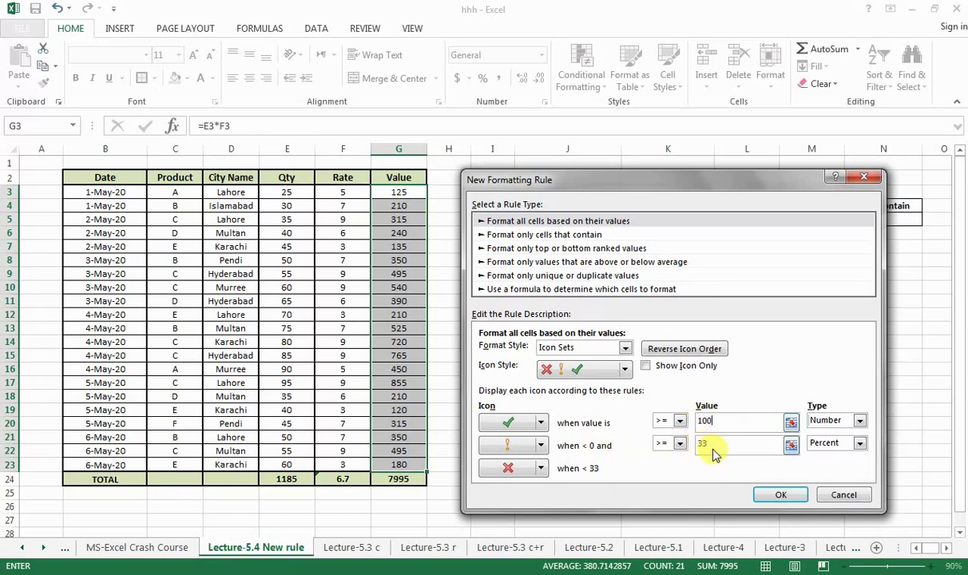
pyautogui.moveTo(712, 448); pyautogui.dragTo(691, 447)
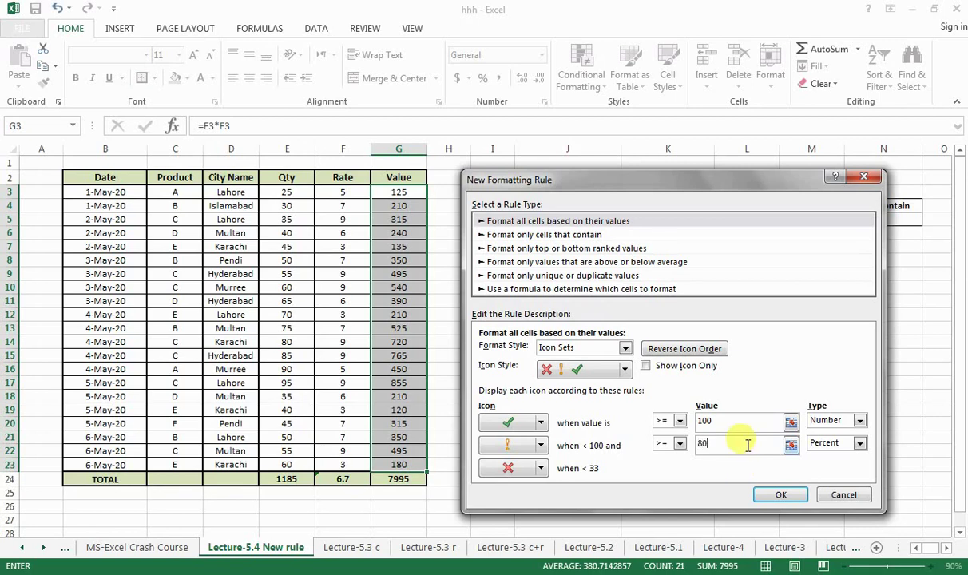
# Set the yellow exclamation icon's threshold to type Number with value 300 and the green check icon's to 400, and apply the rule
pyautogui.click(856, 443)
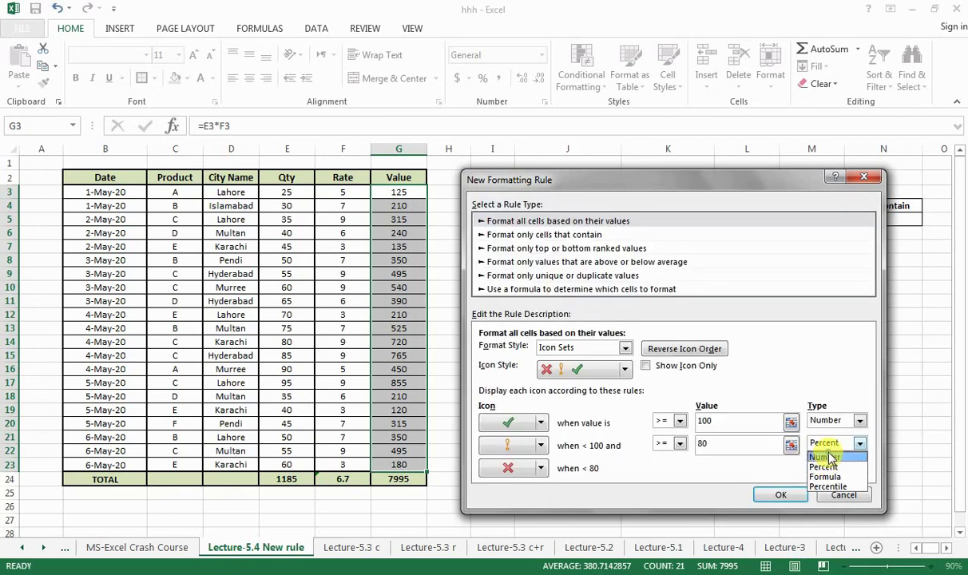
pyautogui.click(825, 457)
pyautogui.click(700, 445)
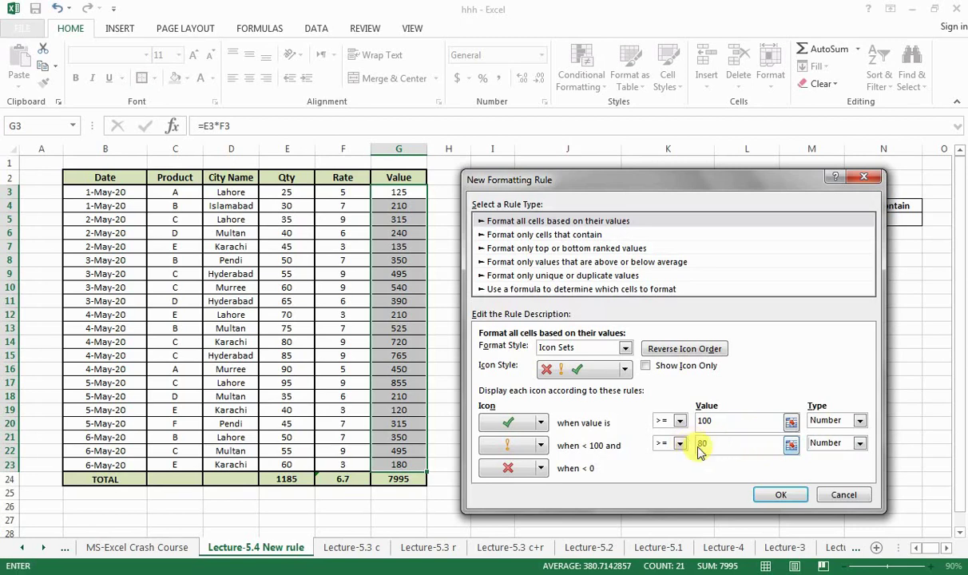
pyautogui.moveTo(716, 420); pyautogui.dragTo(700, 422)
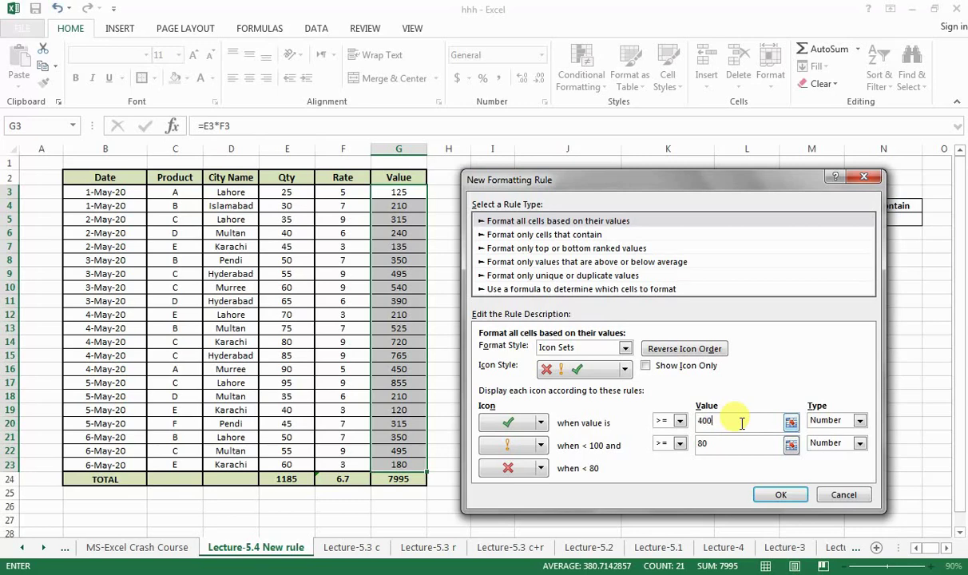
pyautogui.write('400')
pyautogui.click(701, 445)
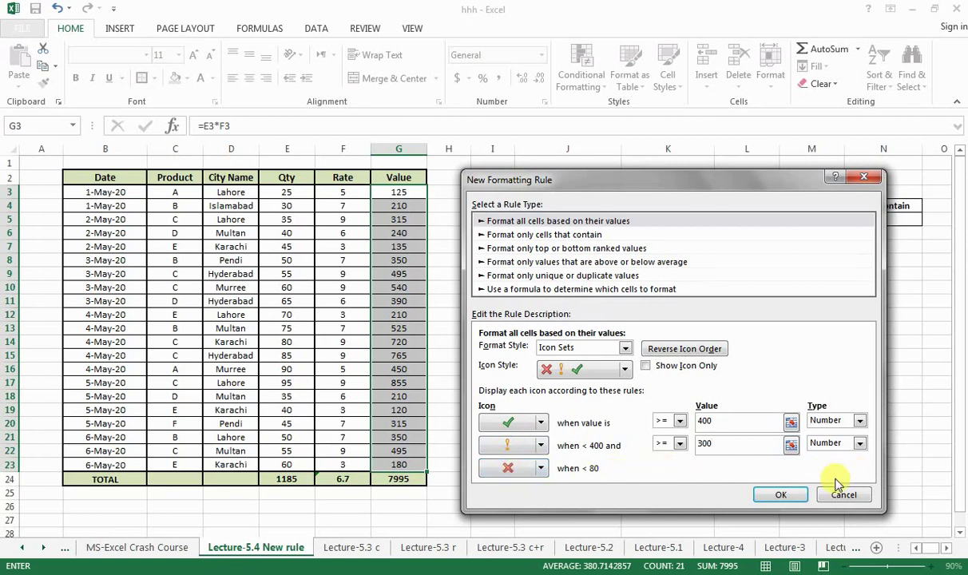
pyautogui.click(780, 496)
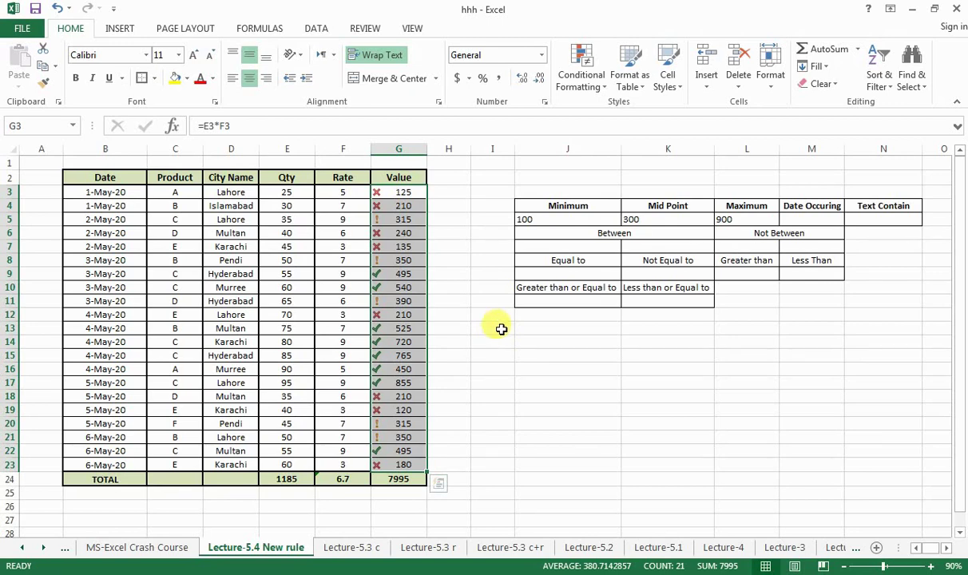
# Add filters to header row 2, filter the Value column by the green check icon, and select the filtered values
pyautogui.click(10, 176)
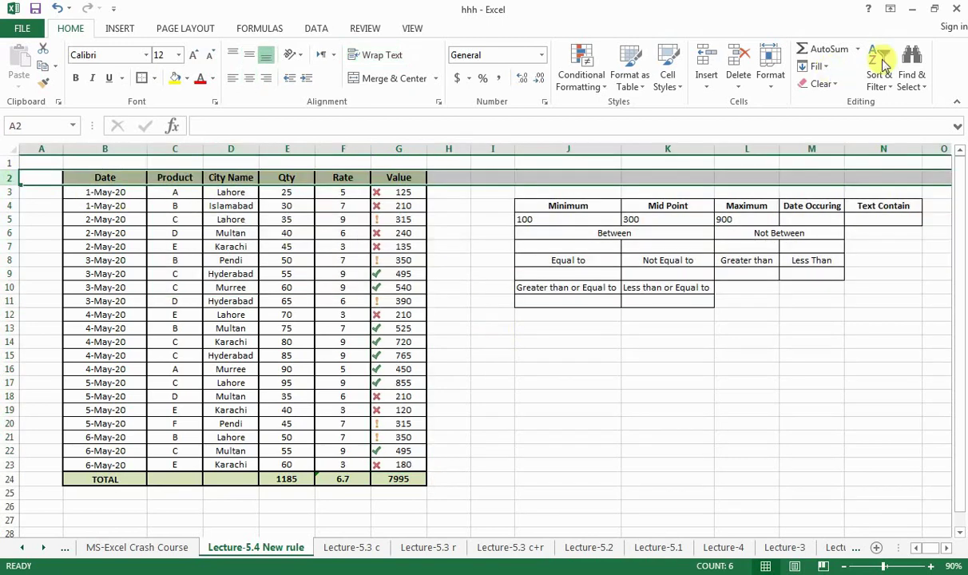
pyautogui.click(879, 76)
pyautogui.click(903, 162)
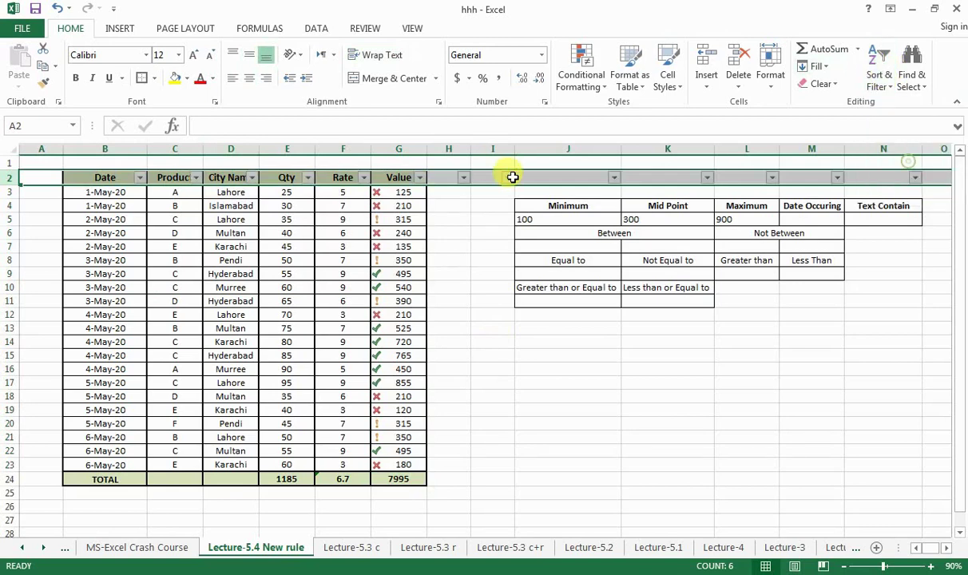
pyautogui.click(420, 177)
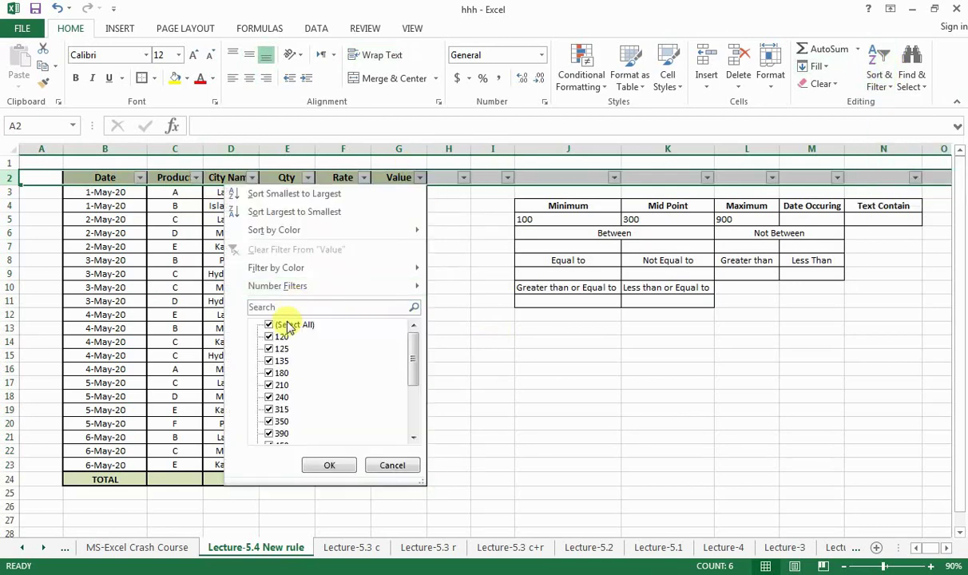
pyautogui.moveTo(343, 274)
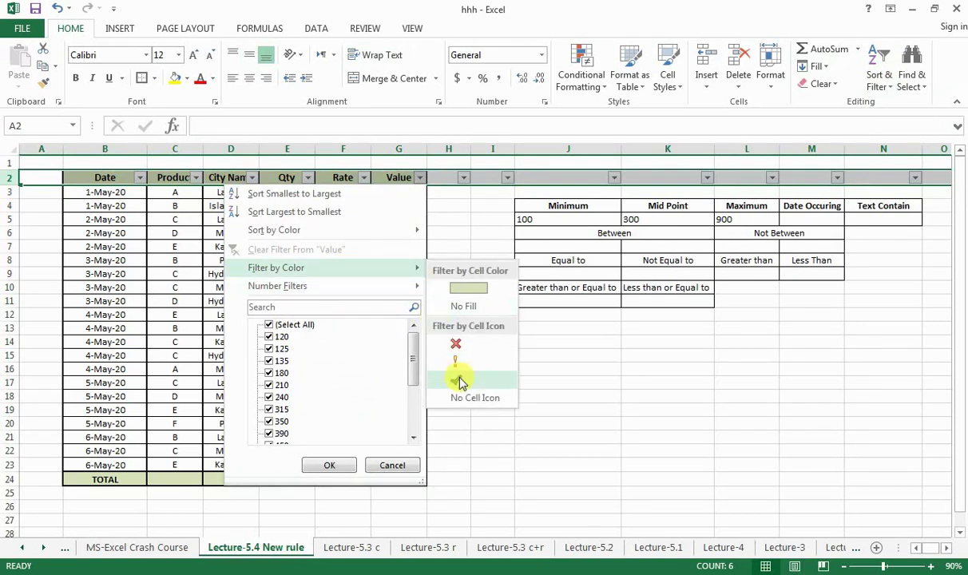
pyautogui.click(463, 382)
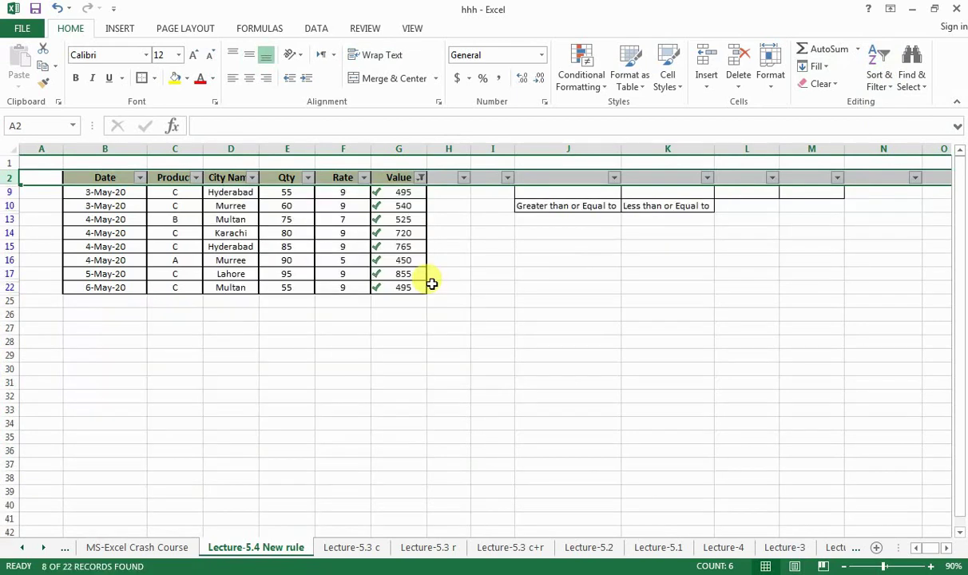
pyautogui.moveTo(399, 193); pyautogui.dragTo(399, 288)
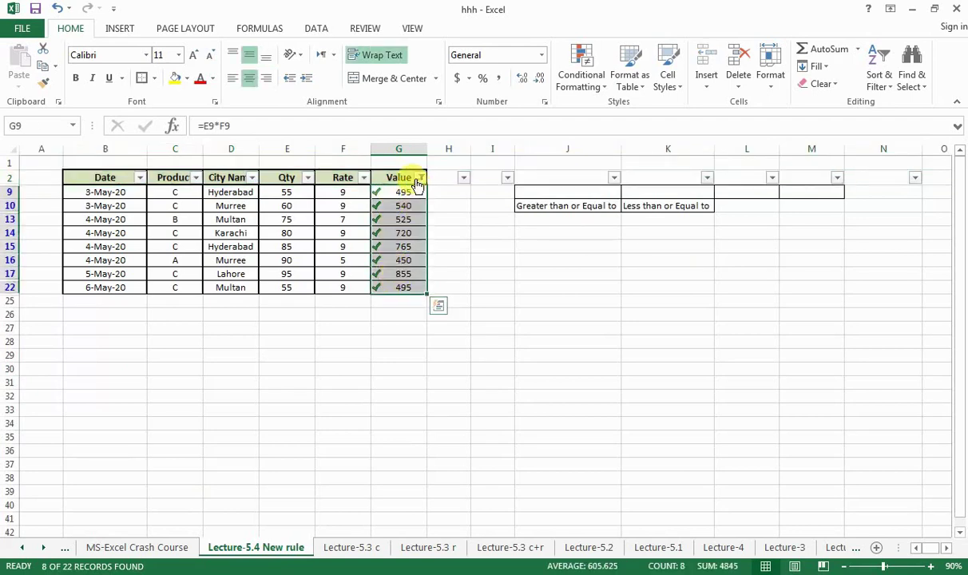
# Filter the Value column by the yellow exclamation mark icon instead
pyautogui.click(420, 177)
pyautogui.moveTo(399, 268)
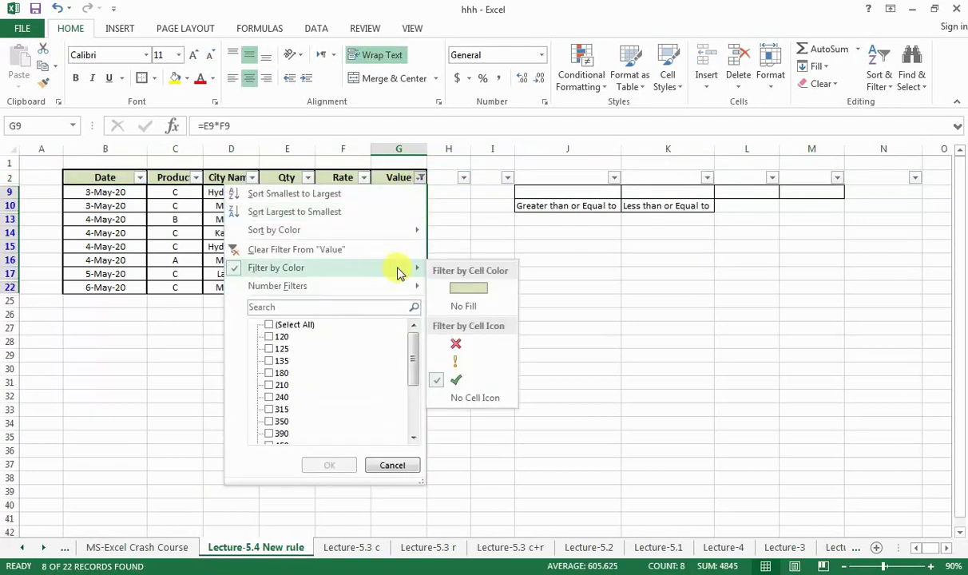
pyautogui.click(476, 362)
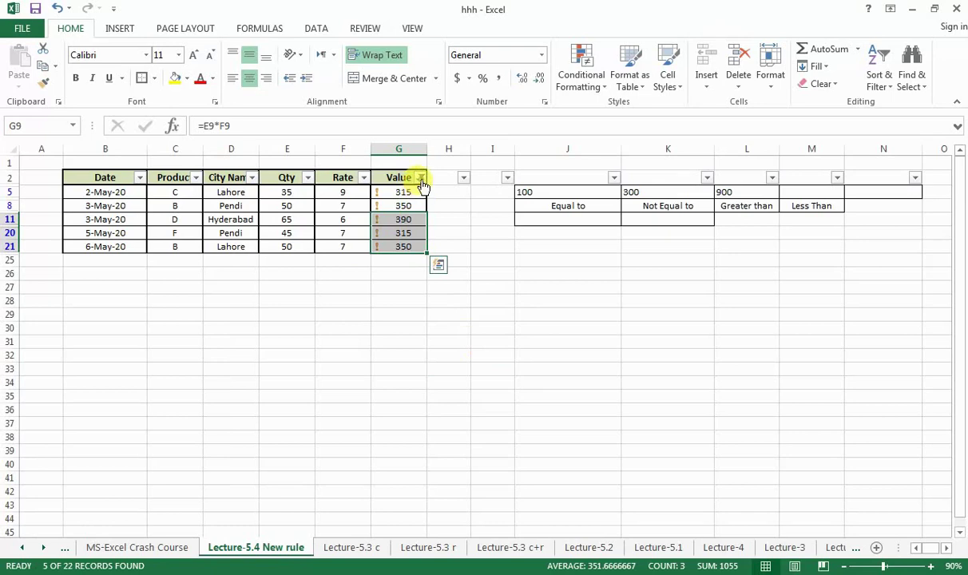
# Filter the Value column by the red cross icon and select the filtered values
pyautogui.click(421, 178)
pyautogui.moveTo(414, 286)
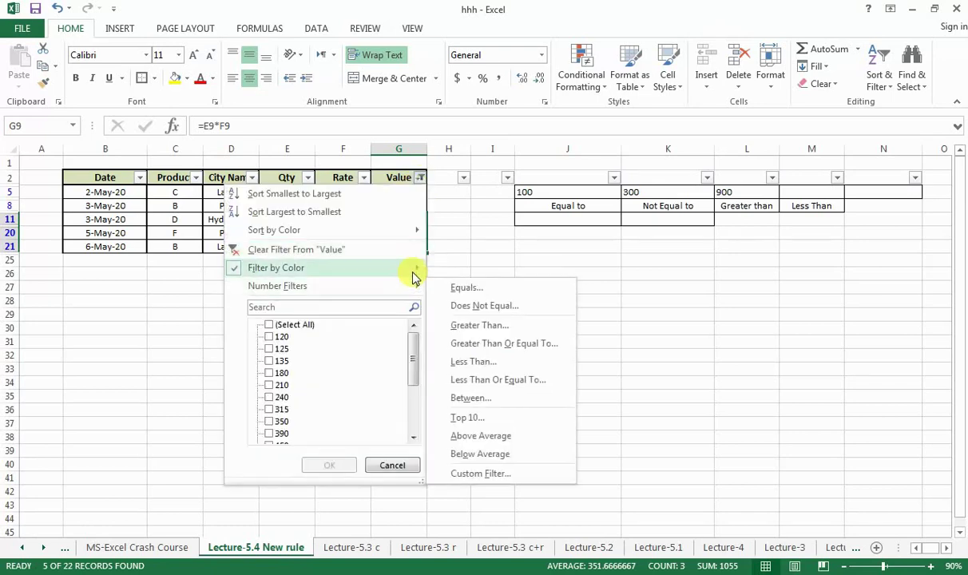
pyautogui.moveTo(417, 268)
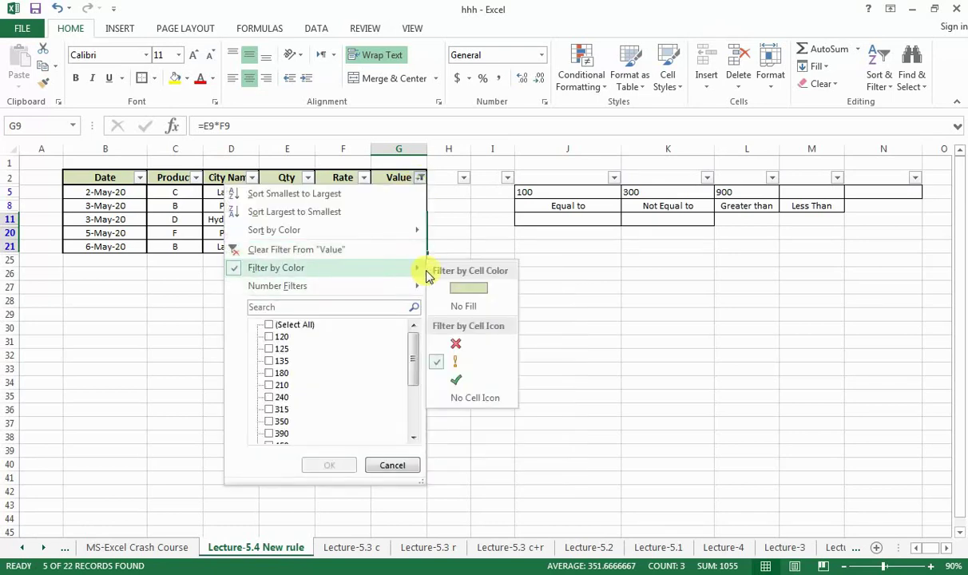
pyautogui.click(472, 343)
pyautogui.click(404, 193)
pyautogui.moveTo(412, 254); pyautogui.dragTo(411, 289)
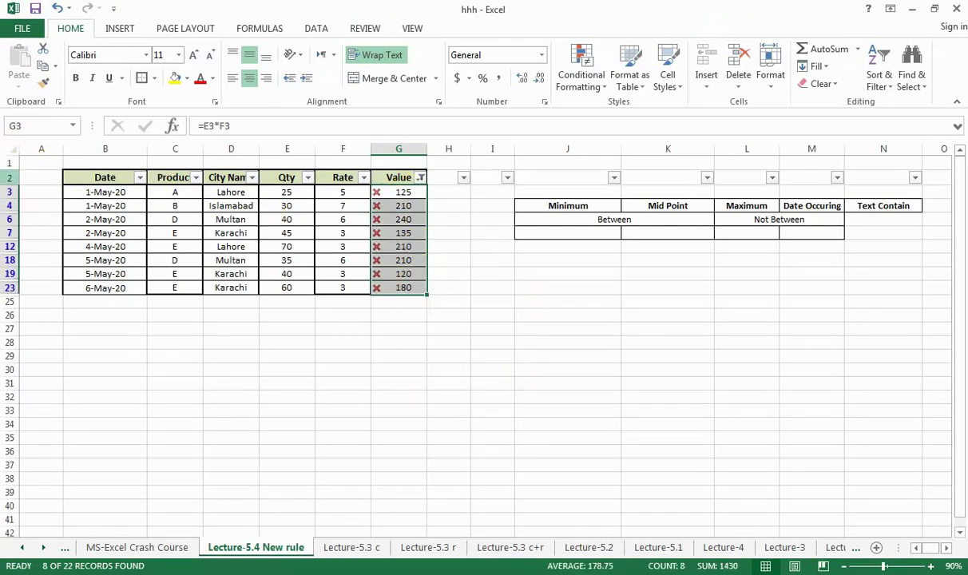
# Clear the active filter on row 2 while keeping the header filter controls
pyautogui.click(9, 177)
pyautogui.click(880, 80)
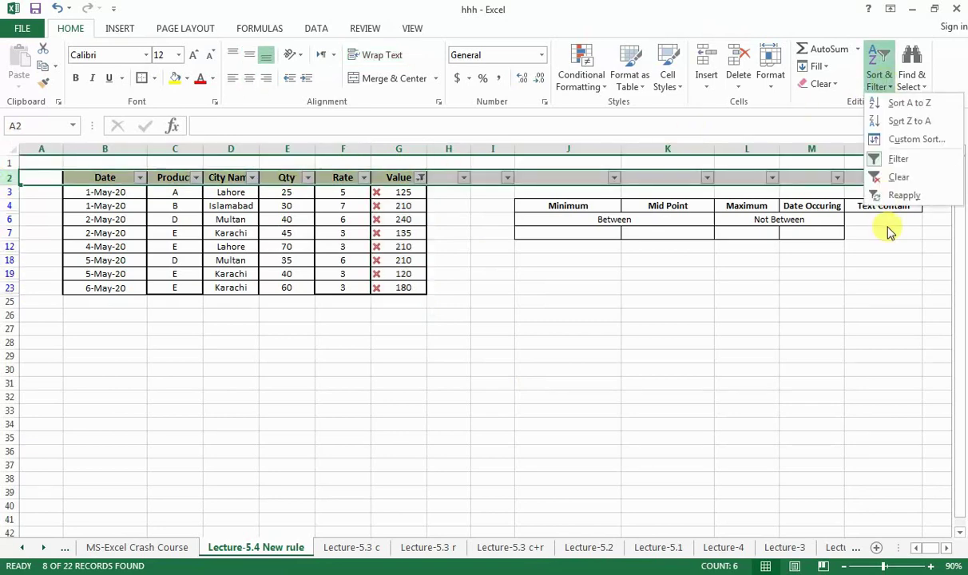
pyautogui.click(899, 177)
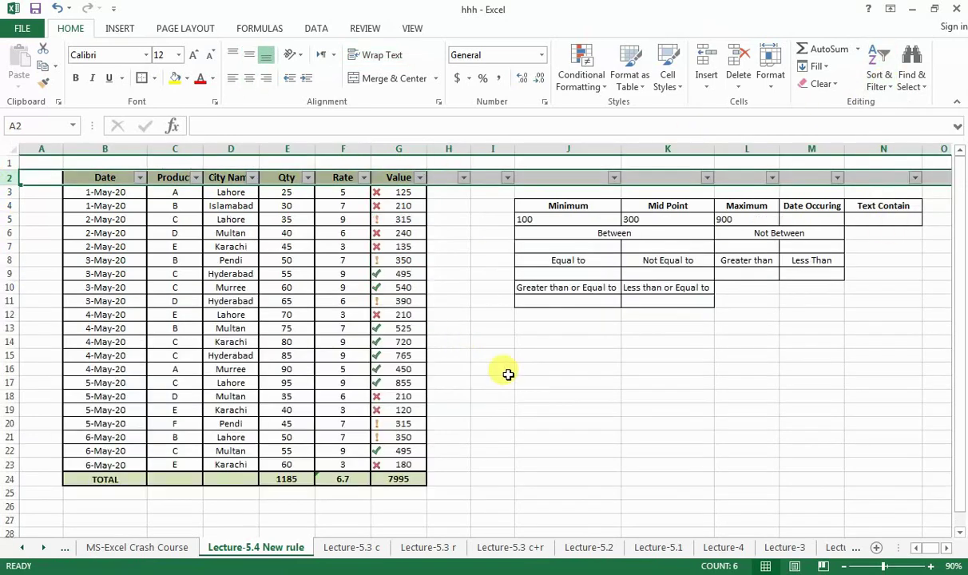
# Clear the conditional formatting rules from the entire sheet
pyautogui.click(589, 83)
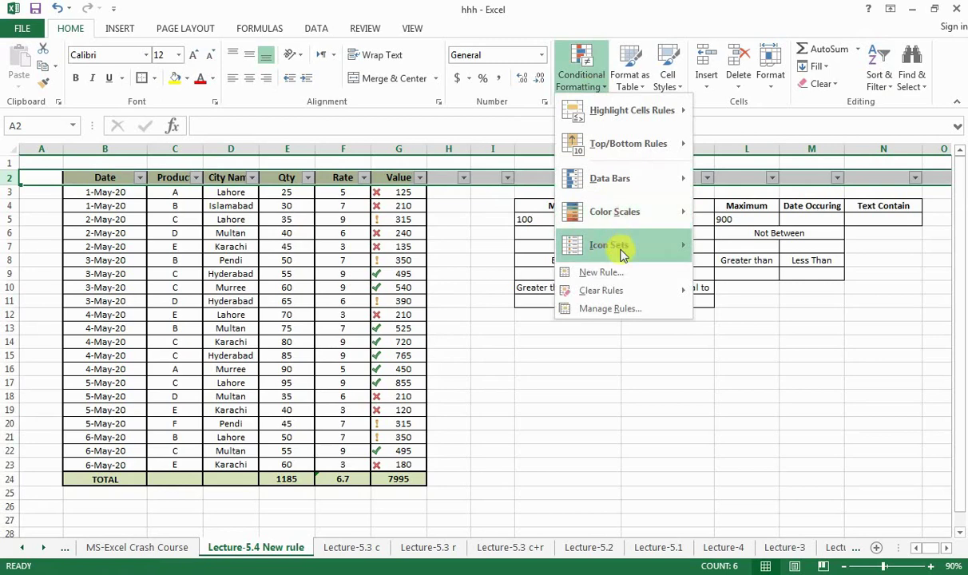
pyautogui.moveTo(631, 290)
pyautogui.click(770, 308)
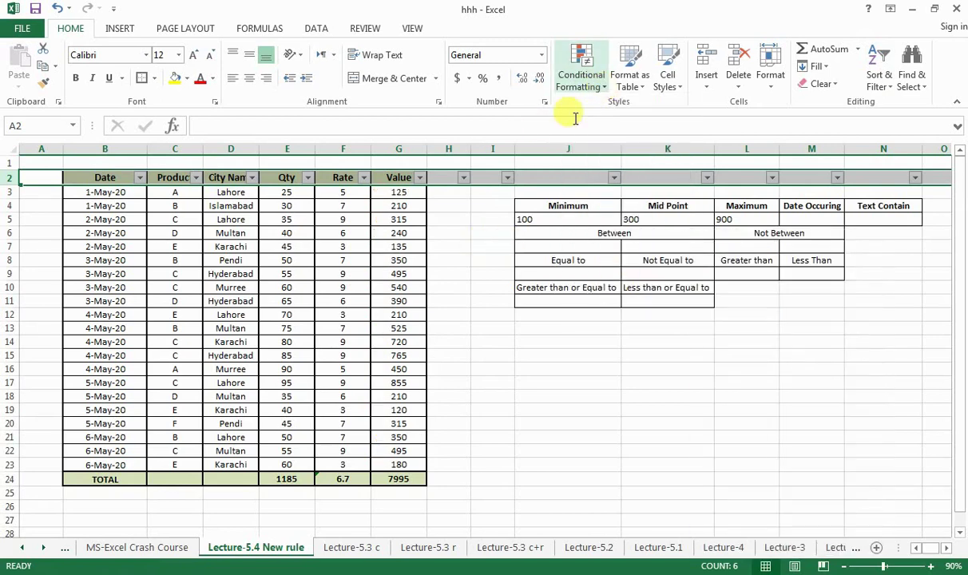
# Start a new rule for the Value cells G3:G23 that formats only cells that contain a certain Cell Value
pyautogui.moveTo(409, 191); pyautogui.dragTo(401, 460)
pyautogui.click(580, 80)
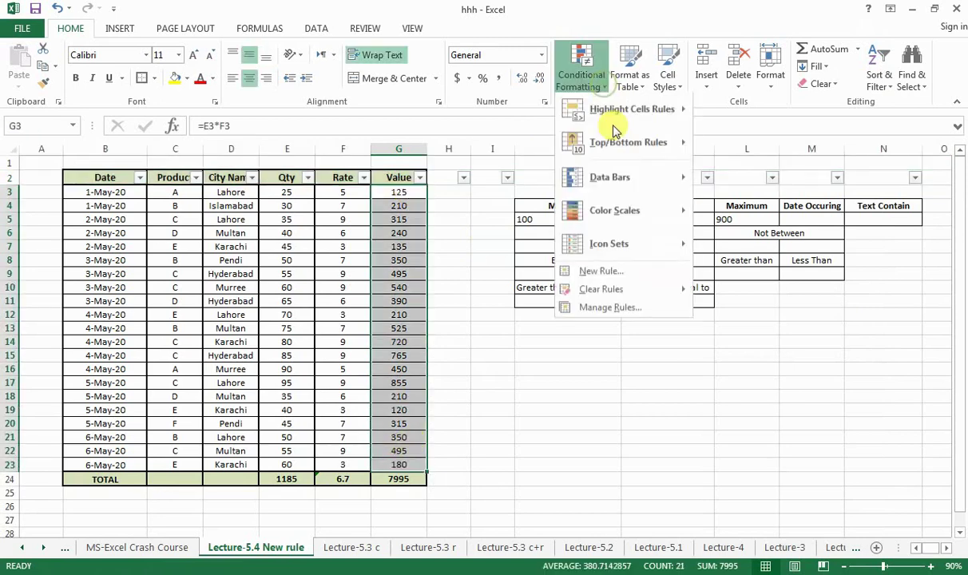
pyautogui.click(608, 273)
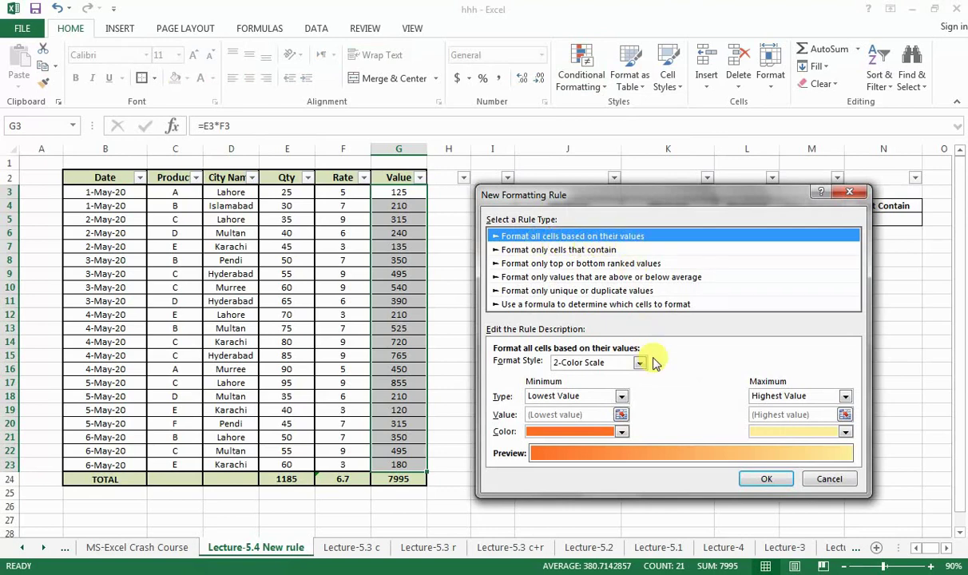
pyautogui.click(565, 251)
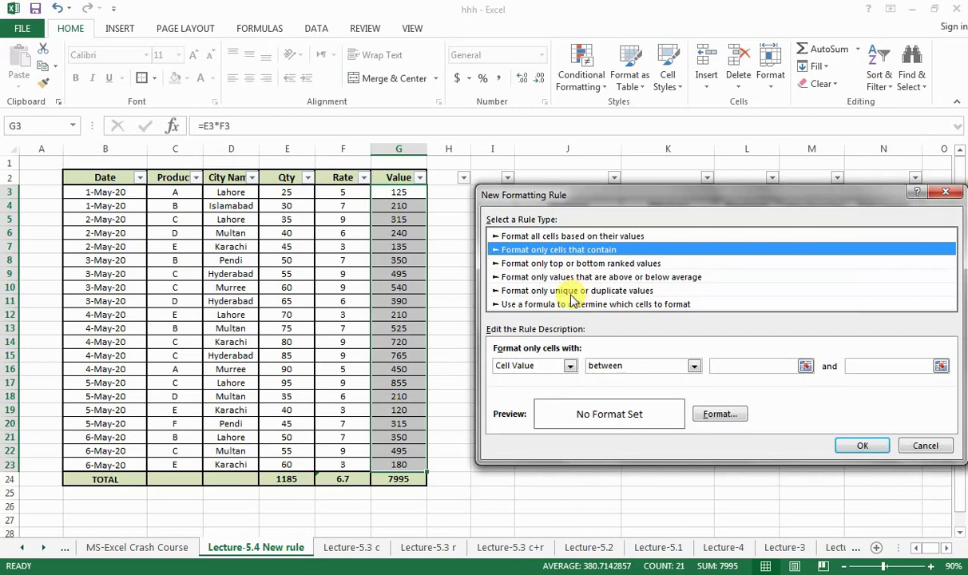
pyautogui.click(571, 367)
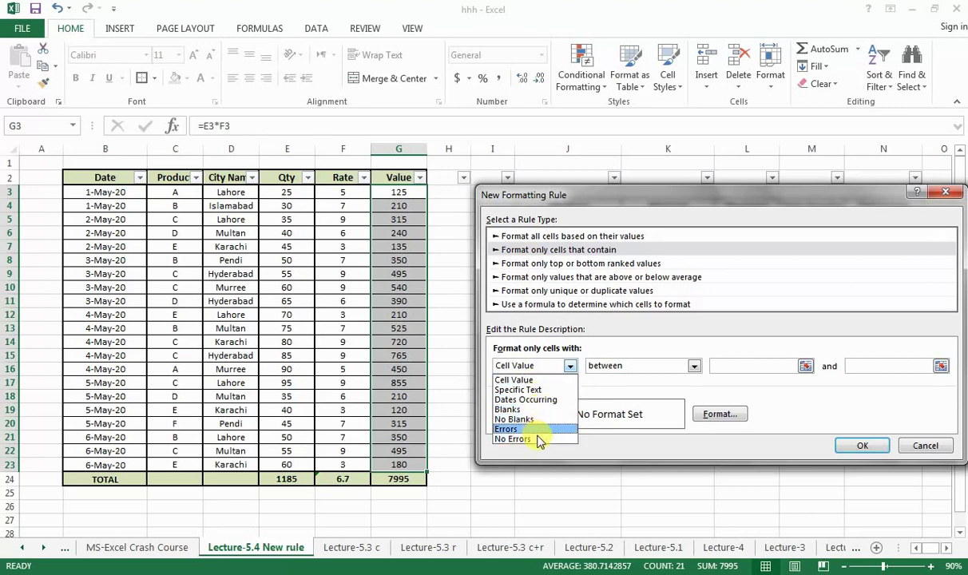
pyautogui.click(541, 379)
# Set the rule's condition to Cell Value between =$J$7 and =$K$7, keeping the criteria table in view
pyautogui.moveTo(745, 202); pyautogui.dragTo(483, 278)
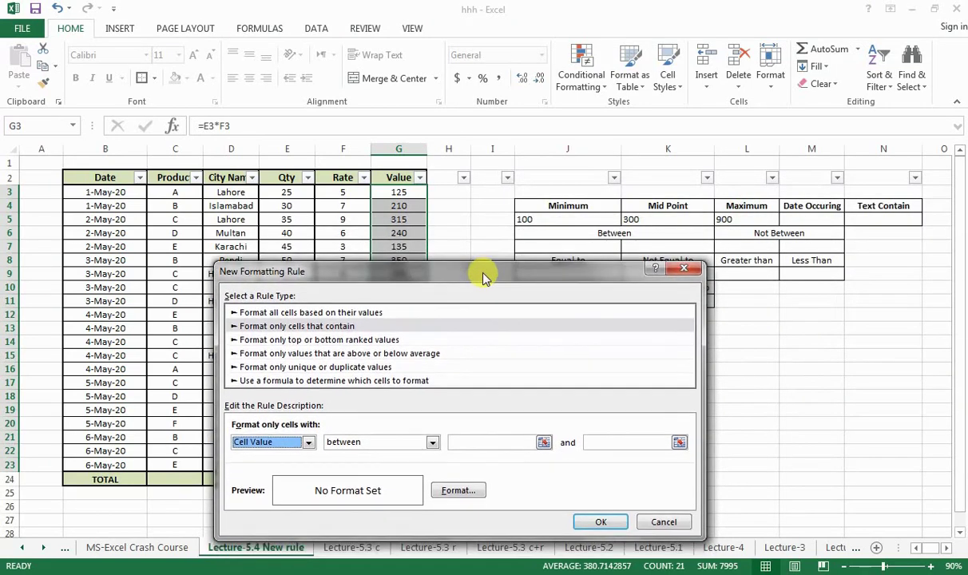
pyautogui.click(432, 444)
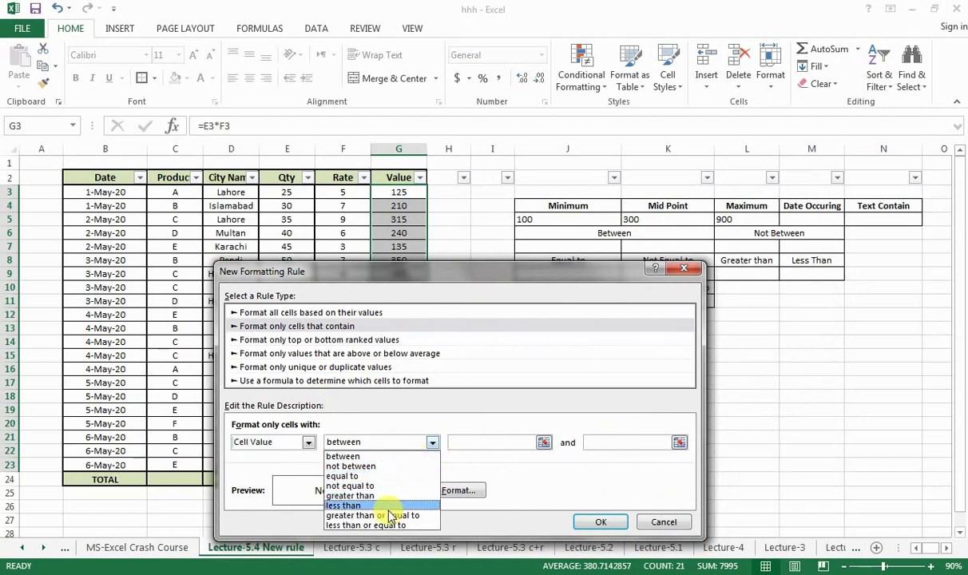
pyautogui.click(396, 458)
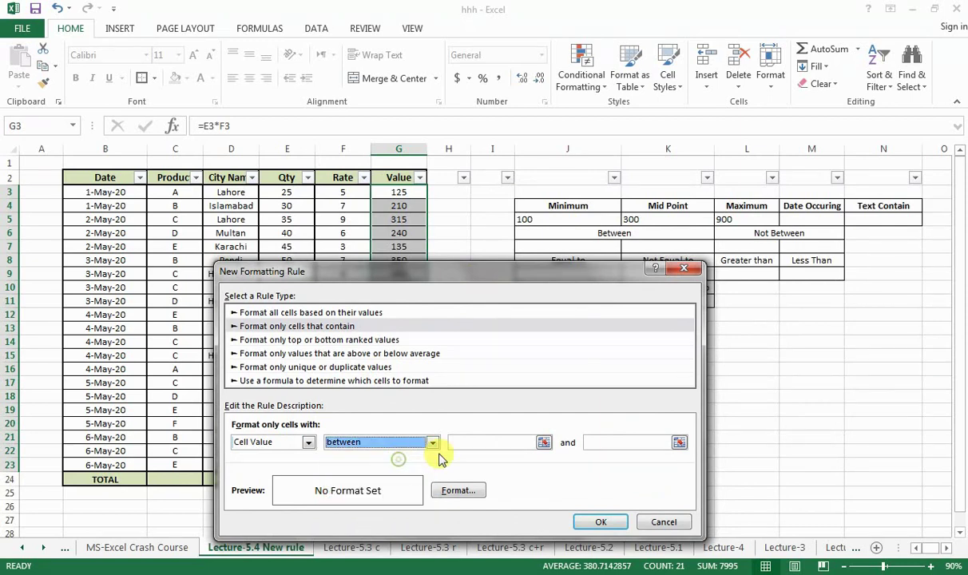
pyautogui.click(500, 442)
pyautogui.moveTo(549, 275); pyautogui.dragTo(546, 276)
pyautogui.moveTo(493, 302); pyautogui.dragTo(519, 297)
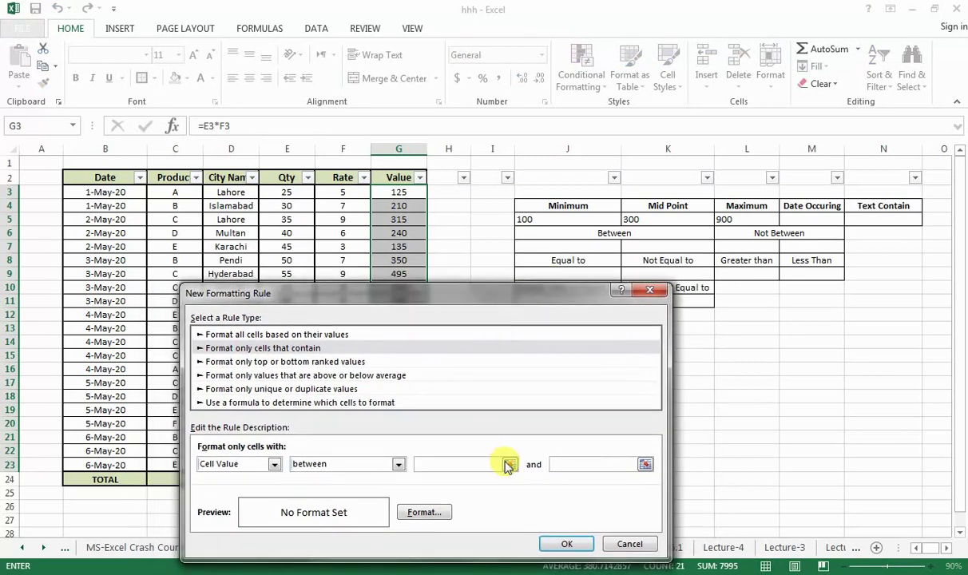
pyautogui.click(593, 245)
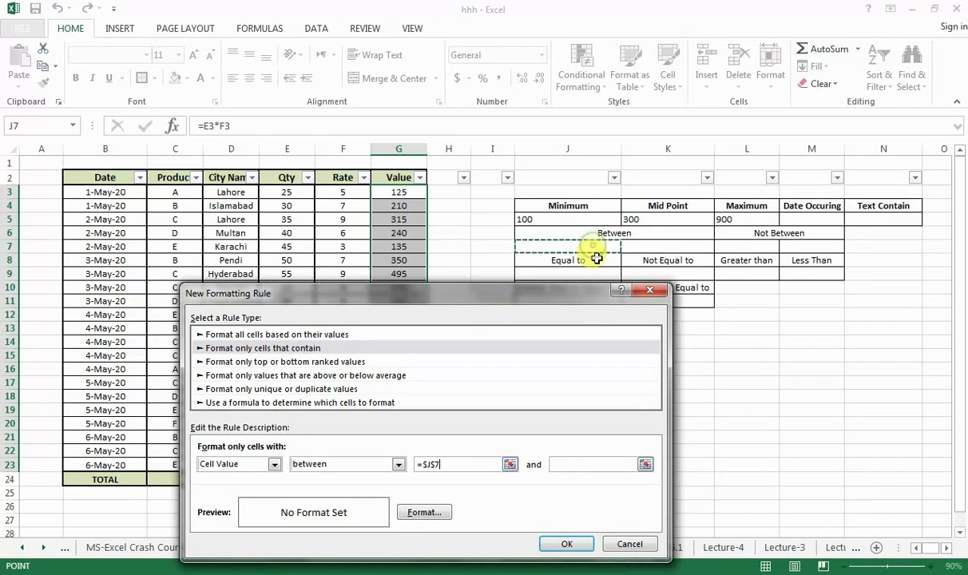
pyautogui.click(589, 466)
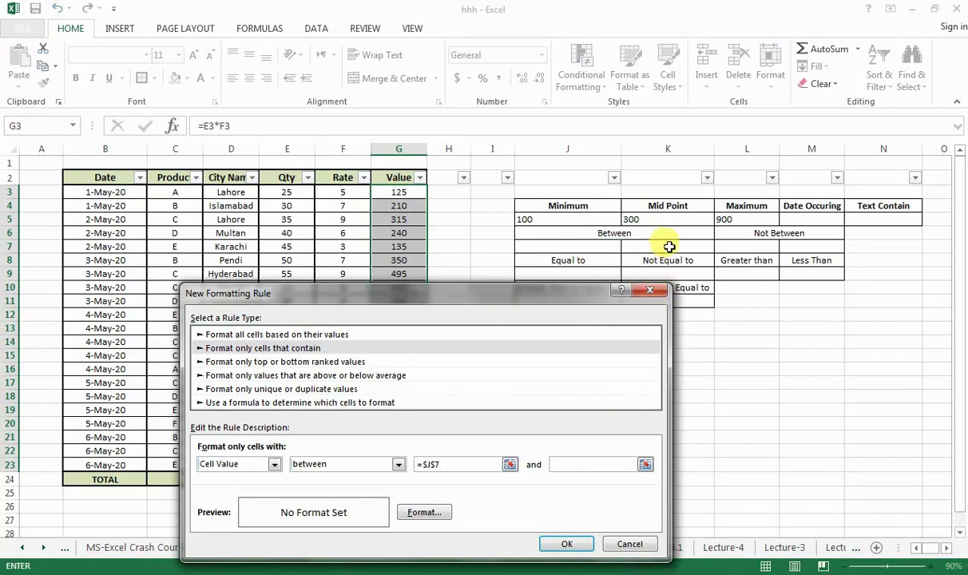
pyautogui.click(670, 246)
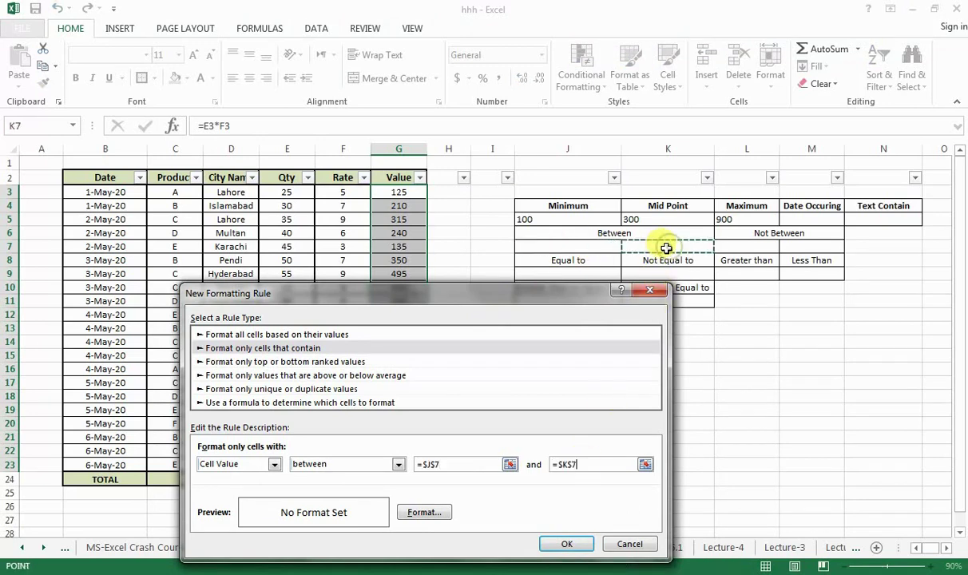
# Give the between rule a bold font and a light olive green fill, and apply it to the Value cells
pyautogui.click(429, 521)
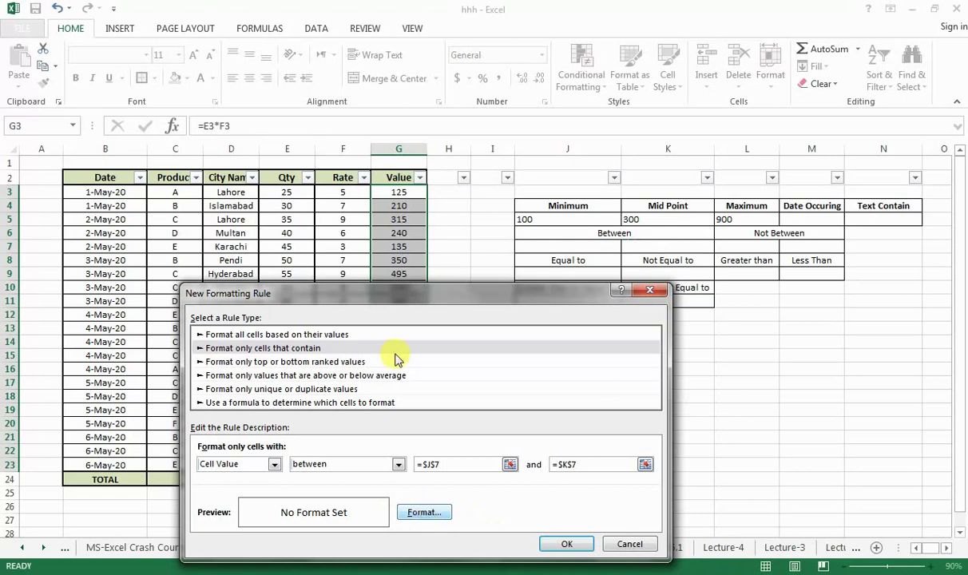
pyautogui.click(431, 514)
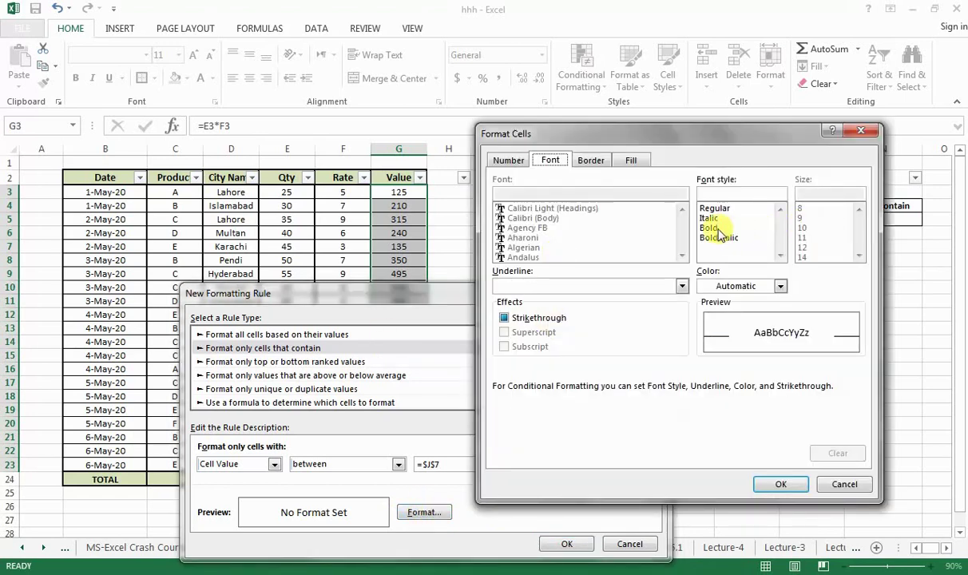
pyautogui.click(715, 229)
pyautogui.click(631, 160)
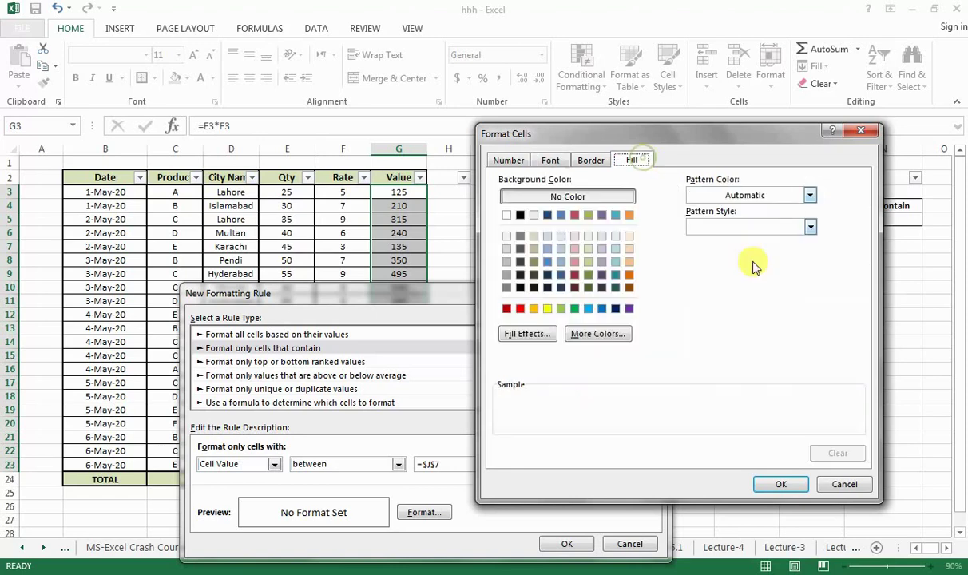
pyautogui.click(588, 262)
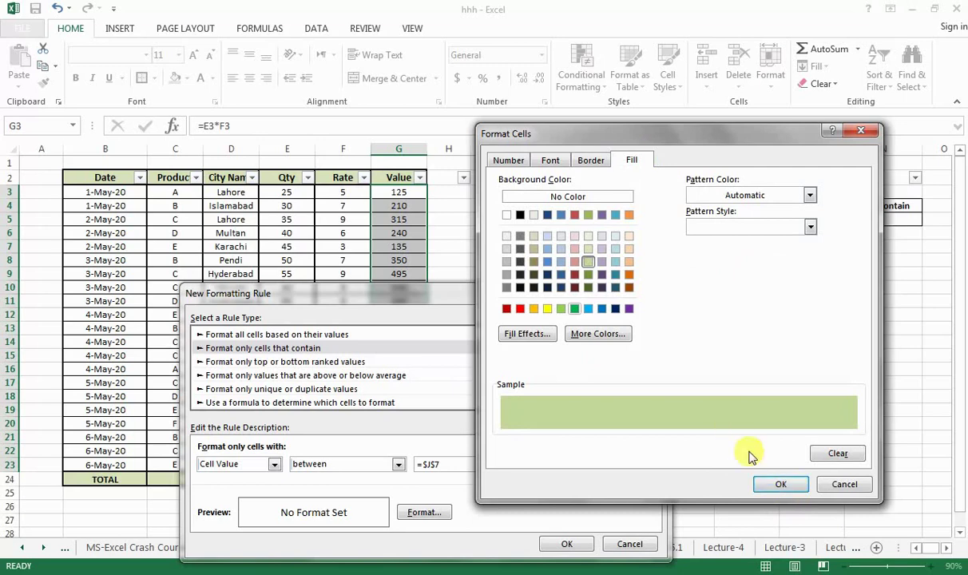
pyautogui.click(785, 487)
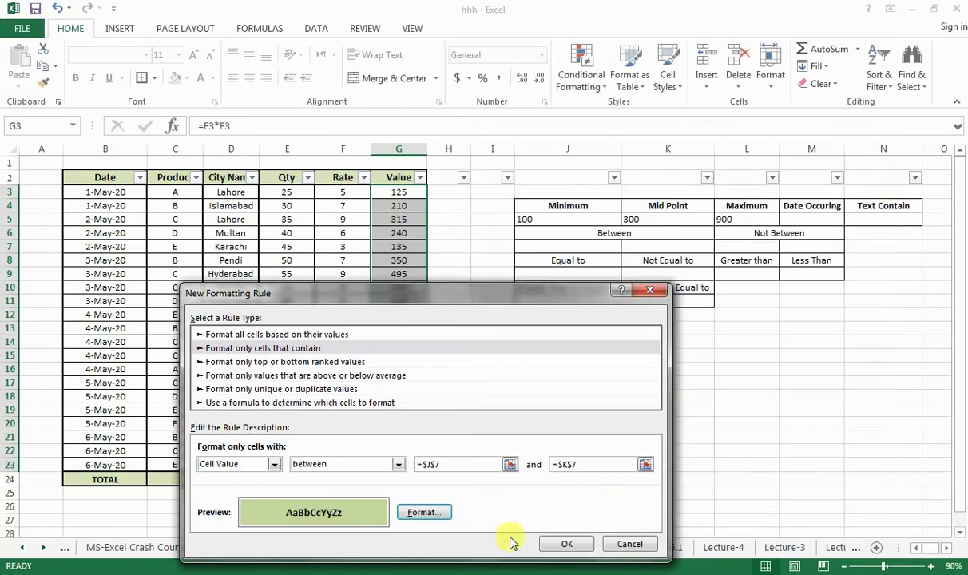
pyautogui.click(566, 546)
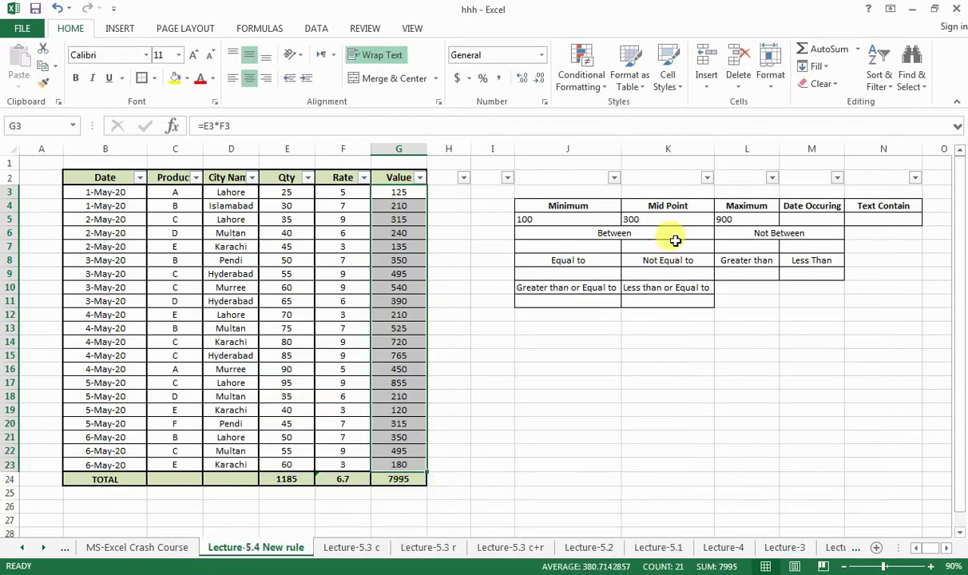
# Enter 300 in J7 and 700 in K7 as the Between limits and check the highlighted Value cells
pyautogui.click(592, 244)
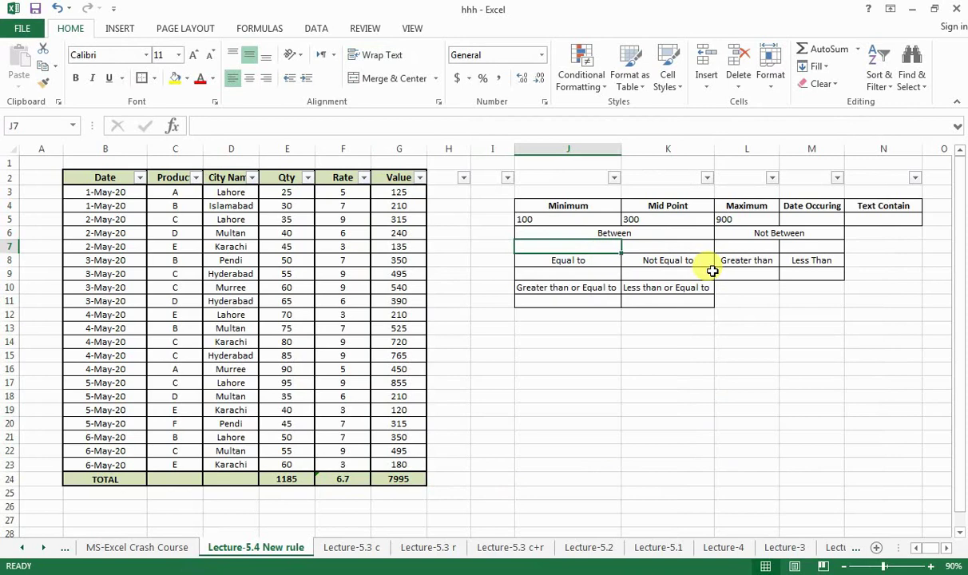
pyautogui.write('300')
pyautogui.press('Tab')
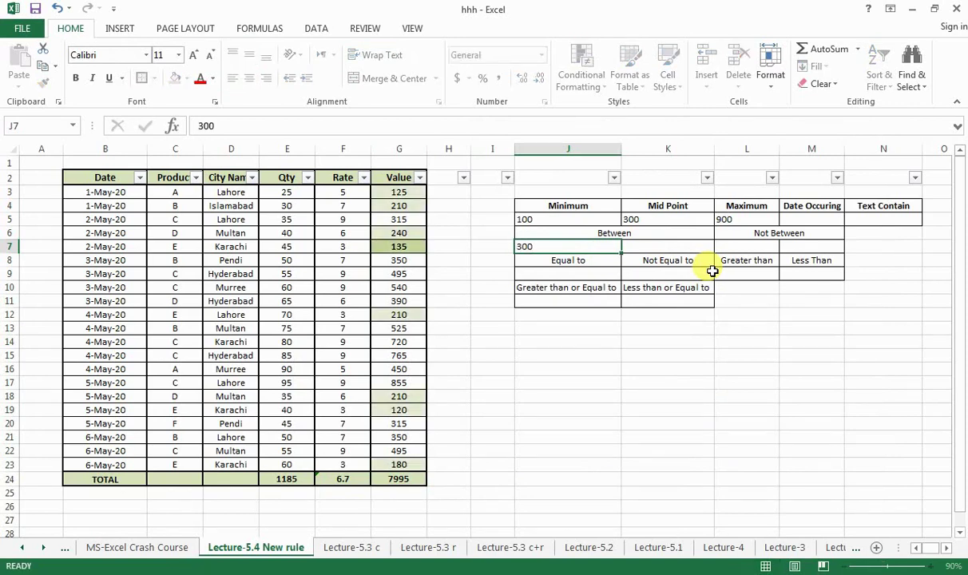
pyautogui.write('700')
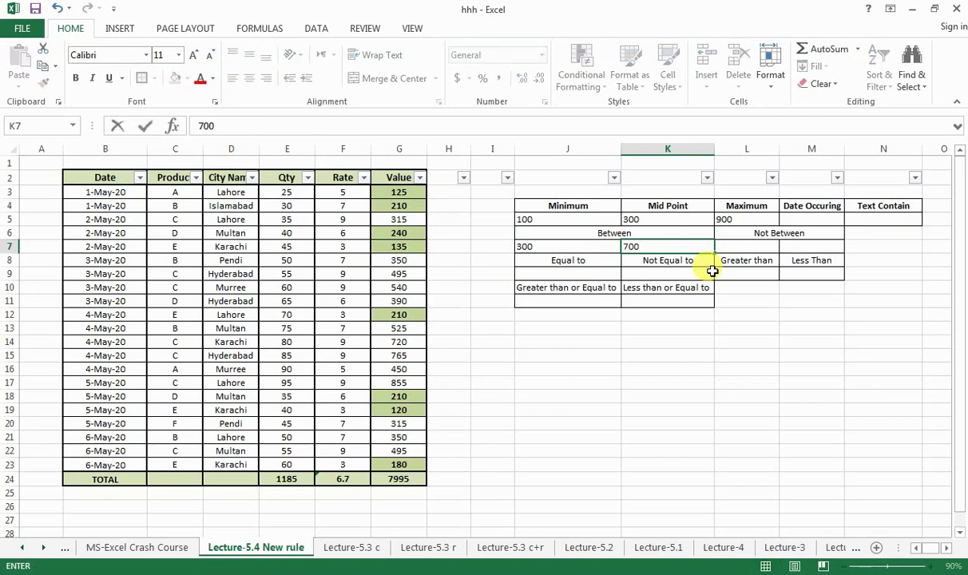
pyautogui.press('Return')
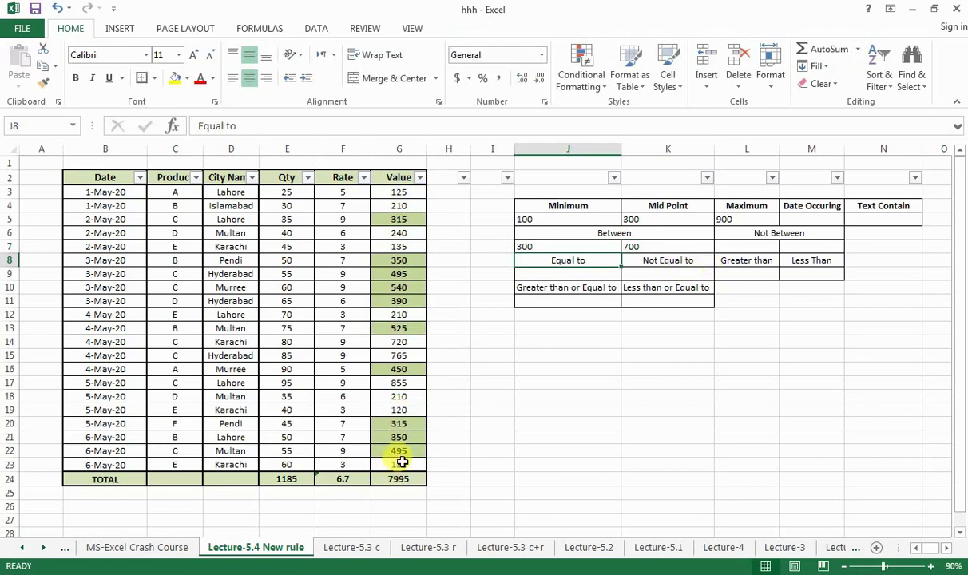
pyautogui.click(407, 451)
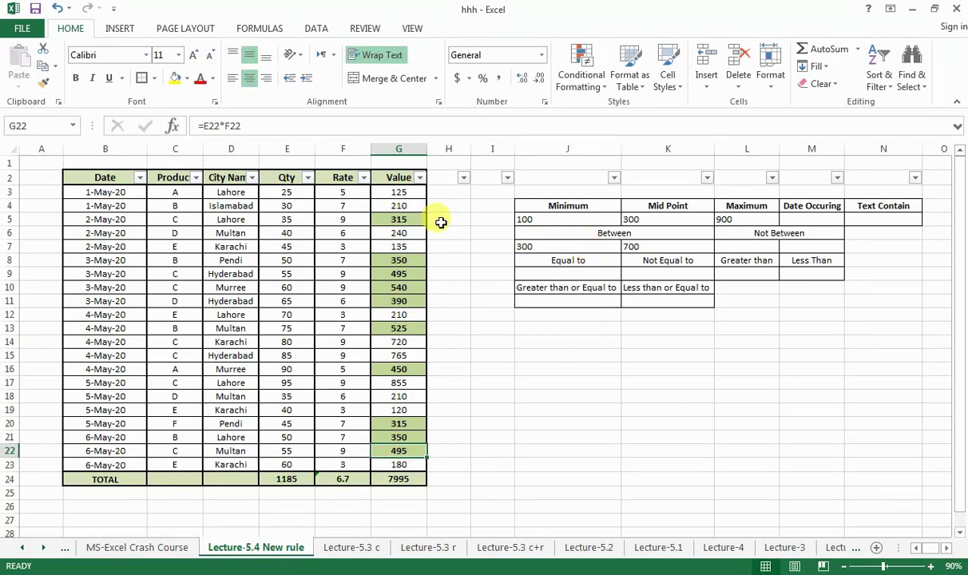
# Change the Between limits to 200 in J7 and 500 in K7
pyautogui.click(580, 249)
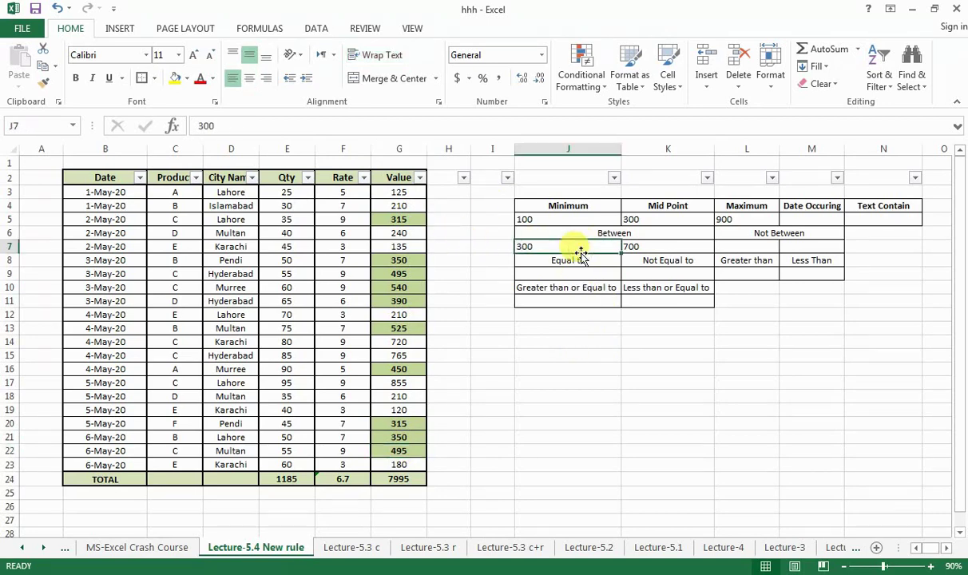
pyautogui.write('20')
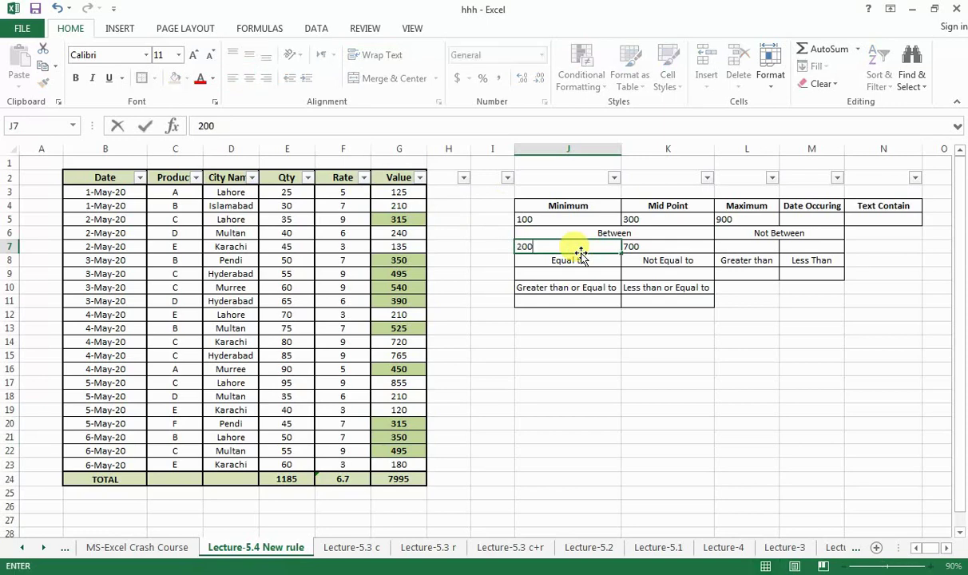
pyautogui.press('Tab')
pyautogui.write('500')
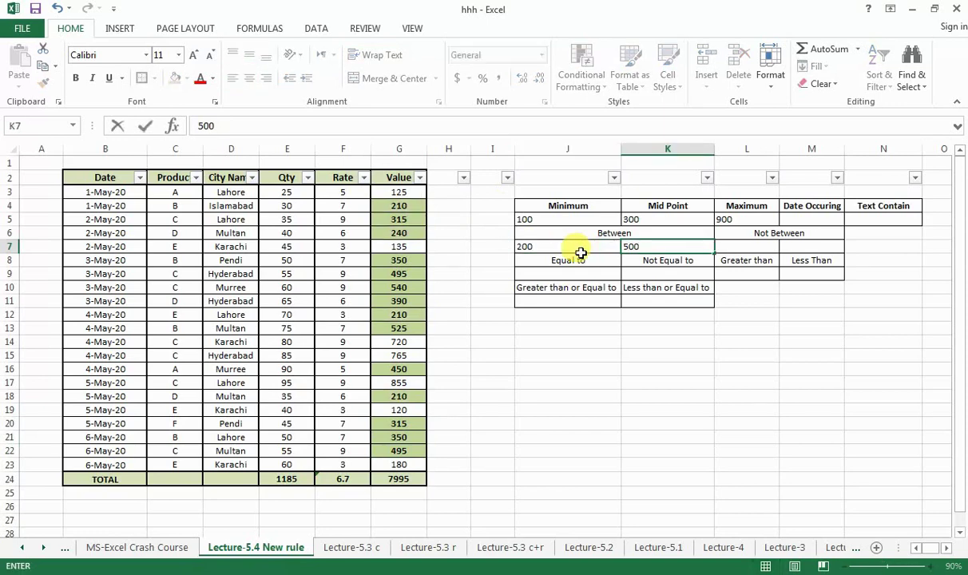
pyautogui.click(546, 262)
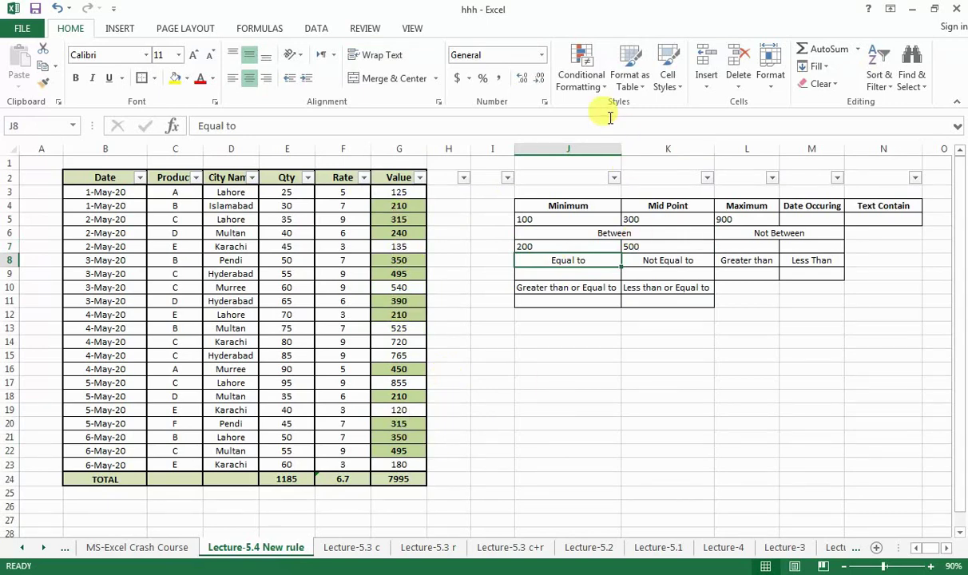
# Clear the between formatting rule from the entire sheet
pyautogui.click(581, 76)
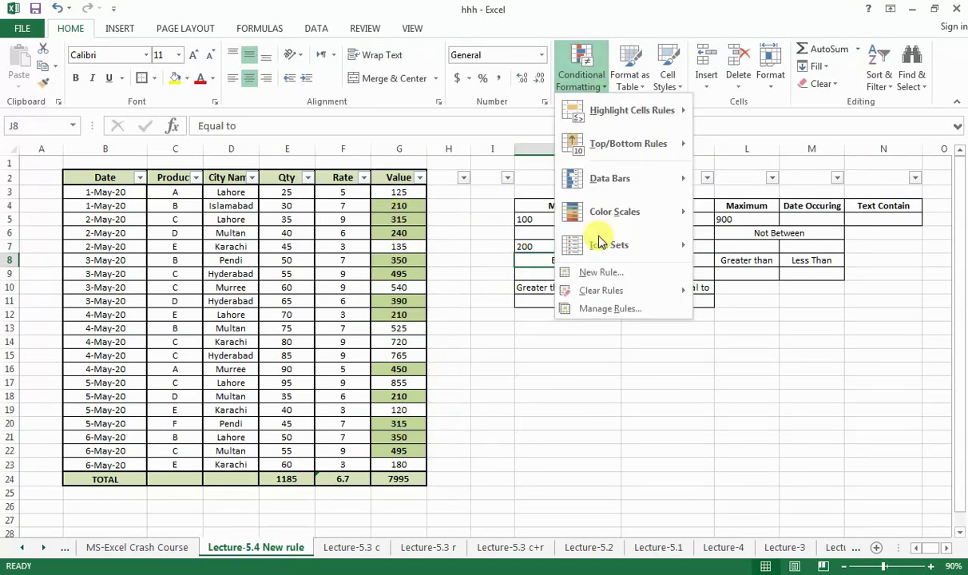
pyautogui.moveTo(623, 293)
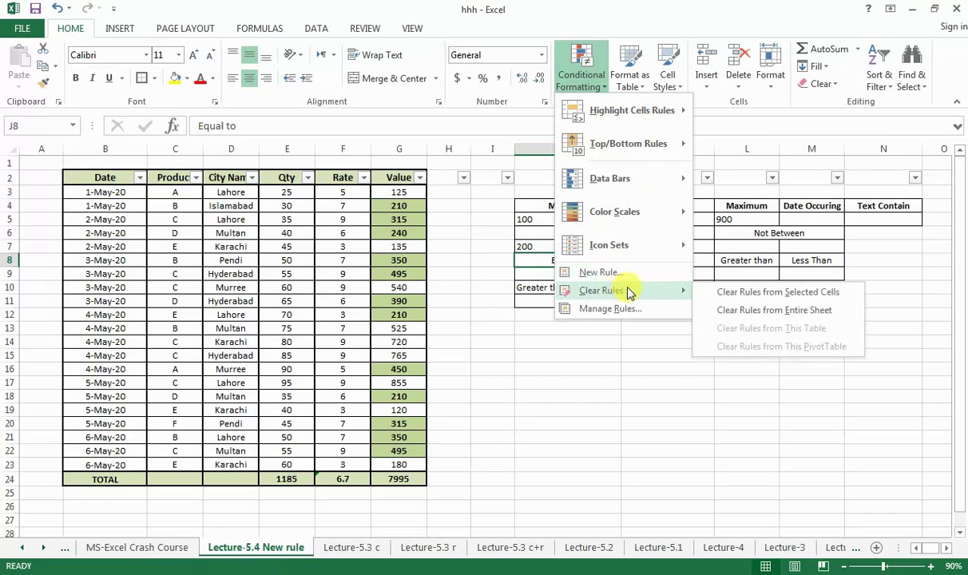
pyautogui.click(711, 310)
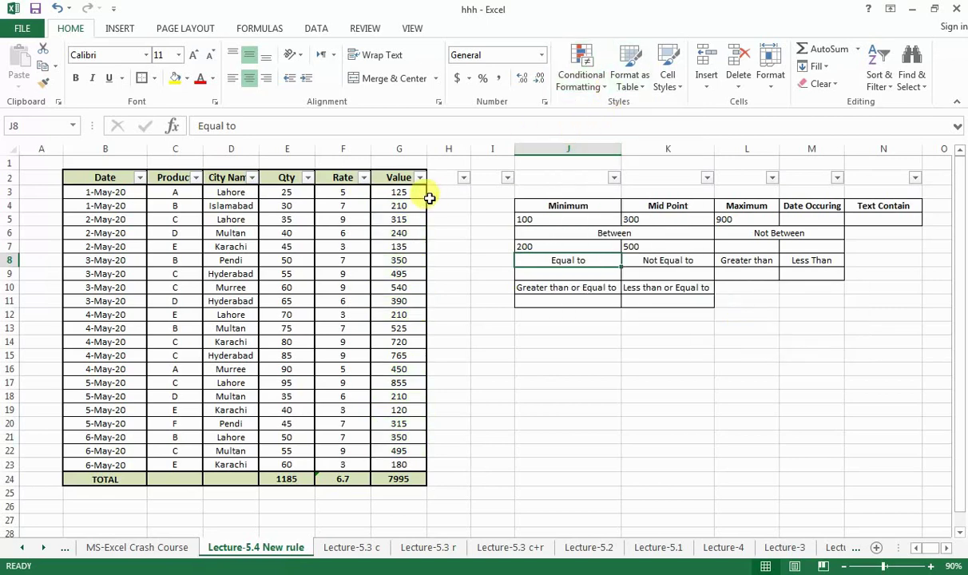
# Start another new formatting rule for G3:G23 using the rule type that formats only cells that contain a given value
pyautogui.moveTo(398, 193); pyautogui.dragTo(397, 465)
pyautogui.click(583, 79)
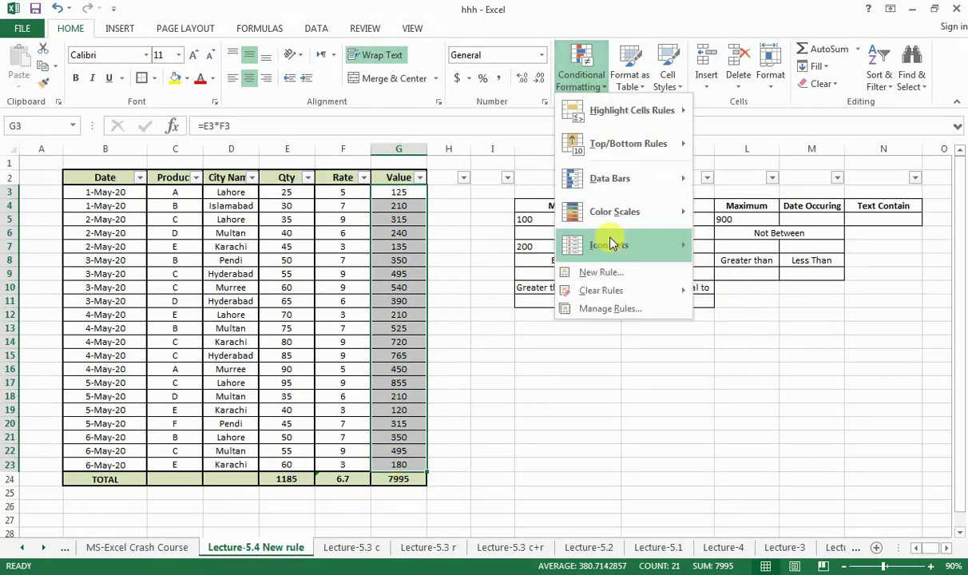
pyautogui.click(615, 274)
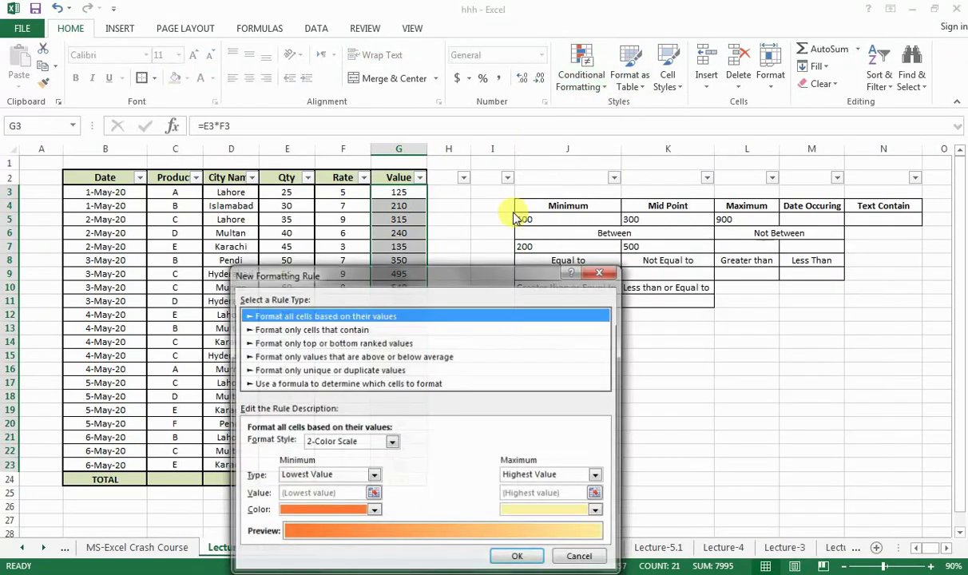
pyautogui.click(364, 330)
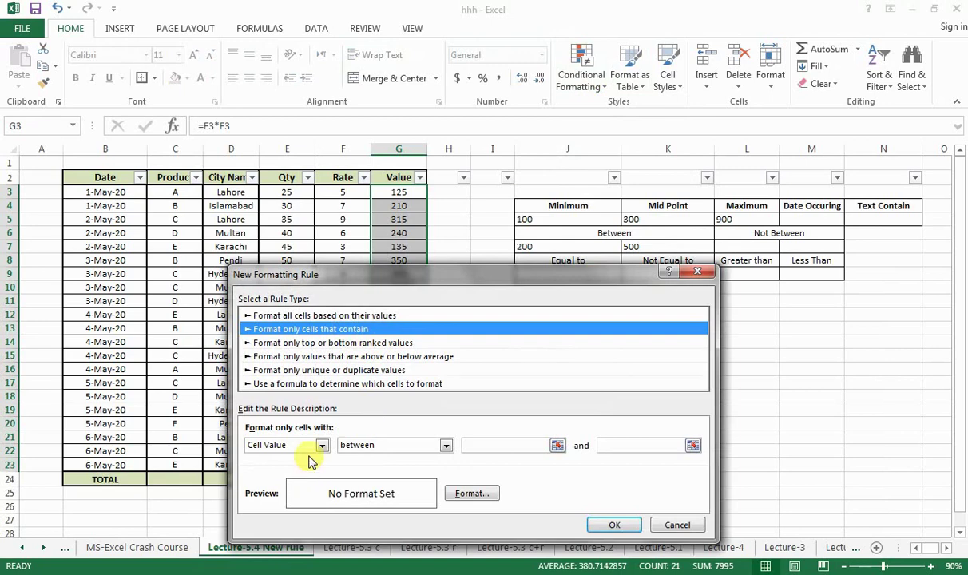
# Set the rule's condition to Cell Value not between =$L$7 and =$M$7
pyautogui.click(439, 445)
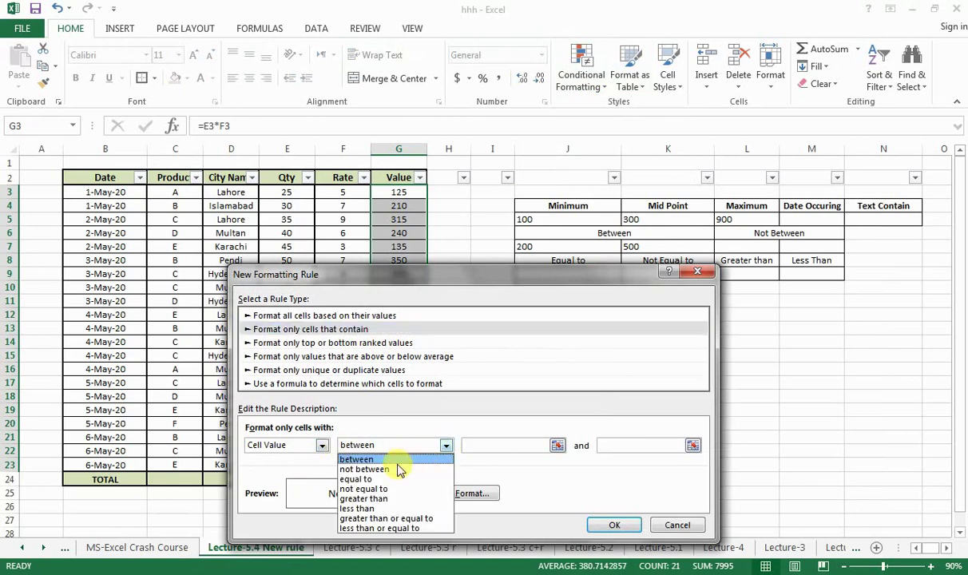
pyautogui.click(386, 475)
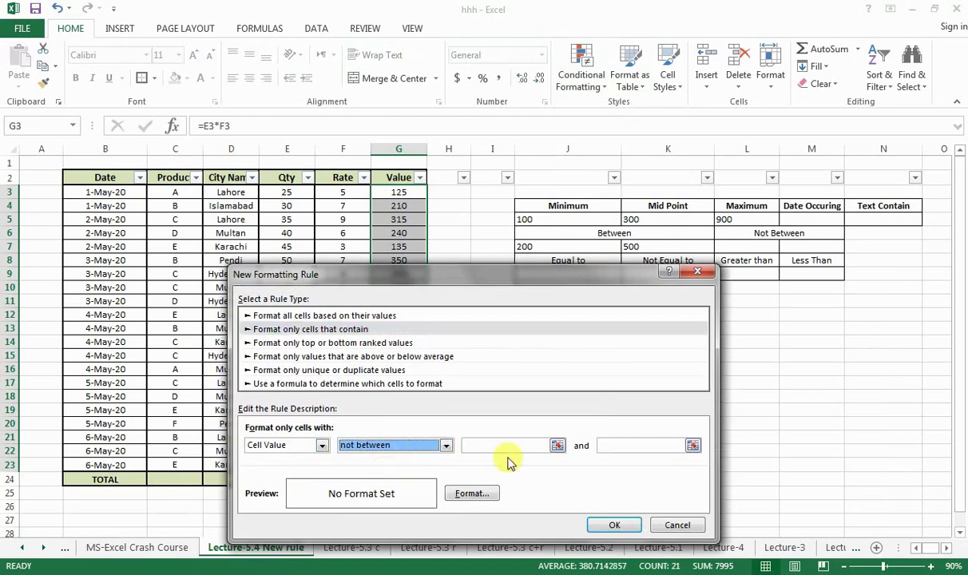
pyautogui.click(530, 447)
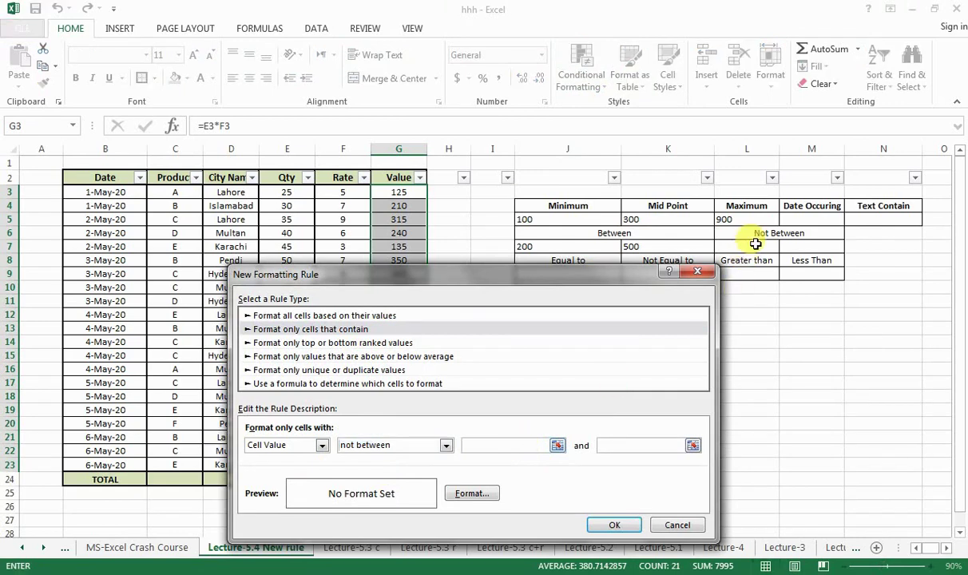
pyautogui.click(755, 243)
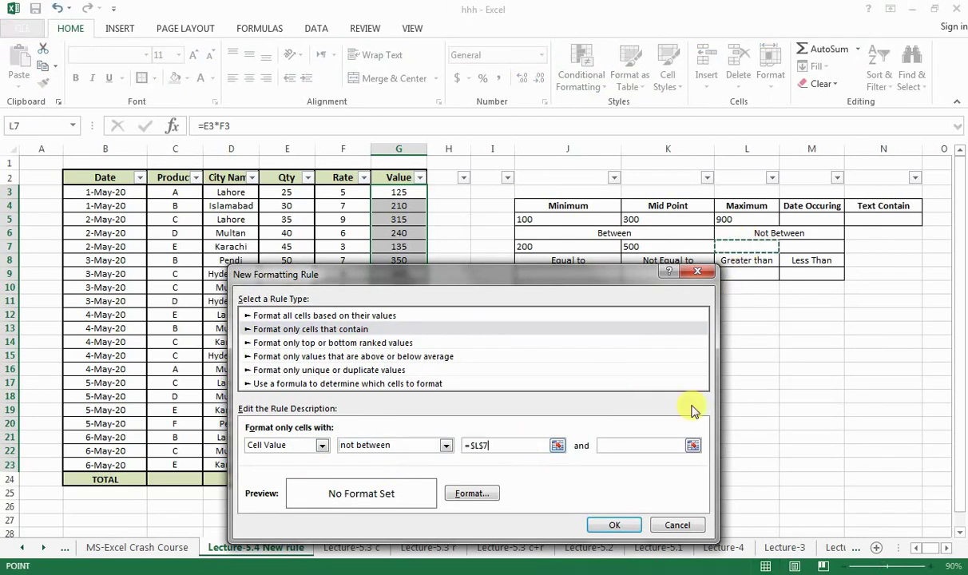
pyautogui.click(632, 444)
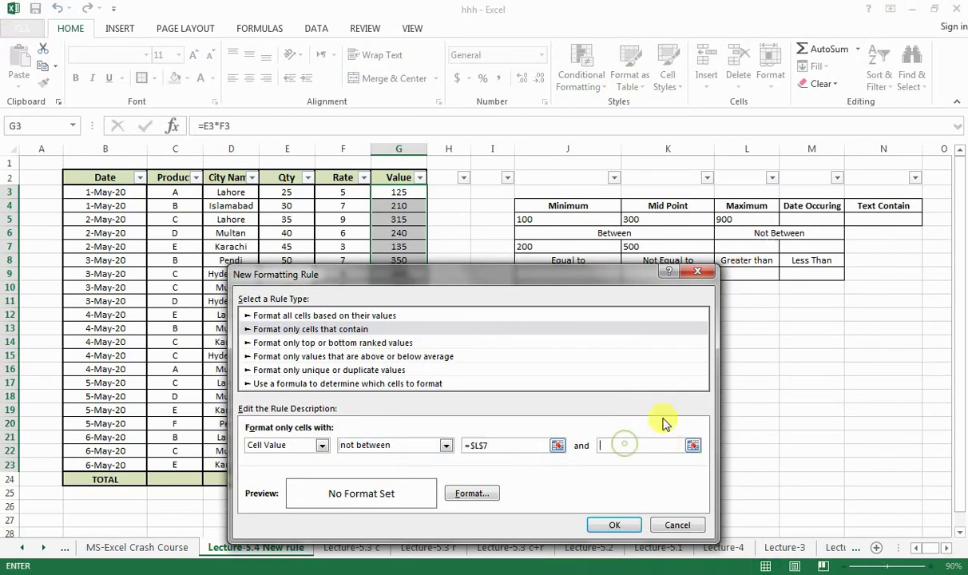
pyautogui.click(797, 245)
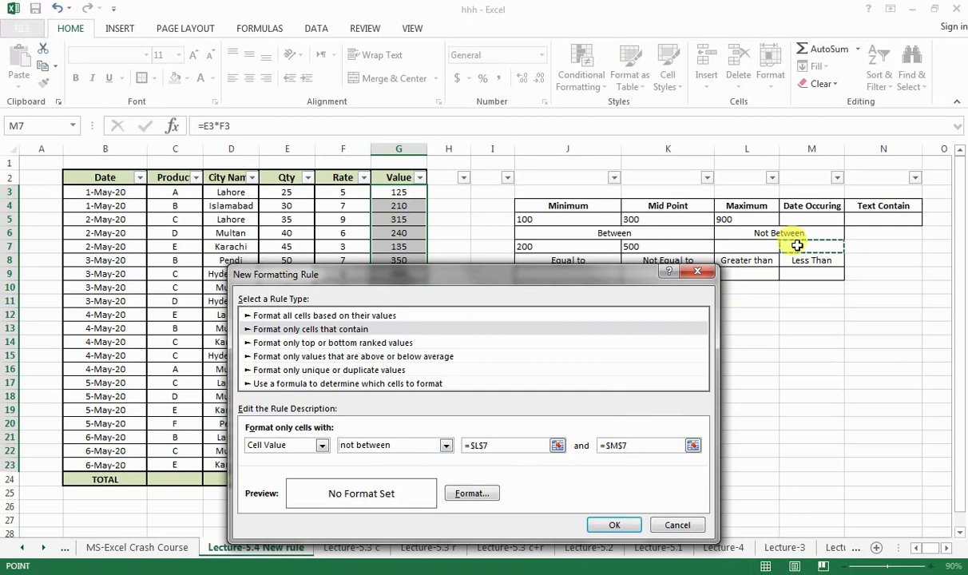
# Give the not between rule a light olive green fill and apply it to the Value cells
pyautogui.click(459, 499)
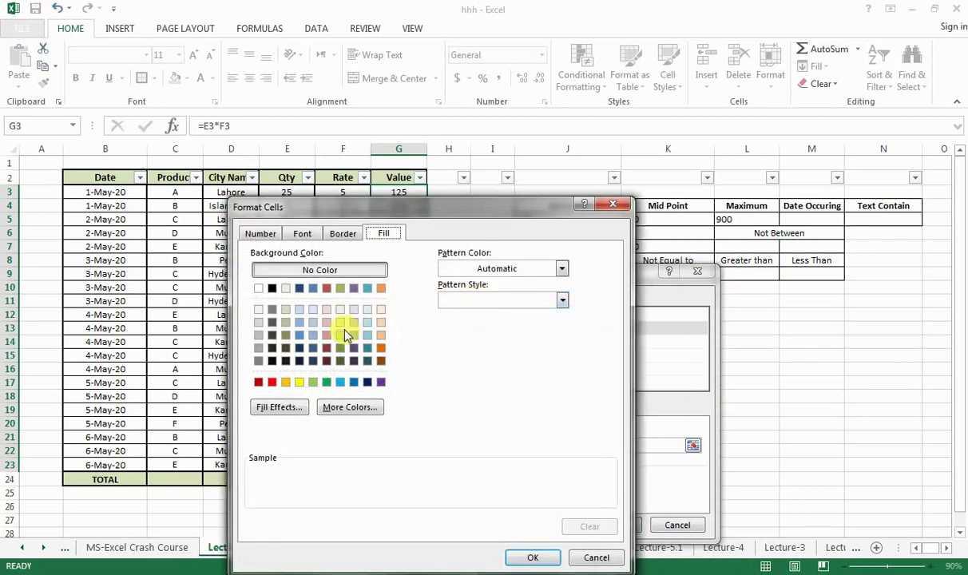
pyautogui.click(345, 332)
pyautogui.click(536, 558)
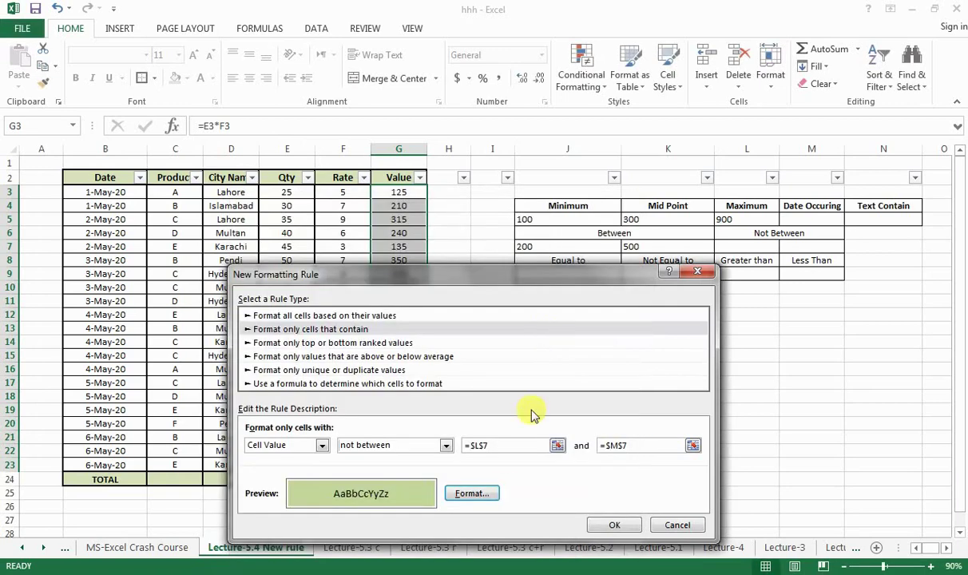
pyautogui.click(614, 526)
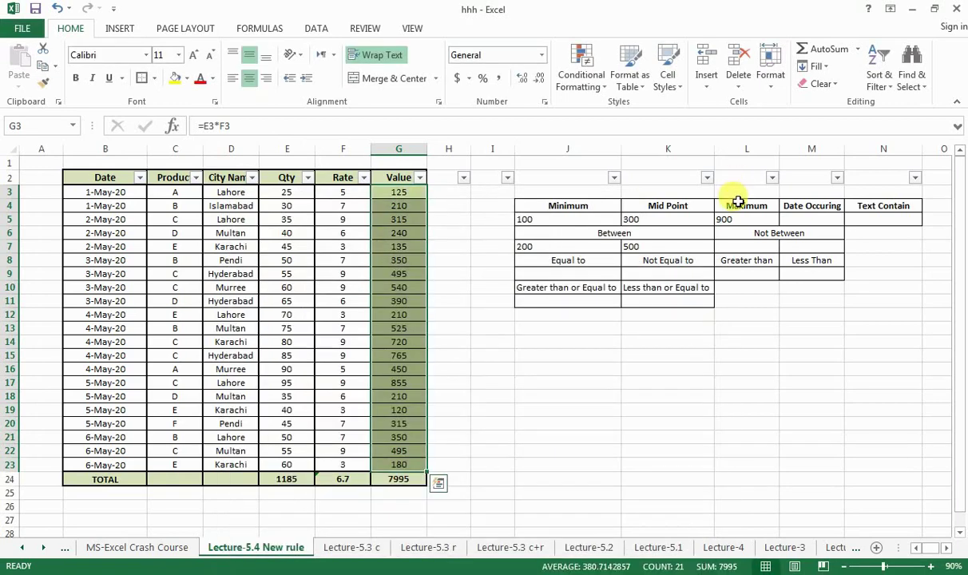
# Enter 200 in L7 and 500 in M7 as the Not Between limits and check the highlighted Value cells
pyautogui.click(739, 245)
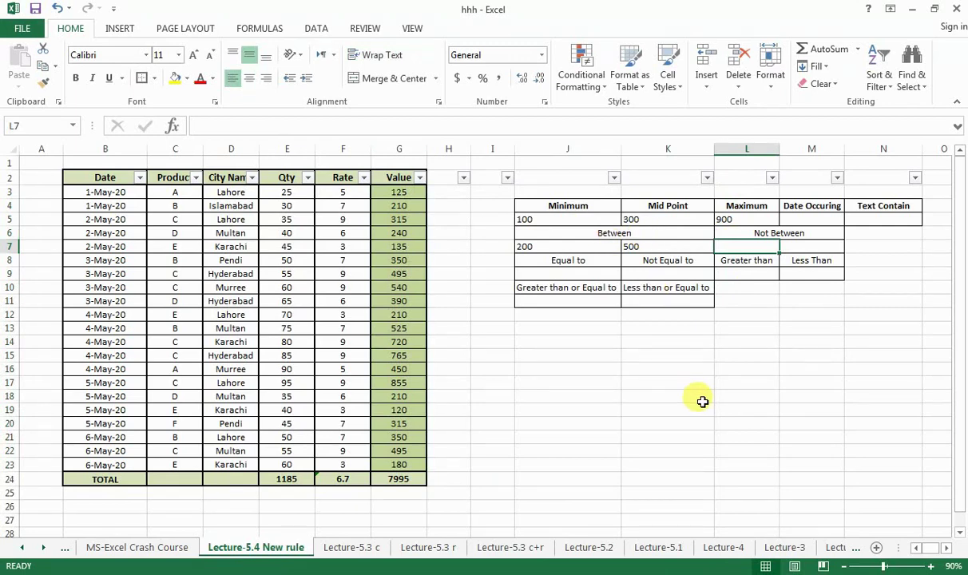
pyautogui.write('200')
pyautogui.press('Tab')
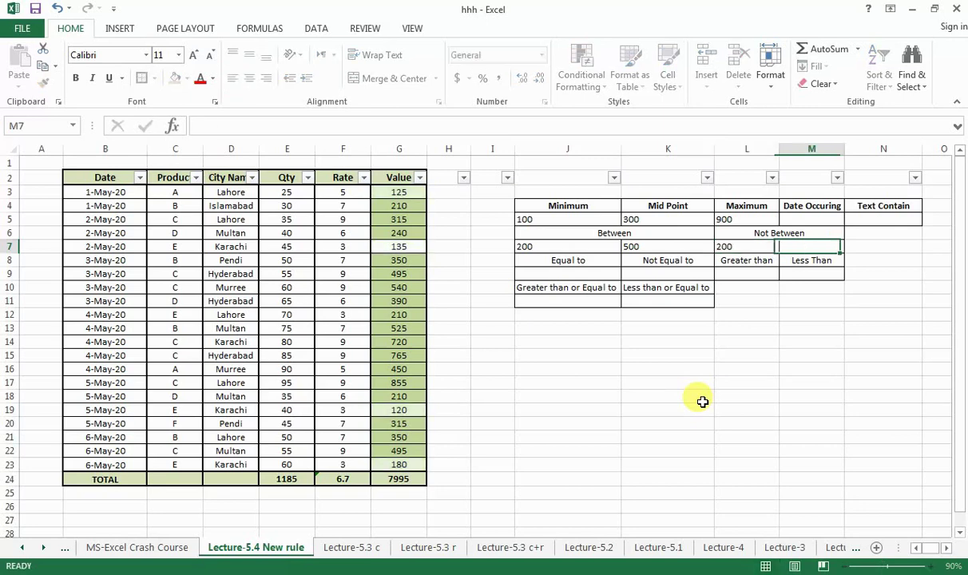
pyautogui.write('500')
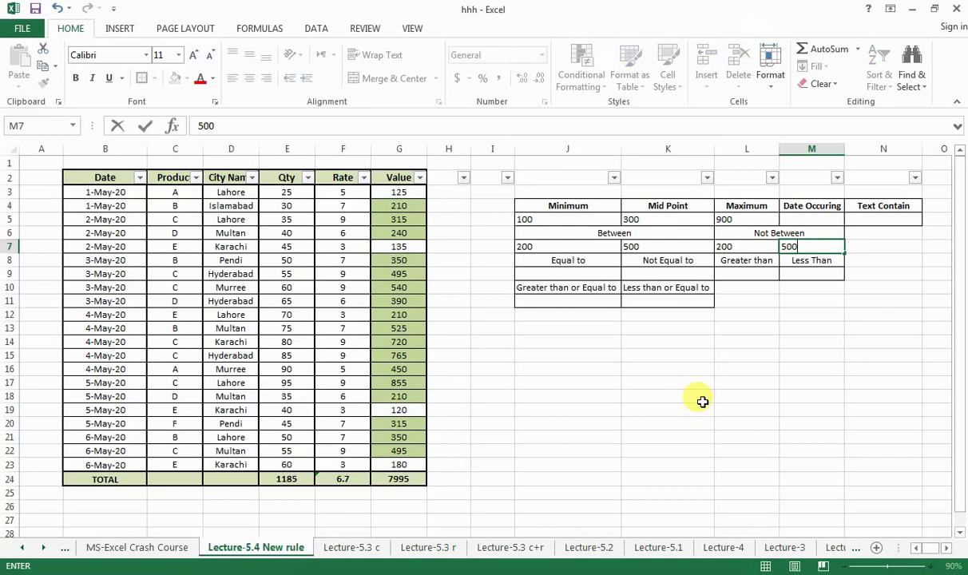
pyautogui.press('Return')
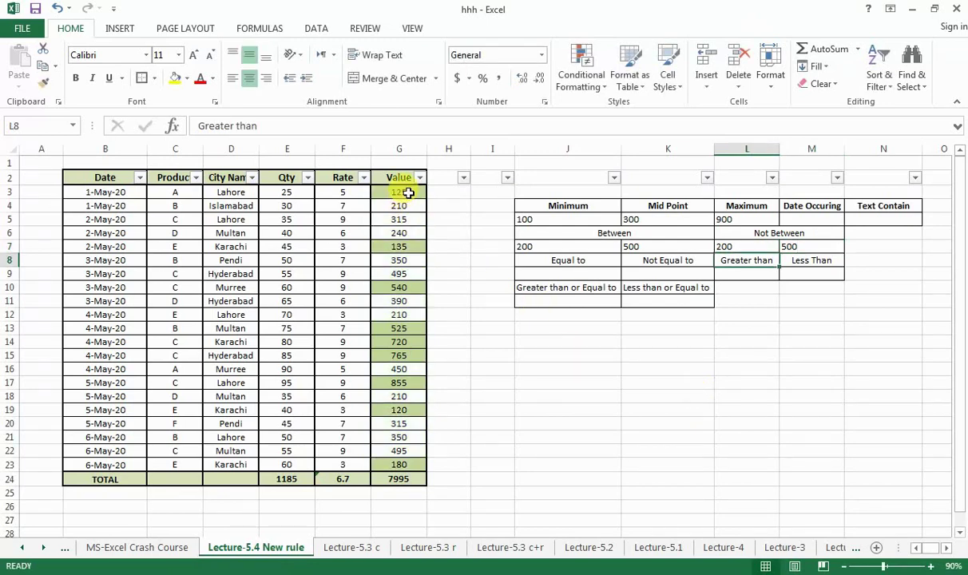
pyautogui.click(409, 193)
pyautogui.click(406, 247)
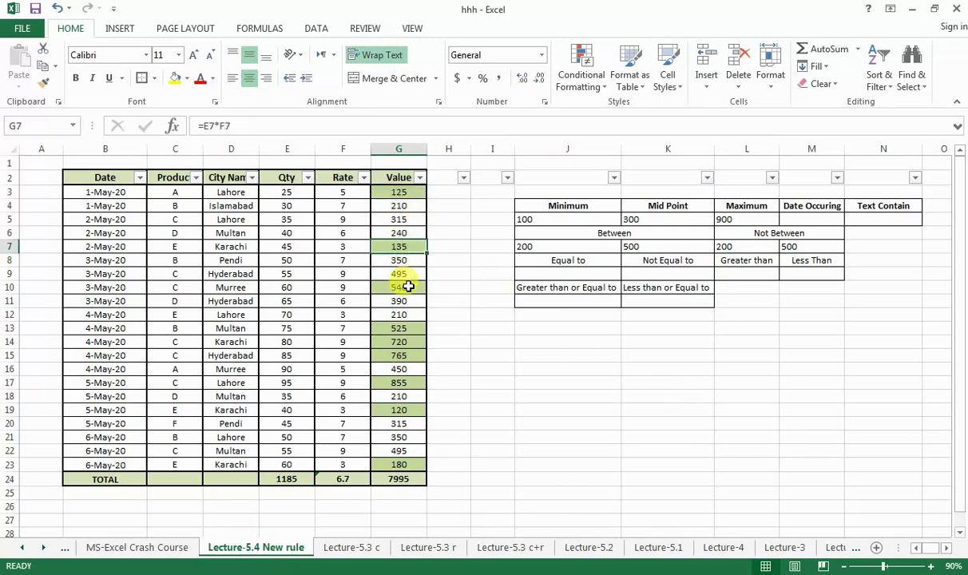
# Review the highlighted Value cells against the Between and Not Between limits and look over the remaining criteria headings
pyautogui.click(403, 289)
pyautogui.moveTo(413, 329); pyautogui.dragTo(411, 366)
pyautogui.click(404, 384)
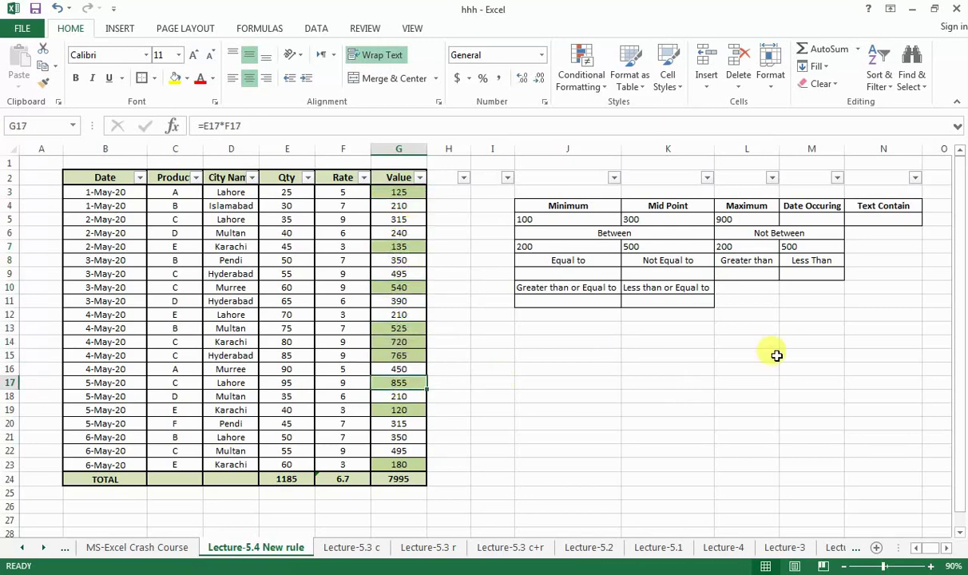
pyautogui.click(597, 246)
pyautogui.moveTo(700, 246); pyautogui.dragTo(791, 251)
pyautogui.click(688, 385)
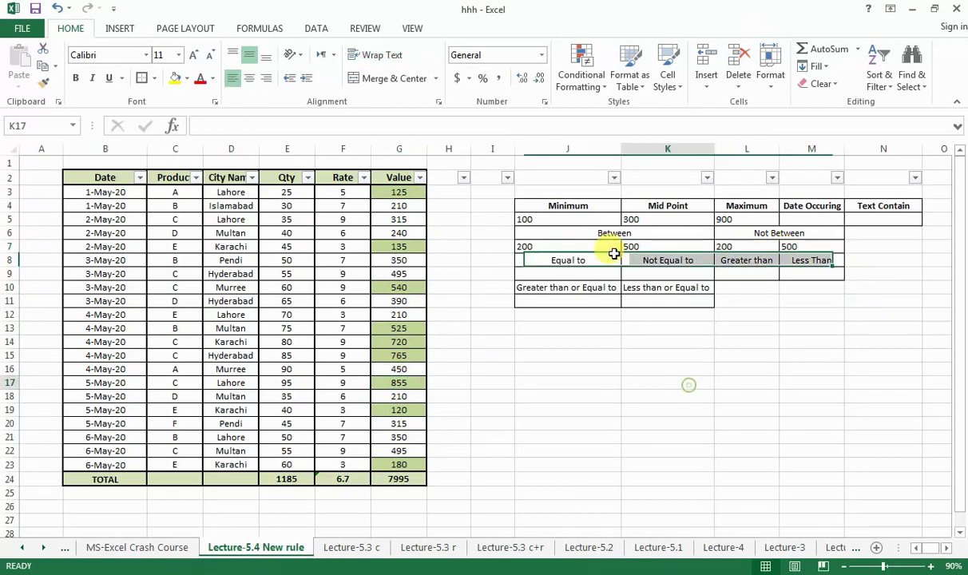
pyautogui.click(615, 259)
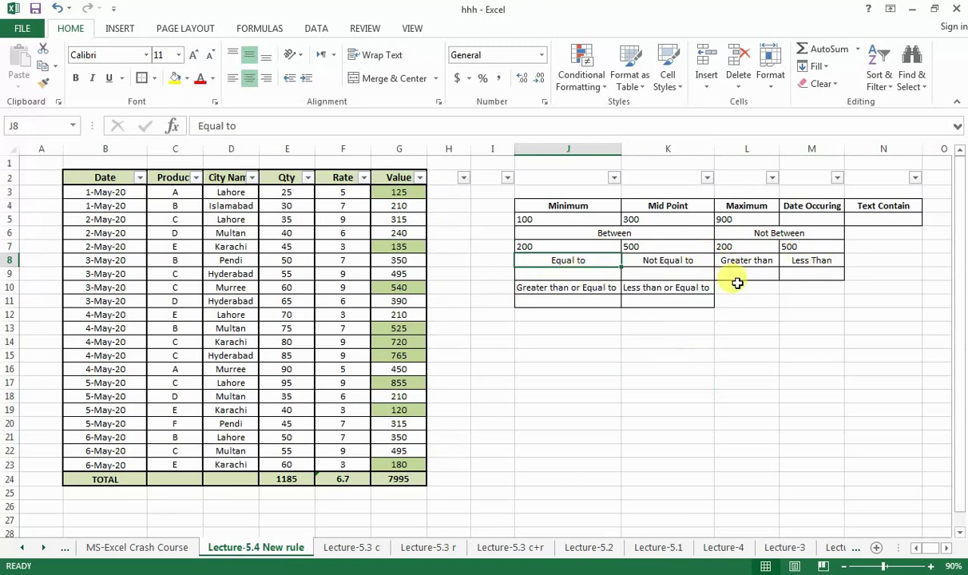
# Clear the conditional formatting rules from the entire sheet
pyautogui.moveTo(393, 190); pyautogui.dragTo(402, 464)
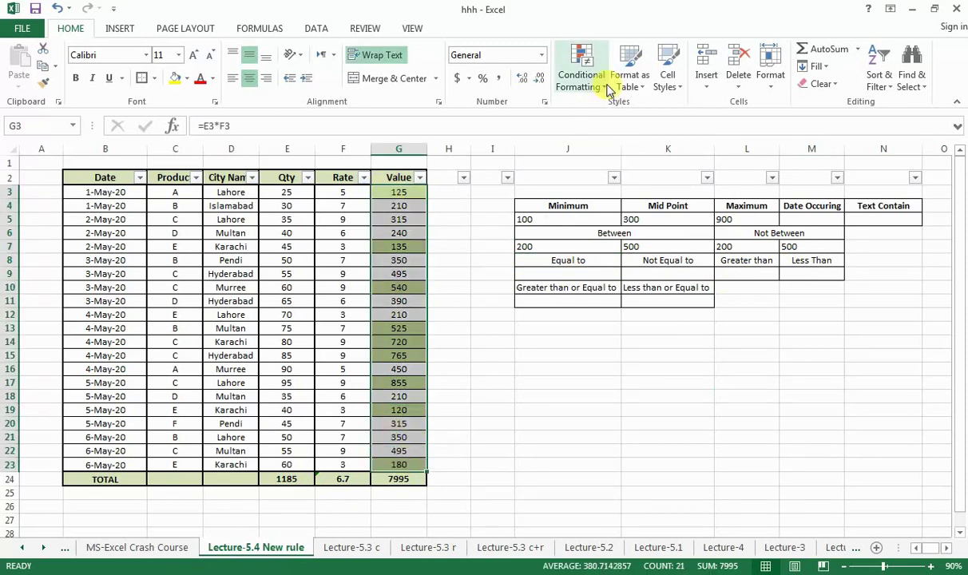
pyautogui.click(582, 78)
pyautogui.moveTo(688, 294)
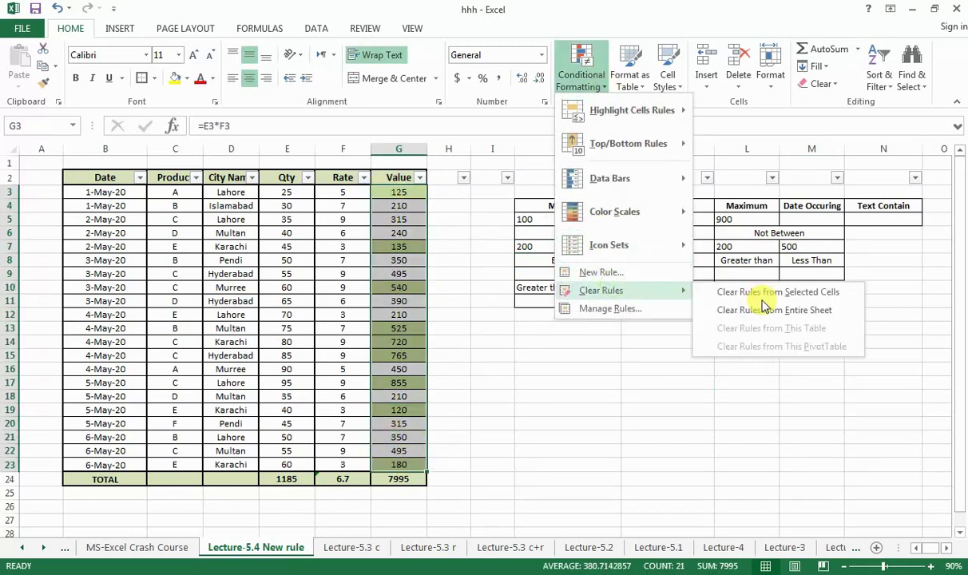
pyautogui.click(773, 311)
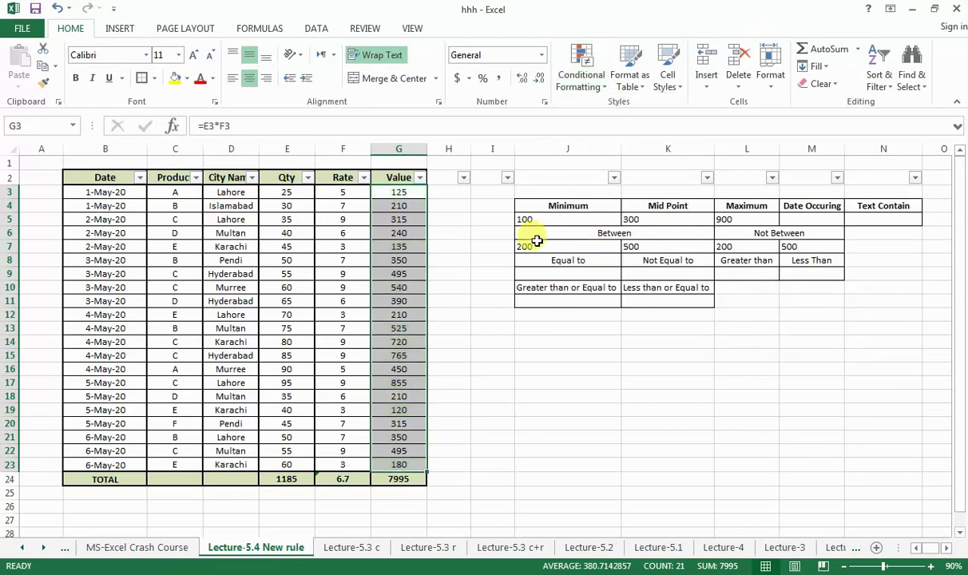
# Set up a new rule for G3:G23 that formats only cells with Cell Value equal to =$J$9
pyautogui.click(593, 88)
pyautogui.click(599, 272)
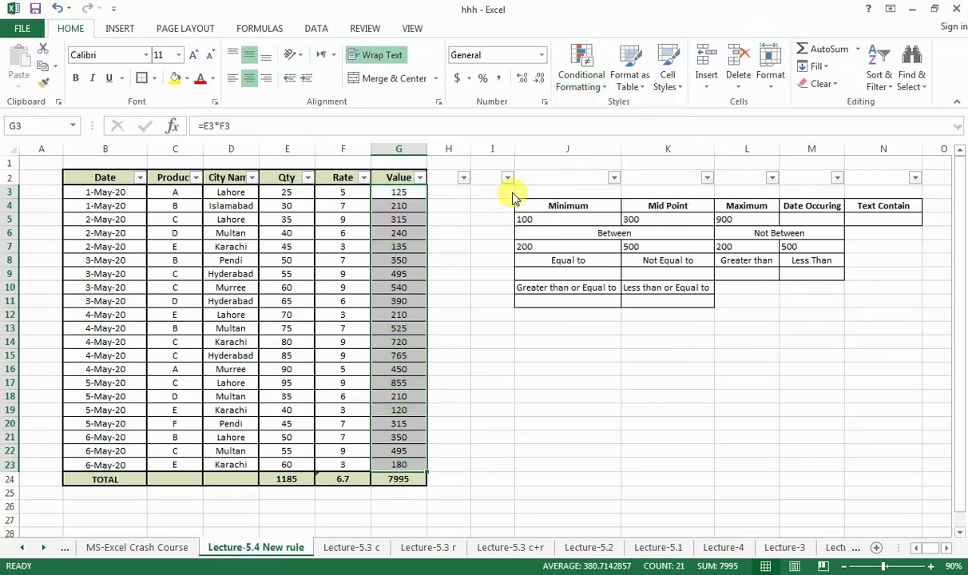
pyautogui.click(373, 314)
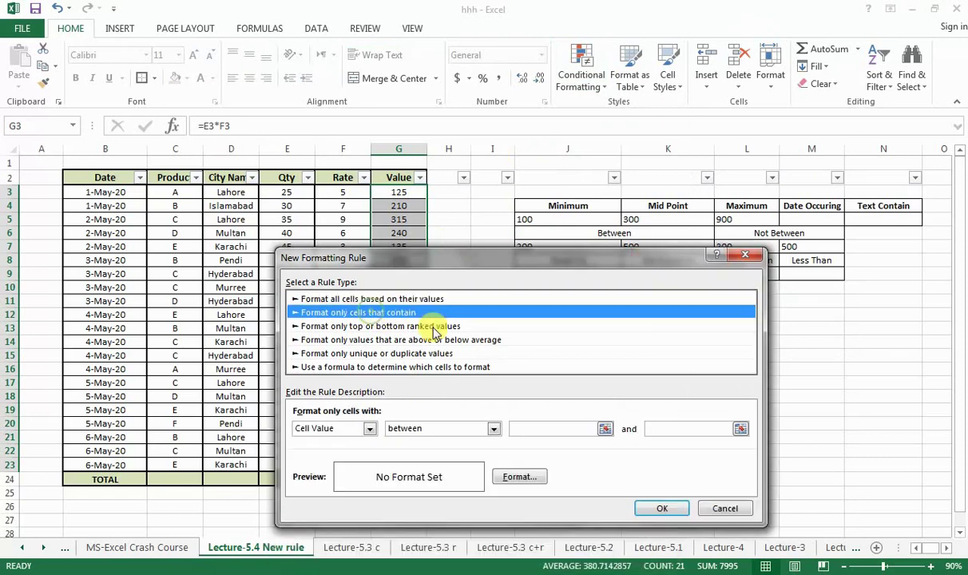
pyautogui.click(494, 429)
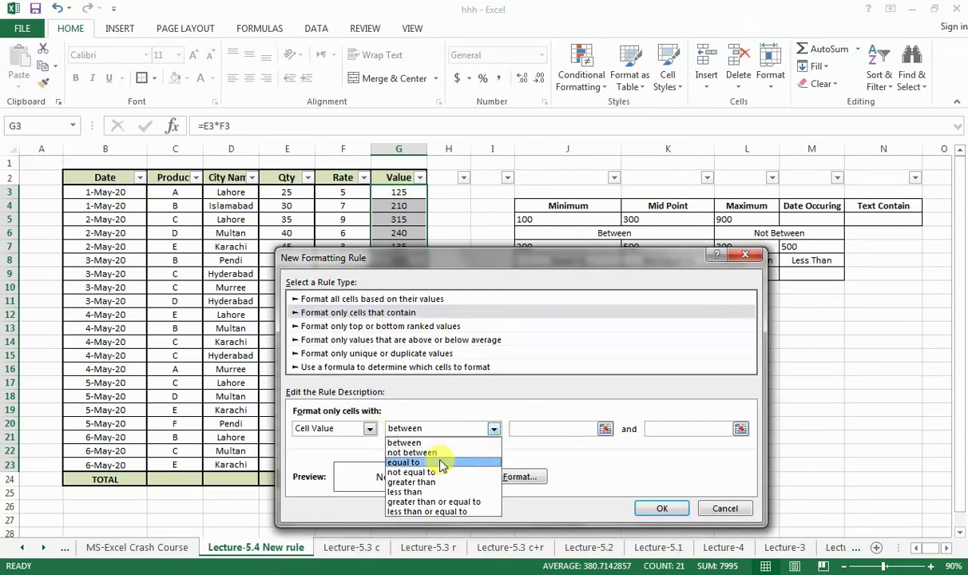
pyautogui.click(441, 463)
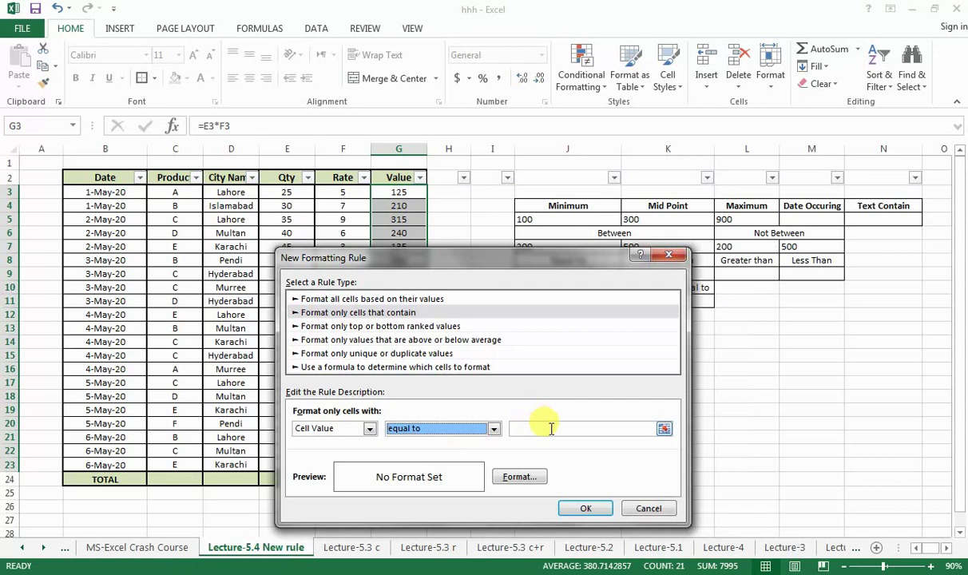
pyautogui.click(551, 429)
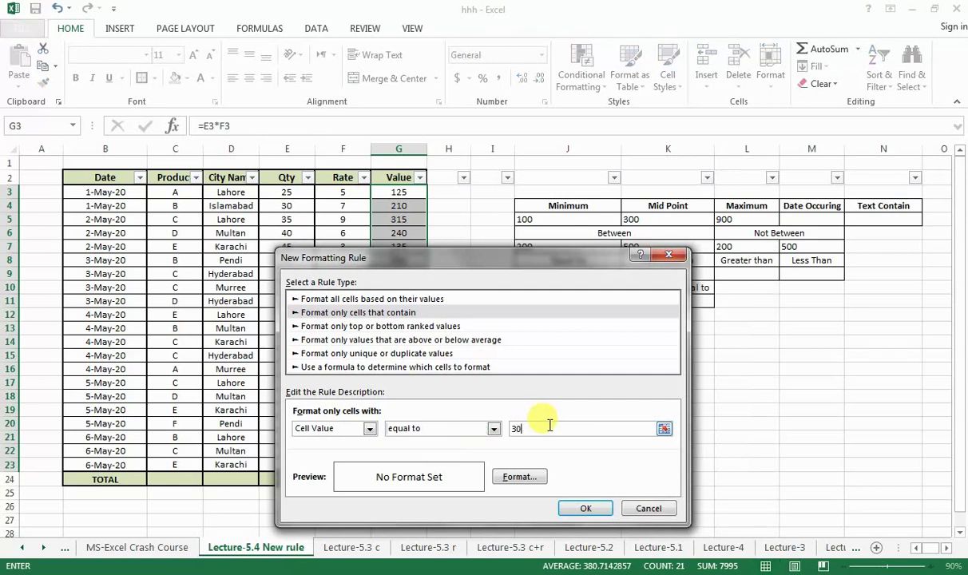
pyautogui.moveTo(559, 254); pyautogui.dragTo(524, 295)
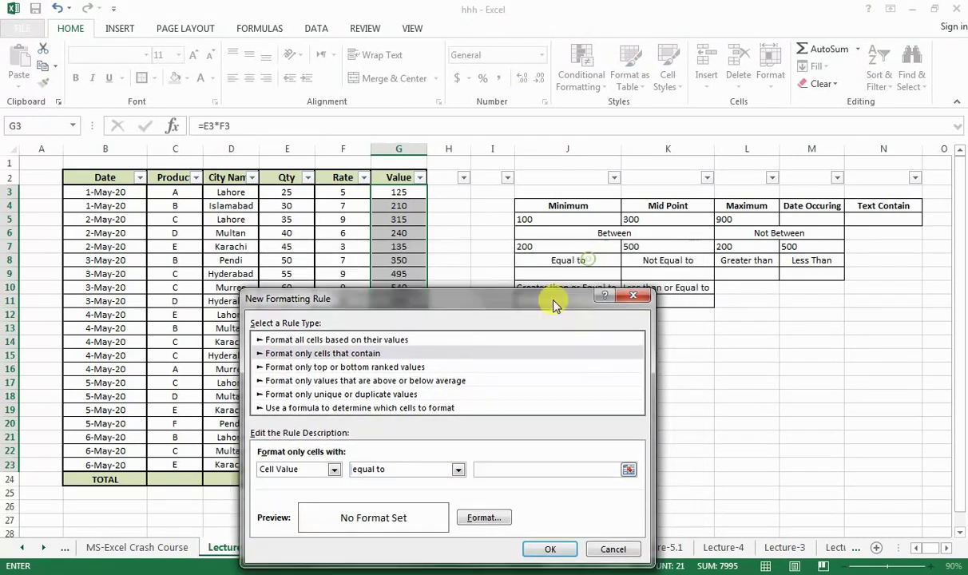
pyautogui.click(573, 274)
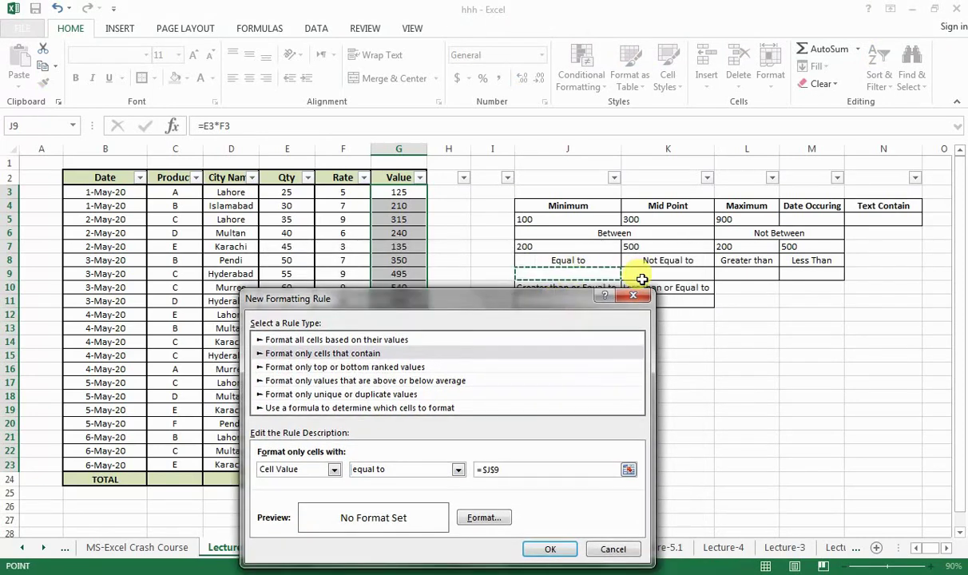
# Give the equal to rule a dark olive green fill and apply it to the Value cells
pyautogui.click(485, 518)
pyautogui.click(389, 337)
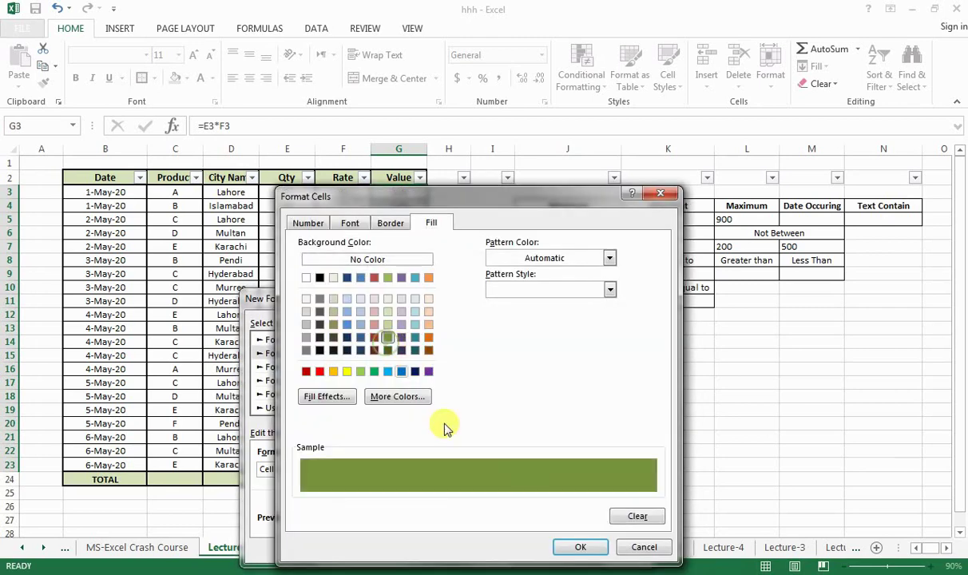
pyautogui.click(581, 541)
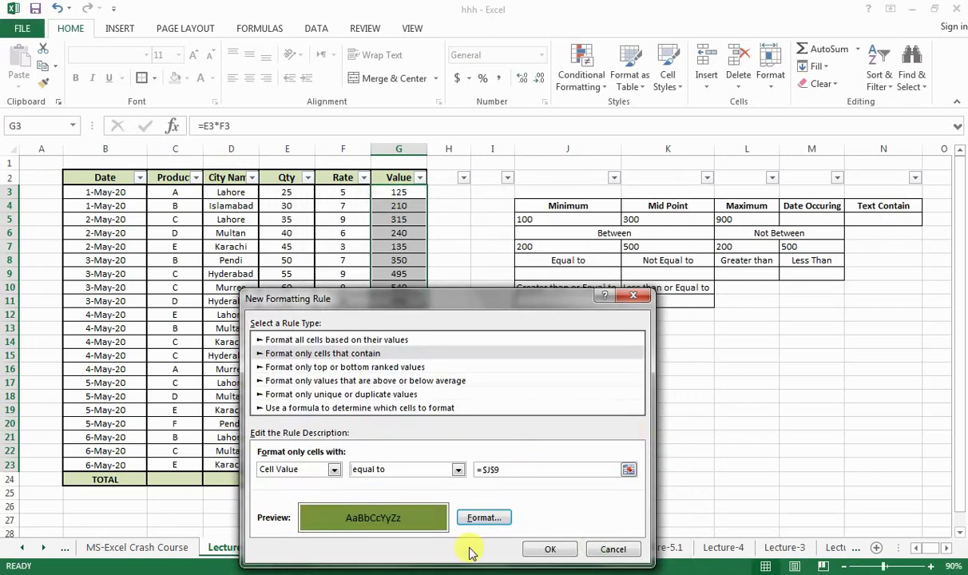
pyautogui.click(551, 550)
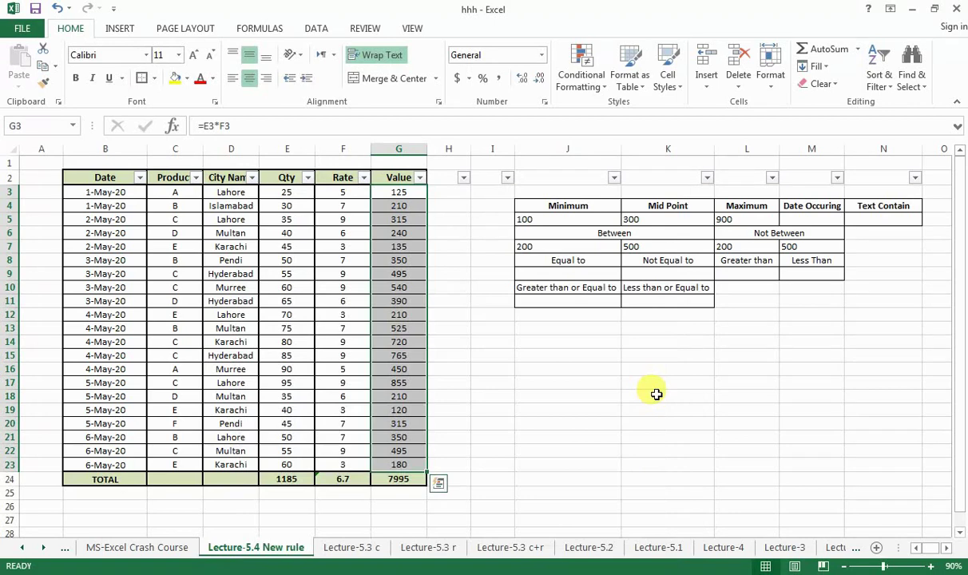
# Enter 500 in J9 as the Equal to value
pyautogui.click(582, 273)
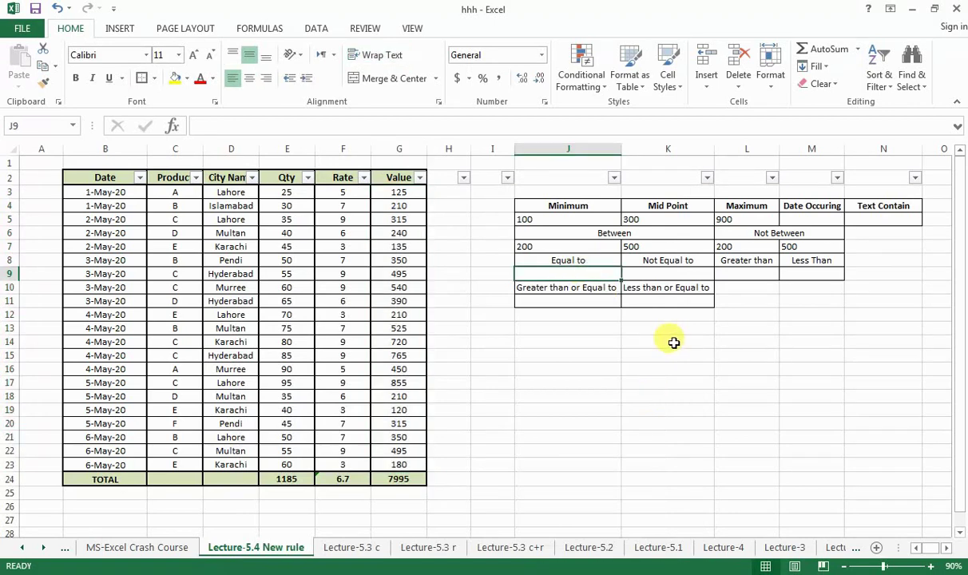
pyautogui.write('500')
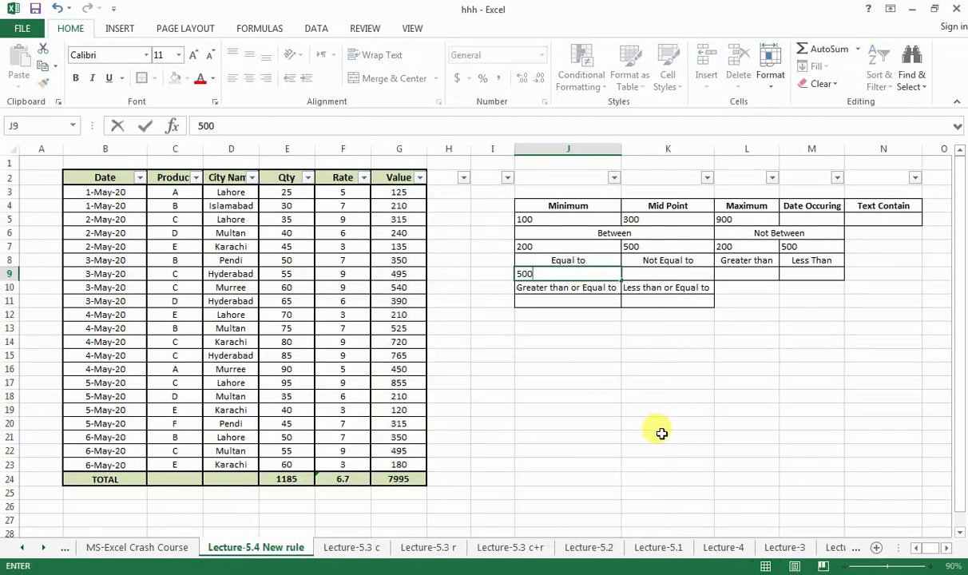
pyautogui.press('Return')
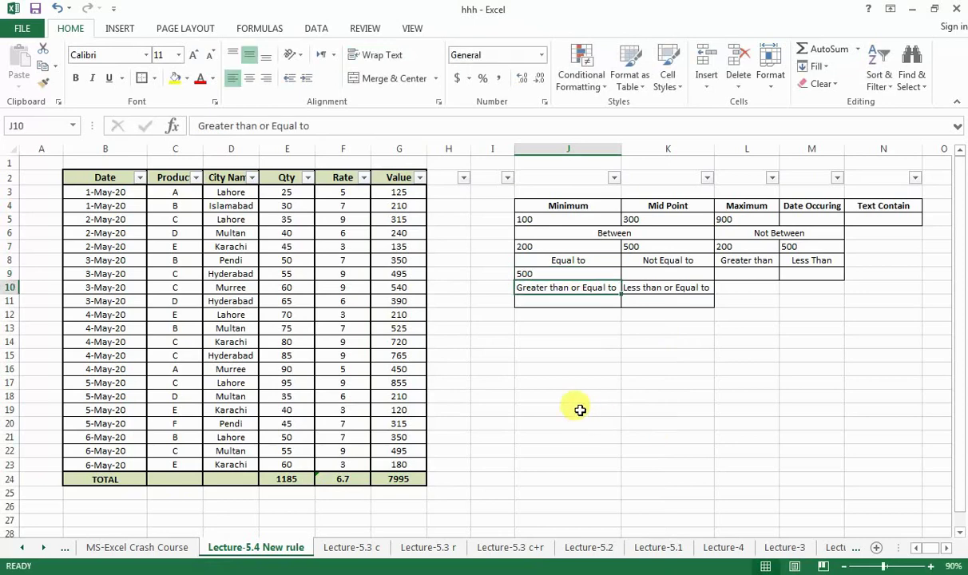
# Set the Equal to value in J9 to 540 and check the matching cell in the Value column
pyautogui.click(542, 273)
pyautogui.write('5')
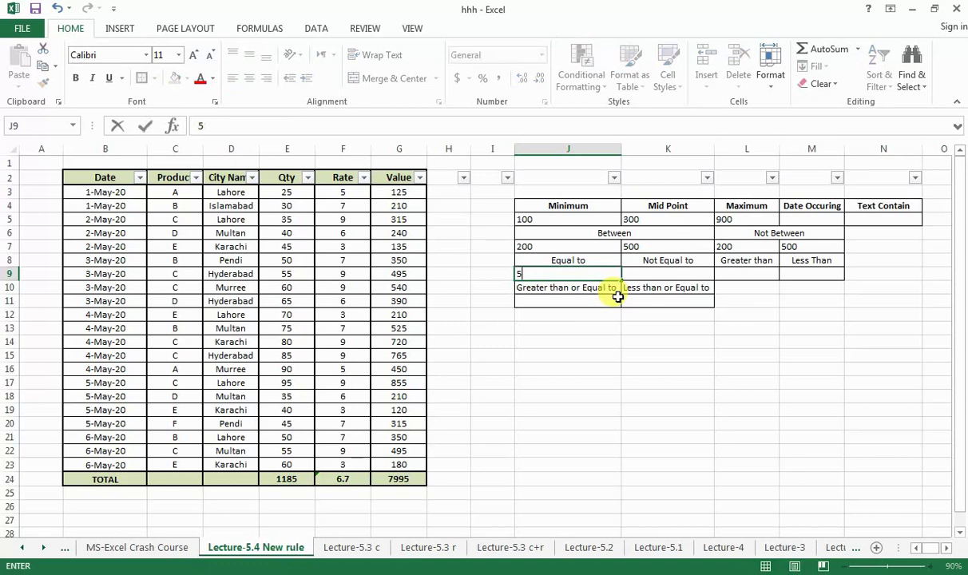
pyautogui.write('40')
pyautogui.press('Return')
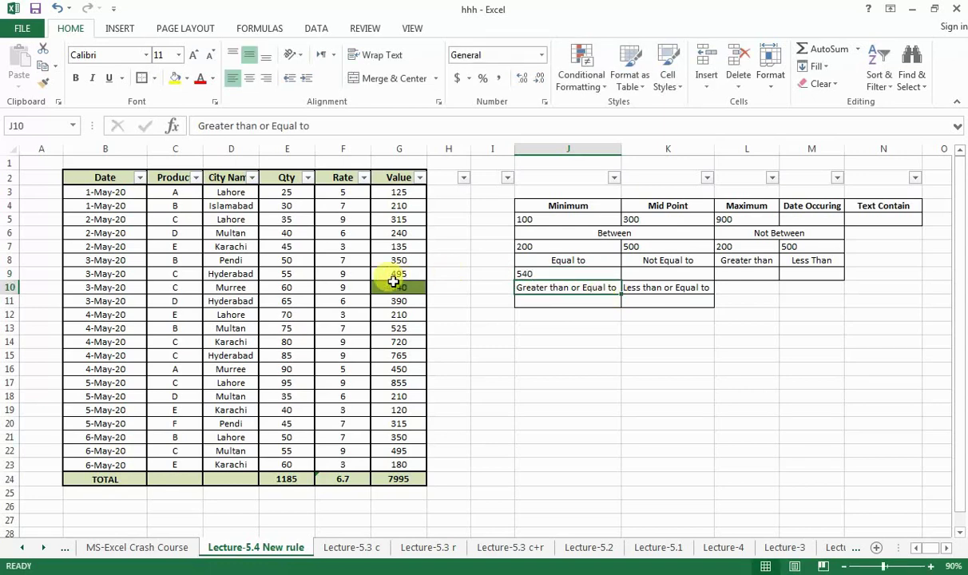
pyautogui.click(403, 287)
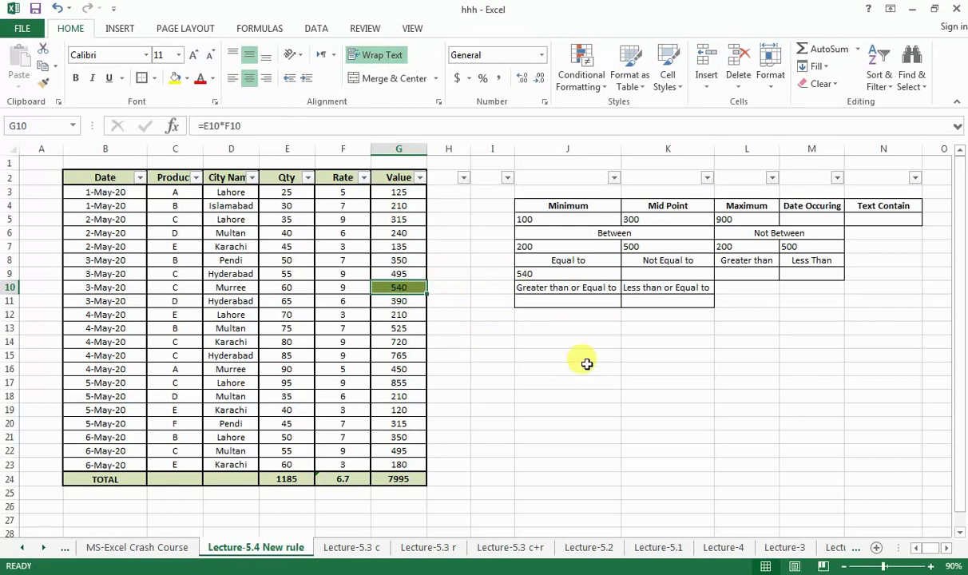
# Clear the equal to formatting rule from the Value cells G3:G23
pyautogui.click(662, 274)
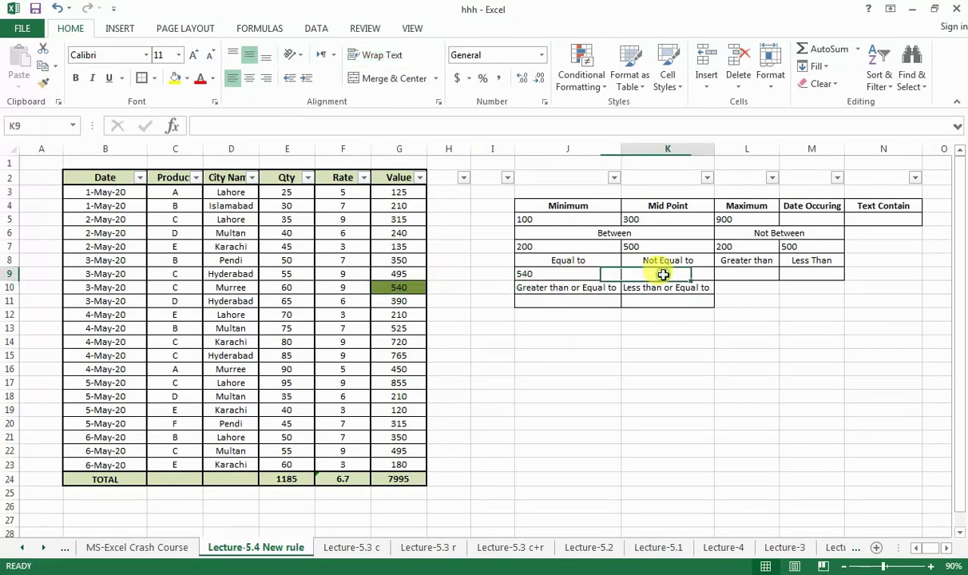
pyautogui.moveTo(398, 192); pyautogui.dragTo(403, 465)
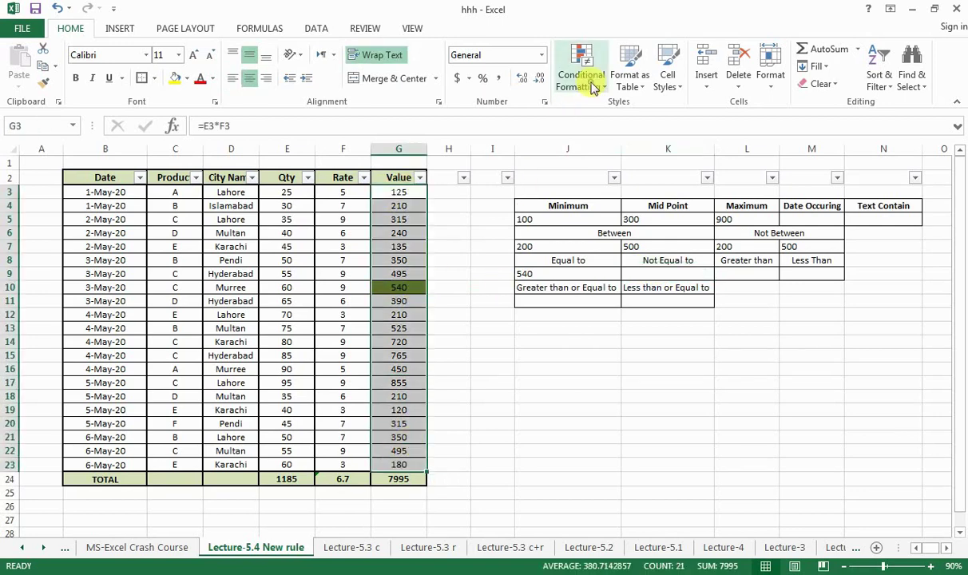
pyautogui.click(582, 74)
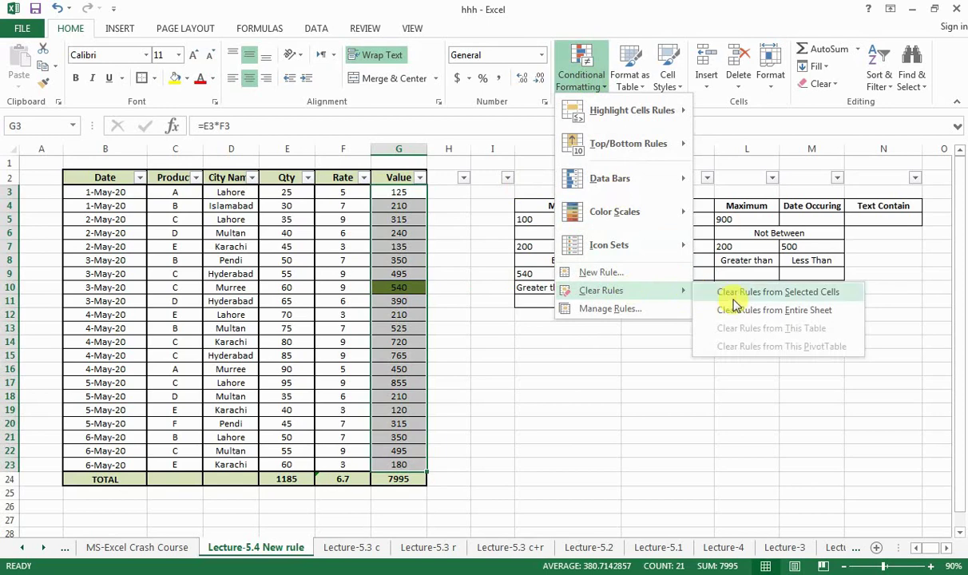
pyautogui.click(751, 300)
# Set up a new rule for G3:G23 that formats only cells with Cell Value not equal to =$K$9
pyautogui.click(591, 88)
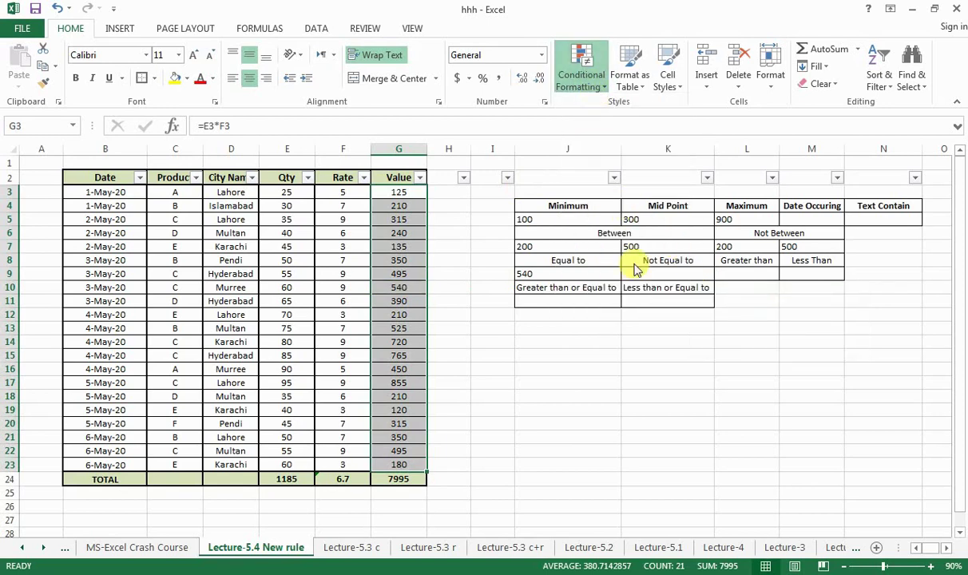
pyautogui.click(652, 280)
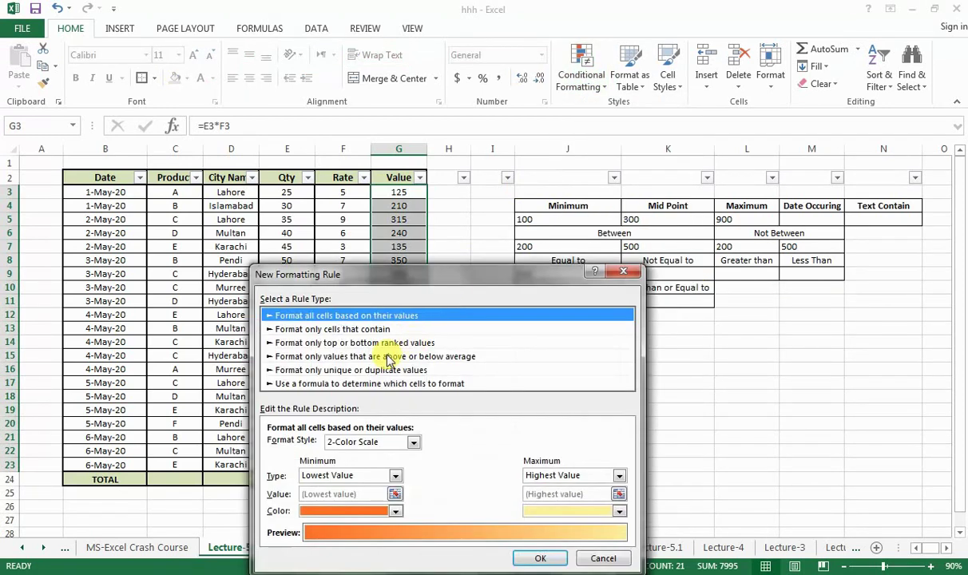
pyautogui.click(320, 329)
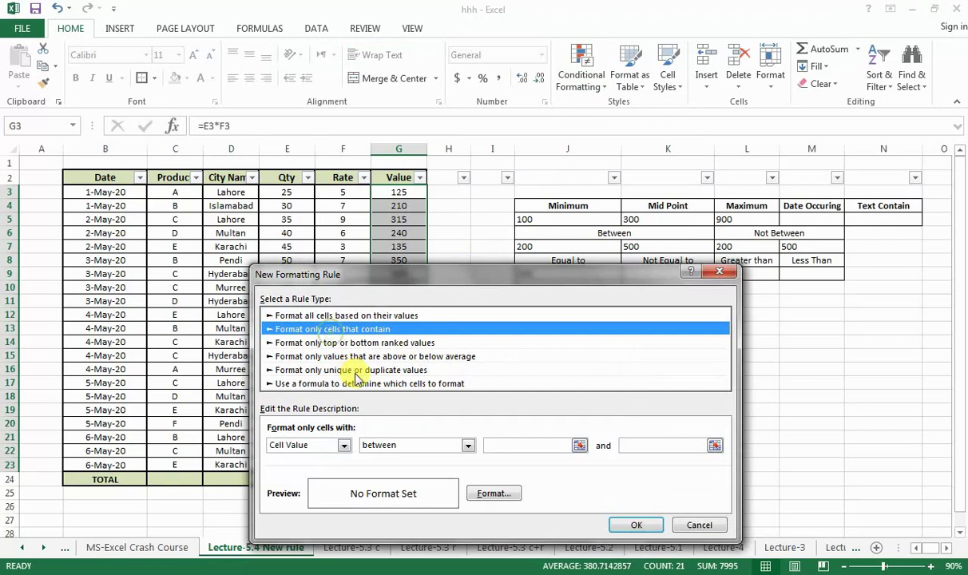
pyautogui.click(468, 445)
pyautogui.click(402, 490)
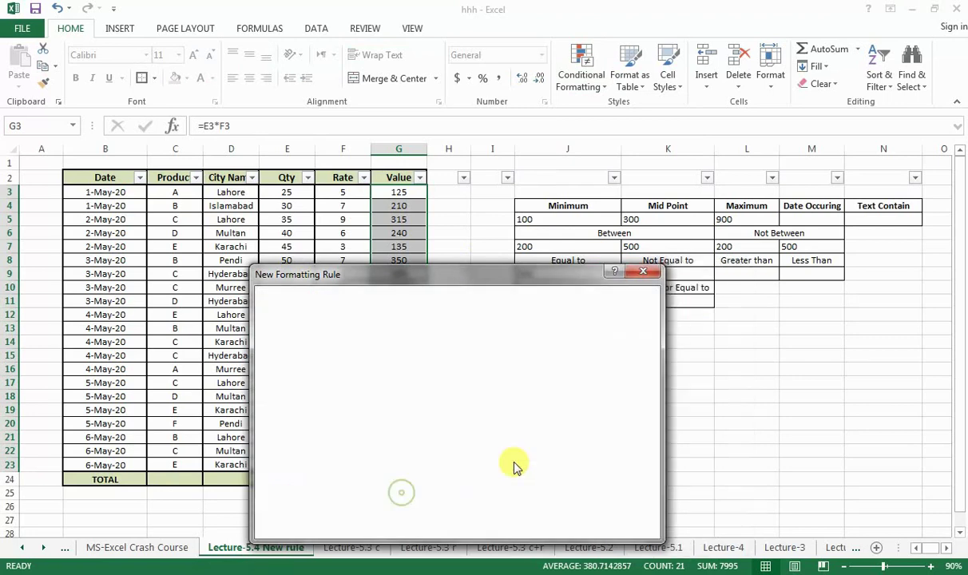
pyautogui.click(533, 442)
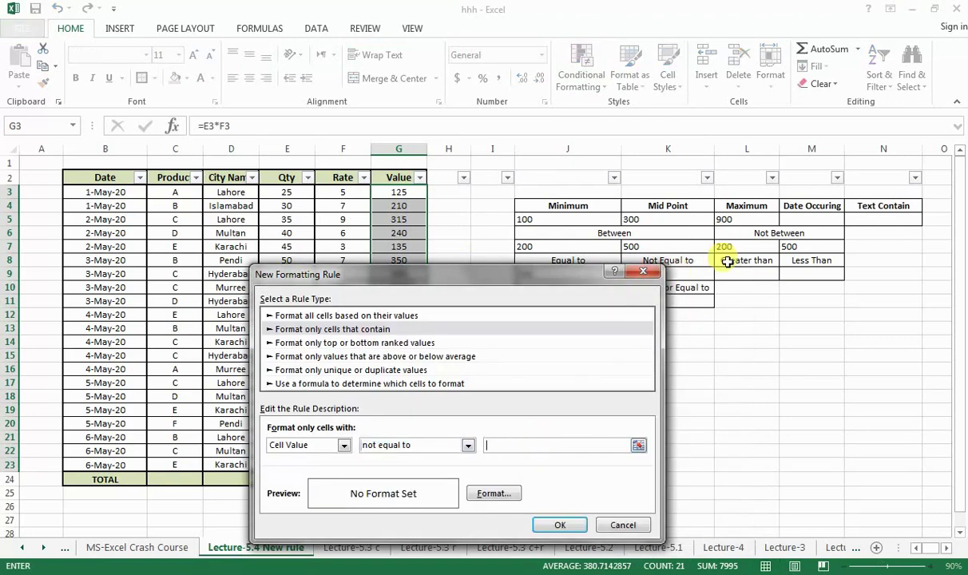
pyautogui.moveTo(535, 274); pyautogui.dragTo(535, 298)
pyautogui.click(654, 274)
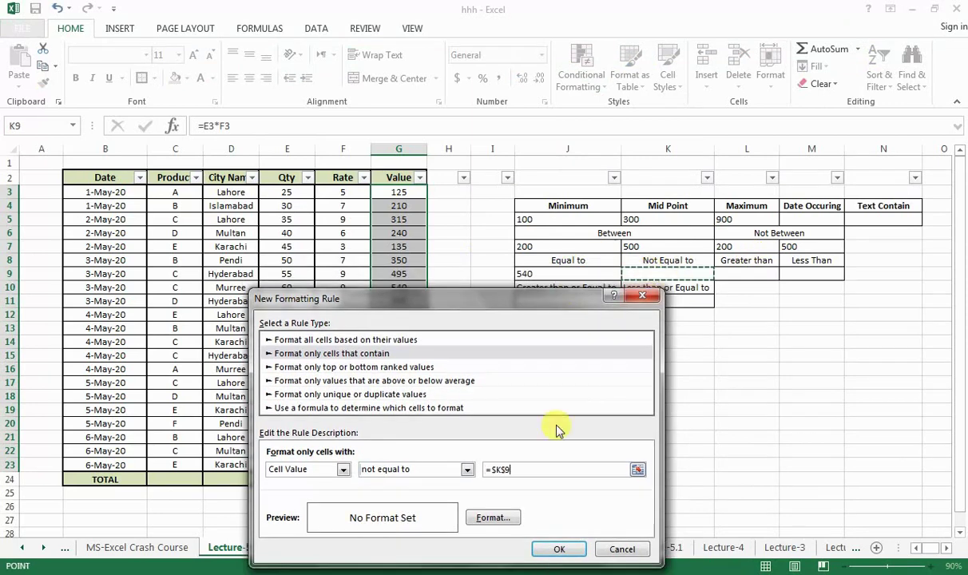
# Give the not equal to rule a light blue fill and apply it to the Value cells
pyautogui.click(483, 518)
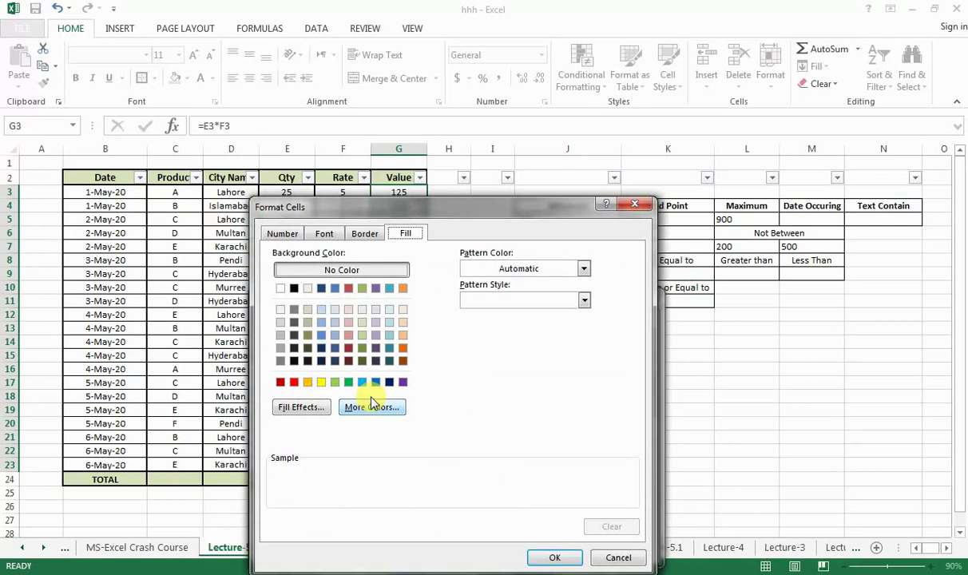
pyautogui.click(334, 335)
pyautogui.click(557, 558)
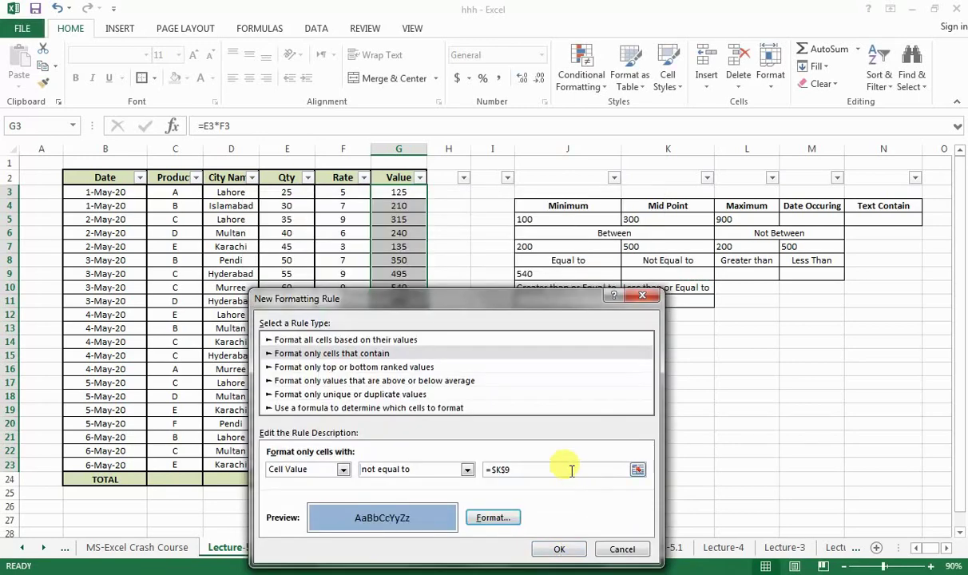
pyautogui.press('Return')
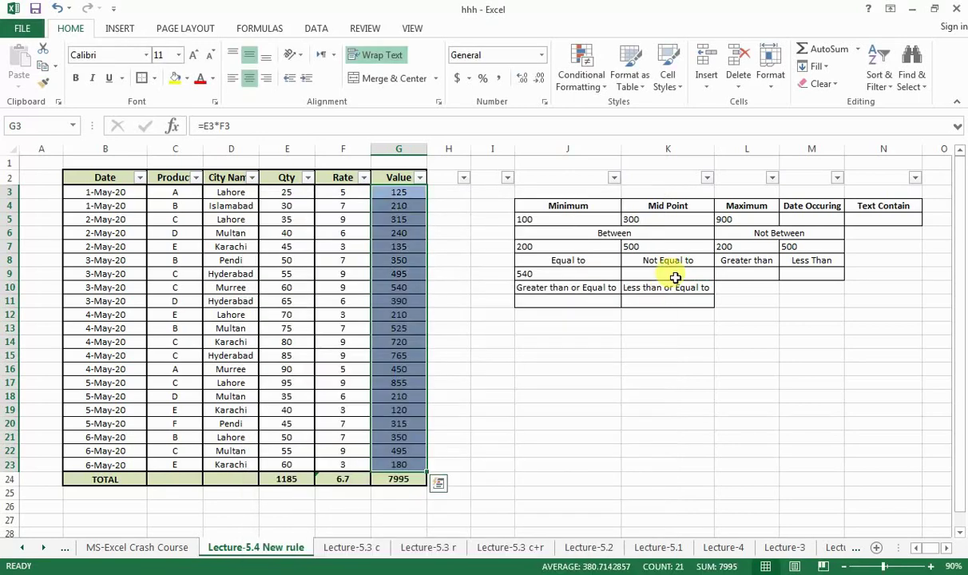
# Set the Not Equal to value in K9 to 495
pyautogui.click(689, 279)
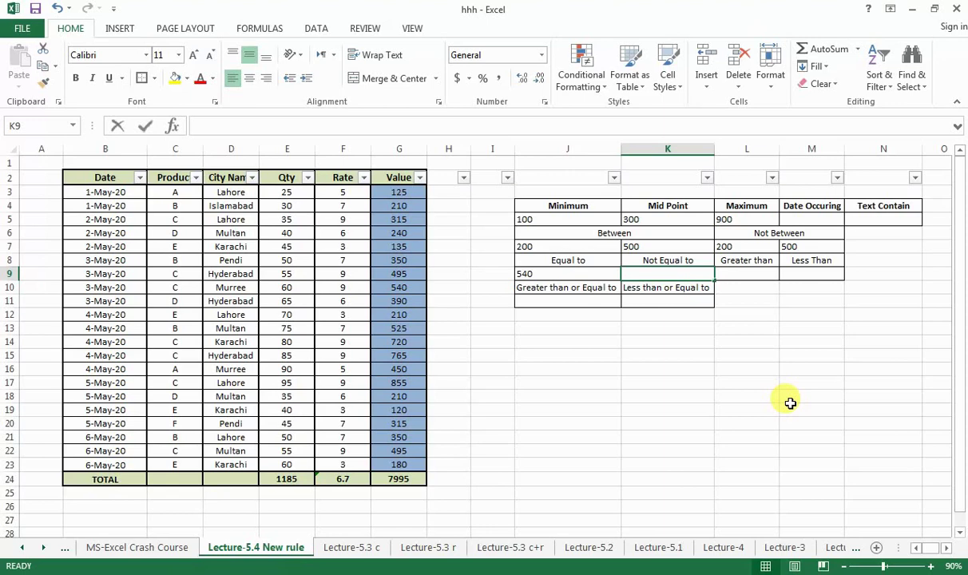
pyautogui.write('495')
pyautogui.press('Return')
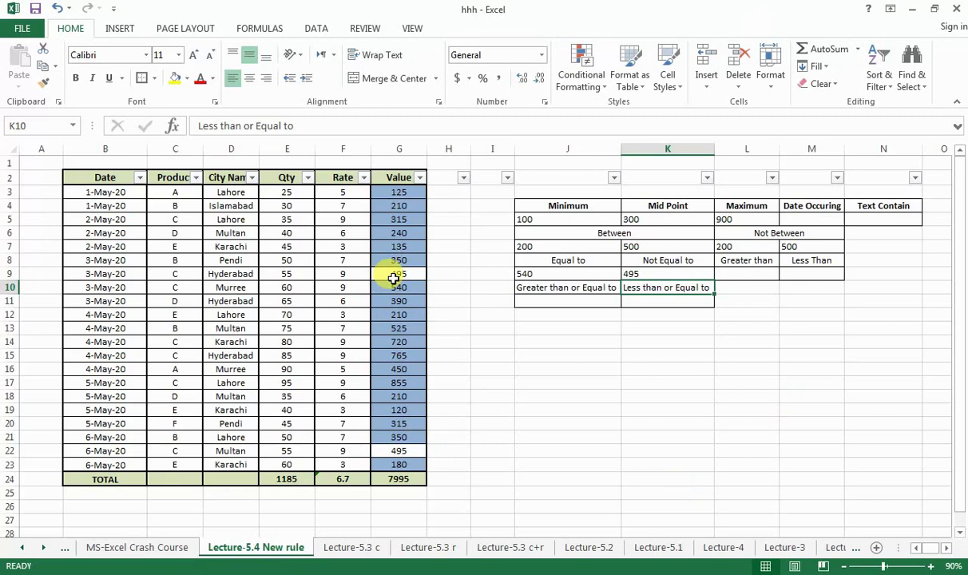
pyautogui.click(484, 326)
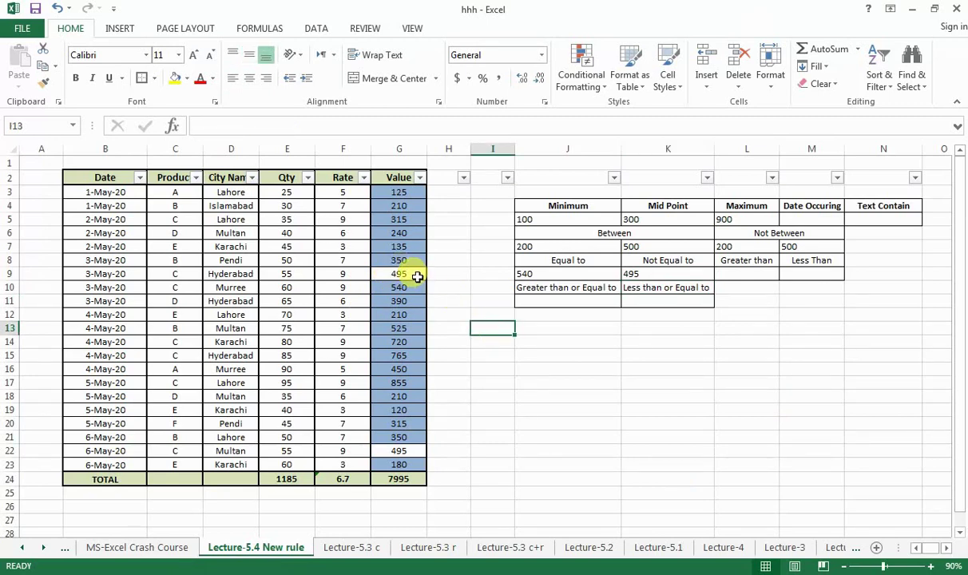
# Inspect several cells down the Value column to compare them with the not equal to criterion
pyautogui.click(410, 192)
pyautogui.click(409, 207)
pyautogui.click(413, 233)
pyautogui.click(412, 261)
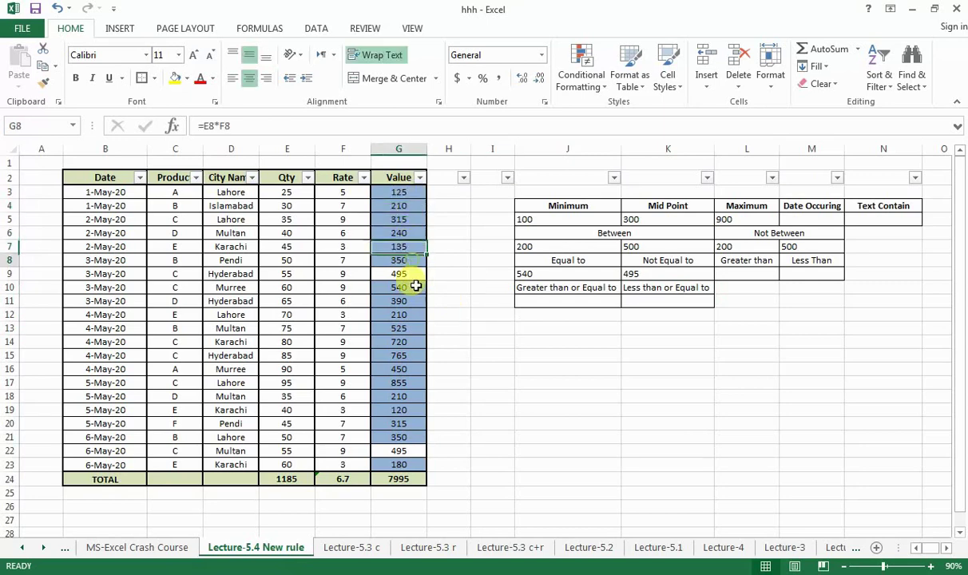
pyautogui.click(416, 301)
pyautogui.click(416, 342)
pyautogui.click(405, 395)
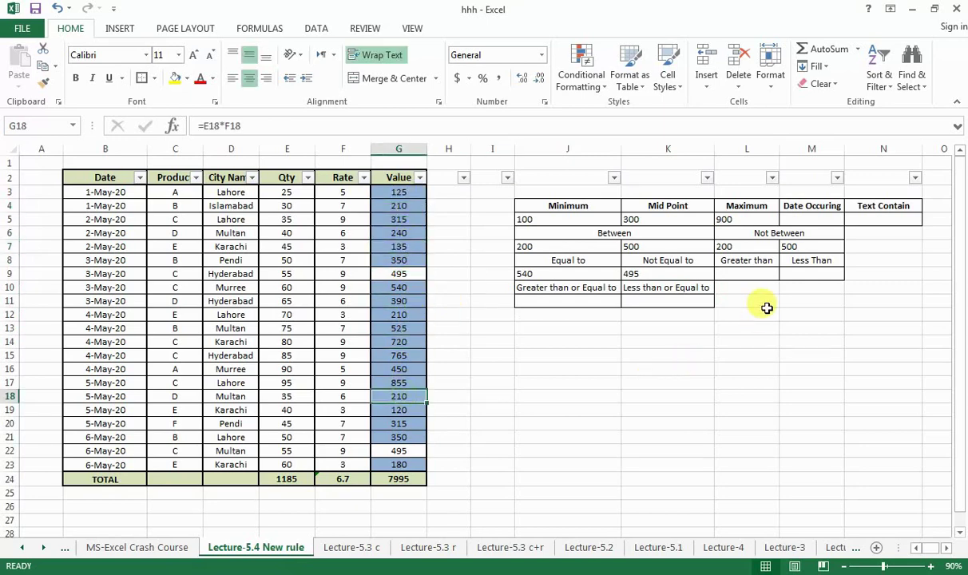
# Review the empty criteria cells for Greater than, Less Than, Greater than or Equal to and Less than or Equal to
pyautogui.click(763, 272)
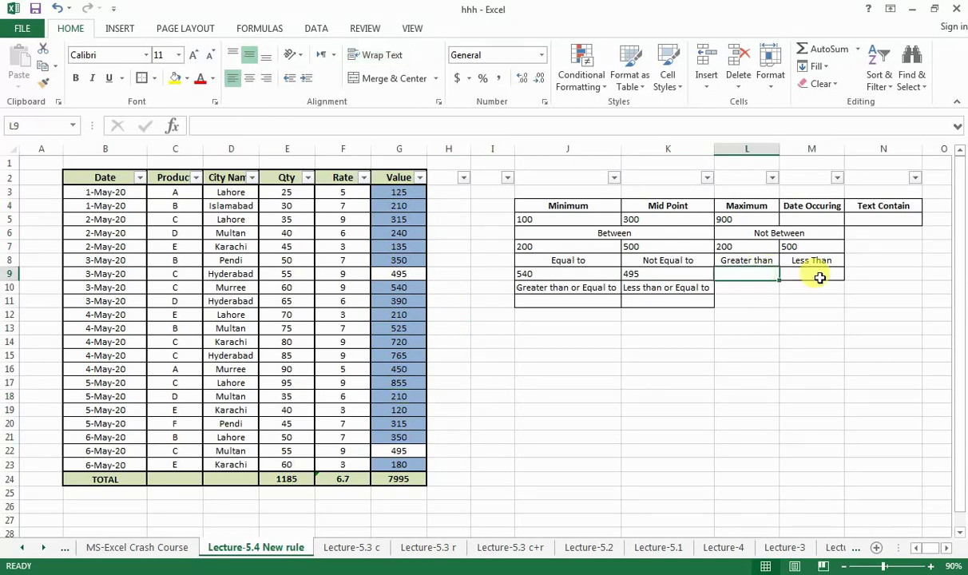
pyautogui.click(823, 274)
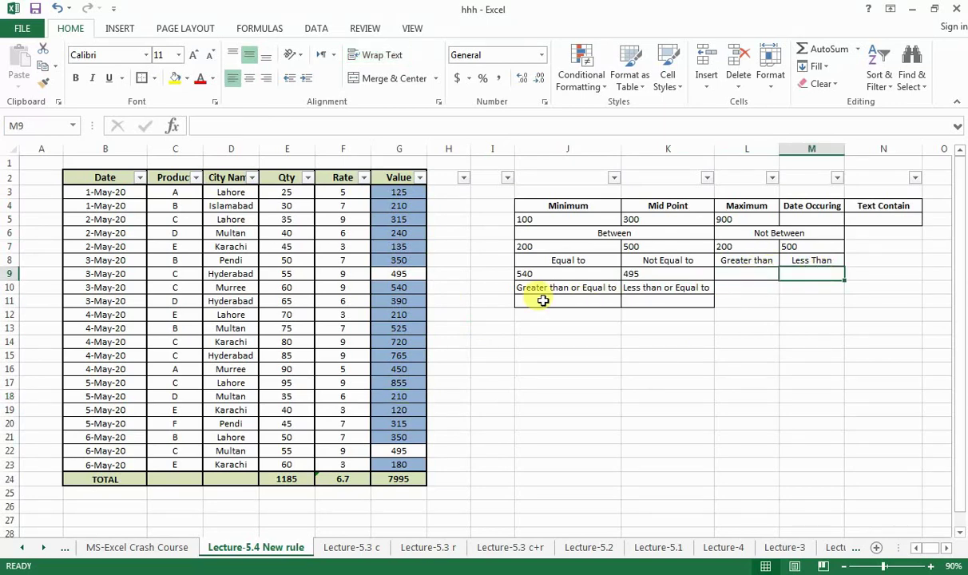
pyautogui.click(569, 295)
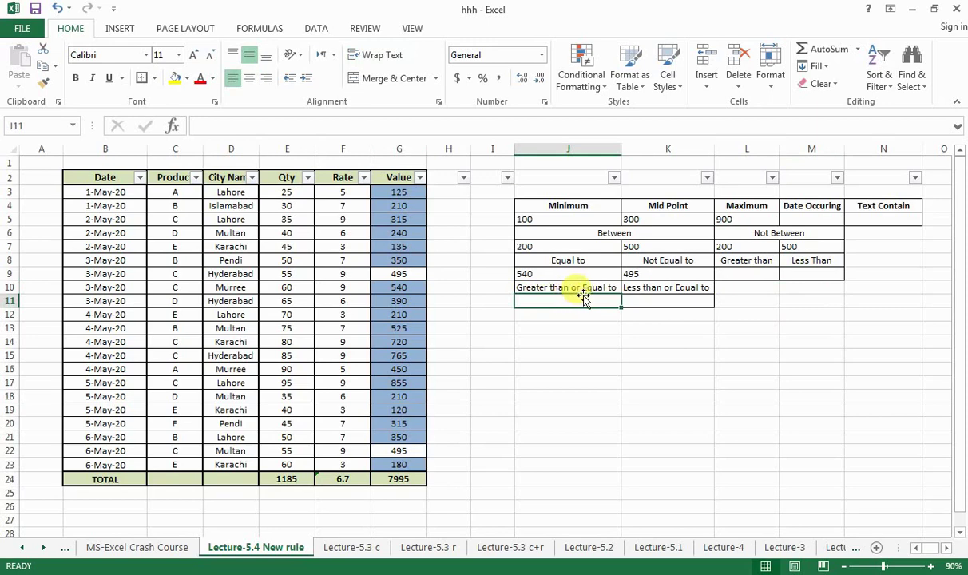
pyautogui.click(650, 301)
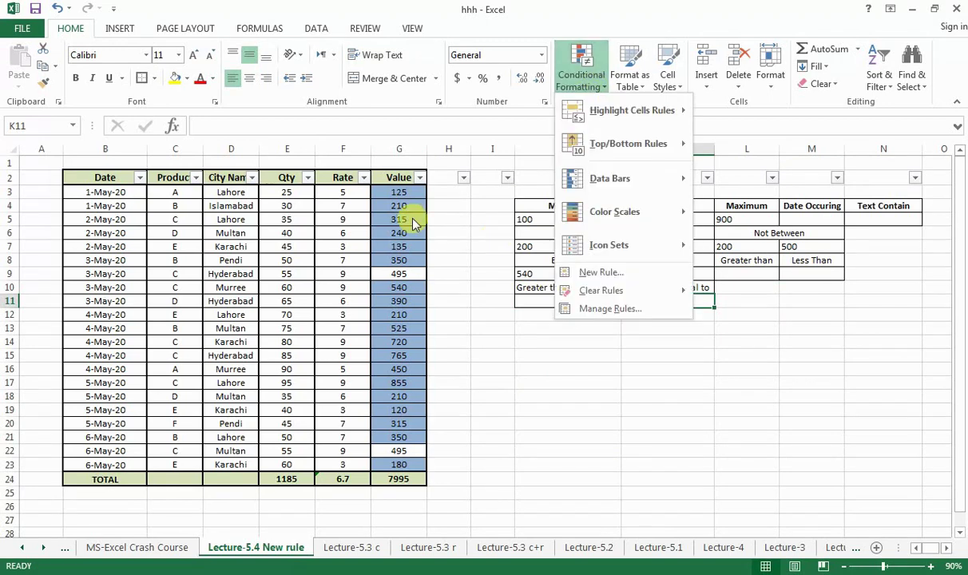
# Clear the not equal to formatting rule from the Value cells G3:G23
pyautogui.click(400, 188)
pyautogui.moveTo(400, 188); pyautogui.dragTo(394, 462)
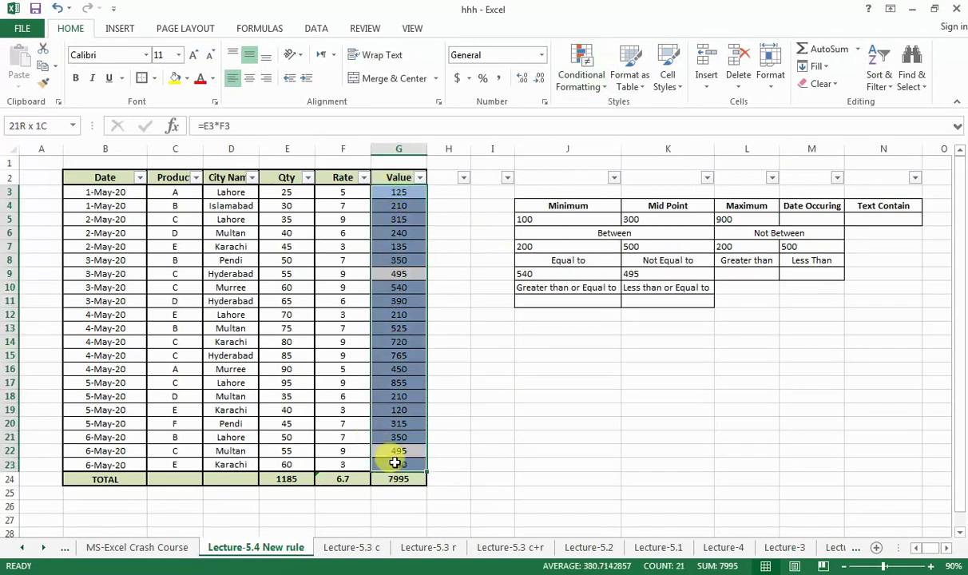
pyautogui.click(582, 76)
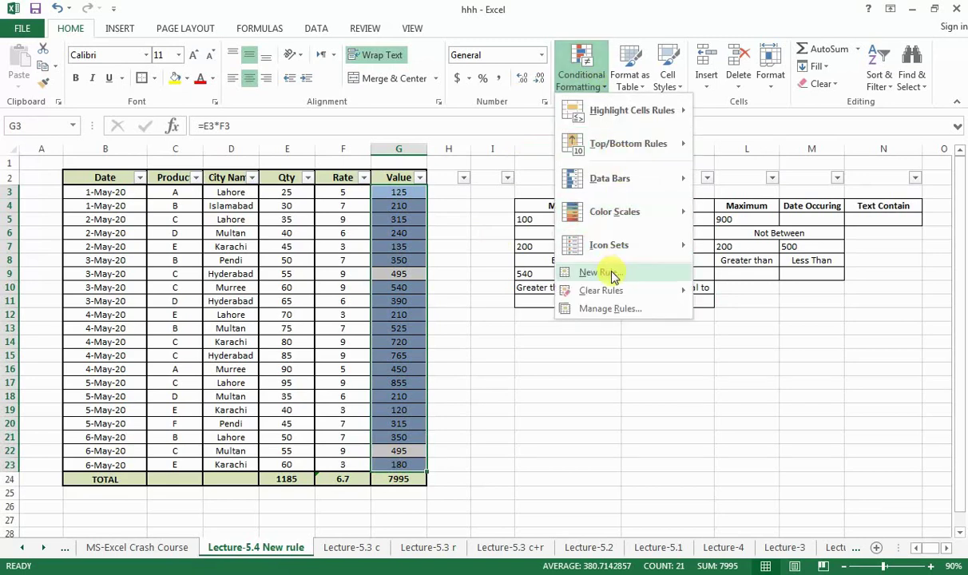
pyautogui.moveTo(639, 293)
pyautogui.click(714, 310)
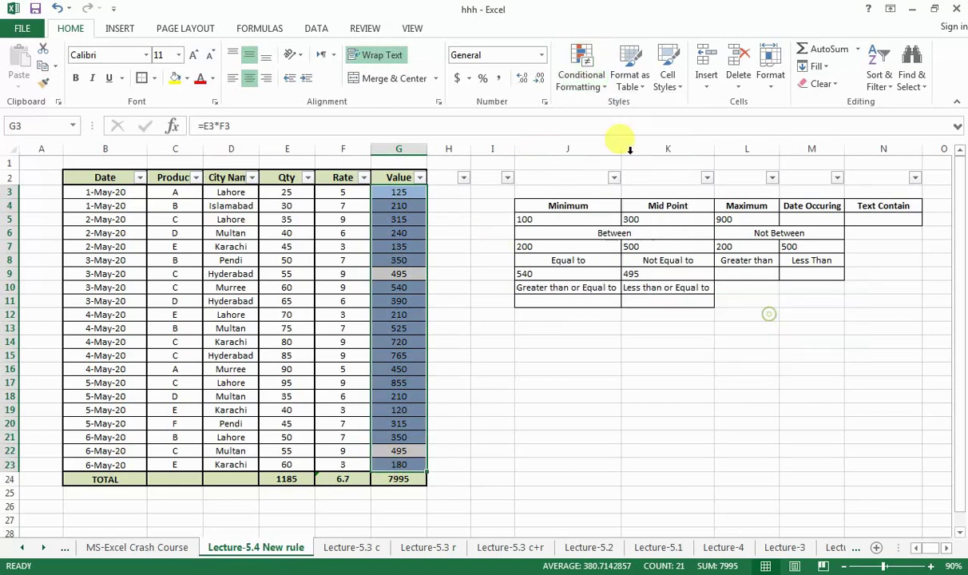
pyautogui.click(597, 86)
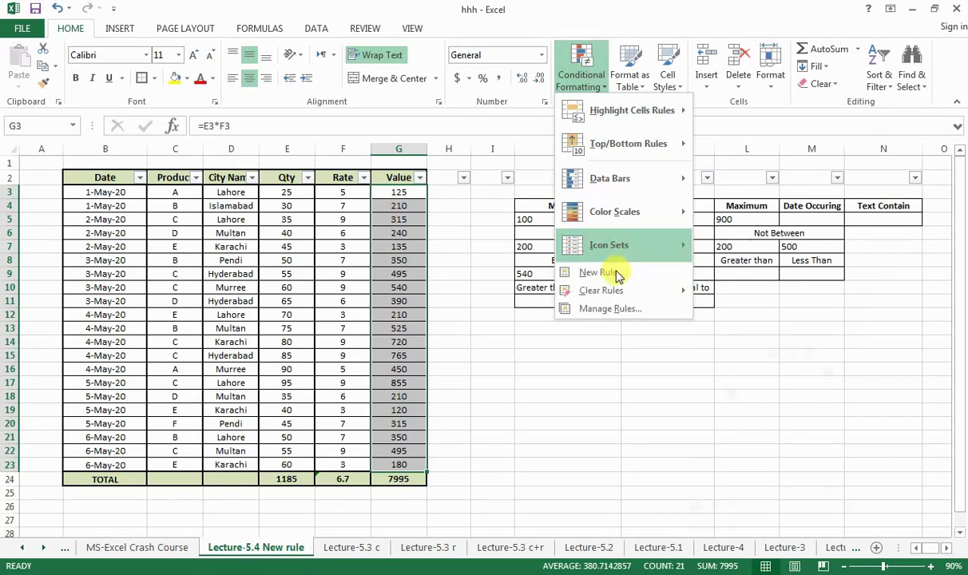
pyautogui.click(593, 274)
pyautogui.moveTo(499, 286); pyautogui.dragTo(628, 204)
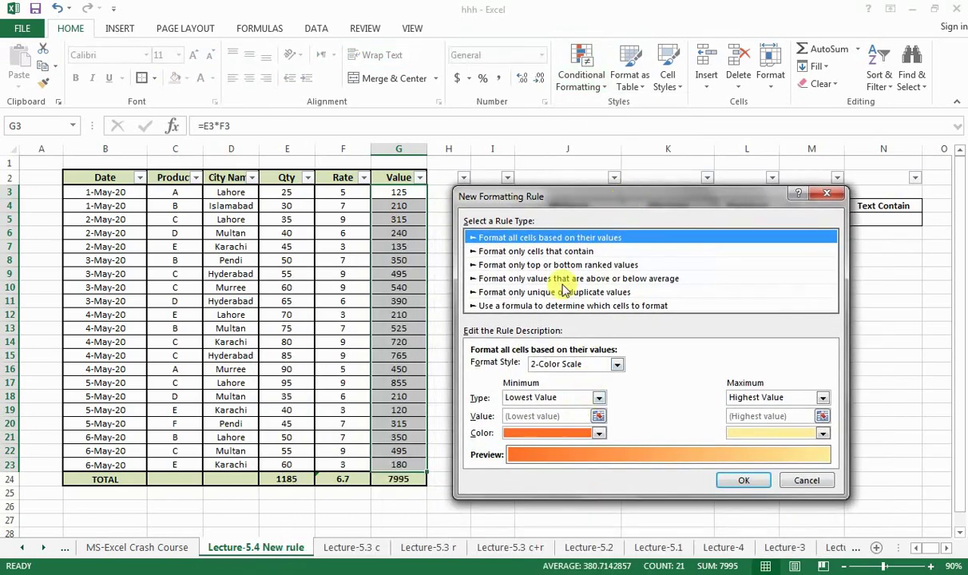
pyautogui.click(557, 252)
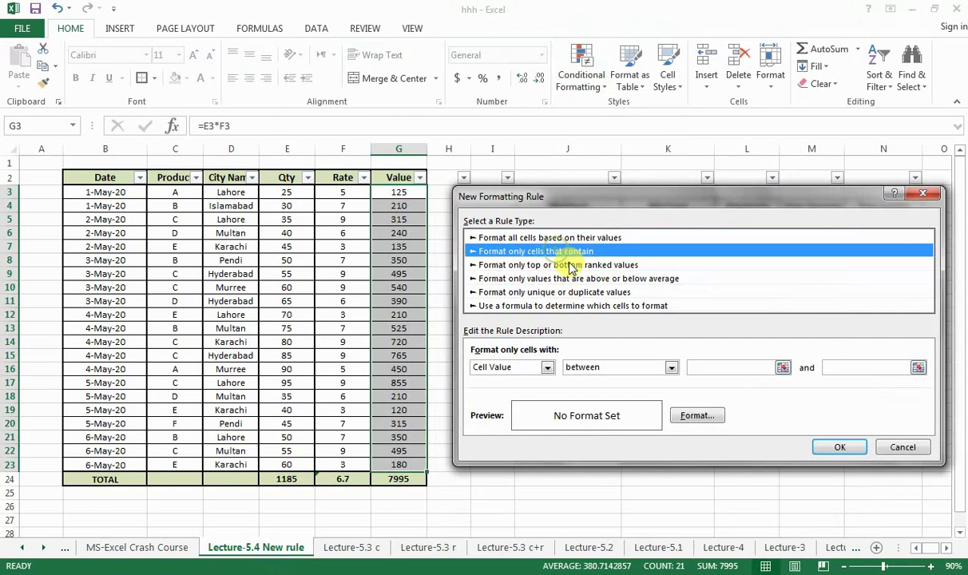
pyautogui.click(545, 370)
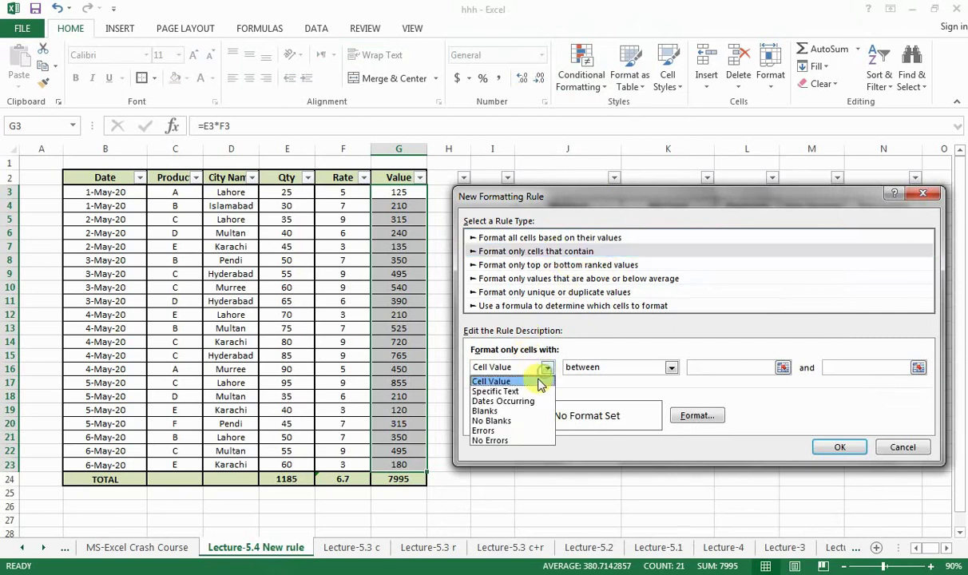
pyautogui.click(916, 453)
pyautogui.click(903, 449)
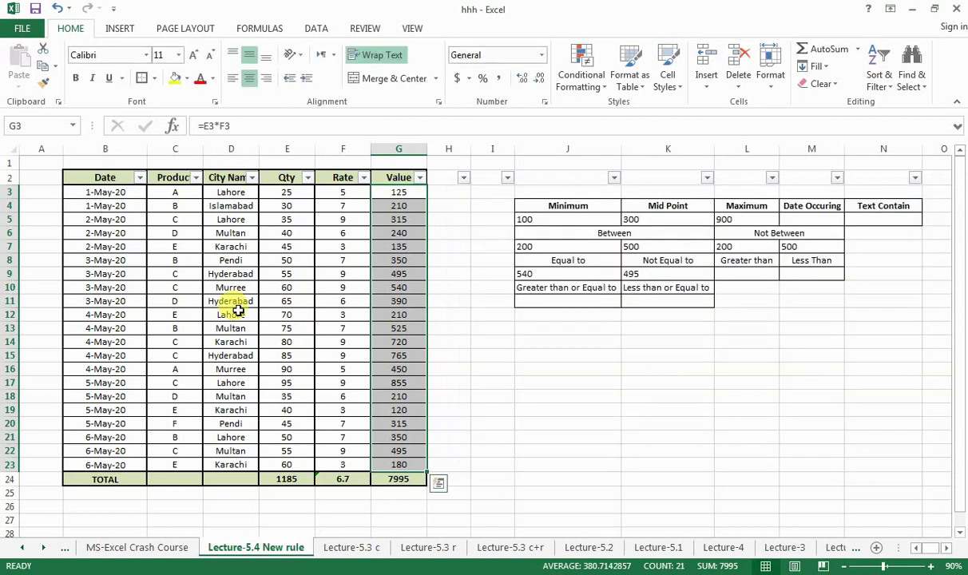
# Try to create a rule for the City Name cells D3:D23 that targets specific text containing karachi, without choosing a format
pyautogui.moveTo(231, 193); pyautogui.dragTo(231, 464)
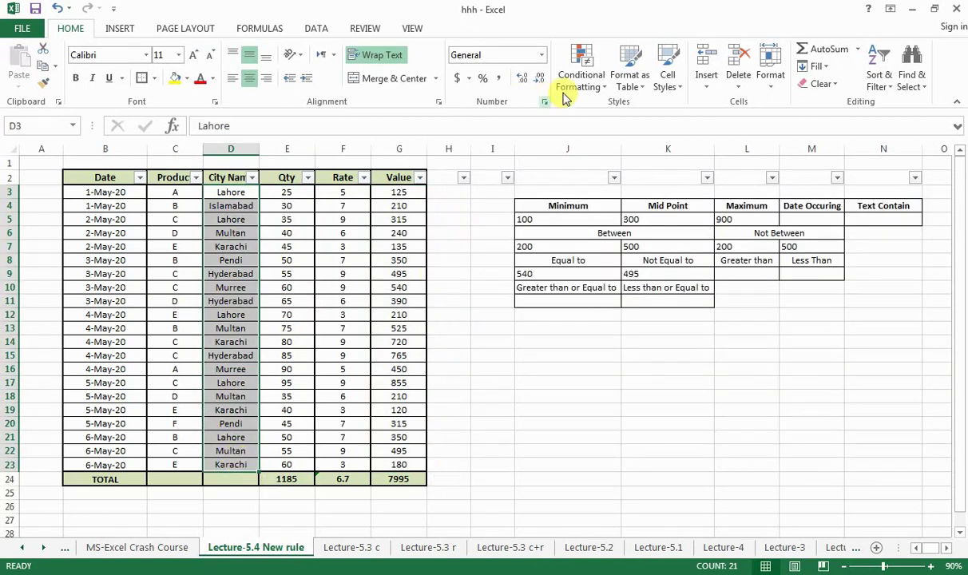
pyautogui.click(587, 83)
pyautogui.click(612, 274)
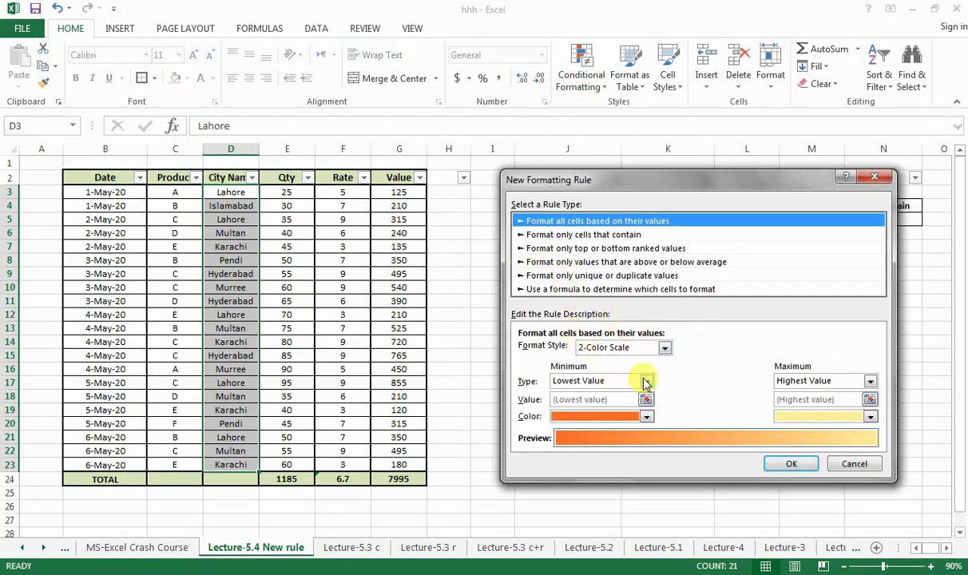
pyautogui.click(559, 234)
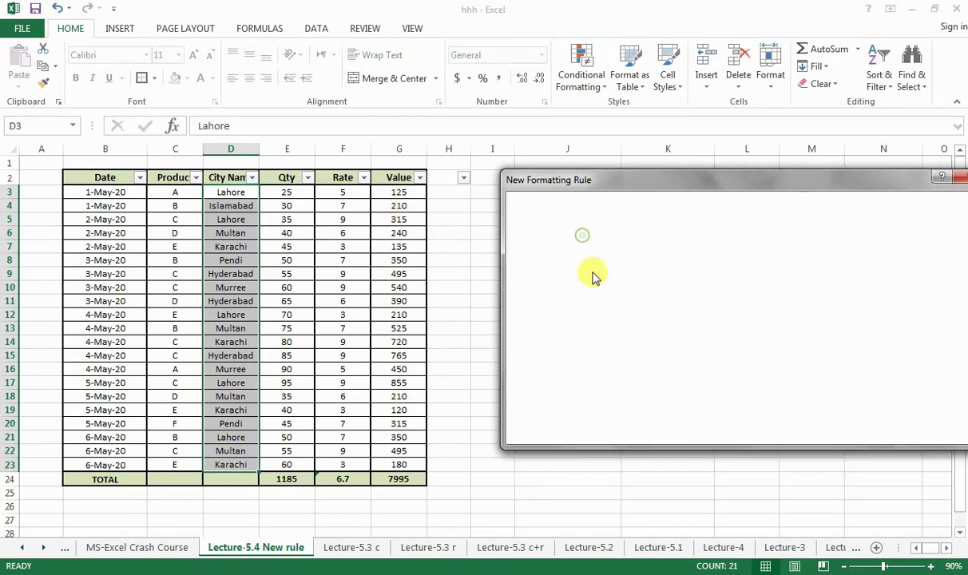
pyautogui.moveTo(713, 190); pyautogui.dragTo(583, 166)
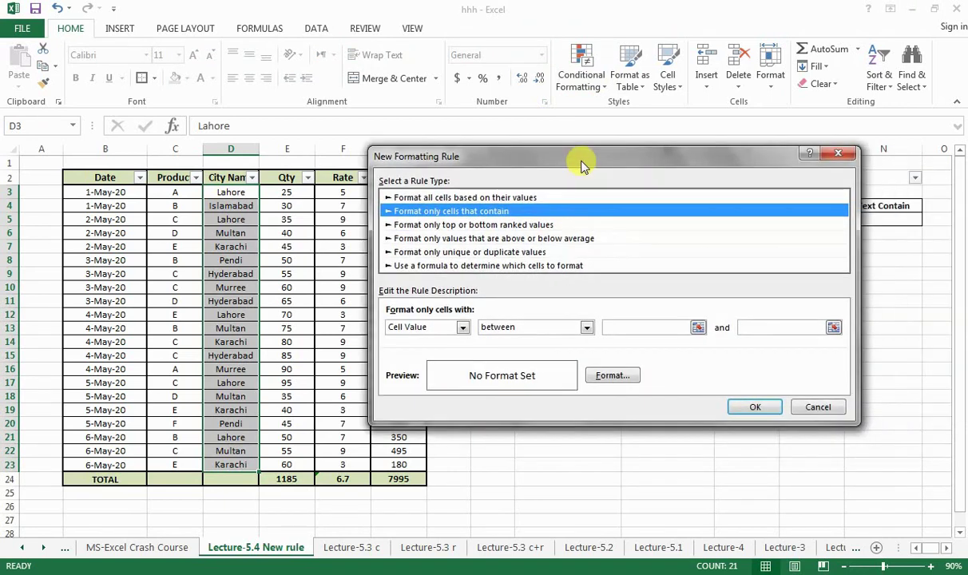
pyautogui.click(463, 328)
pyautogui.click(440, 349)
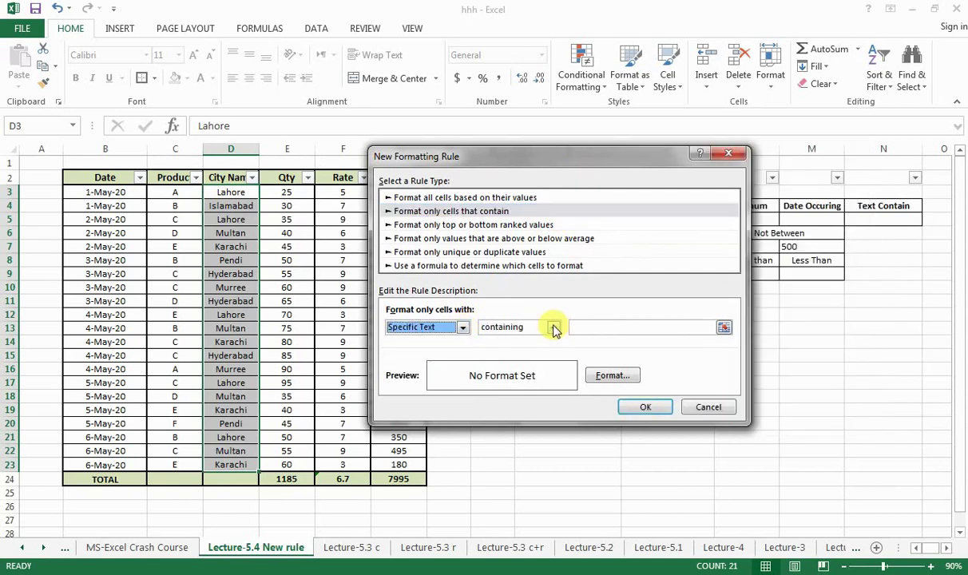
pyautogui.click(554, 328)
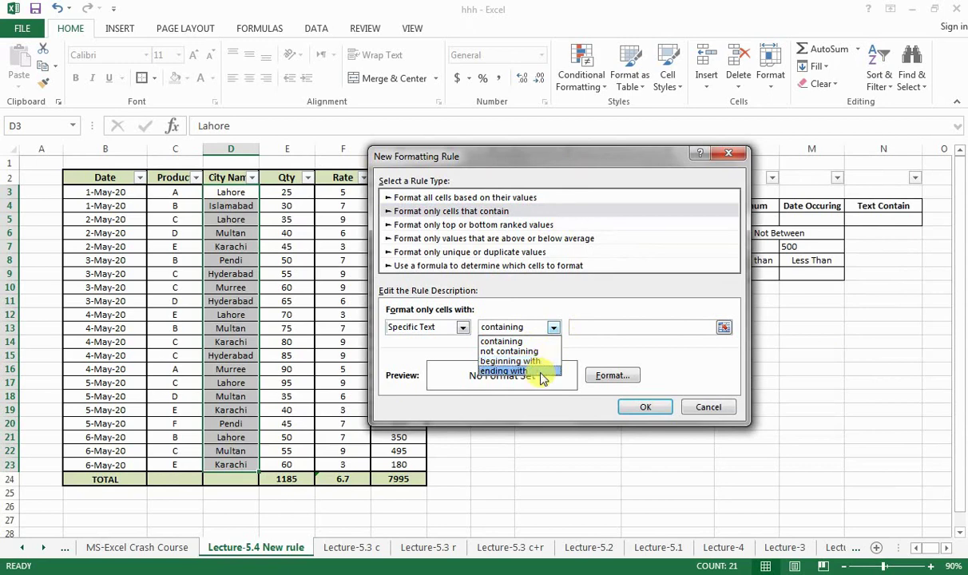
pyautogui.click(502, 342)
pyautogui.click(622, 324)
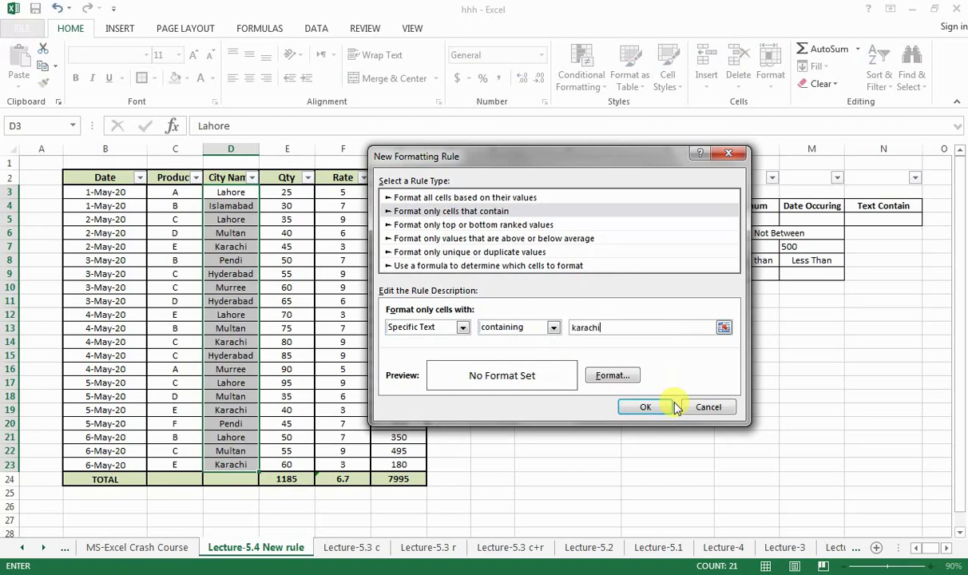
pyautogui.click(645, 408)
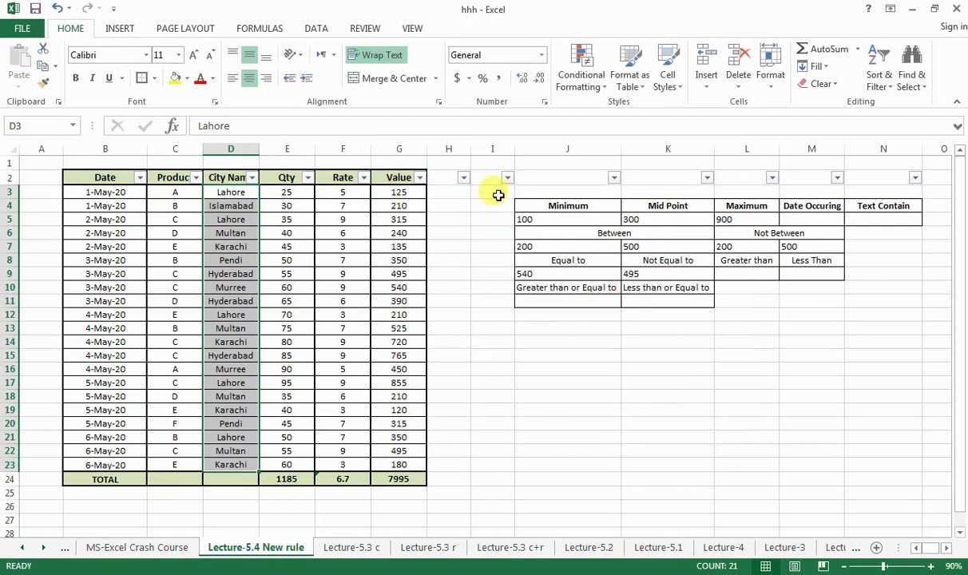
# Set up a new rule for the City Name cells D3:D23 that formats only cells with specific text containing karachi
pyautogui.click(602, 93)
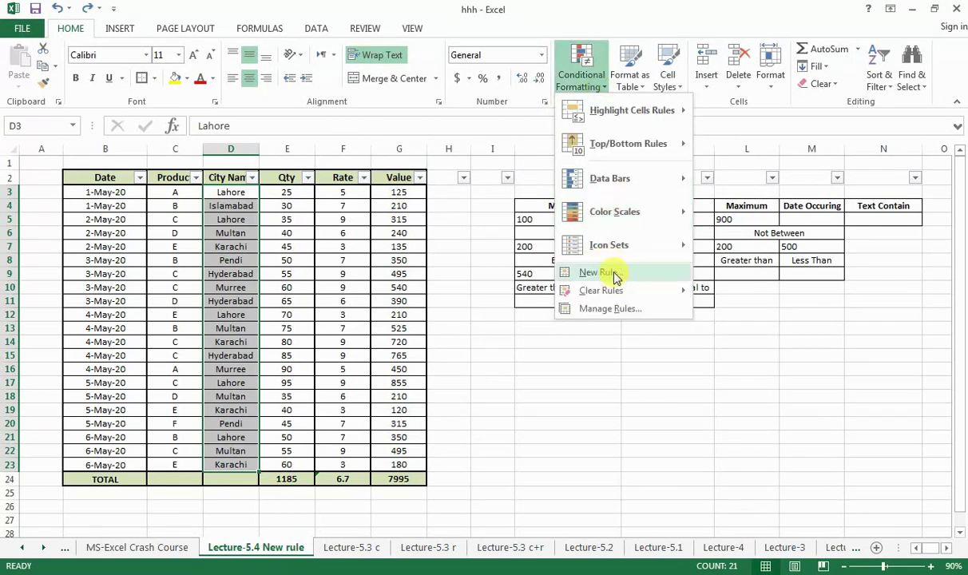
pyautogui.click(612, 274)
pyautogui.click(433, 194)
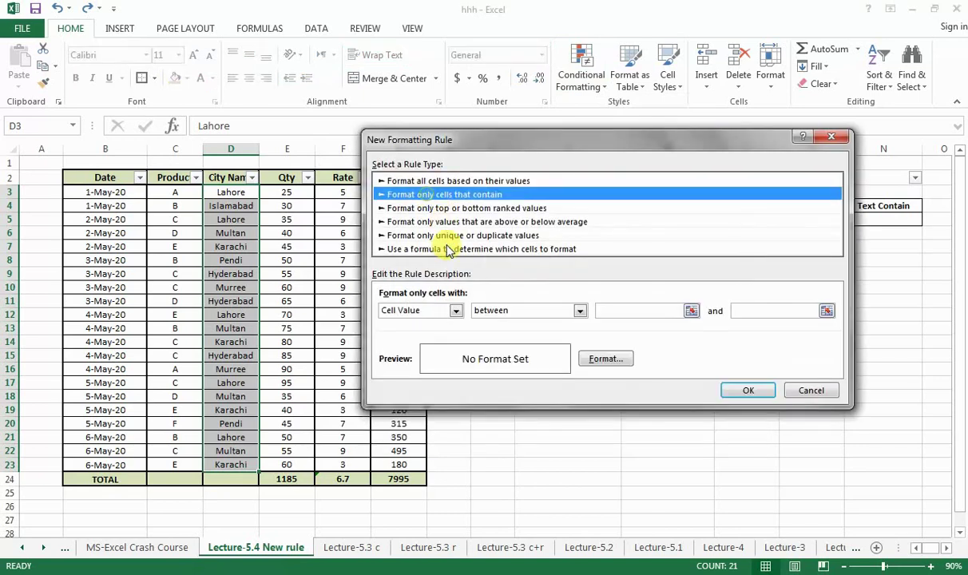
pyautogui.click(455, 310)
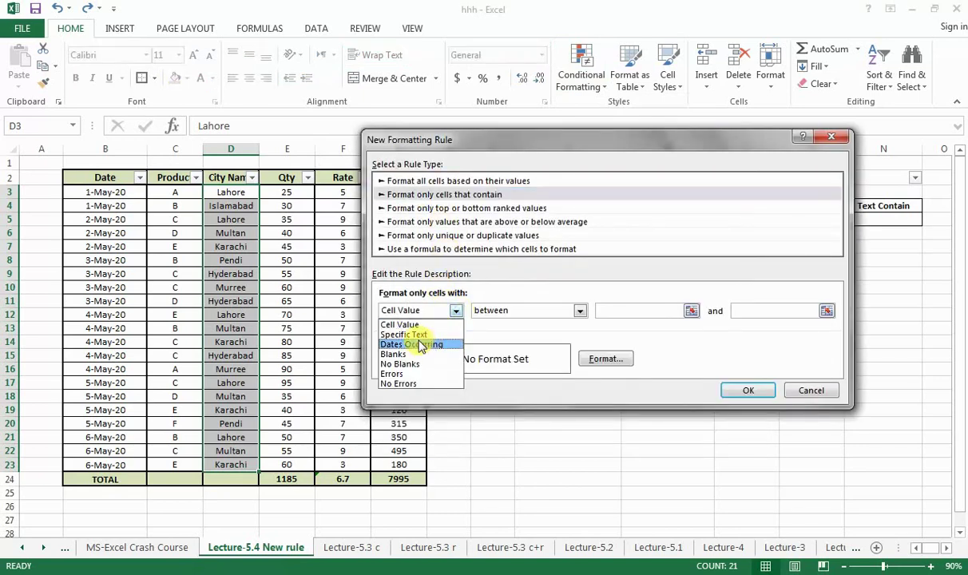
pyautogui.click(412, 335)
pyautogui.click(546, 310)
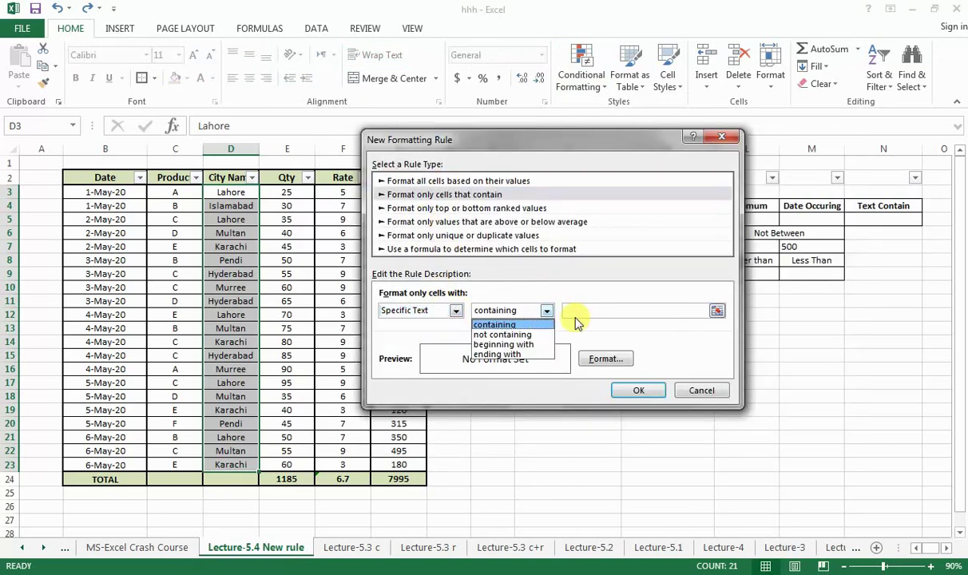
pyautogui.click(546, 310)
pyautogui.click(595, 310)
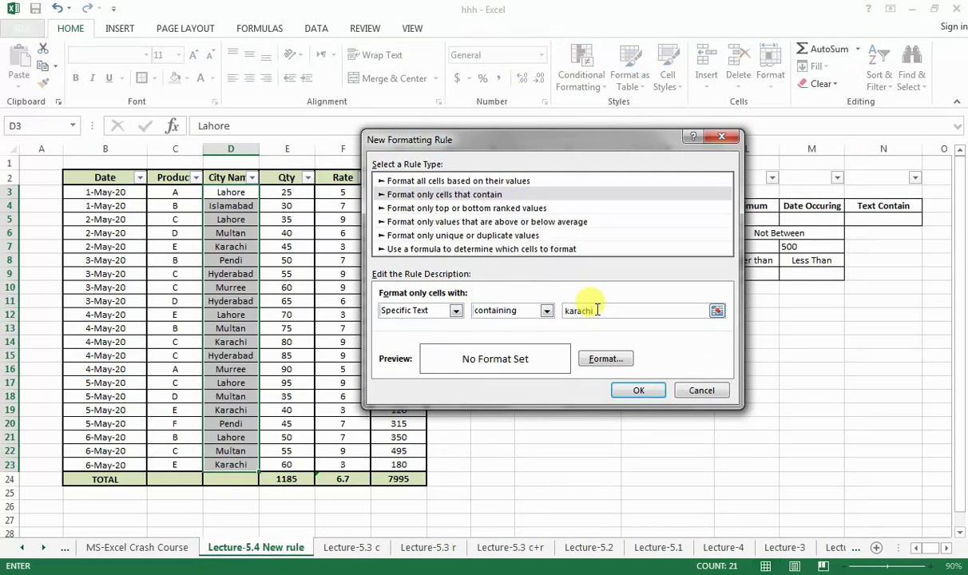
# Give the karachi text rule a blue fill and apply it to the City Name cells
pyautogui.click(605, 359)
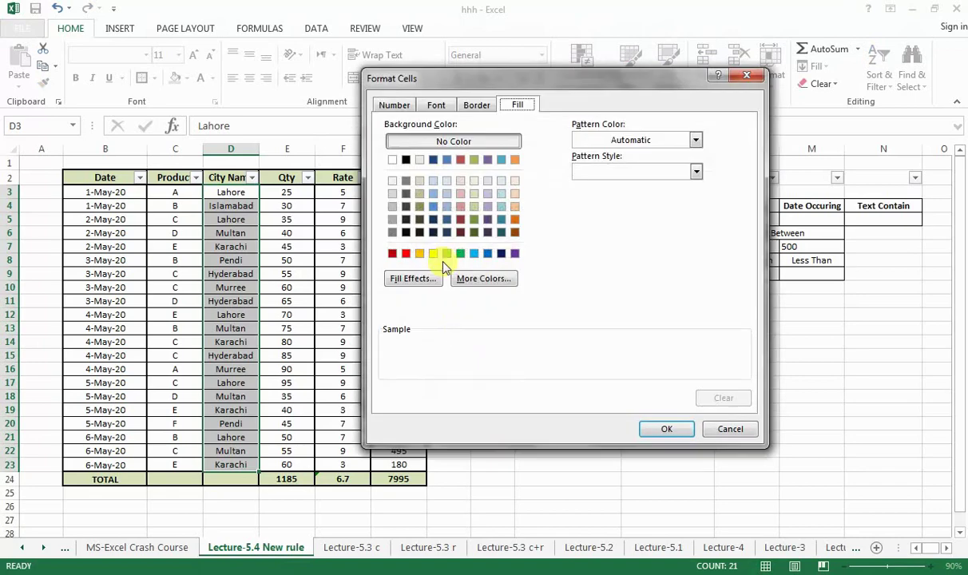
pyautogui.click(433, 206)
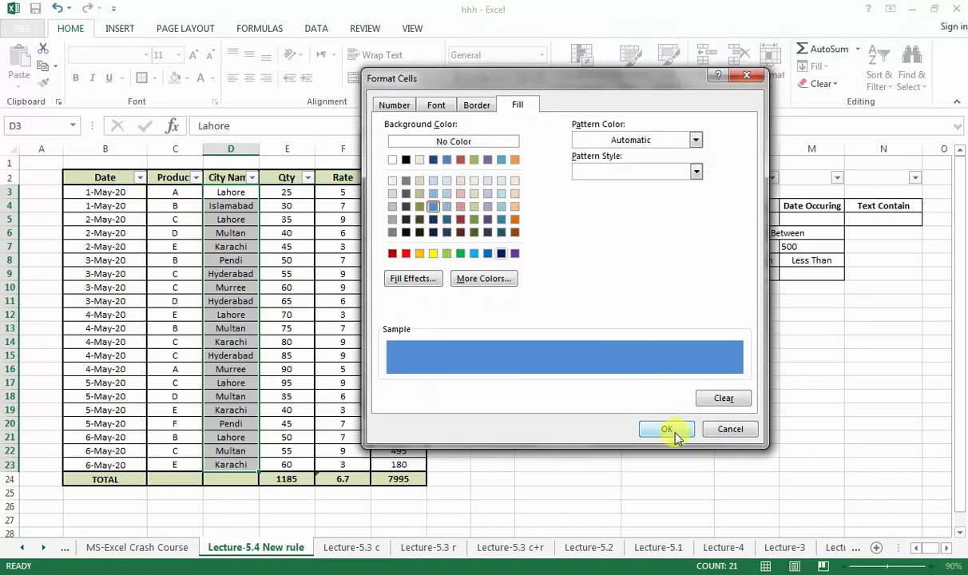
pyautogui.click(667, 431)
pyautogui.click(638, 391)
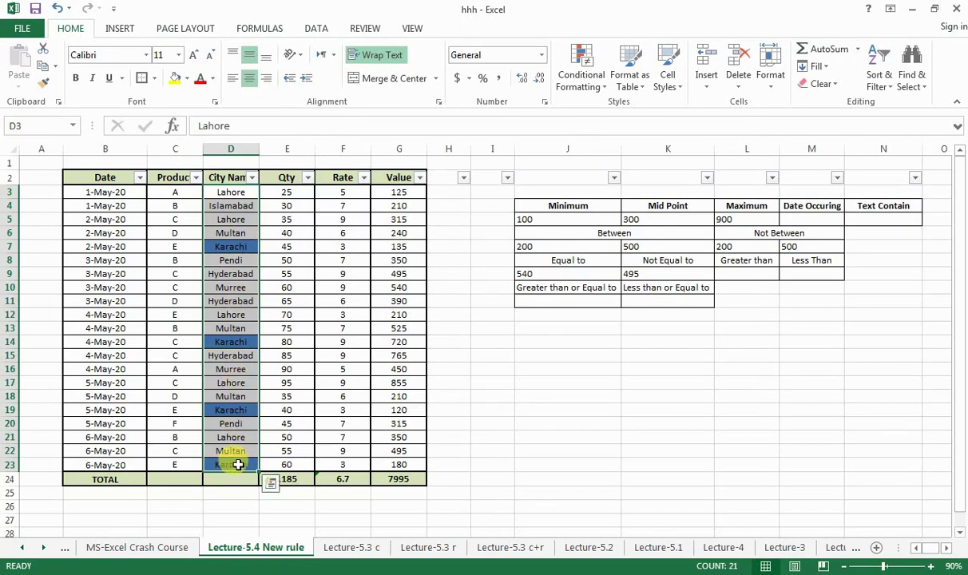
# Filter the City Name column by the blue cell color
pyautogui.click(252, 179)
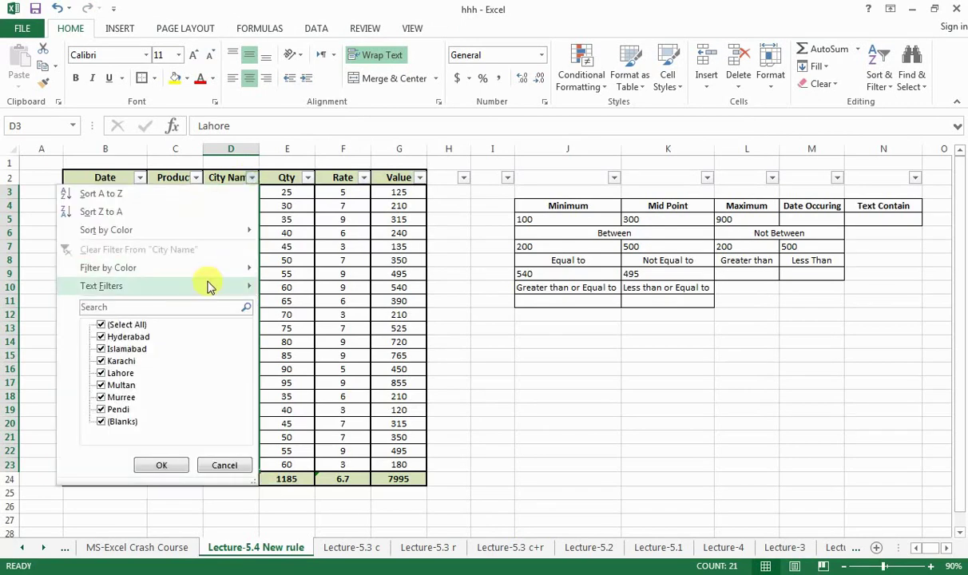
pyautogui.moveTo(231, 272)
pyautogui.click(297, 289)
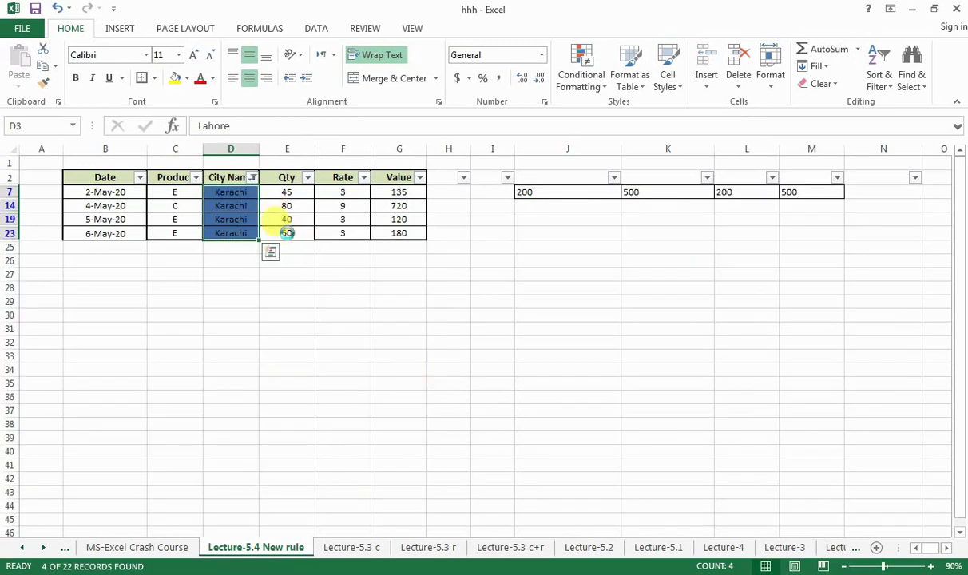
# Undo the color filter and the karachi rule, and set up a City Name rule for specific text not containing lahore
pyautogui.hotkey('ctrl', 'z')
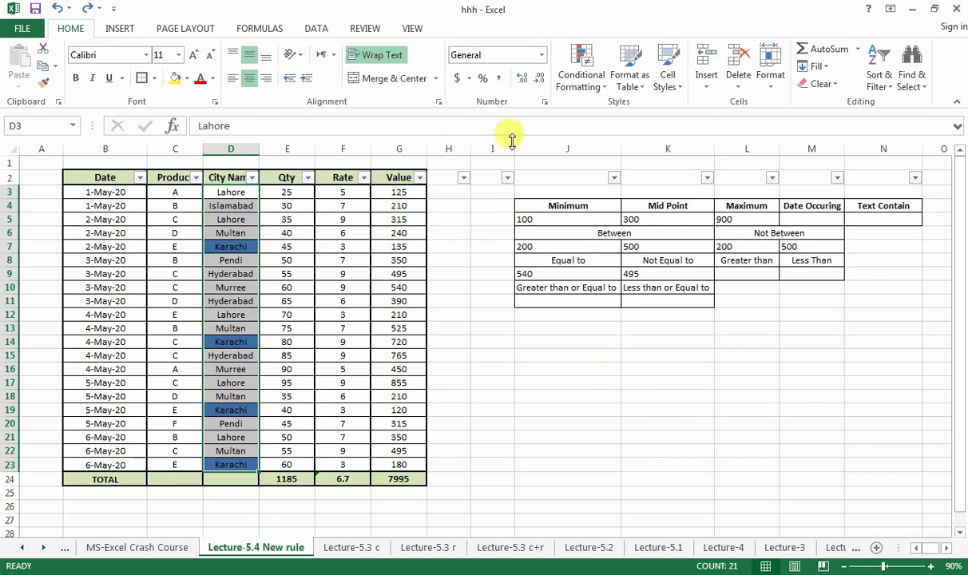
pyautogui.click(582, 76)
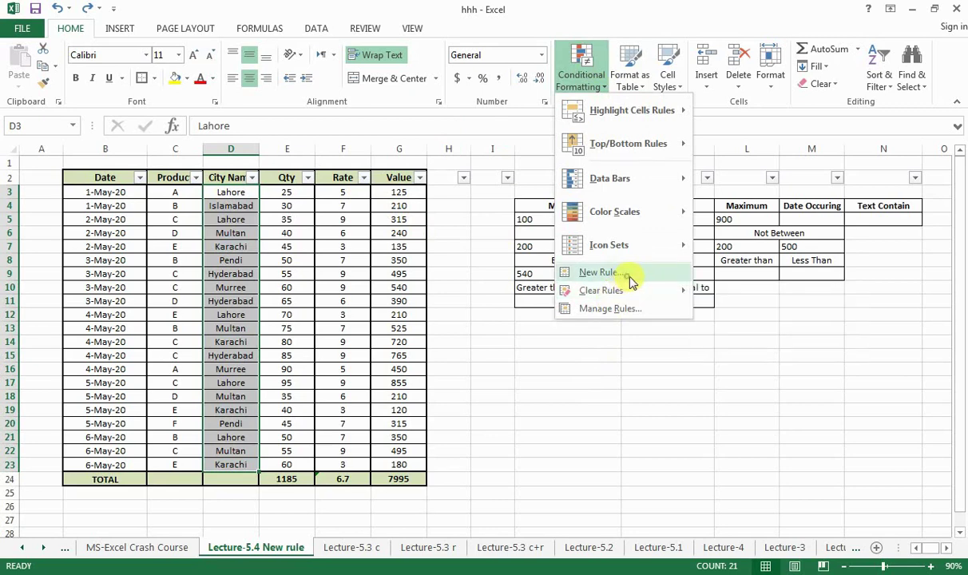
pyautogui.click(628, 273)
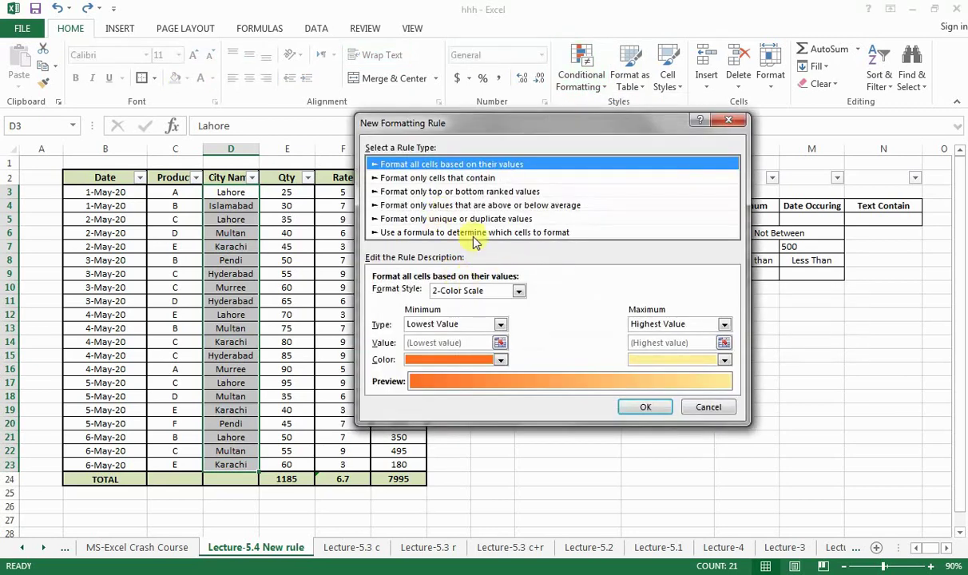
pyautogui.click(467, 177)
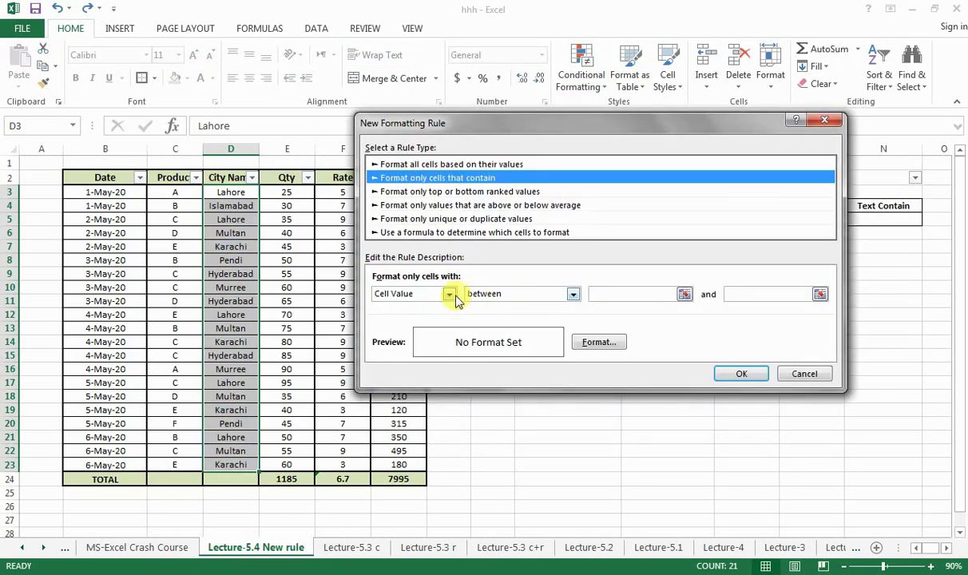
pyautogui.click(449, 294)
pyautogui.click(437, 318)
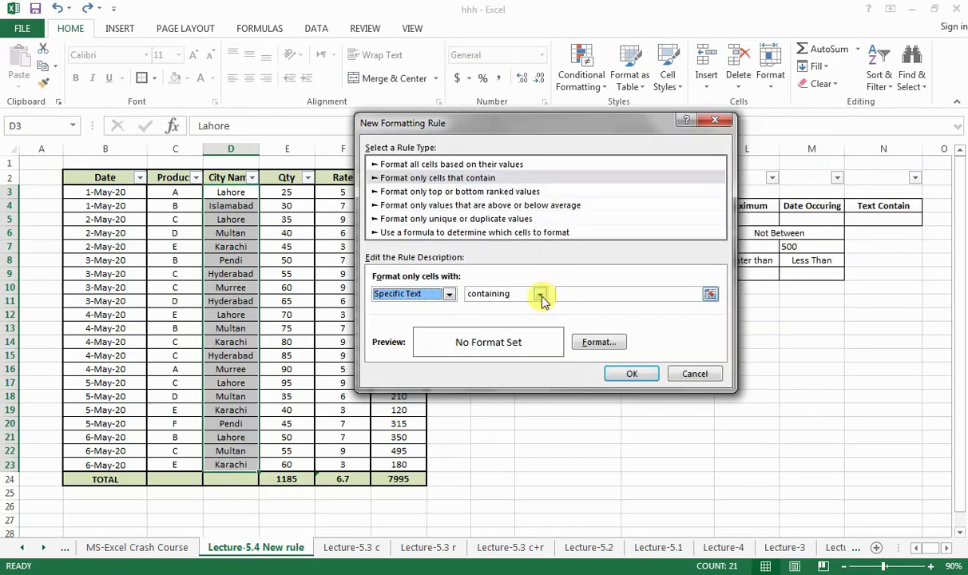
pyautogui.click(540, 294)
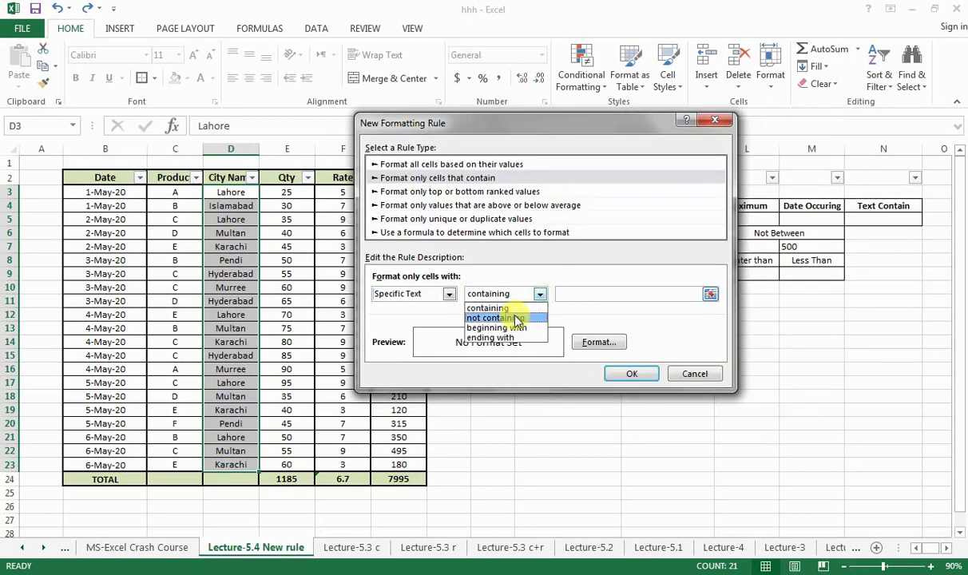
pyautogui.click(517, 319)
pyautogui.click(639, 294)
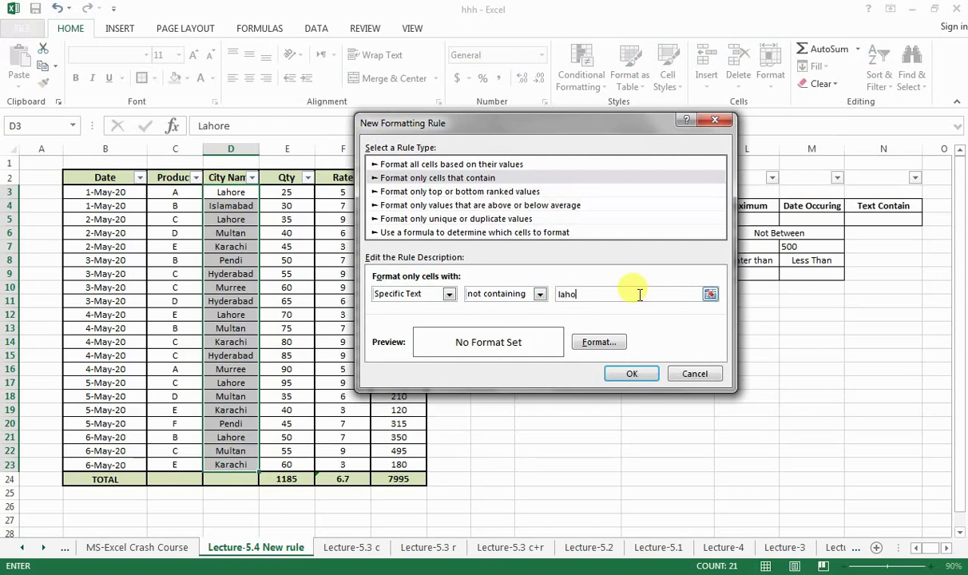
# Give the not-containing rule an olive fill and apply it to the City Name cells
pyautogui.click(591, 344)
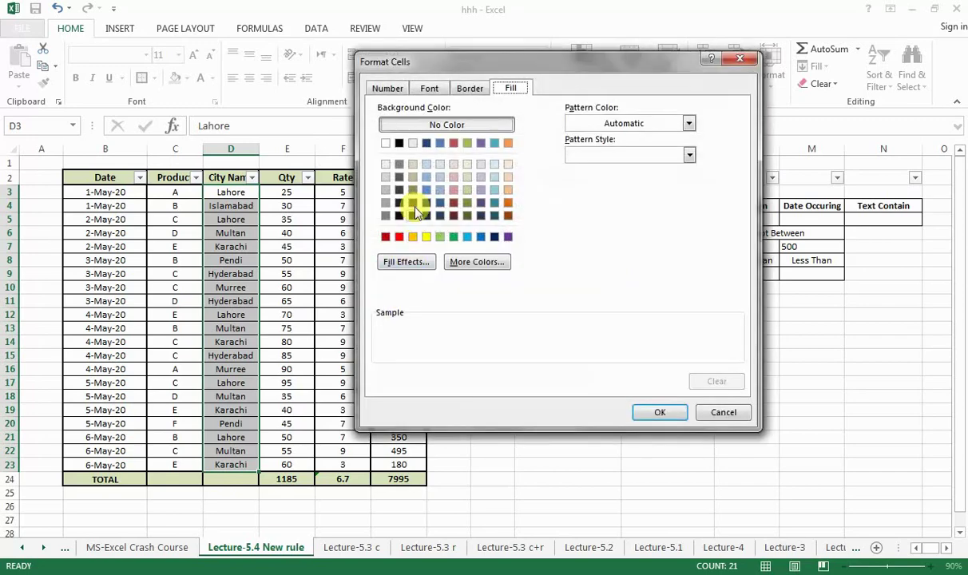
pyautogui.click(409, 192)
pyautogui.click(657, 411)
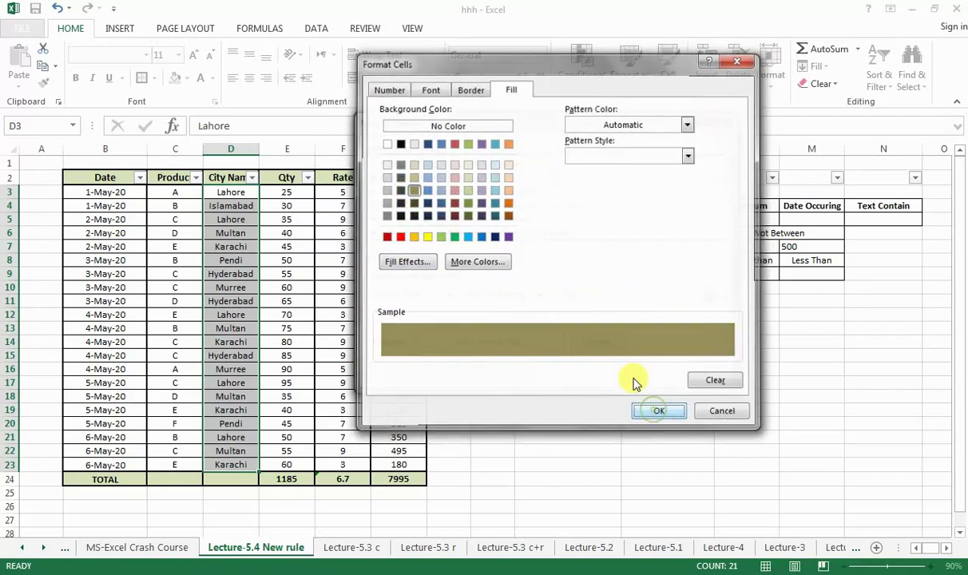
pyautogui.click(632, 377)
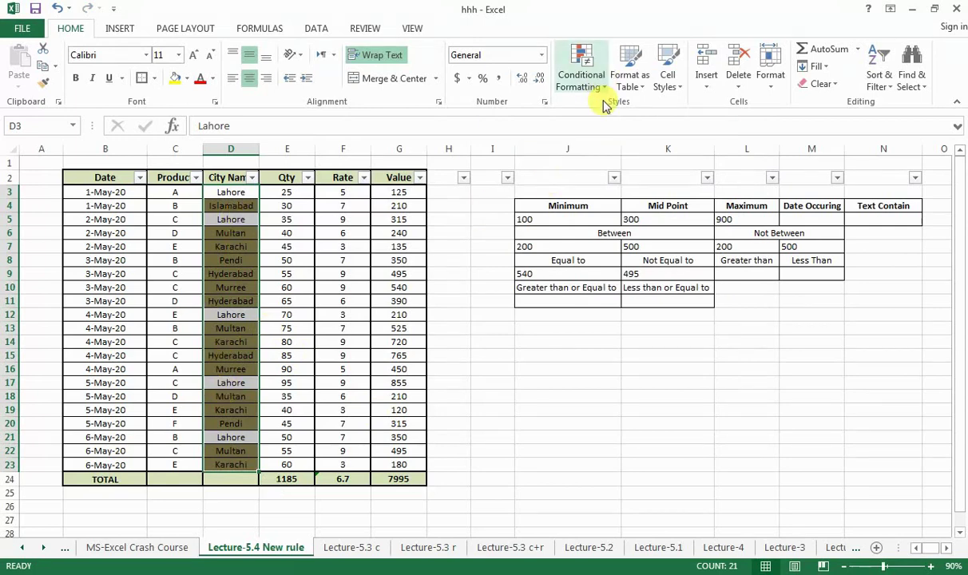
# Undo the not-containing rule and set up a new City Name rule for specific text beginning with l
pyautogui.click(582, 75)
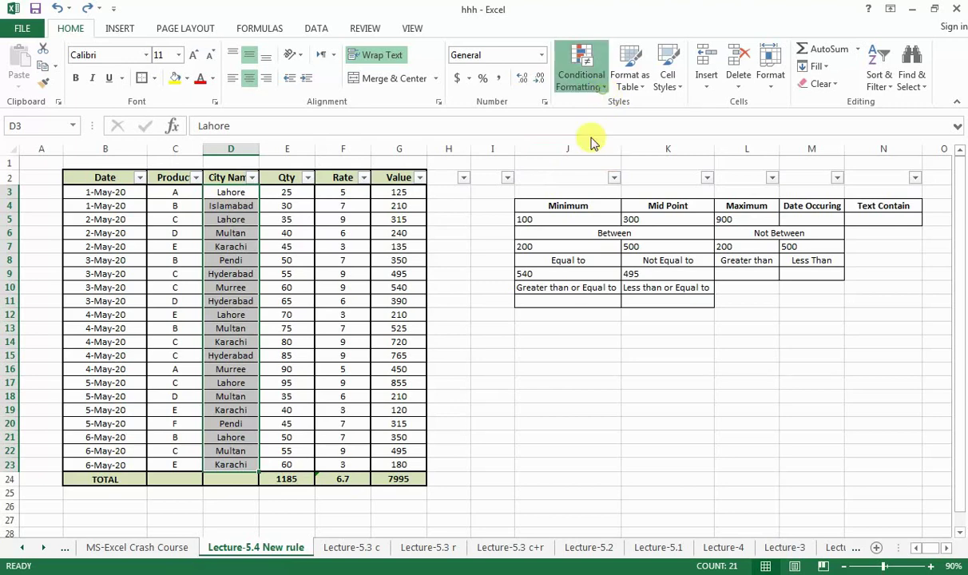
pyautogui.click(591, 273)
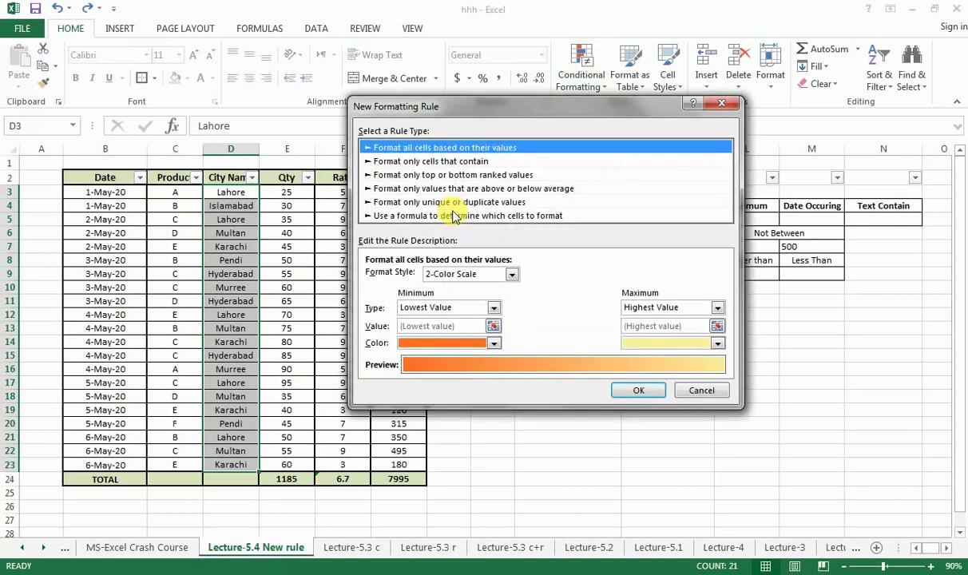
pyautogui.click(441, 162)
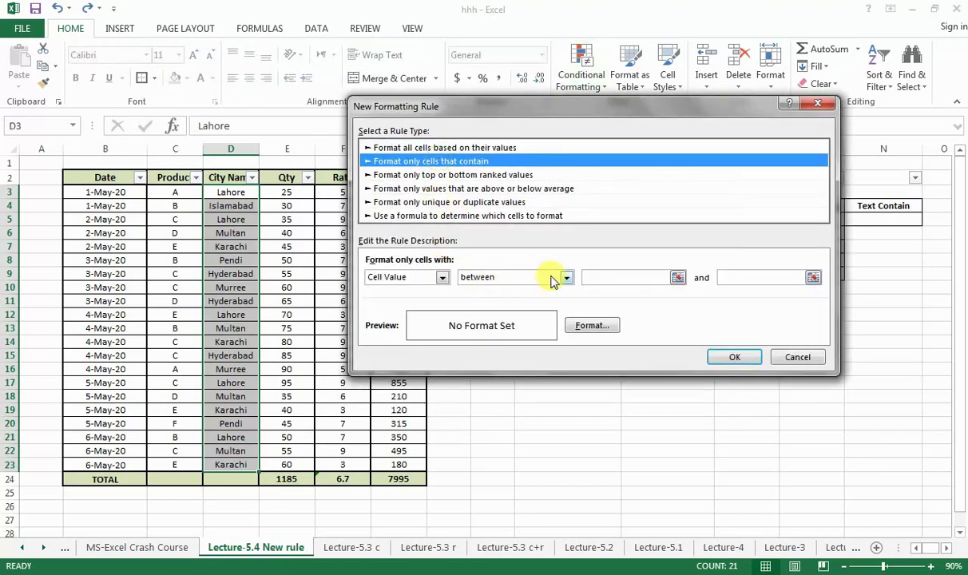
pyautogui.click(443, 278)
pyautogui.click(405, 298)
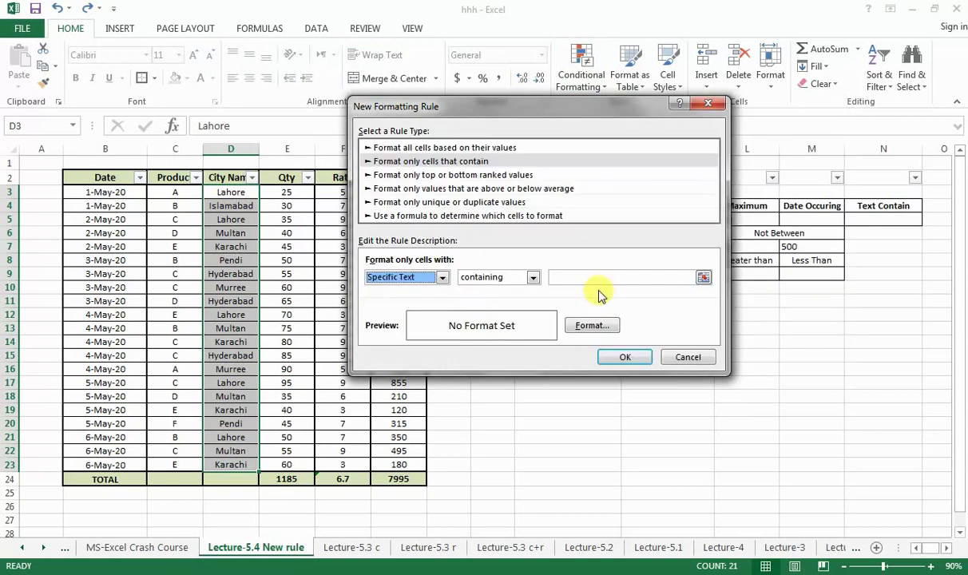
pyautogui.click(532, 277)
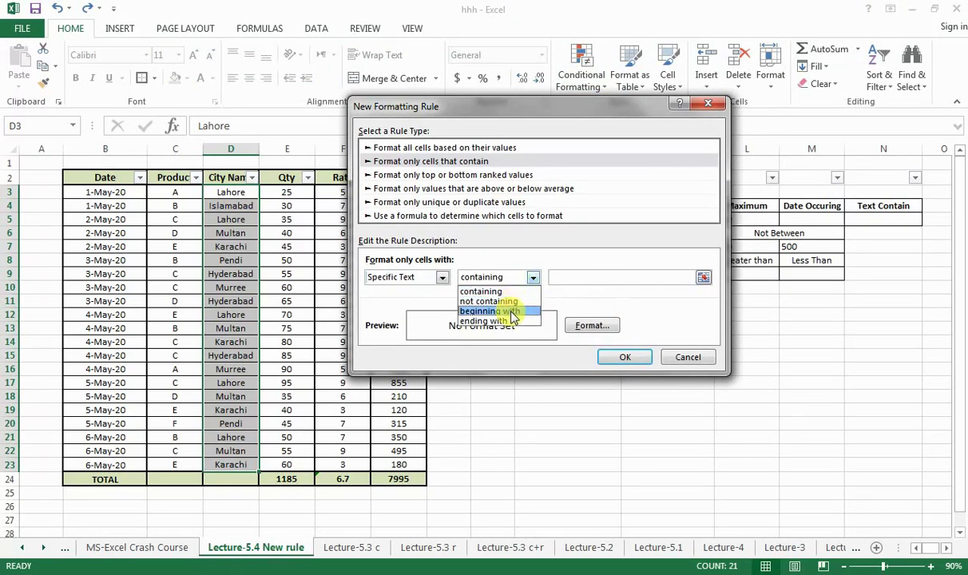
pyautogui.click(513, 317)
pyautogui.click(585, 276)
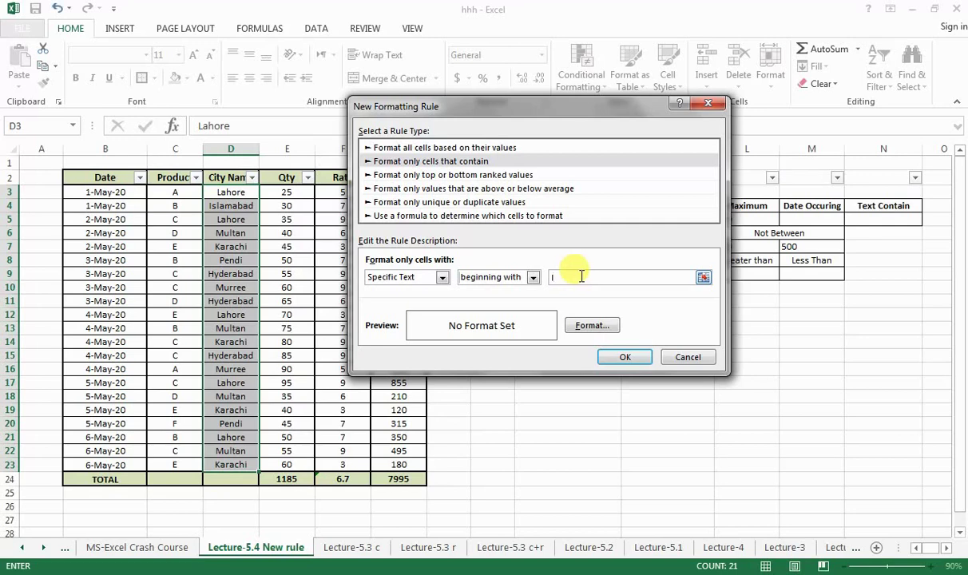
# Give the beginning-with rule a light blue fill and apply it to the City Name cells
pyautogui.click(593, 327)
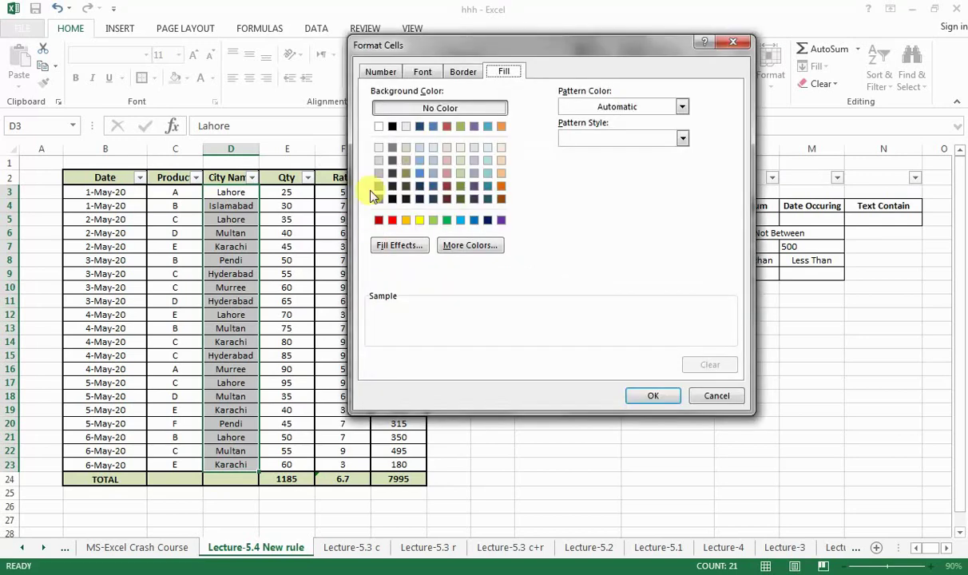
pyautogui.click(432, 160)
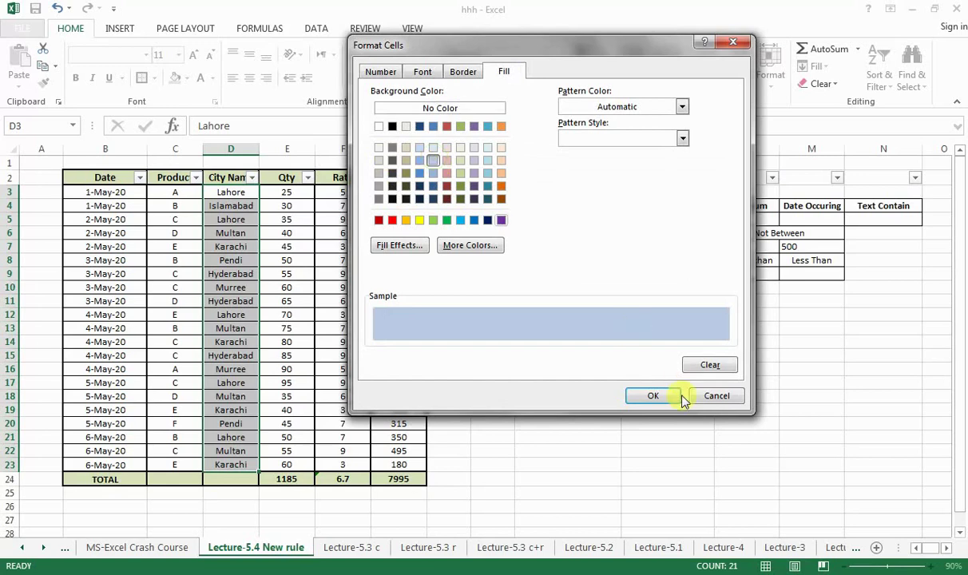
pyautogui.click(649, 395)
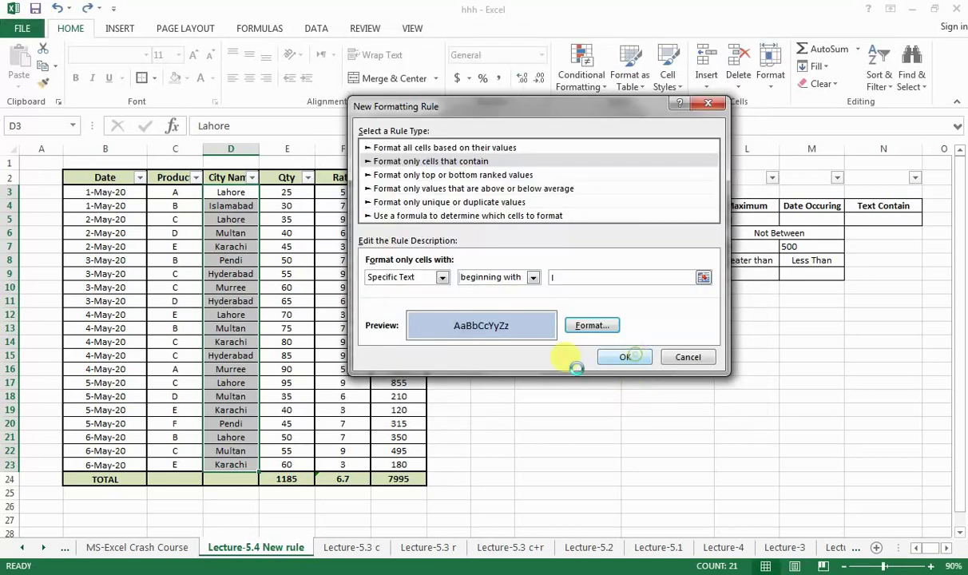
pyautogui.click(628, 358)
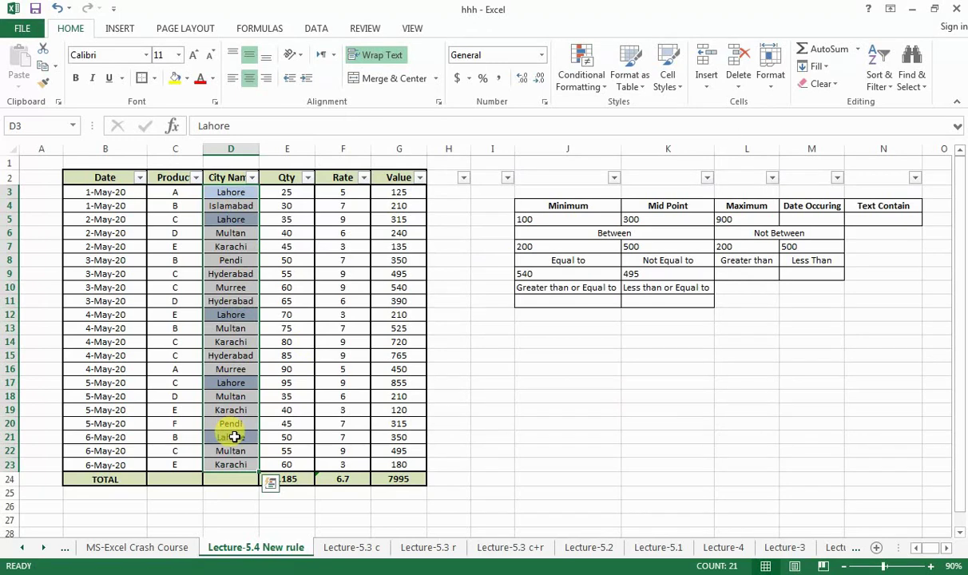
# Replace the city in cell D15 with Lal kila to test the beginning-with rule
pyautogui.click(231, 355)
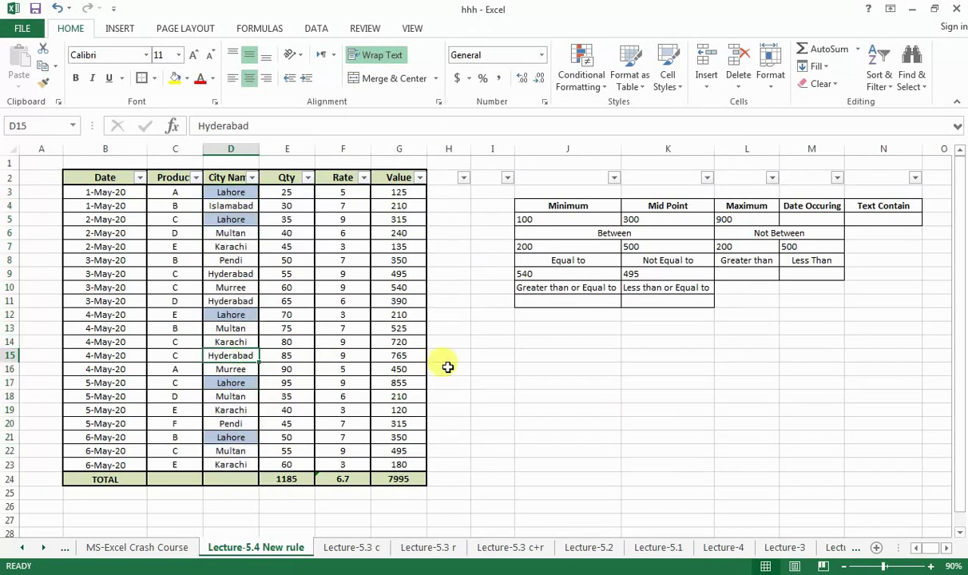
pyautogui.write('Lah')
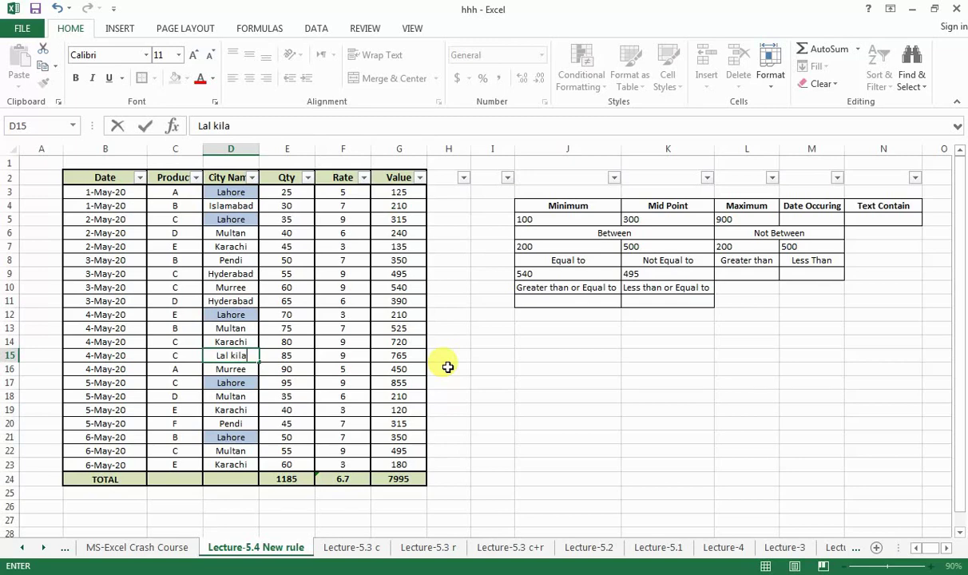
pyautogui.press('Return')
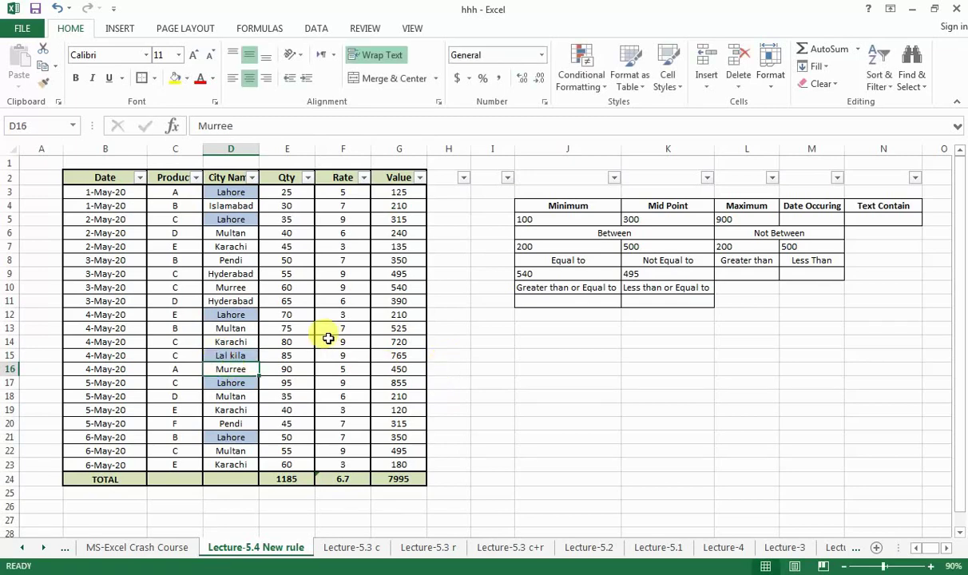
# Undo the city change in D15 and the beginning-with rule on the City Name cells
pyautogui.hotkey('ctrl', 'z')
pyautogui.hotkey('ctrl', 'z')
pyautogui.hotkey('ctrl', 'z')
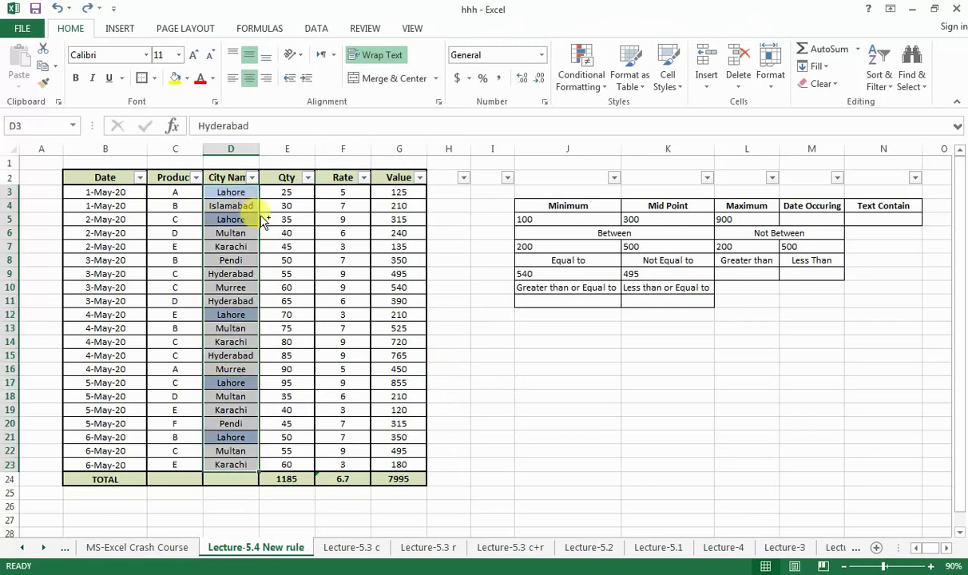
pyautogui.click(581, 83)
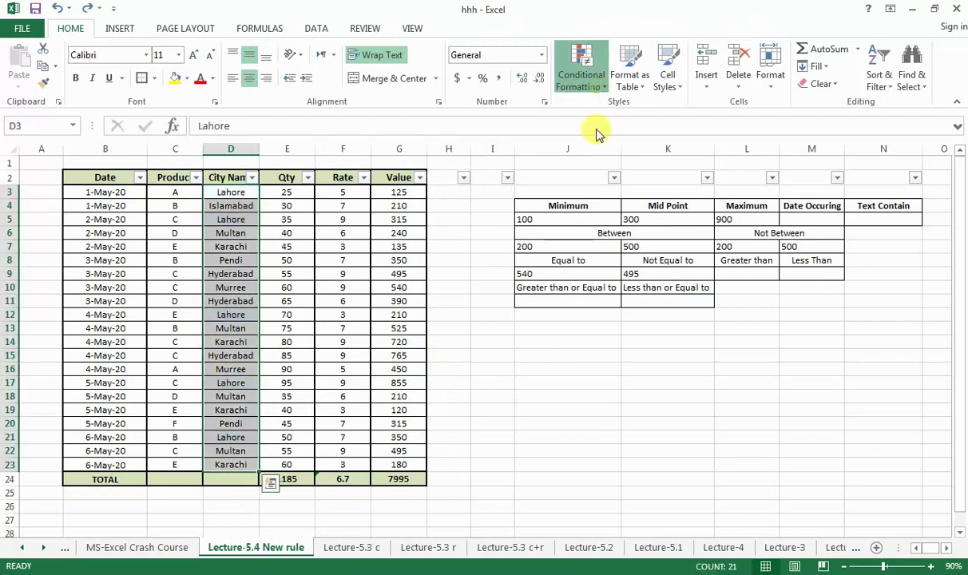
pyautogui.click(614, 271)
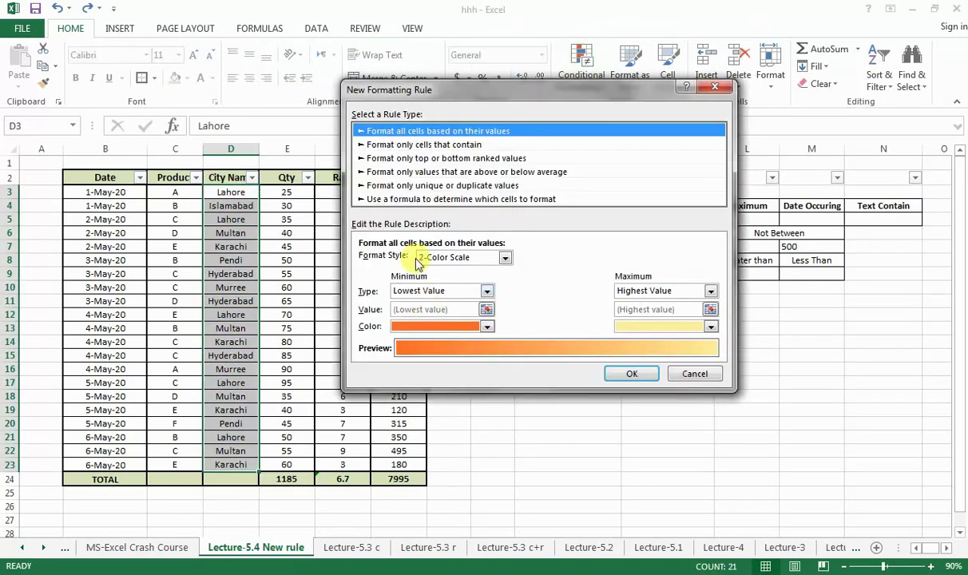
pyautogui.click(445, 146)
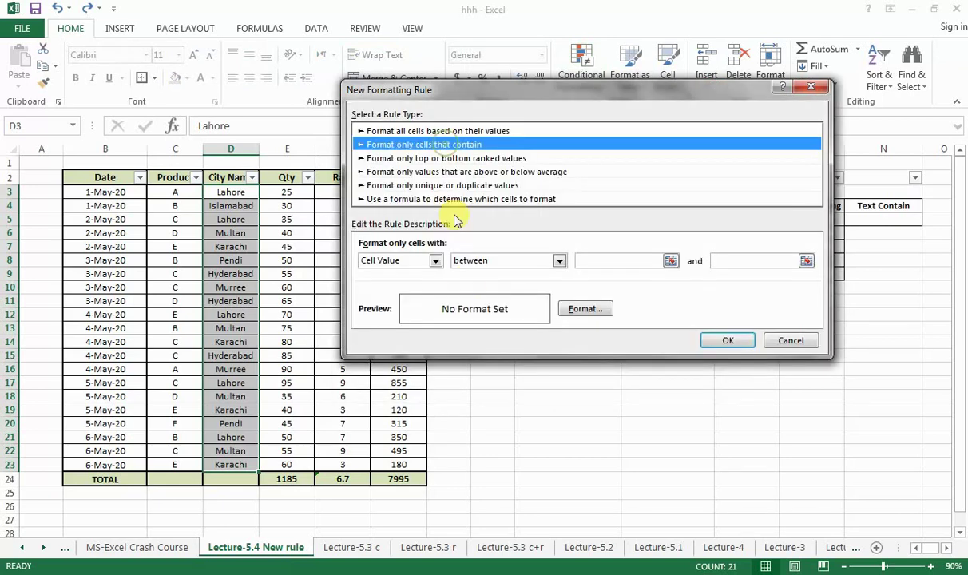
pyautogui.click(436, 261)
pyautogui.click(409, 286)
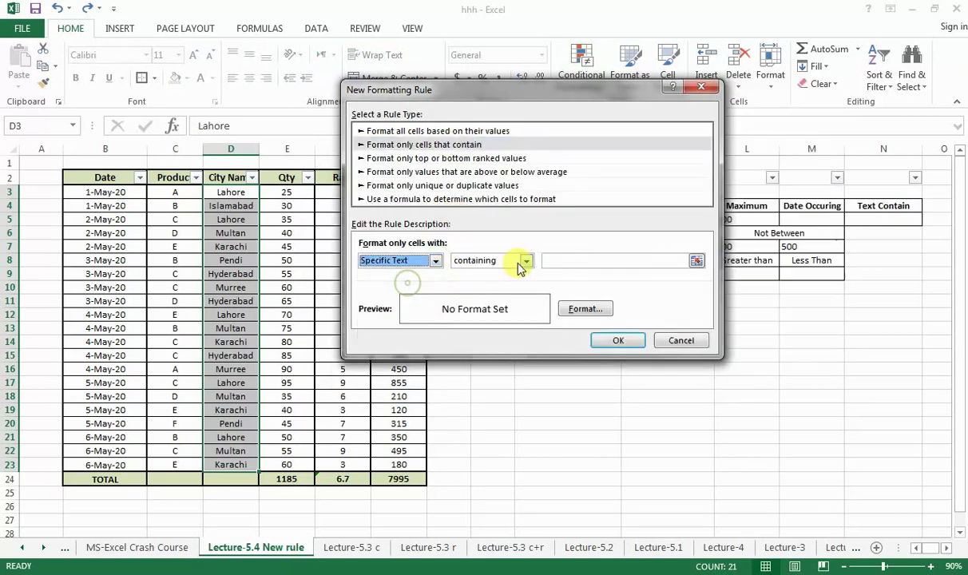
pyautogui.click(526, 262)
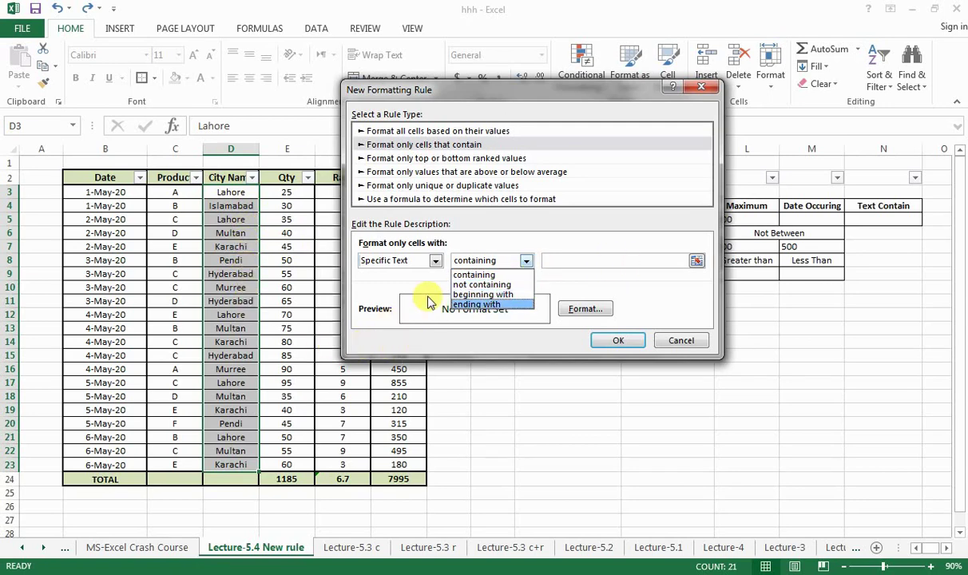
pyautogui.click(436, 264)
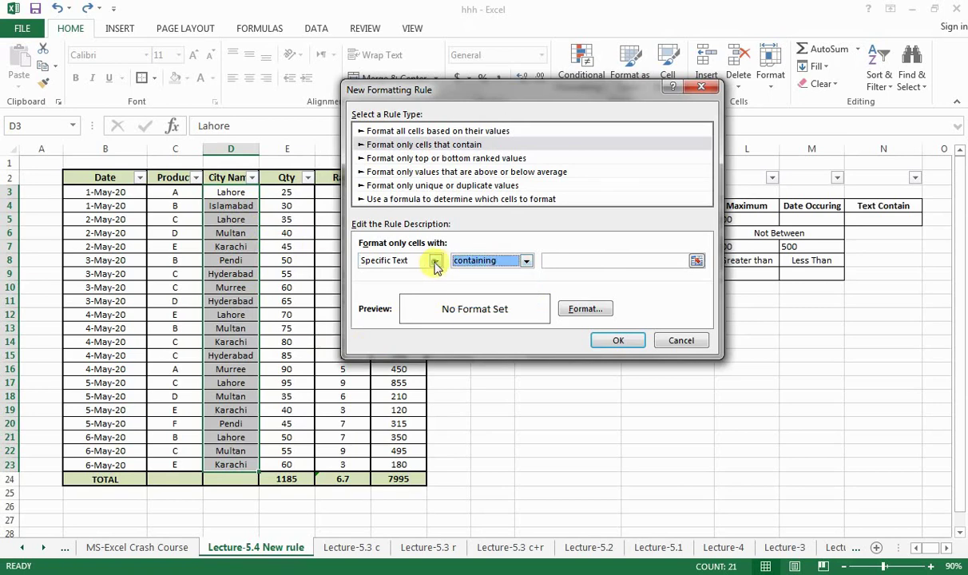
pyautogui.click(435, 262)
pyautogui.click(404, 295)
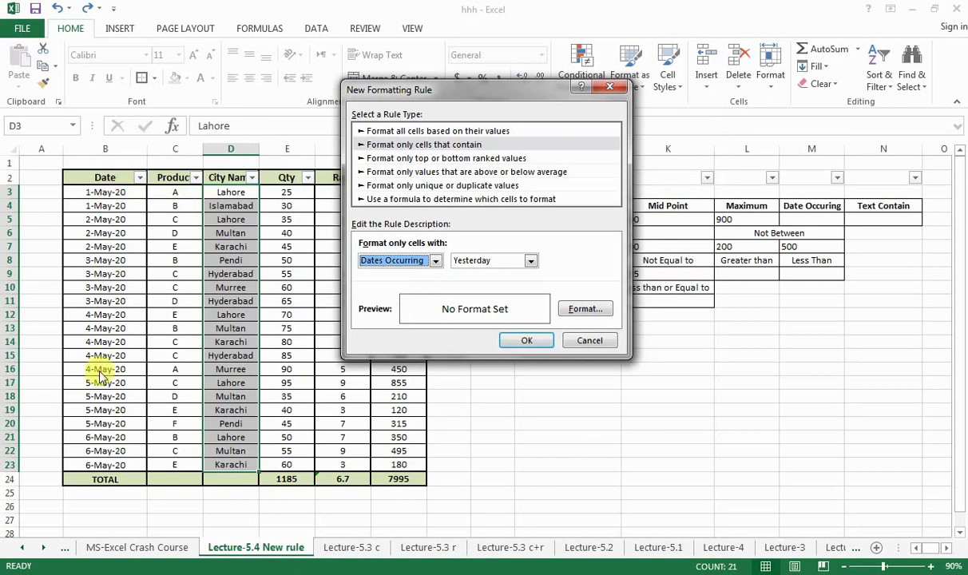
pyautogui.click(589, 339)
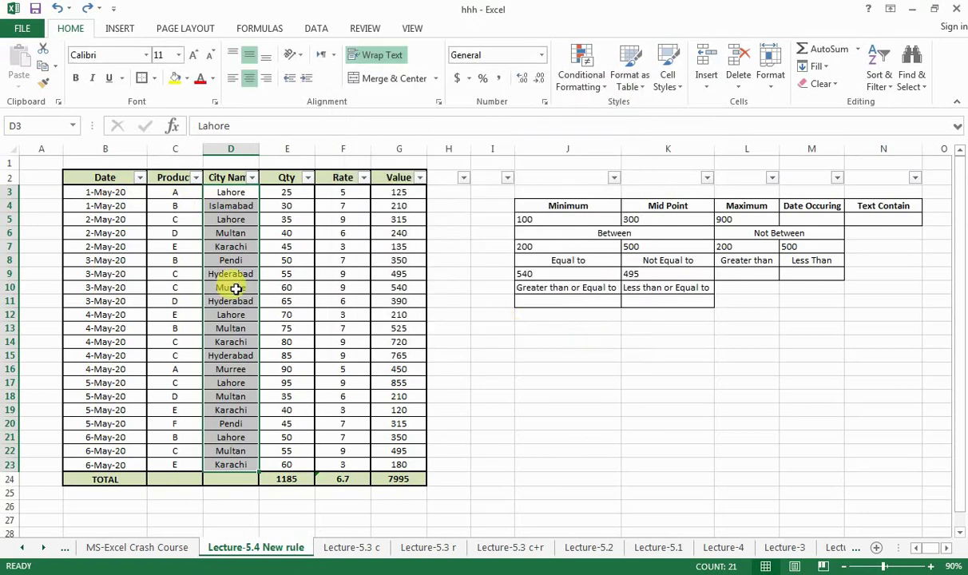
# Set up a new formatting rule on the Date cells B3:B23 for dates occurring Yesterday
pyautogui.moveTo(119, 195); pyautogui.dragTo(119, 465)
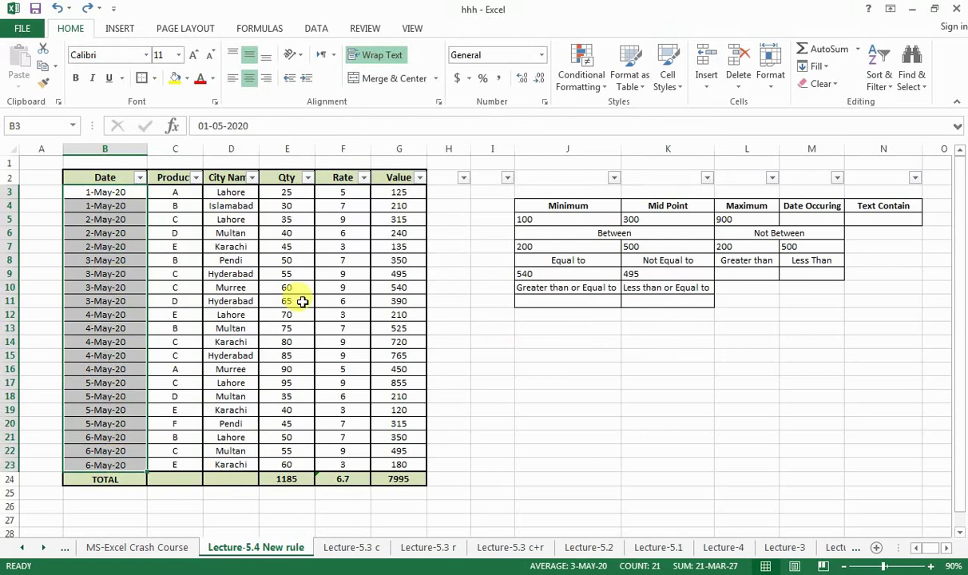
pyautogui.click(583, 84)
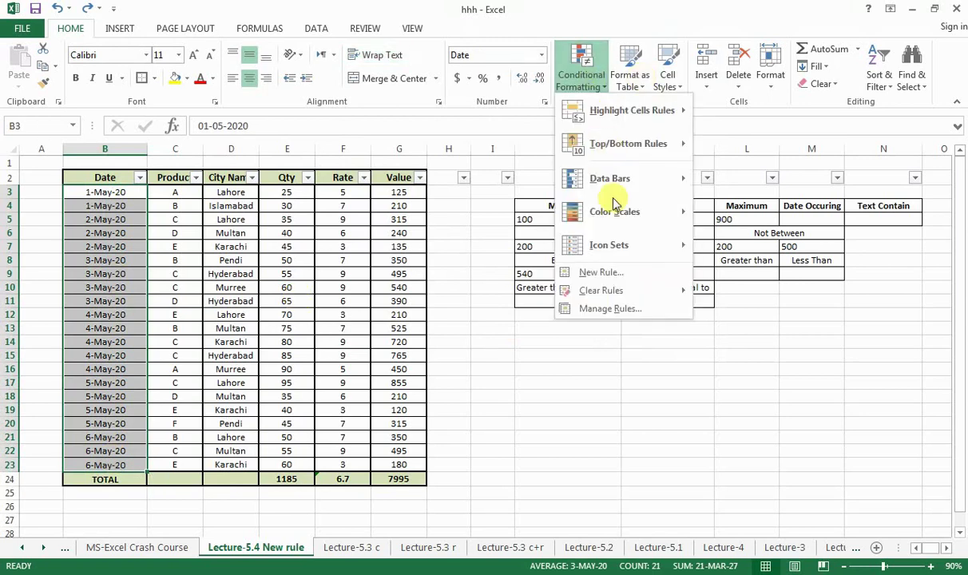
pyautogui.click(611, 273)
pyautogui.click(410, 128)
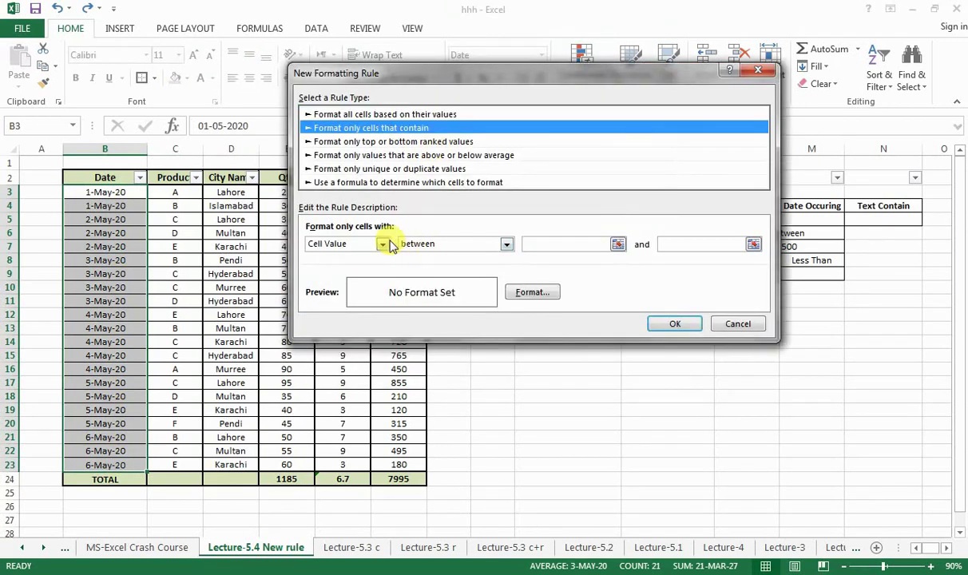
pyautogui.click(383, 244)
pyautogui.click(350, 273)
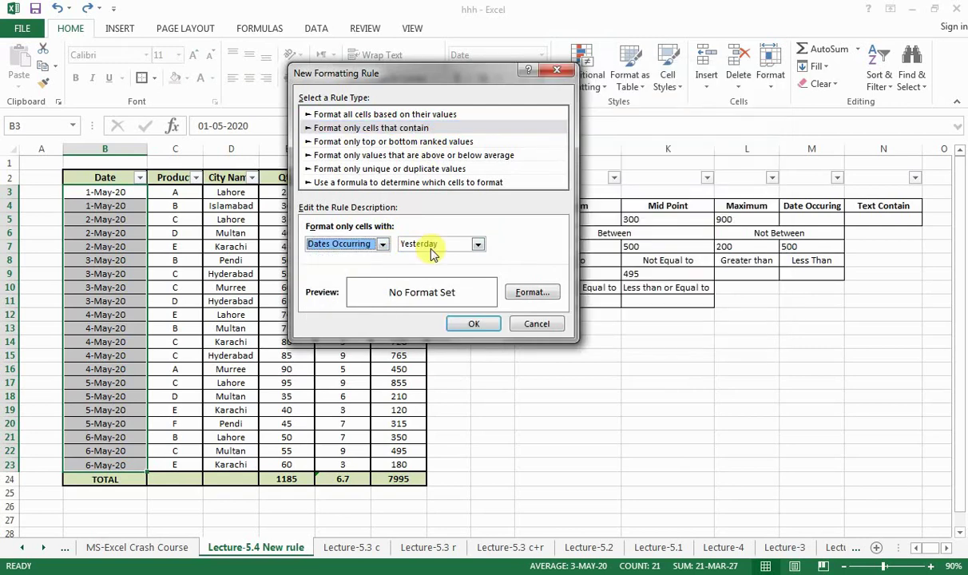
pyautogui.click(477, 246)
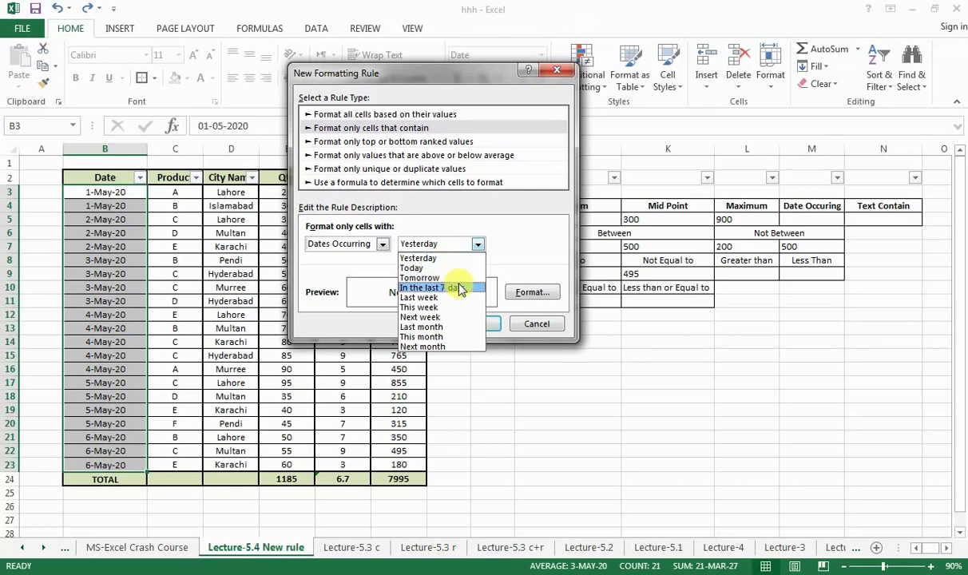
pyautogui.click(427, 258)
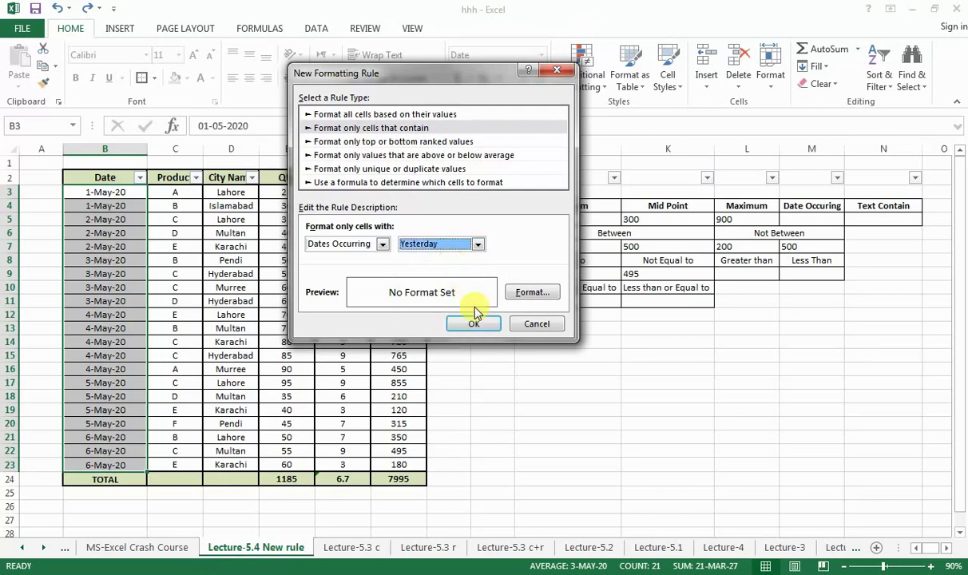
# Give the Yesterday rule a blue fill and apply it to the Date cells
pyautogui.click(519, 294)
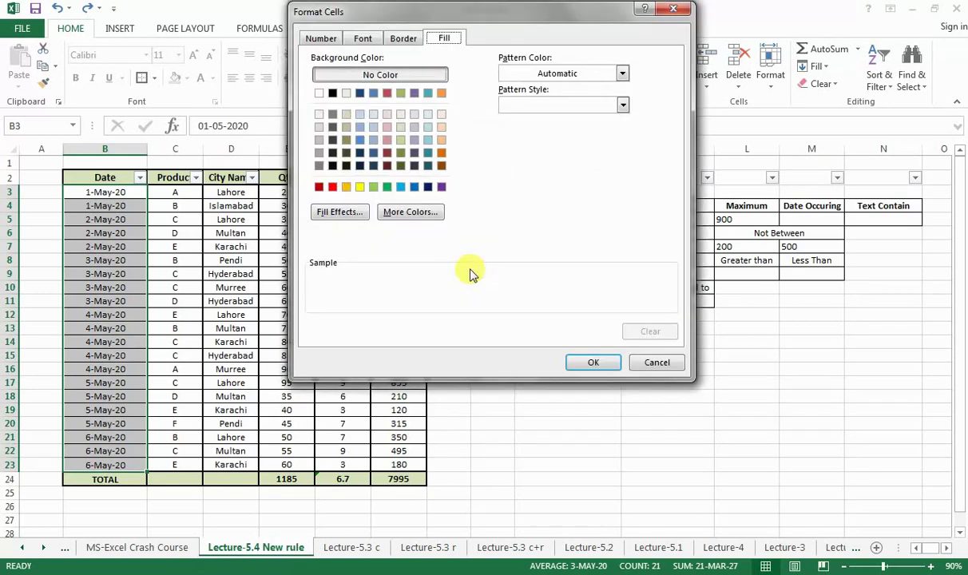
pyautogui.click(360, 140)
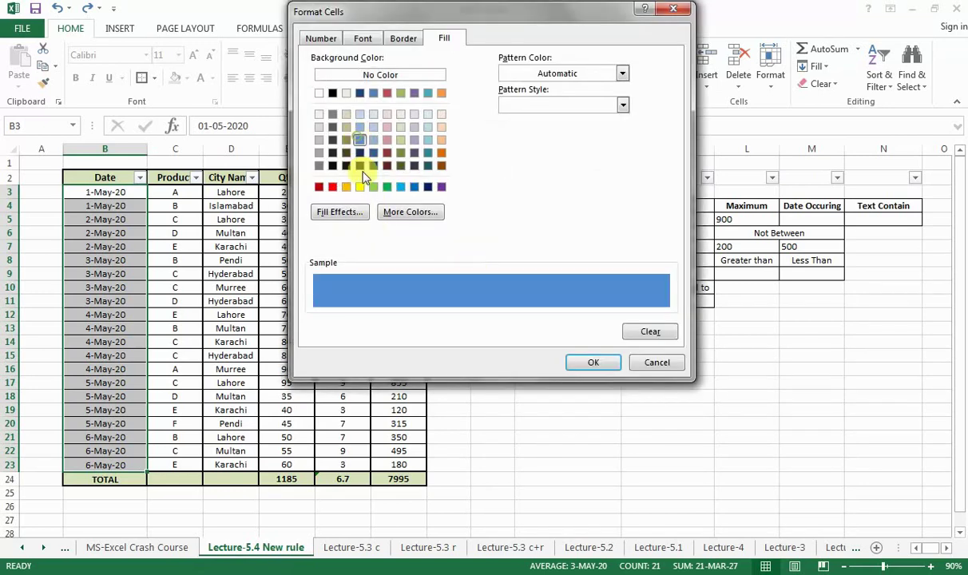
pyautogui.click(605, 368)
pyautogui.click(472, 324)
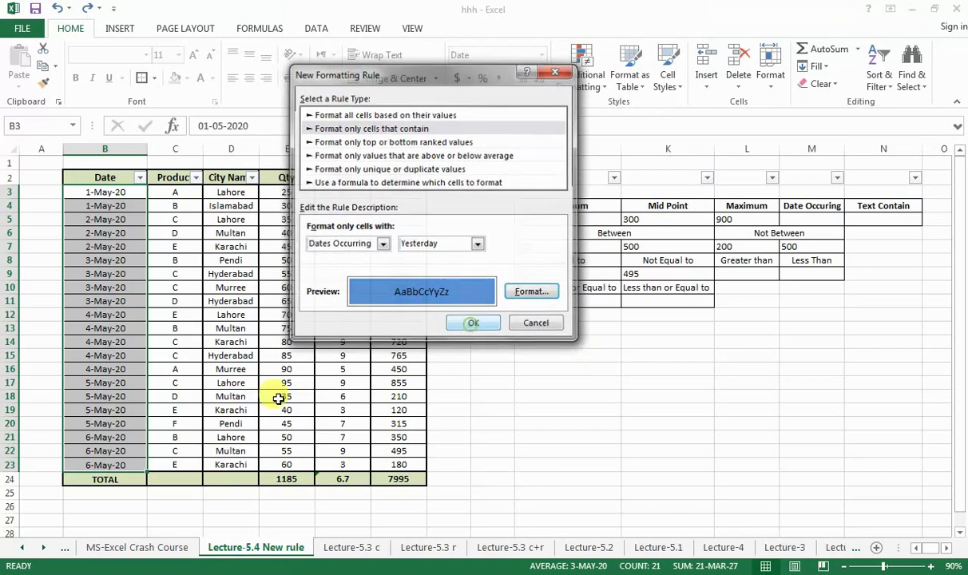
pyautogui.moveTo(119, 437); pyautogui.dragTo(122, 462)
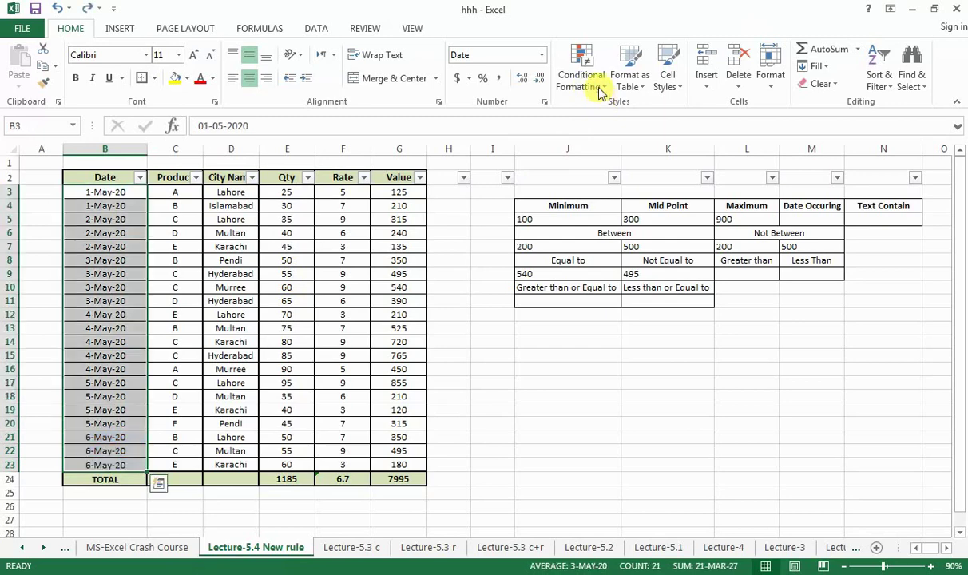
pyautogui.click(601, 92)
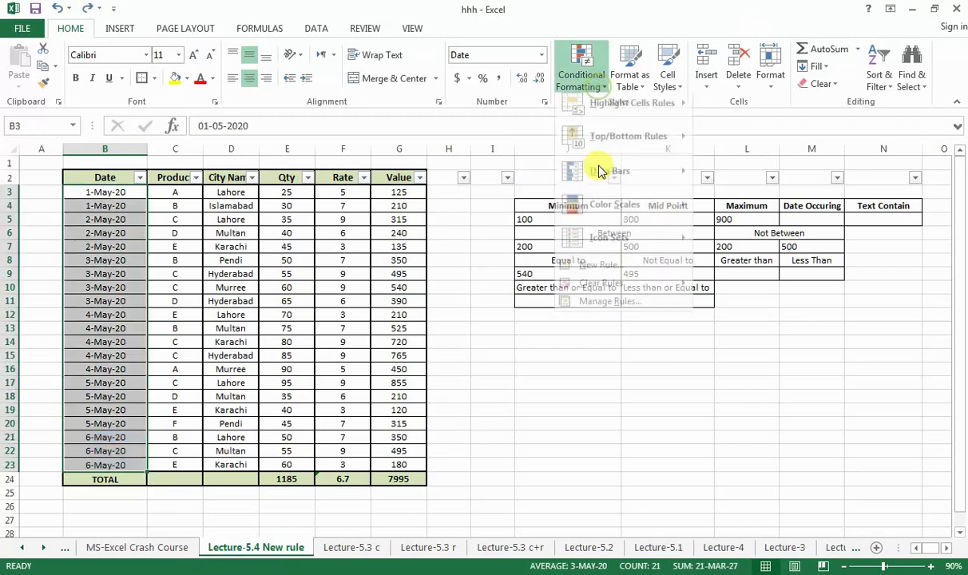
pyautogui.click(601, 274)
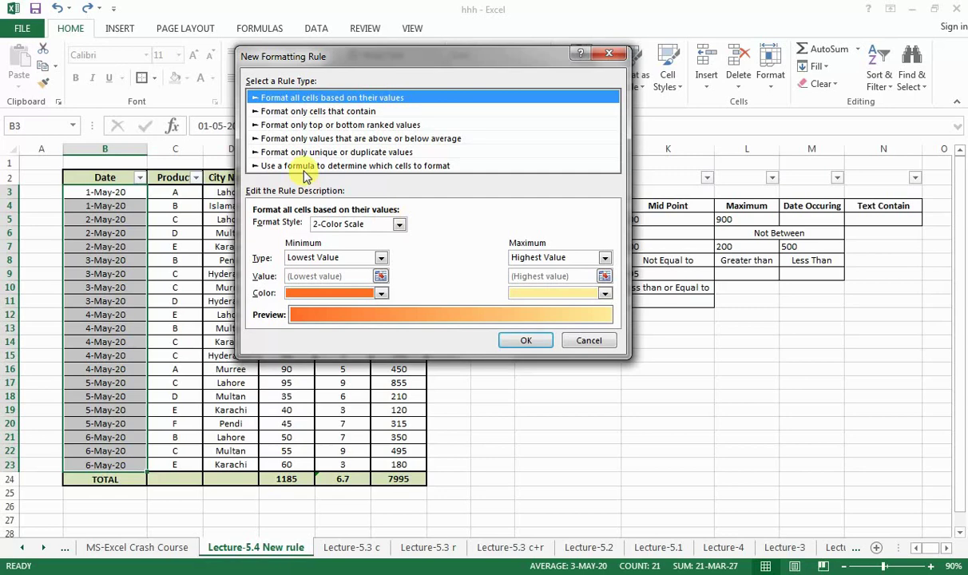
pyautogui.click(319, 111)
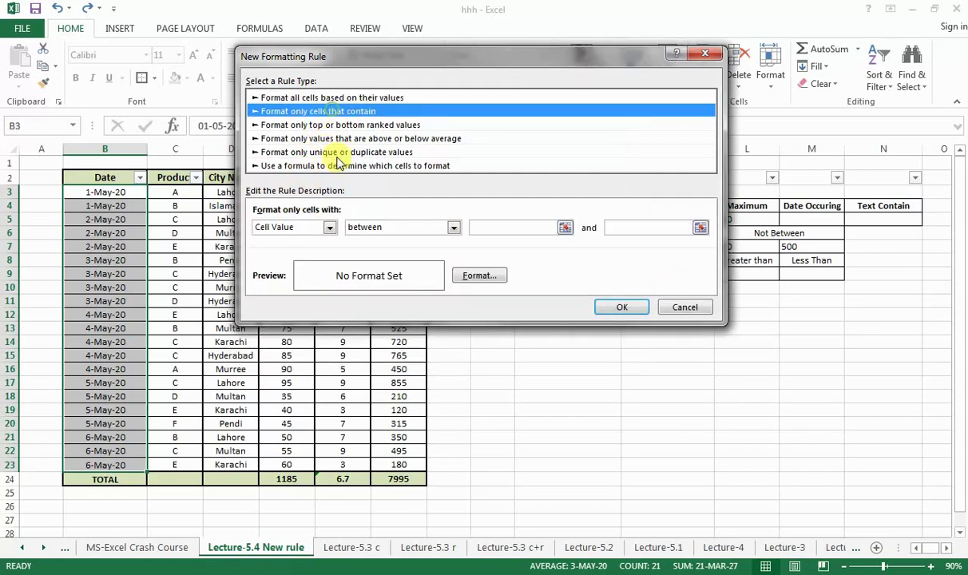
pyautogui.click(329, 226)
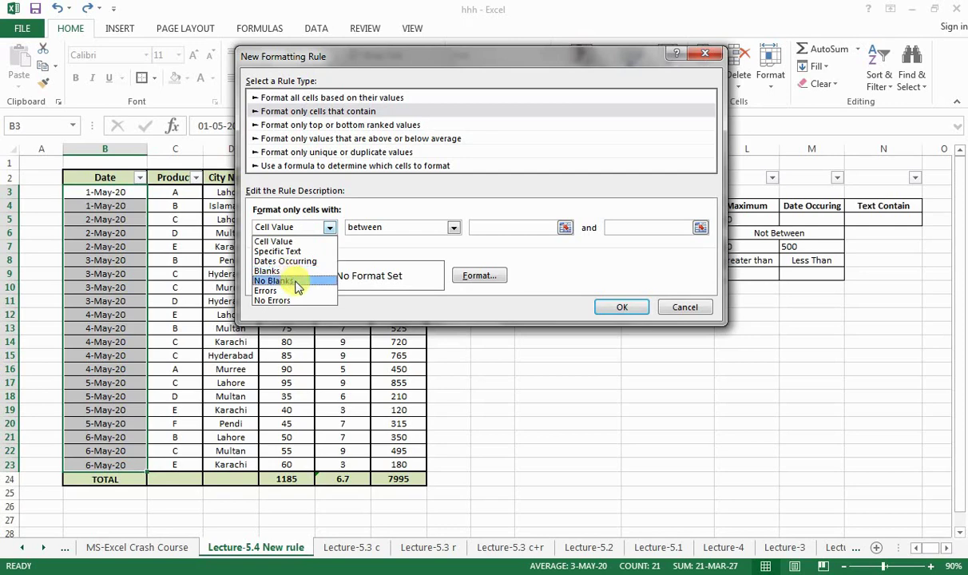
pyautogui.click(330, 231)
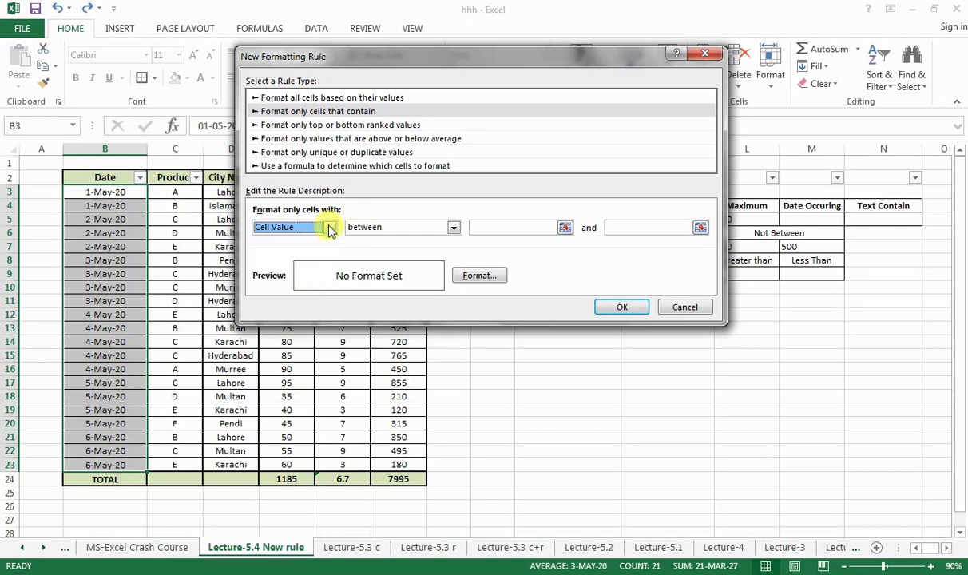
pyautogui.click(347, 126)
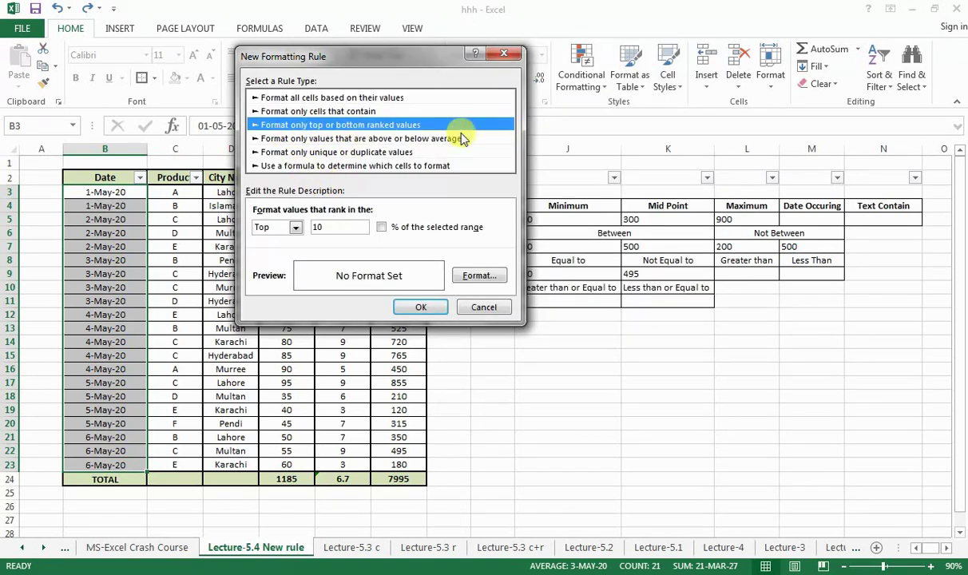
pyautogui.click(487, 307)
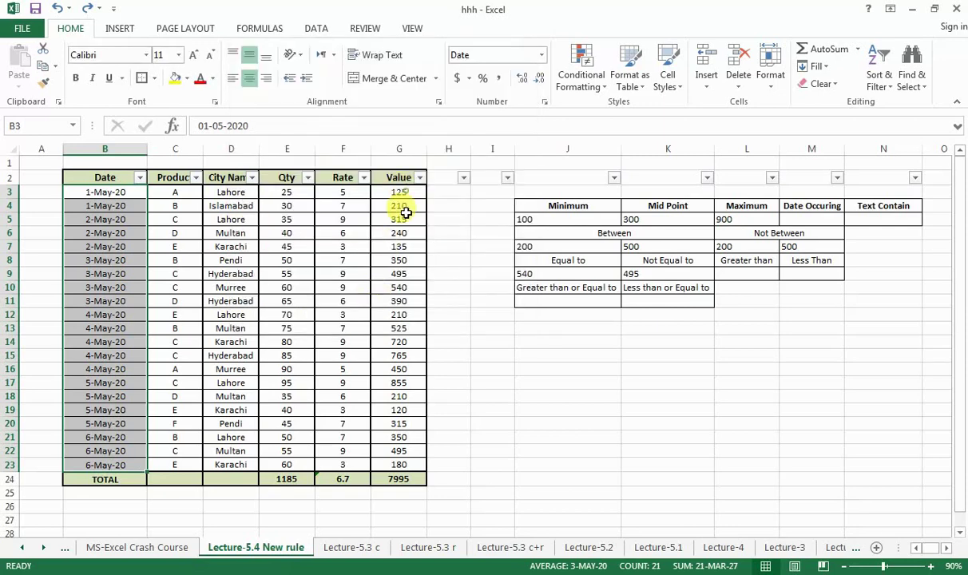
# Set up a new formatting rule on the Value cells G3:G23 for values ranked in the Top 10
pyautogui.moveTo(404, 195); pyautogui.dragTo(403, 463)
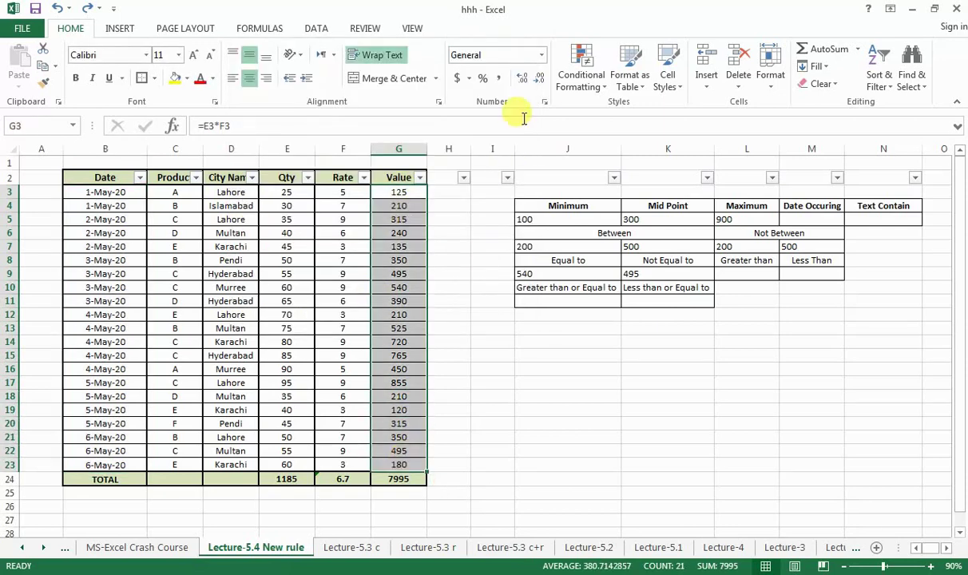
pyautogui.click(581, 76)
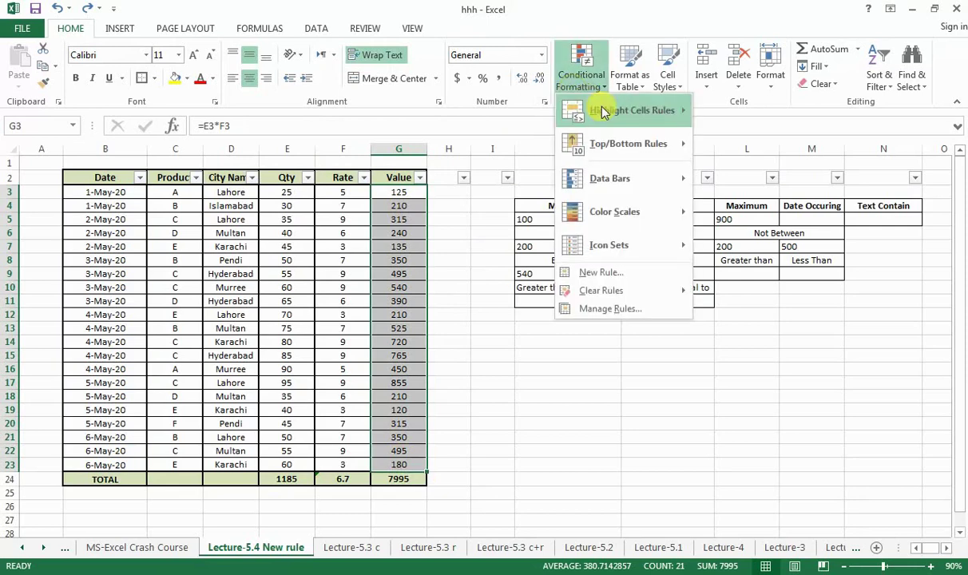
pyautogui.click(591, 273)
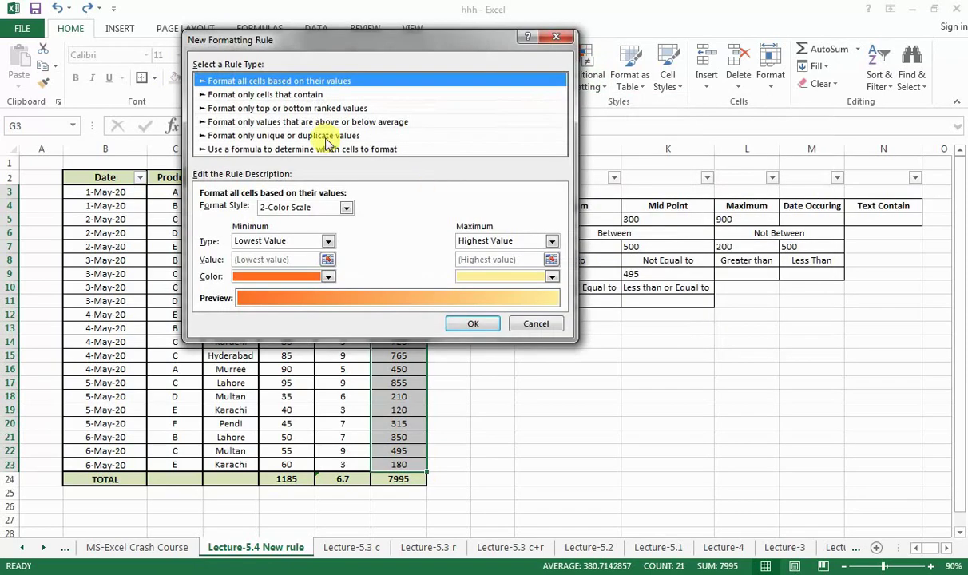
pyautogui.click(288, 109)
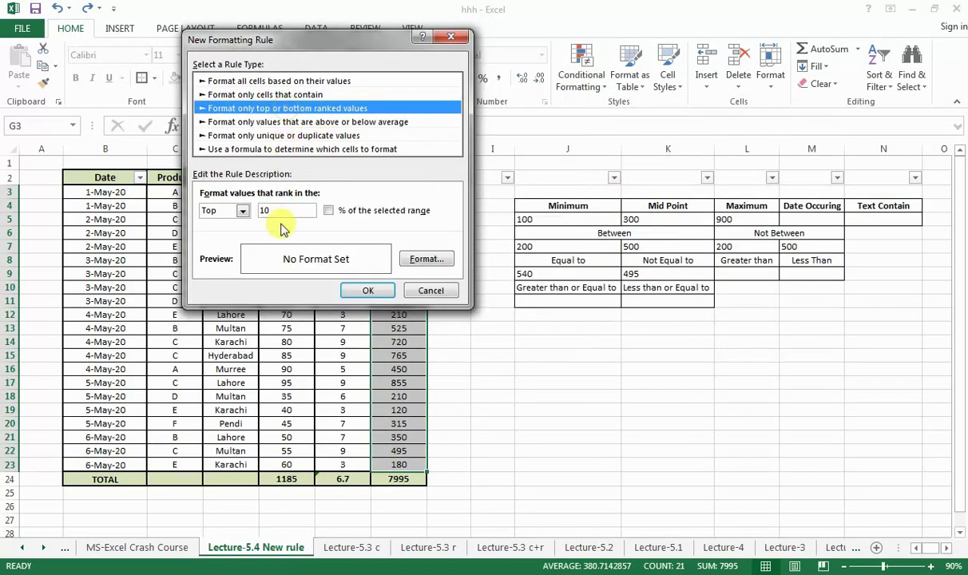
pyautogui.click(242, 210)
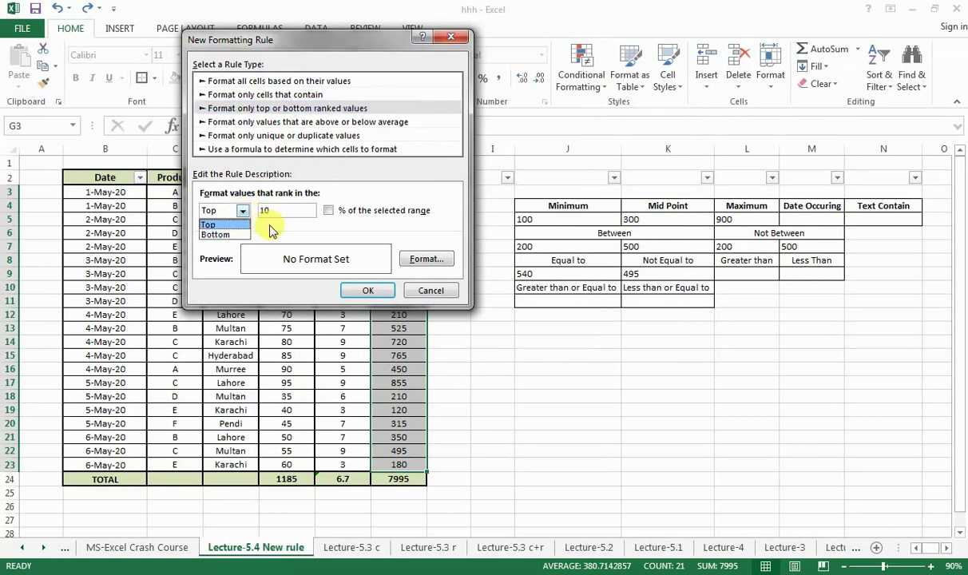
pyautogui.click(240, 225)
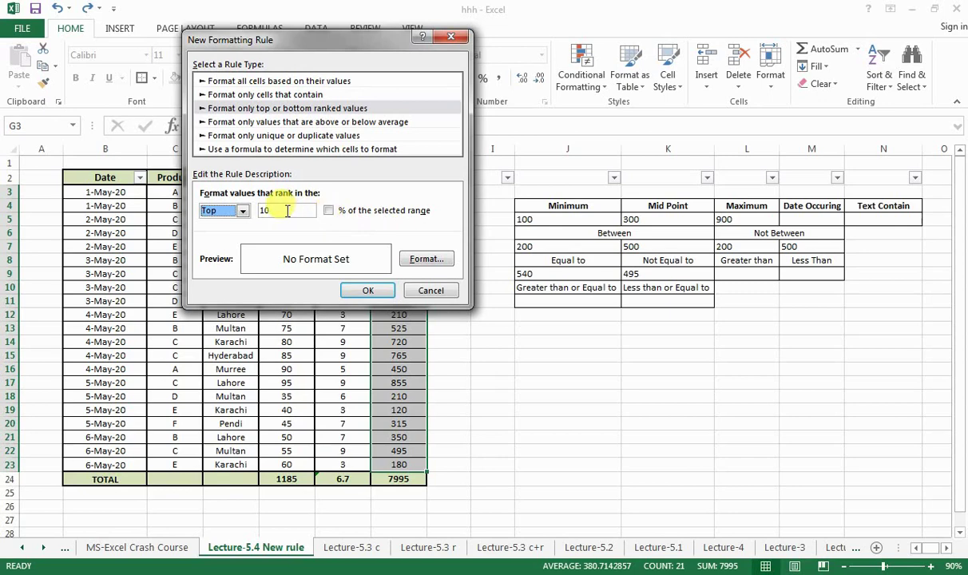
# Give the Top 10 rule a blue fill and apply it to the Value cells
pyautogui.click(426, 259)
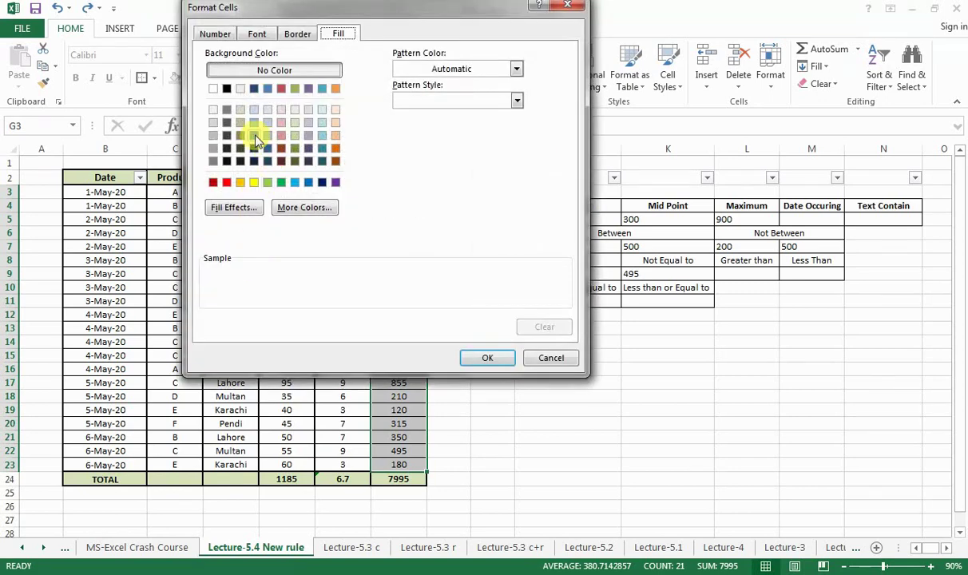
pyautogui.click(254, 135)
pyautogui.click(506, 359)
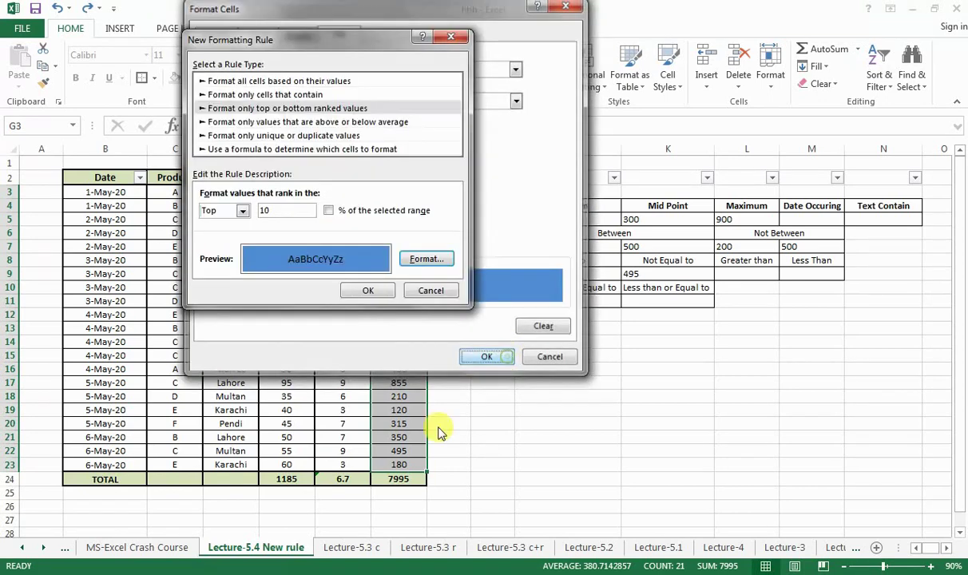
pyautogui.click(366, 287)
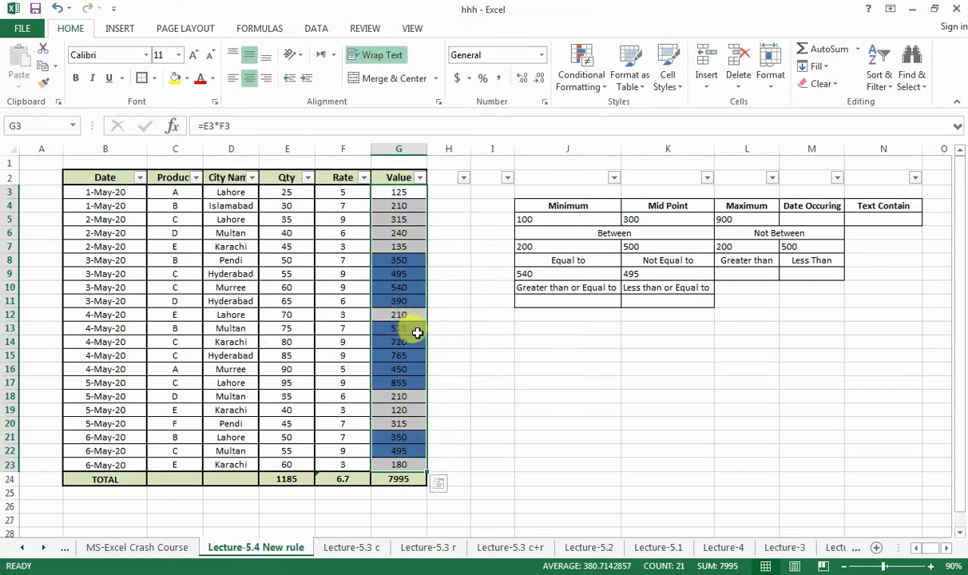
# Start a custom sort of the table B2:G23, headers included, with Value as the sort column
pyautogui.moveTo(118, 185); pyautogui.dragTo(400, 462)
pyautogui.rightClick(377, 424)
pyautogui.moveTo(447, 326)
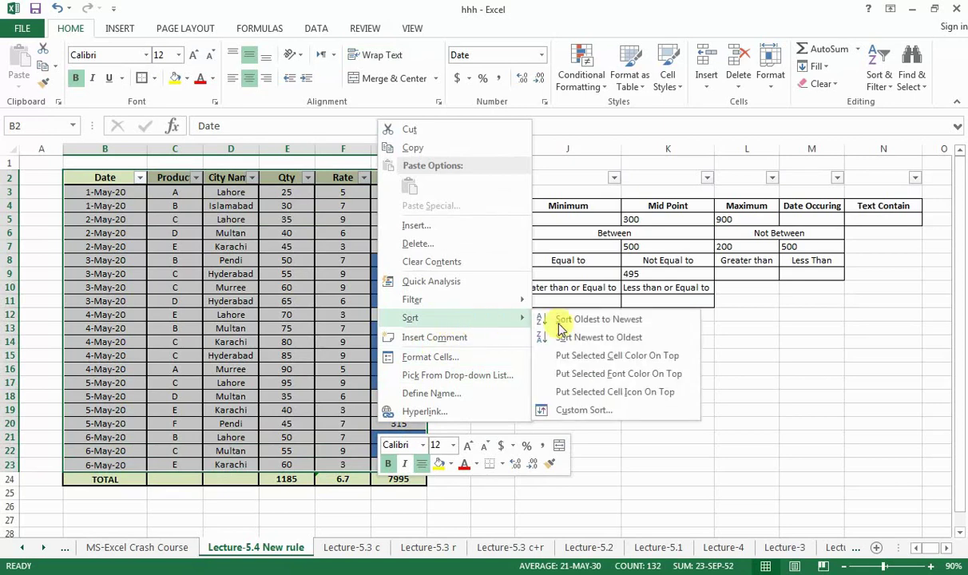
pyautogui.click(581, 409)
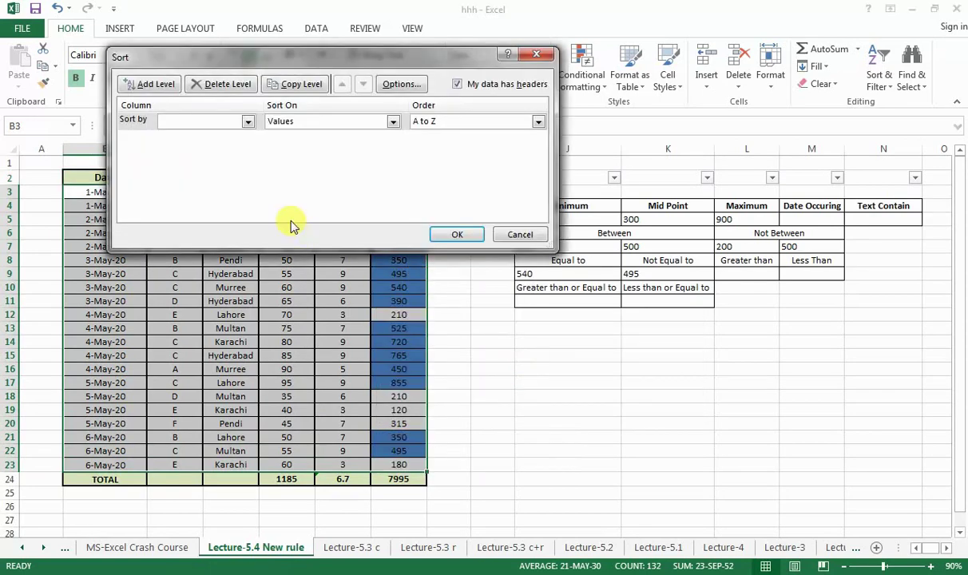
pyautogui.click(248, 121)
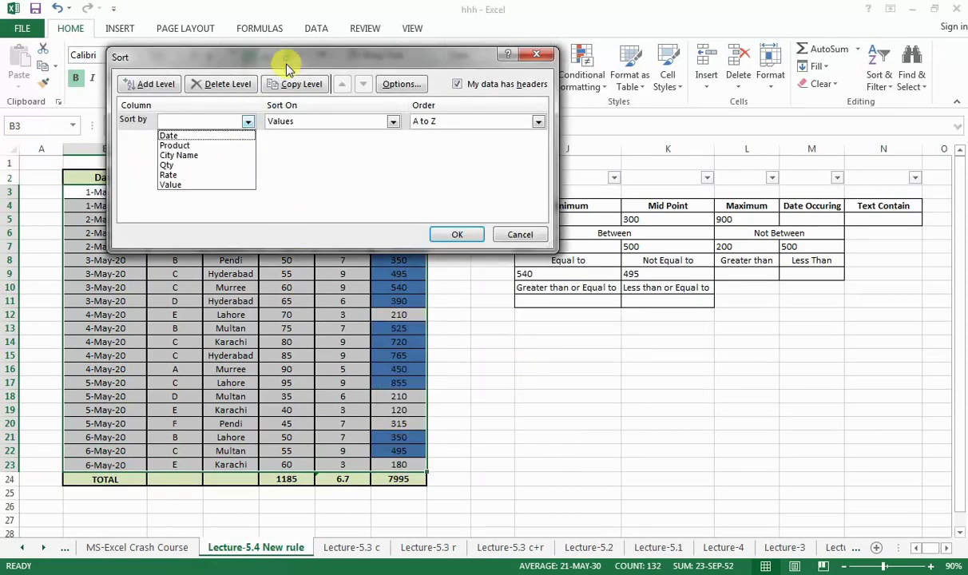
pyautogui.moveTo(288, 65); pyautogui.dragTo(430, 306)
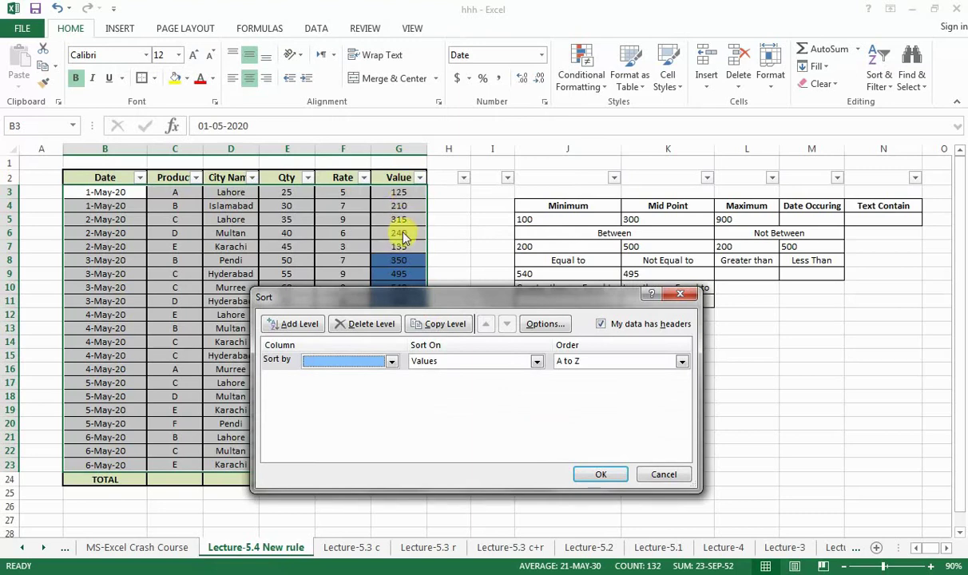
pyautogui.click(393, 362)
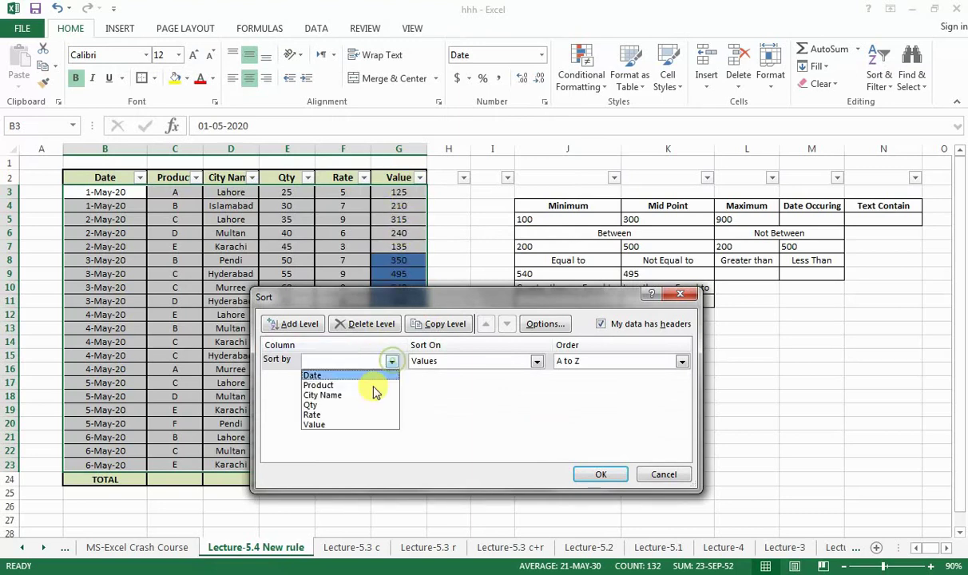
pyautogui.click(324, 425)
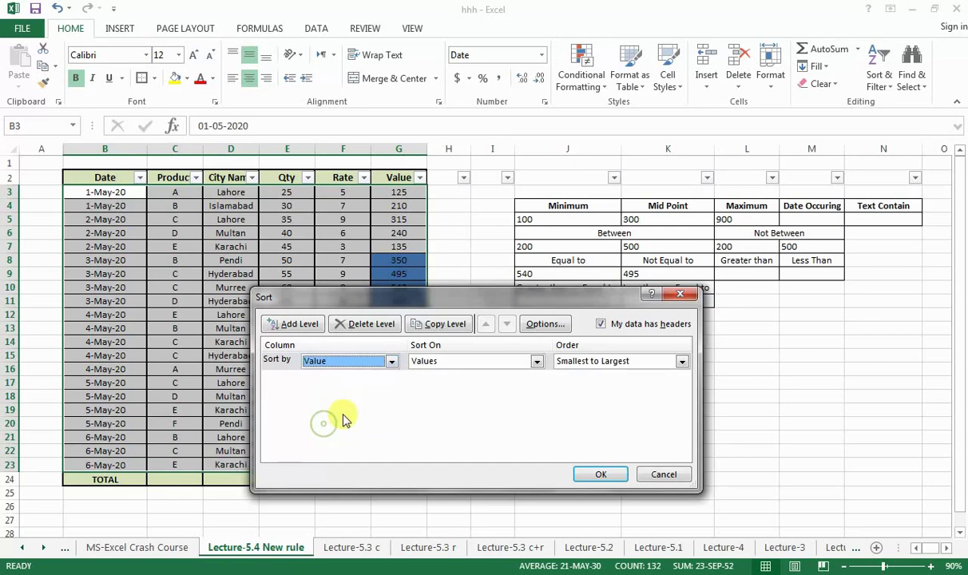
# Sort the table on the Value column's cell color, with the blue cells on top
pyautogui.click(538, 363)
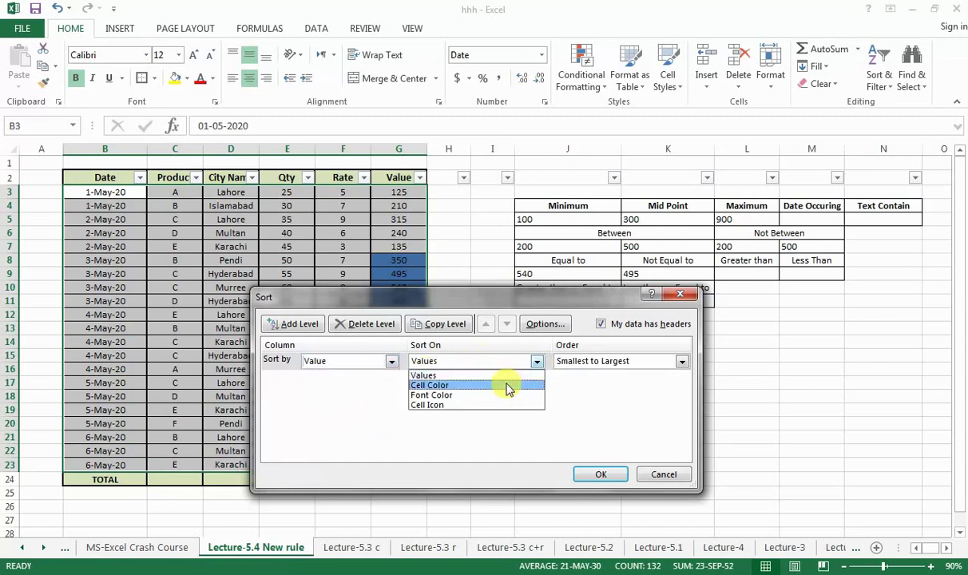
pyautogui.click(505, 386)
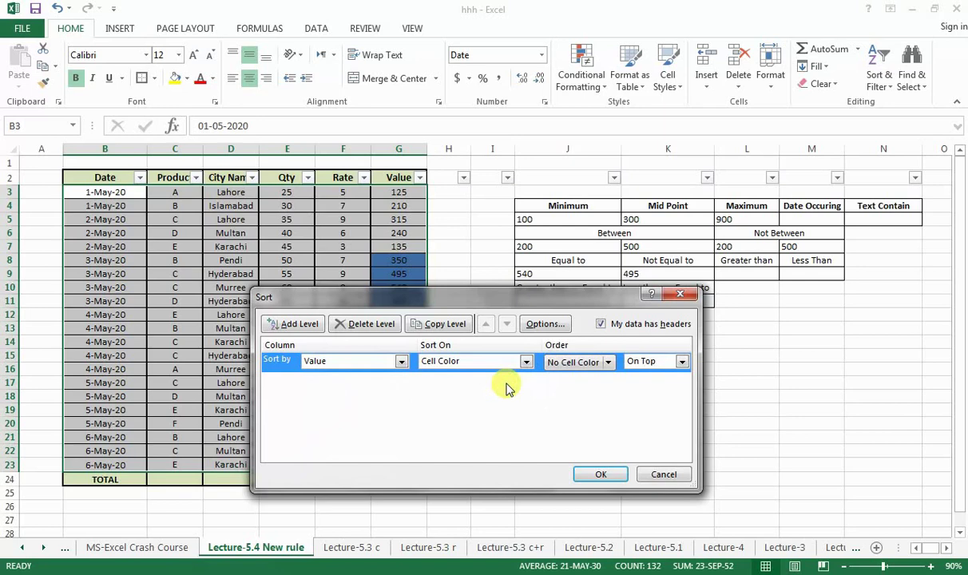
pyautogui.click(607, 363)
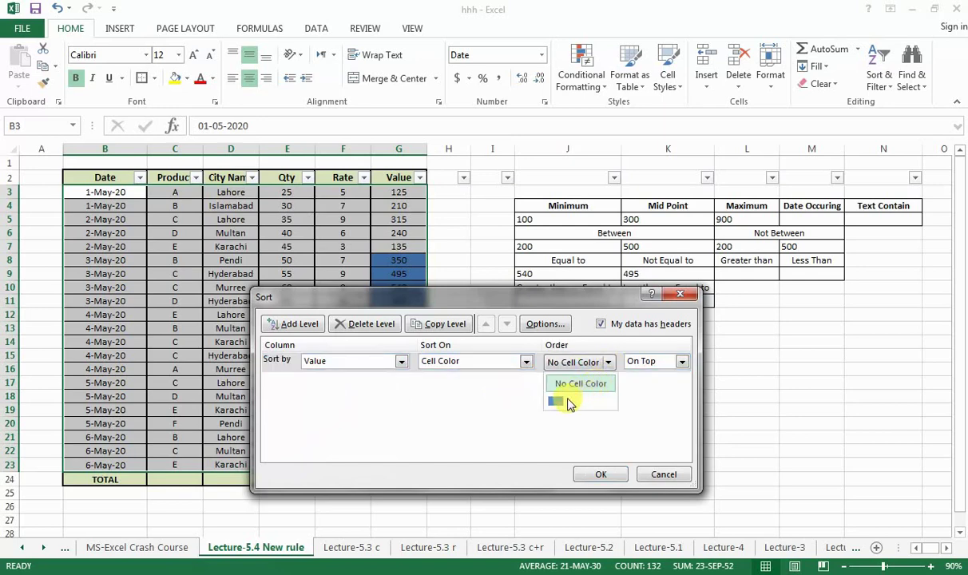
pyautogui.click(563, 404)
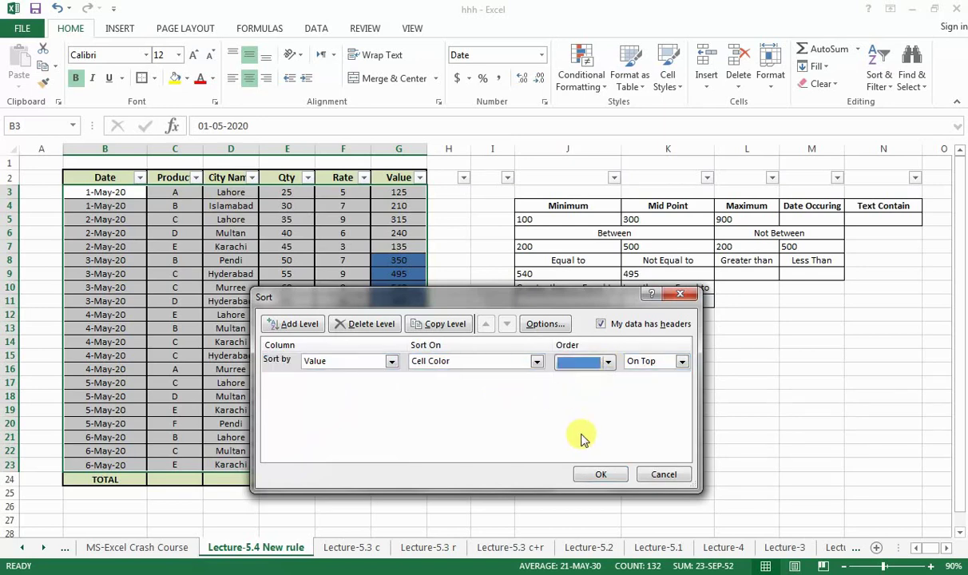
pyautogui.click(684, 363)
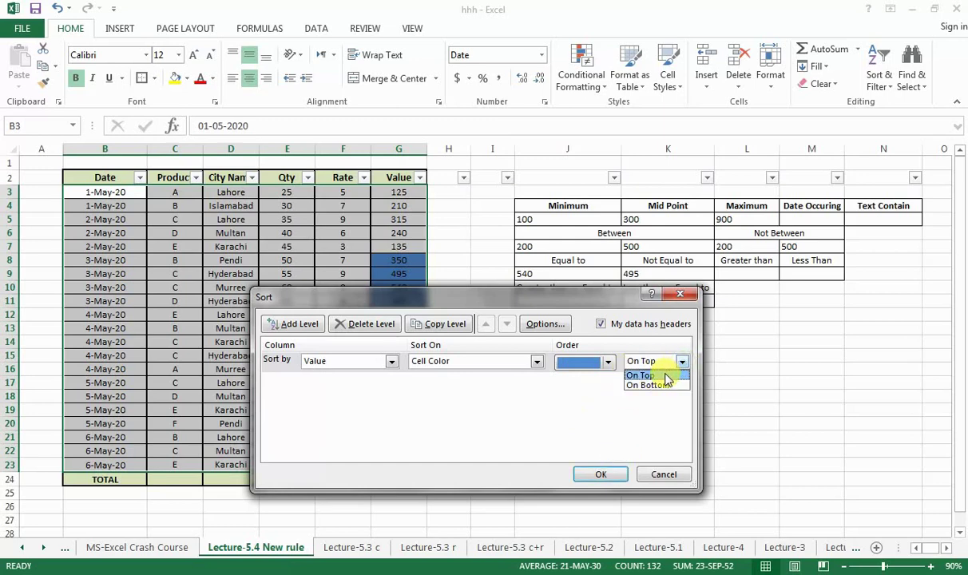
pyautogui.click(667, 376)
pyautogui.click(618, 475)
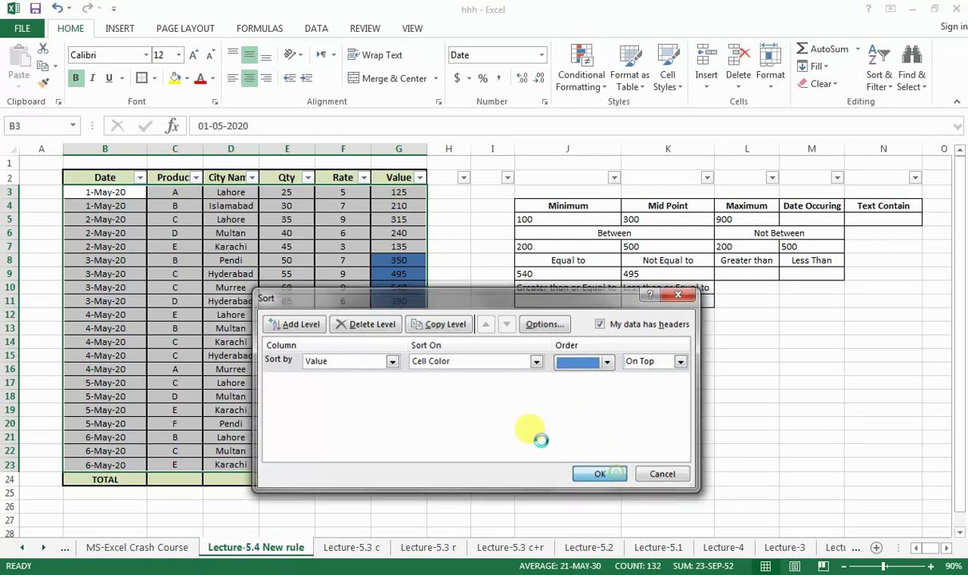
# Select the blue cells G3:G13, and undo the color sort and the Top 10 rule
pyautogui.click(408, 193)
pyautogui.moveTo(412, 205); pyautogui.dragTo(410, 321)
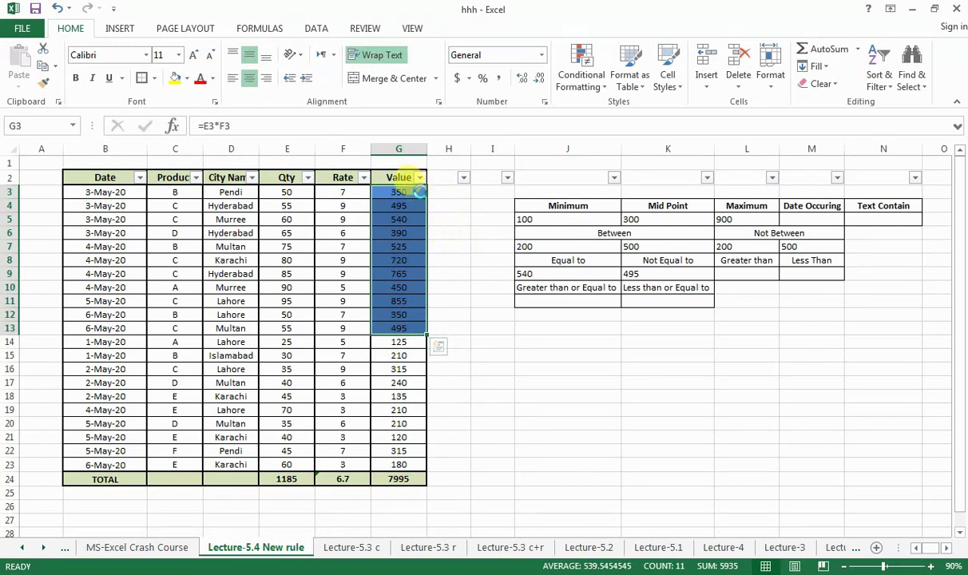
pyautogui.hotkey('ctrl', 'z')
pyautogui.hotkey('ctrl', 'z')
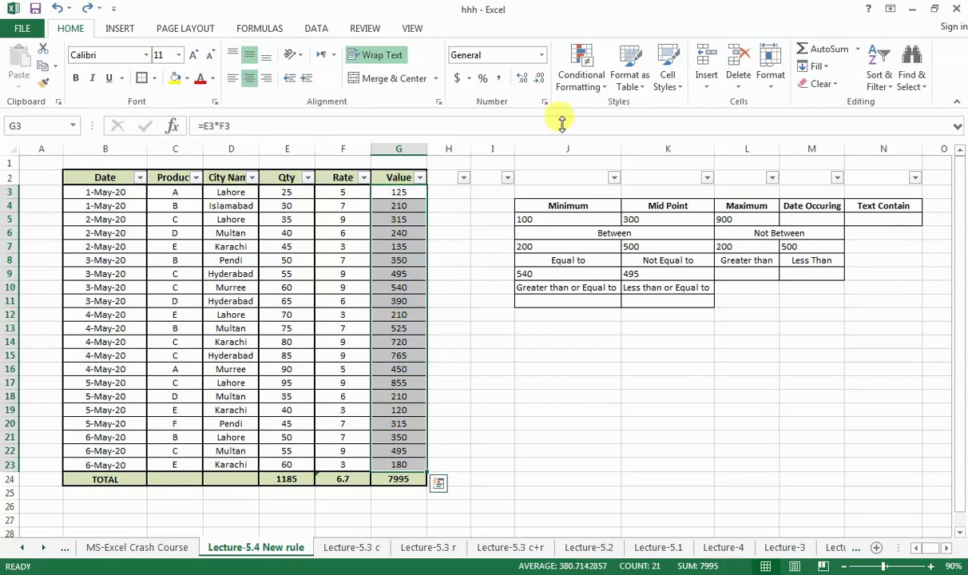
# Set up a new formatting rule on the Value cells G3:G23 for values ranked in the Bottom 10
pyautogui.click(591, 87)
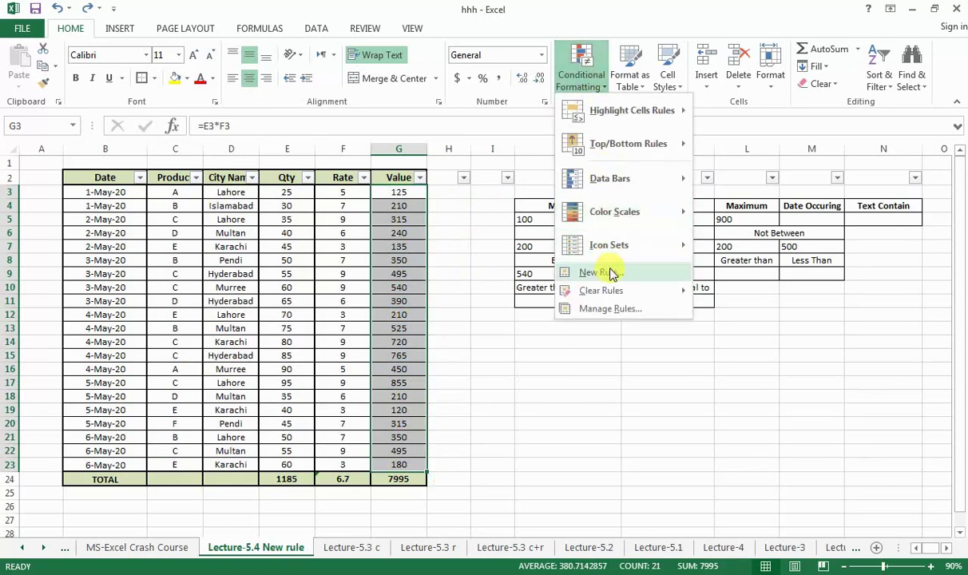
pyautogui.click(609, 269)
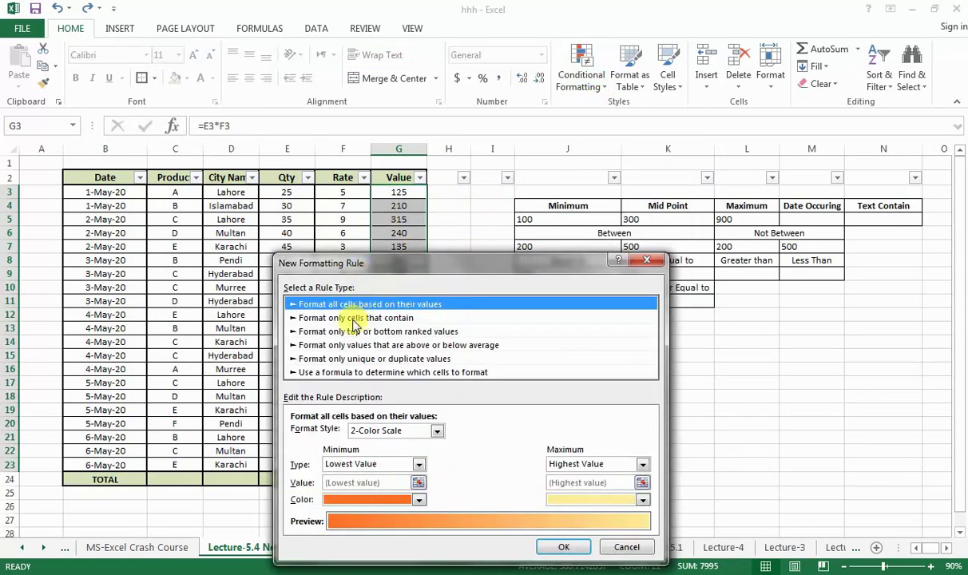
pyautogui.click(352, 318)
pyautogui.click(356, 332)
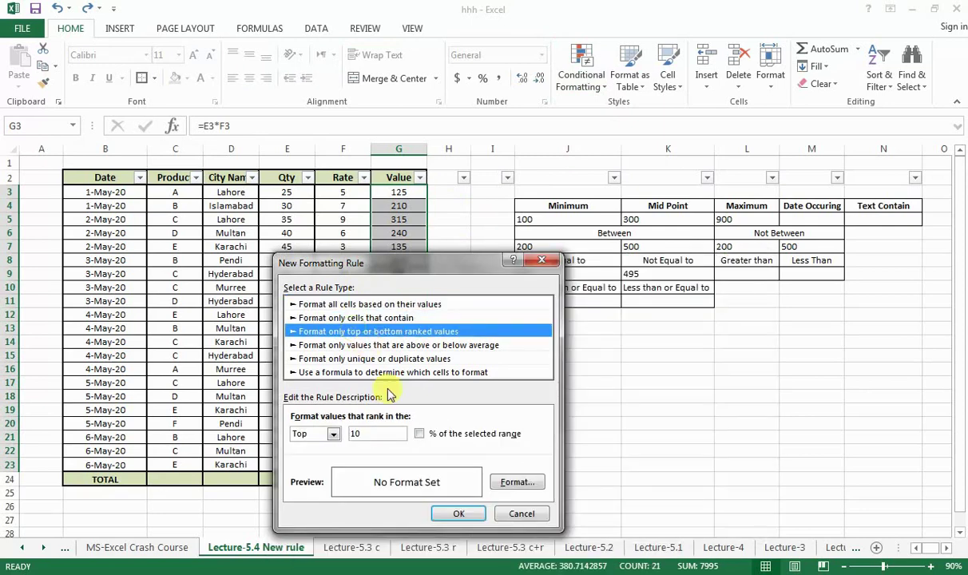
pyautogui.click(332, 434)
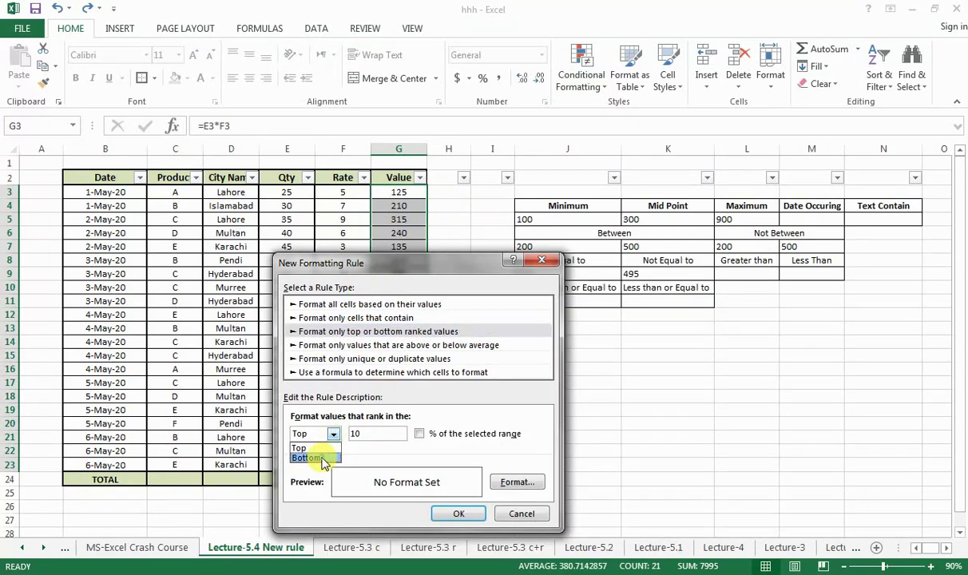
pyautogui.click(318, 458)
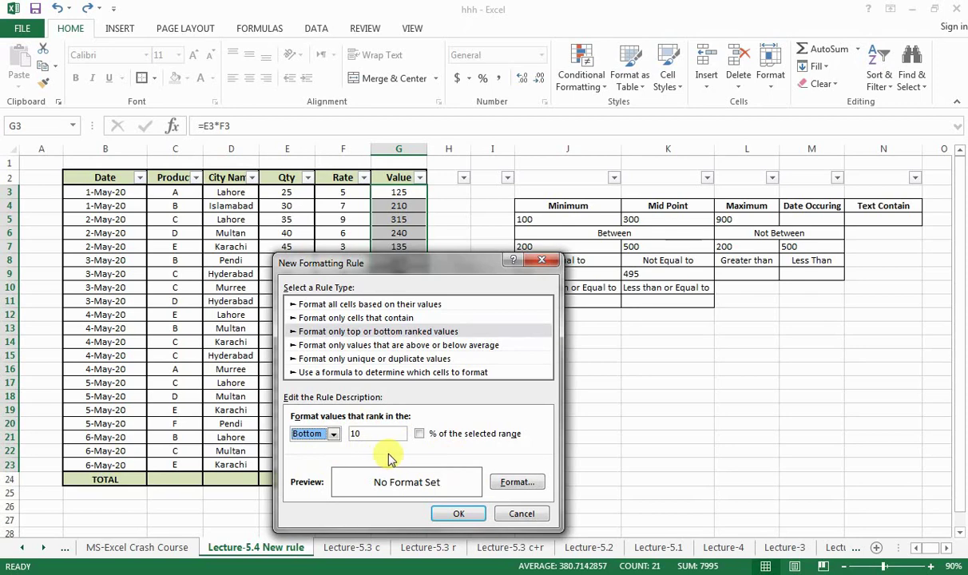
# Apply the Bottom 10 rule with a light green fill to the Value cells, and undo it
pyautogui.click(515, 483)
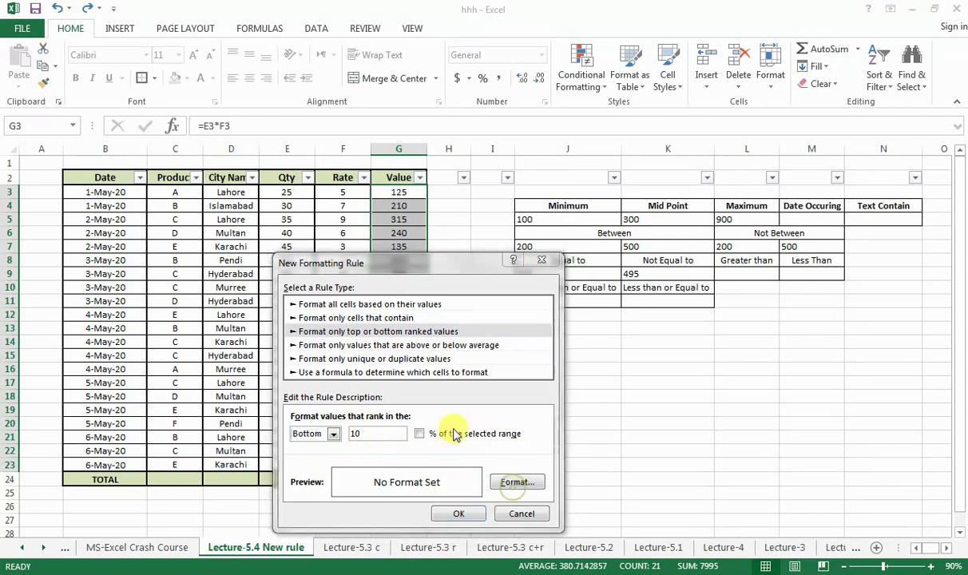
pyautogui.click(385, 330)
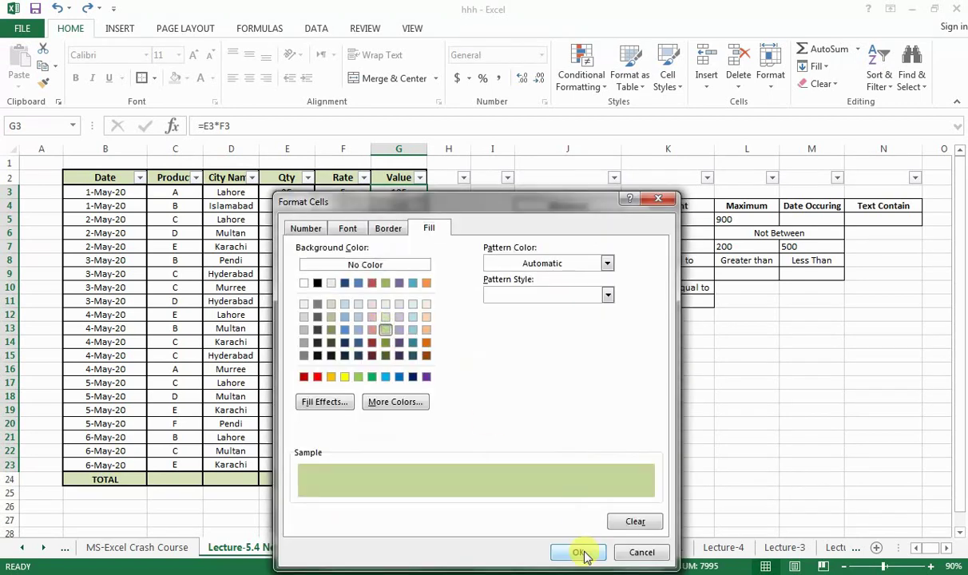
pyautogui.click(582, 554)
pyautogui.click(457, 511)
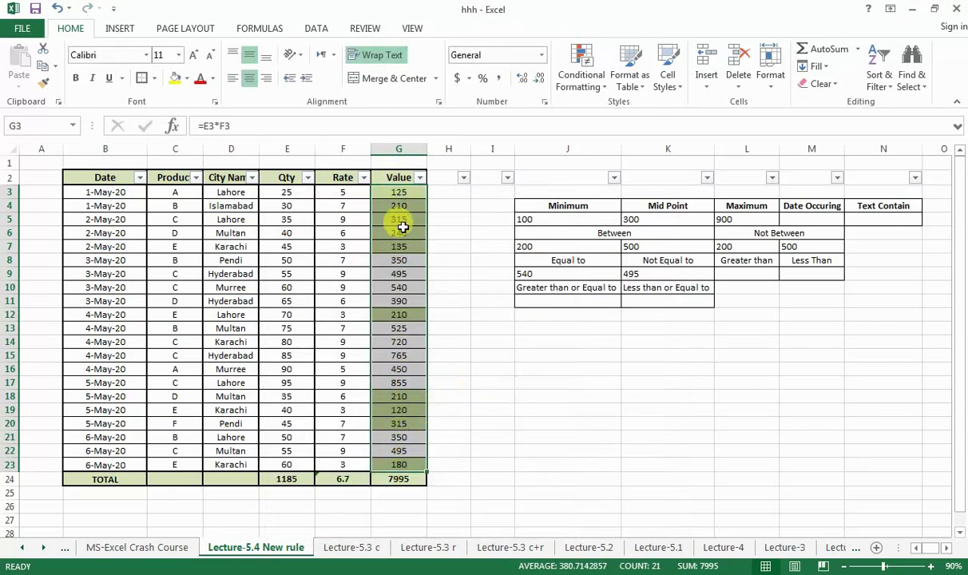
pyautogui.hotkey('ctrl', 'z')
# Set up a new formatting rule on the Value cells G3:G23 for values above the average of the selected range
pyautogui.click(598, 82)
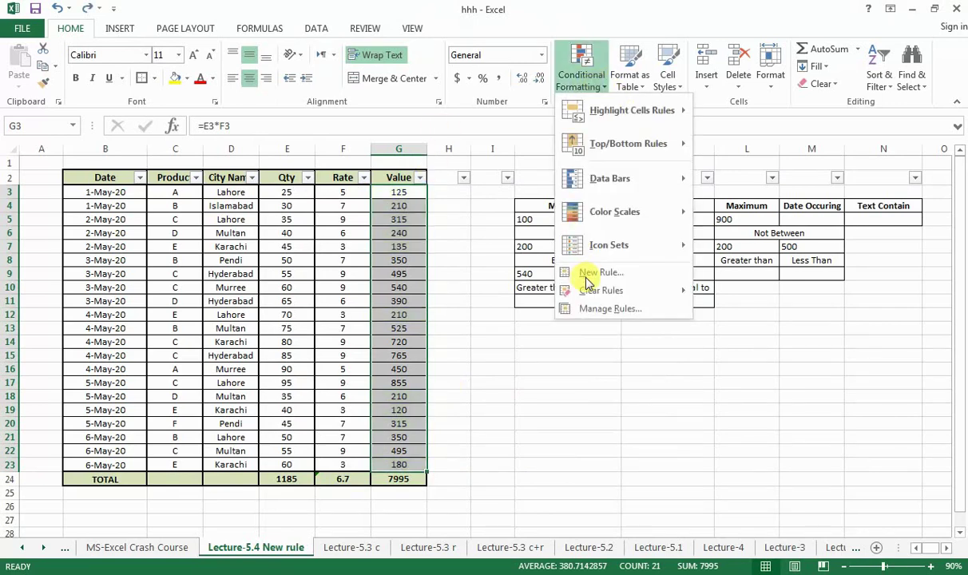
pyautogui.click(579, 272)
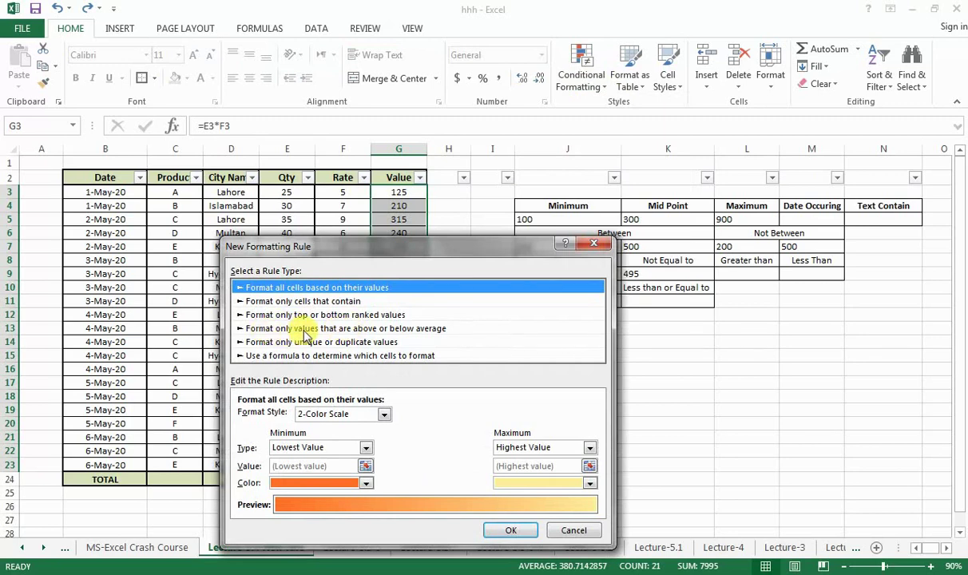
pyautogui.click(407, 333)
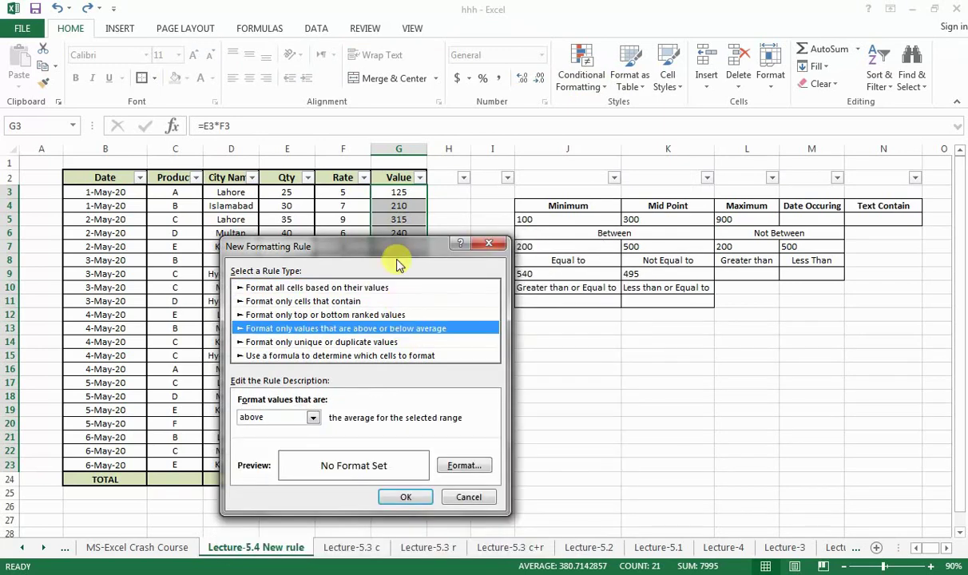
pyautogui.moveTo(387, 244); pyautogui.dragTo(700, 222)
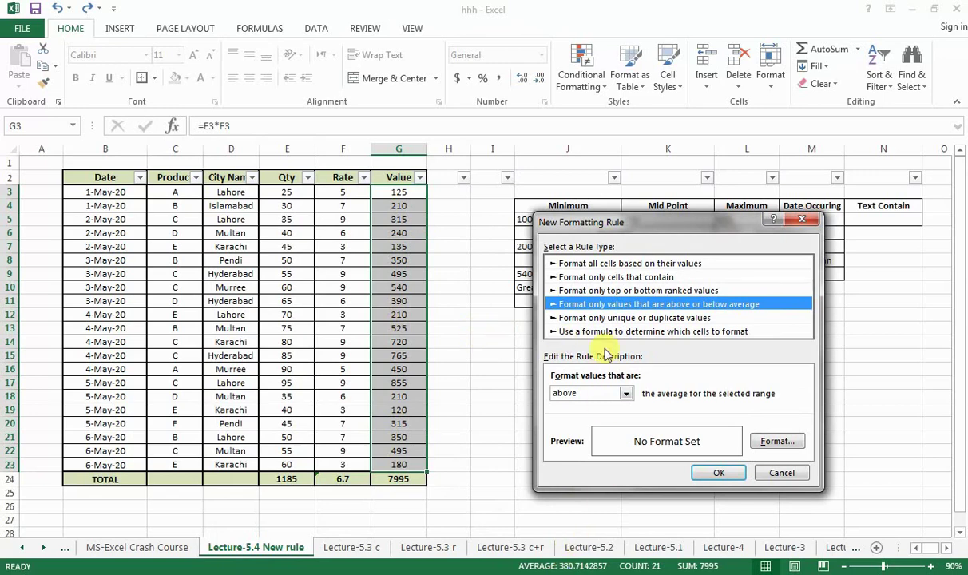
pyautogui.click(627, 394)
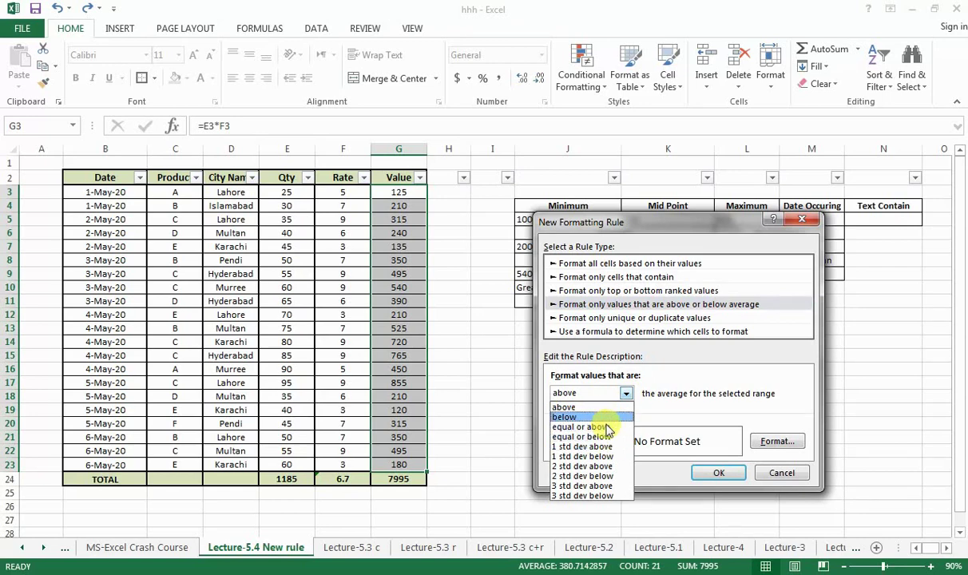
pyautogui.click(601, 408)
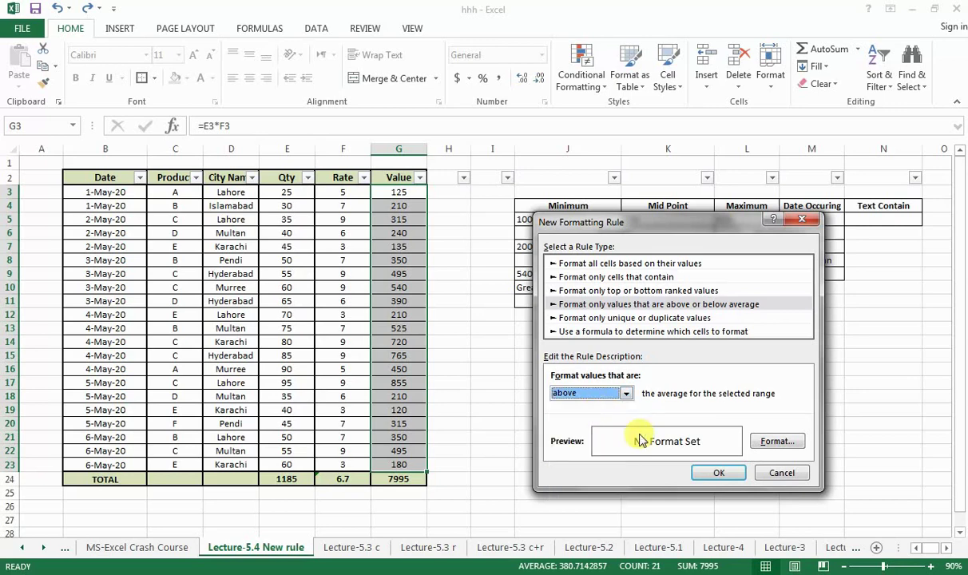
# Give the above-average rule a light orange fill and apply it to the Value cells
pyautogui.click(779, 444)
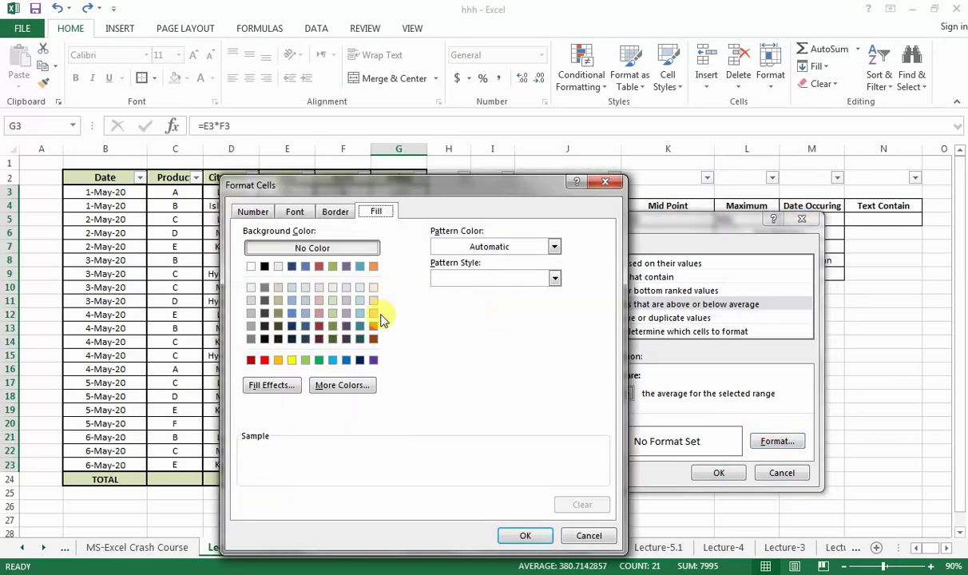
pyautogui.click(373, 313)
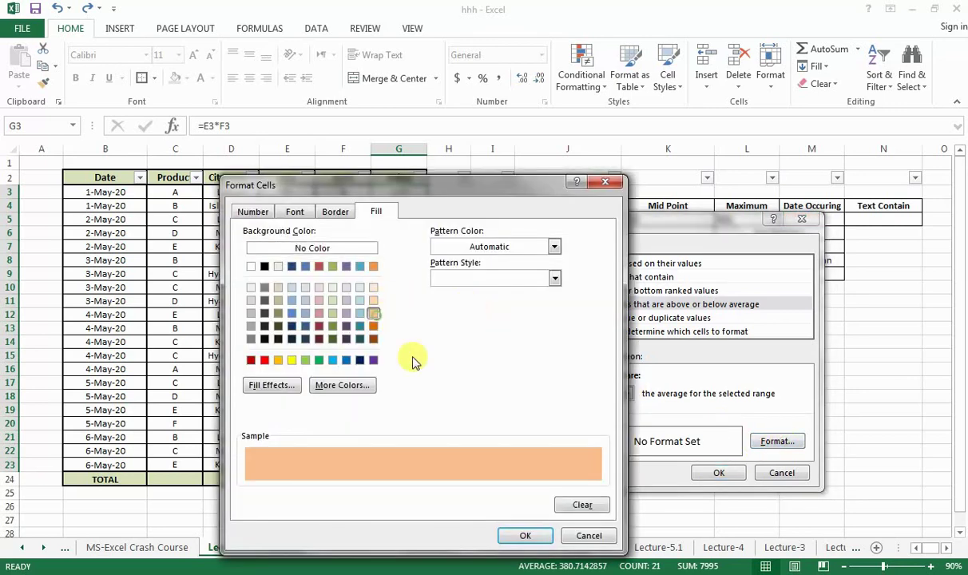
pyautogui.click(525, 535)
pyautogui.click(719, 473)
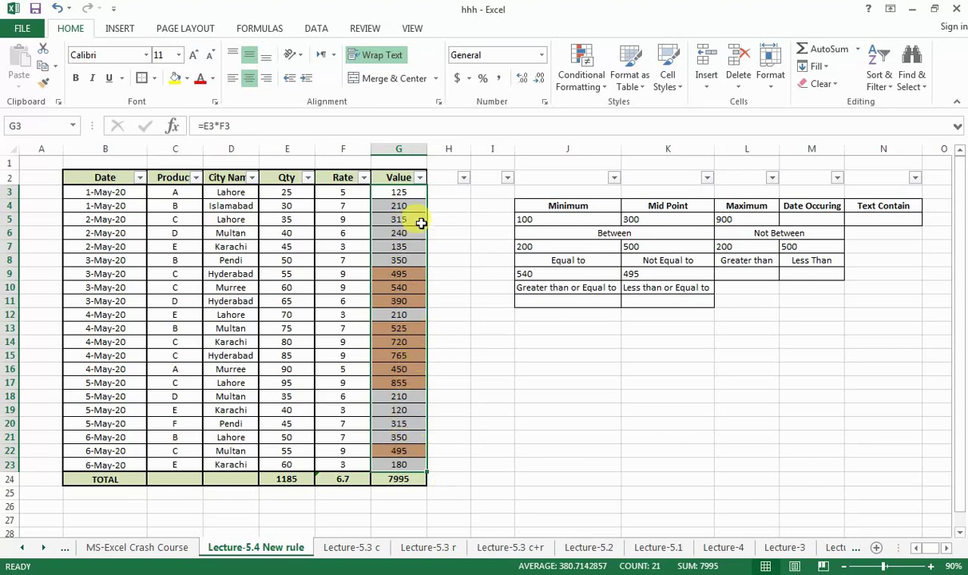
# Set up a new formatting rule on the Value cells for duplicate values, after reviewing the above or below average options
pyautogui.click(596, 89)
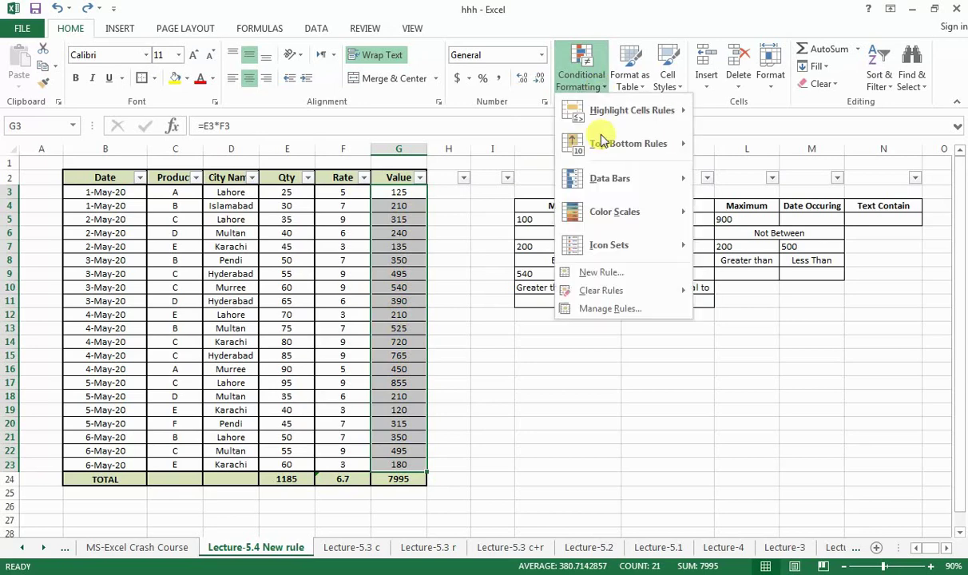
pyautogui.click(606, 272)
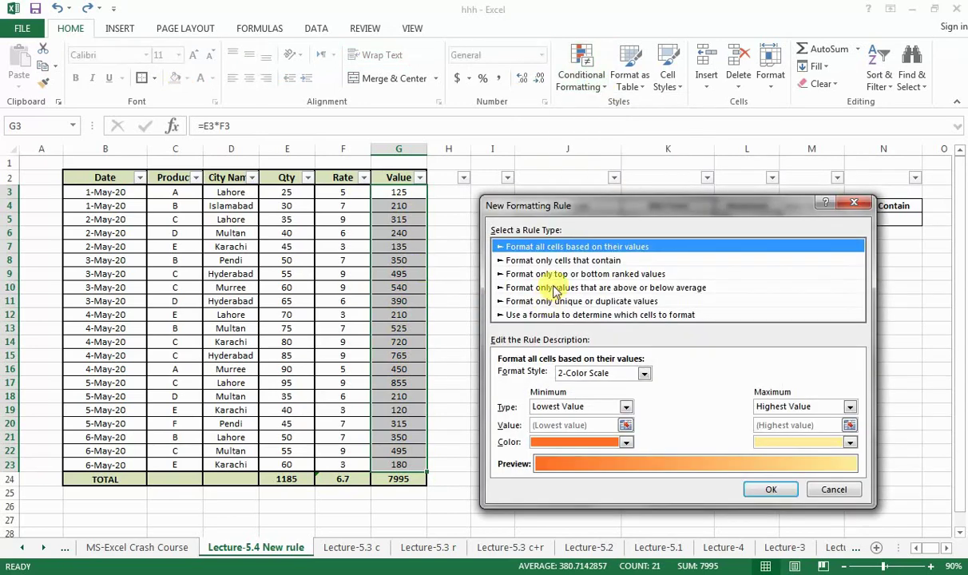
pyautogui.click(579, 288)
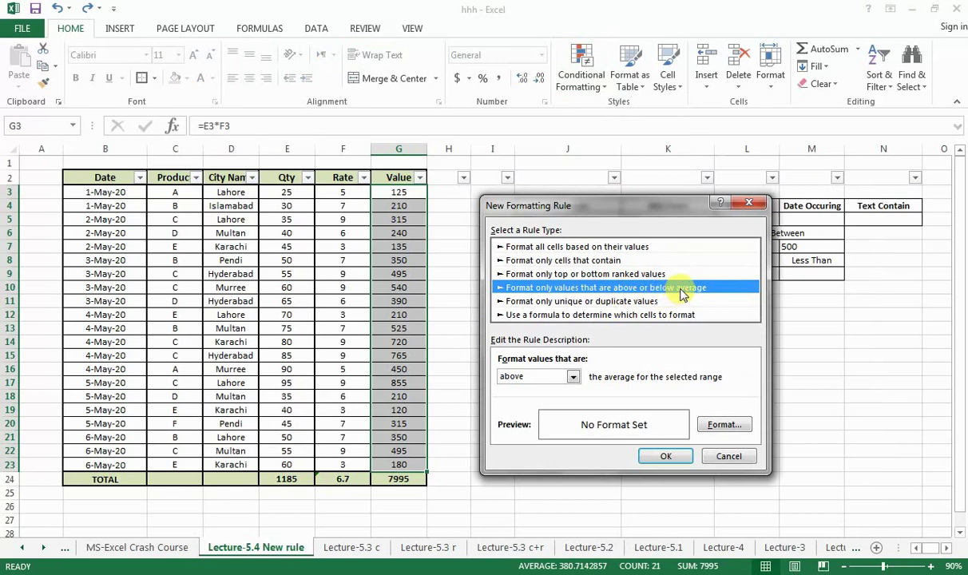
pyautogui.click(573, 376)
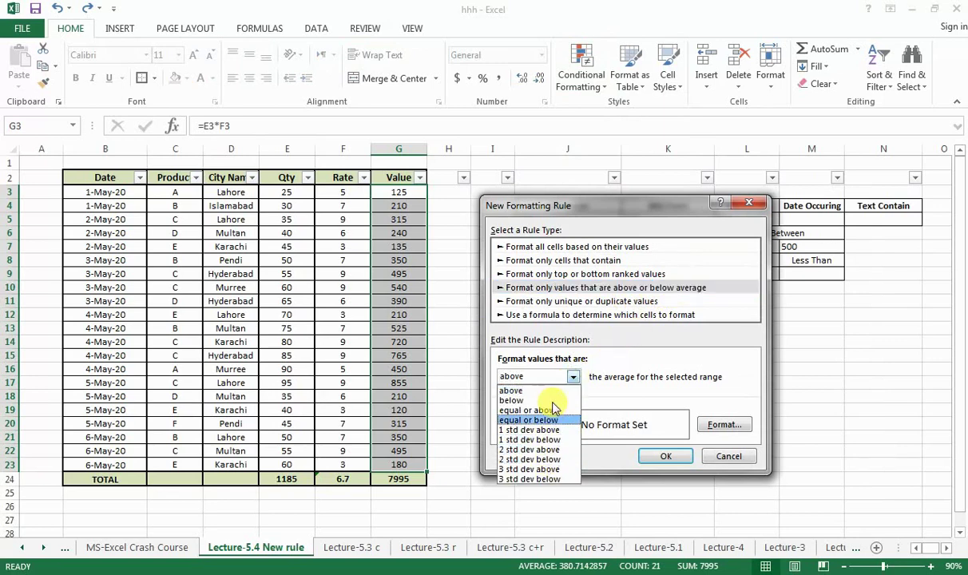
pyautogui.click(624, 392)
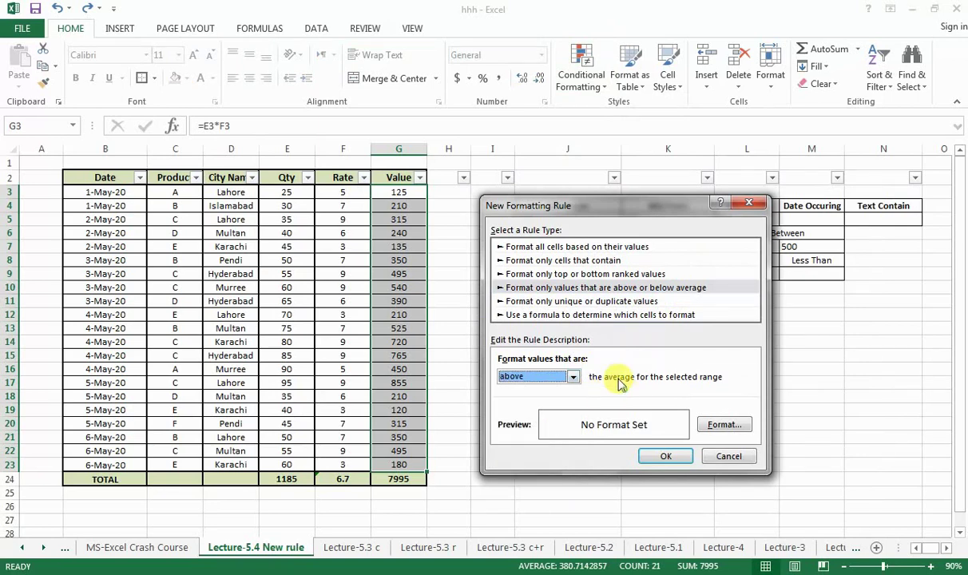
pyautogui.click(595, 303)
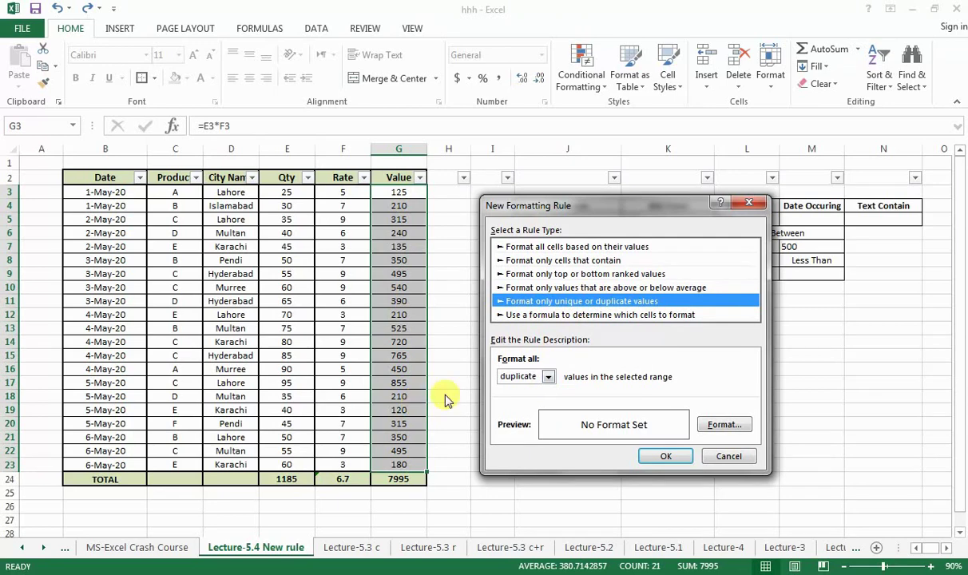
# Give the duplicate values rule a blue fill and apply it to the Value cells
pyautogui.click(725, 424)
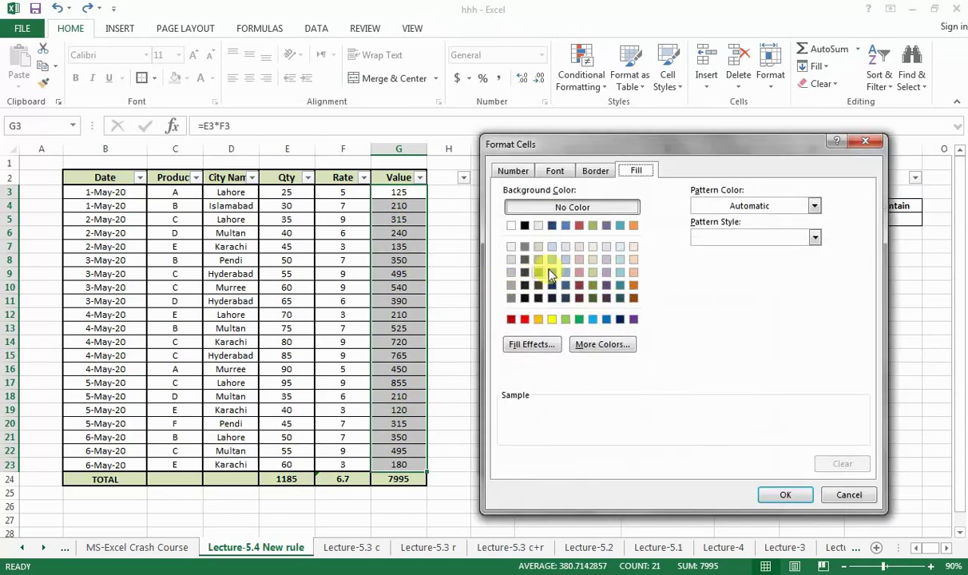
pyautogui.click(555, 273)
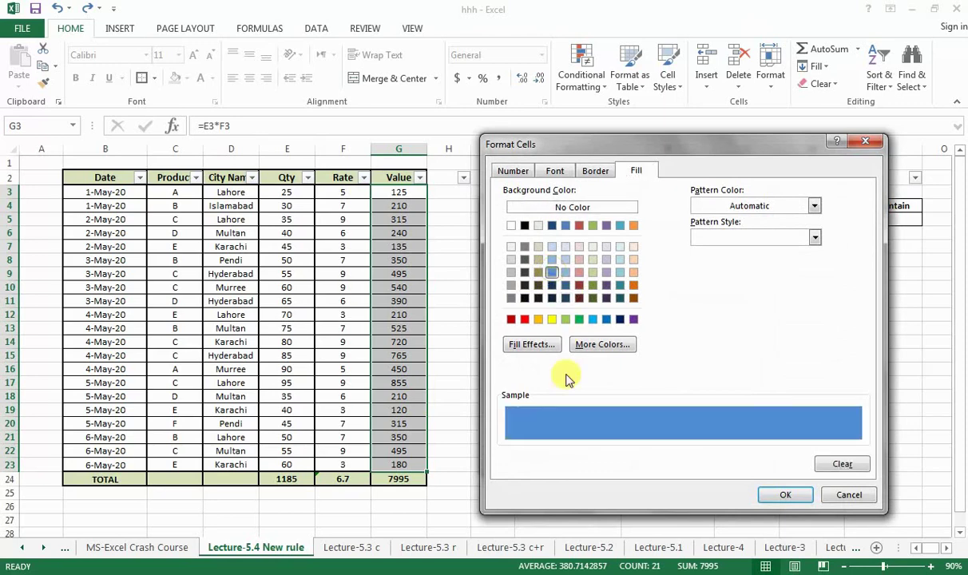
pyautogui.click(786, 495)
pyautogui.click(665, 454)
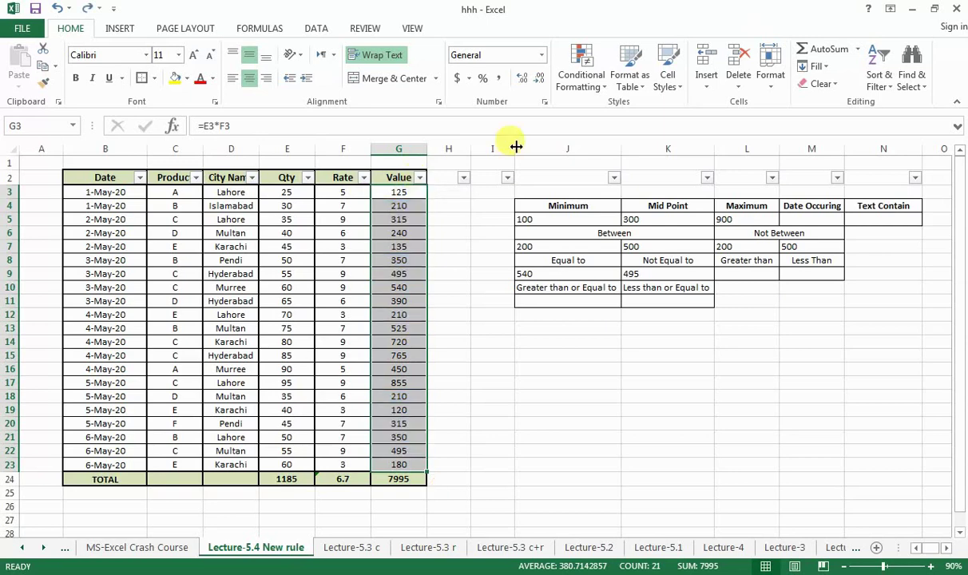
# Set up a new formatting rule on the Value cells G3:G23 for unique values in the selected range
pyautogui.click(583, 68)
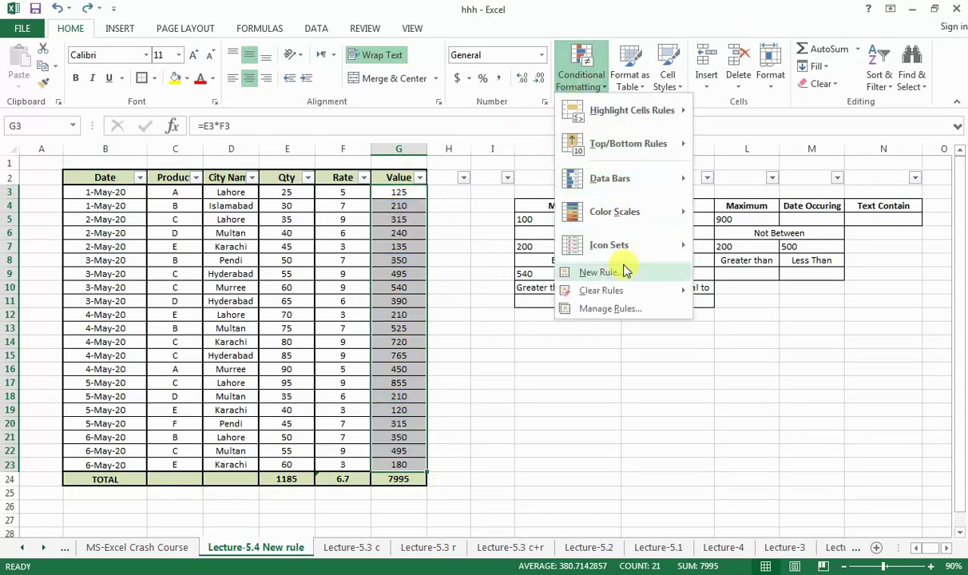
pyautogui.click(623, 272)
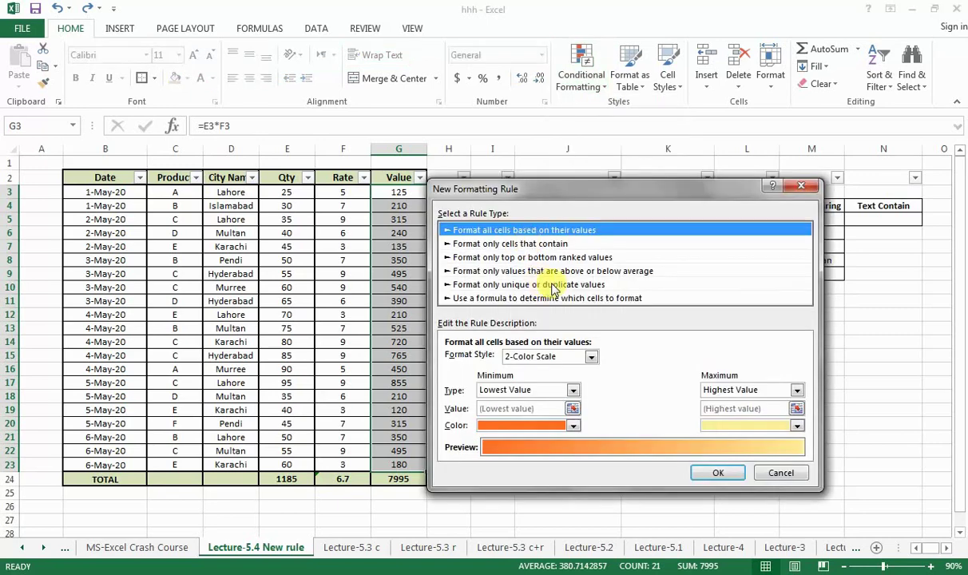
pyautogui.click(551, 286)
pyautogui.click(471, 361)
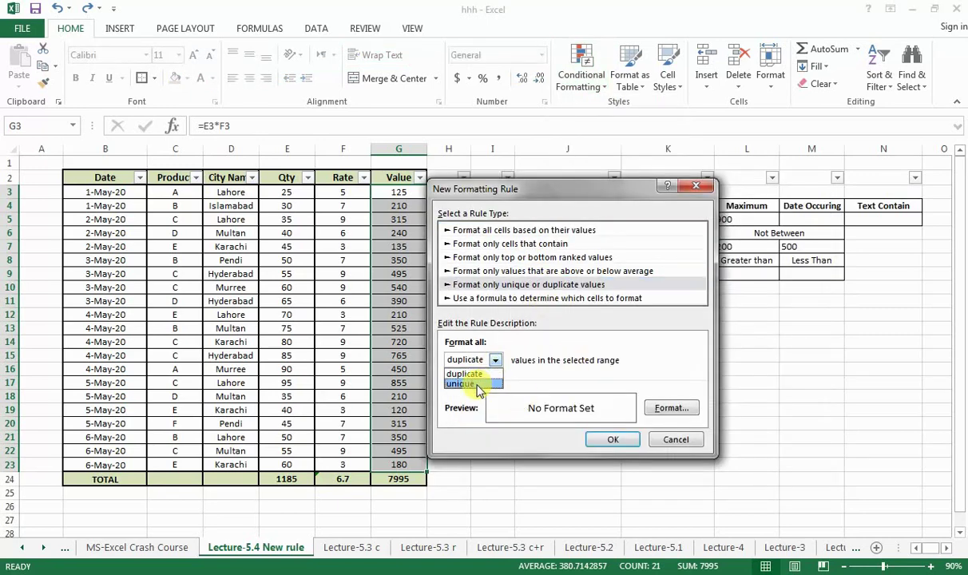
pyautogui.click(478, 384)
# Give the unique values rule a light red fill and apply it to the Value cells
pyautogui.click(671, 408)
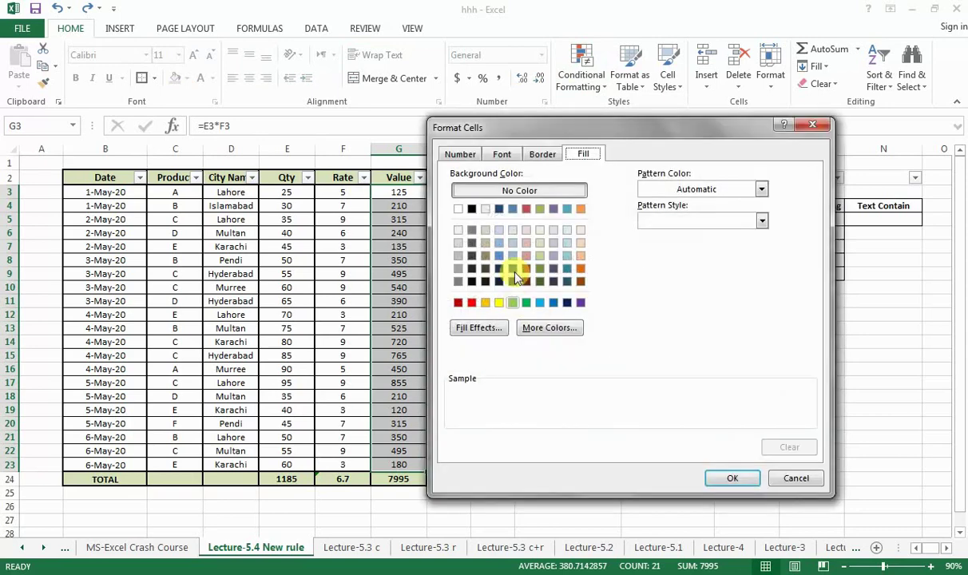
pyautogui.click(527, 243)
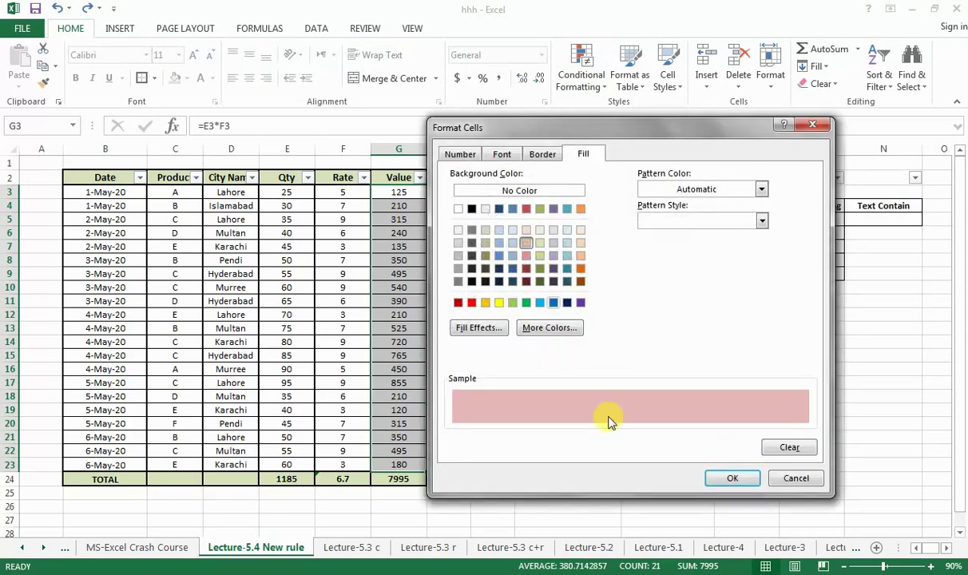
pyautogui.click(733, 480)
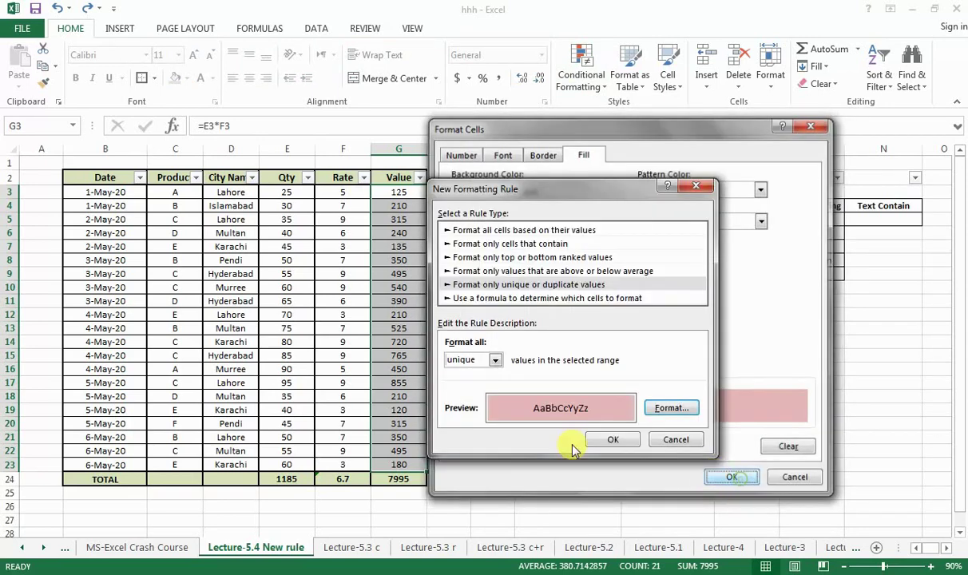
pyautogui.press('Return')
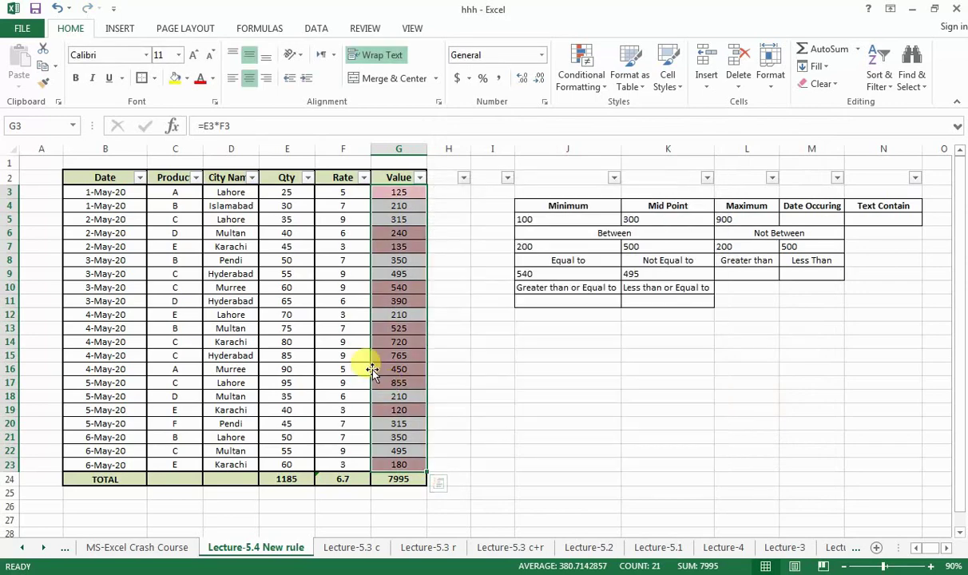
# Set up a second formatting rule on the Value cells for duplicate values in the selected range
pyautogui.click(595, 86)
pyautogui.click(604, 273)
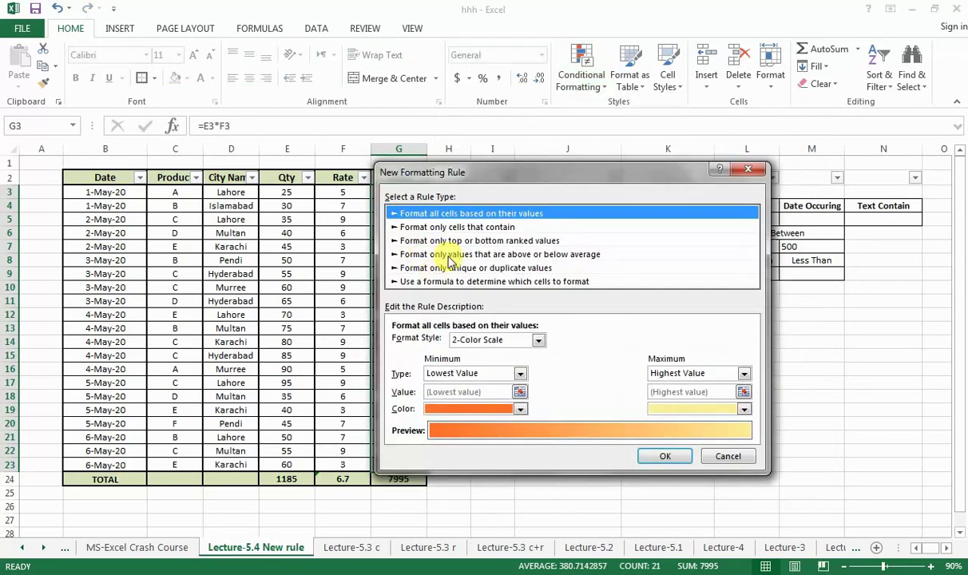
pyautogui.click(477, 268)
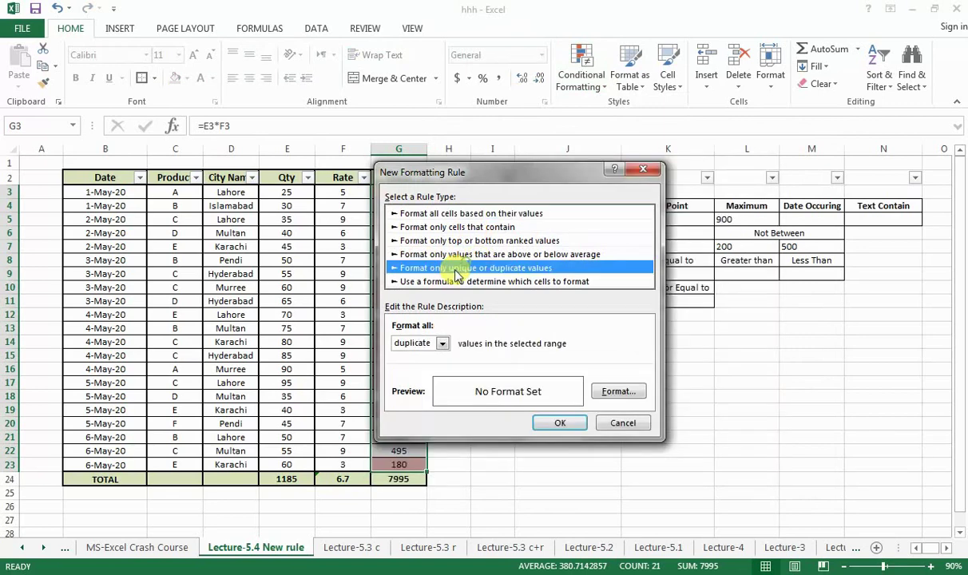
pyautogui.click(442, 343)
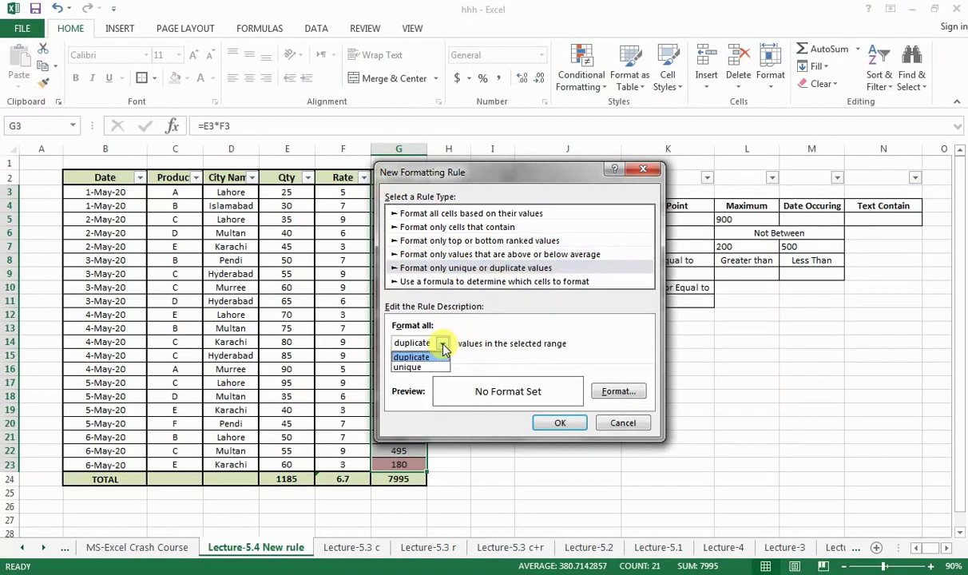
pyautogui.click(436, 357)
# Fill the duplicate values with blue and apply this rule alongside the unique values rule
pyautogui.click(620, 390)
pyautogui.click(500, 286)
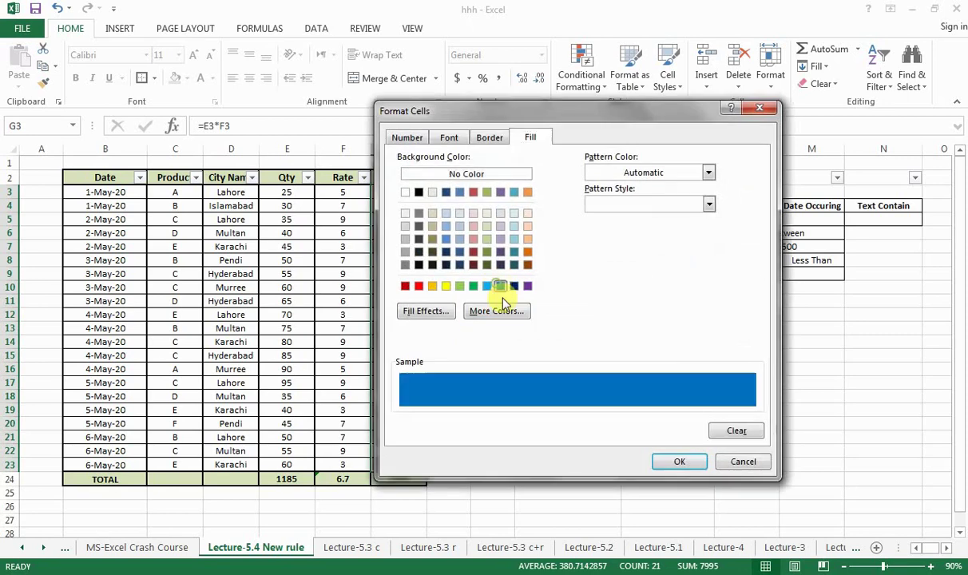
pyautogui.click(678, 461)
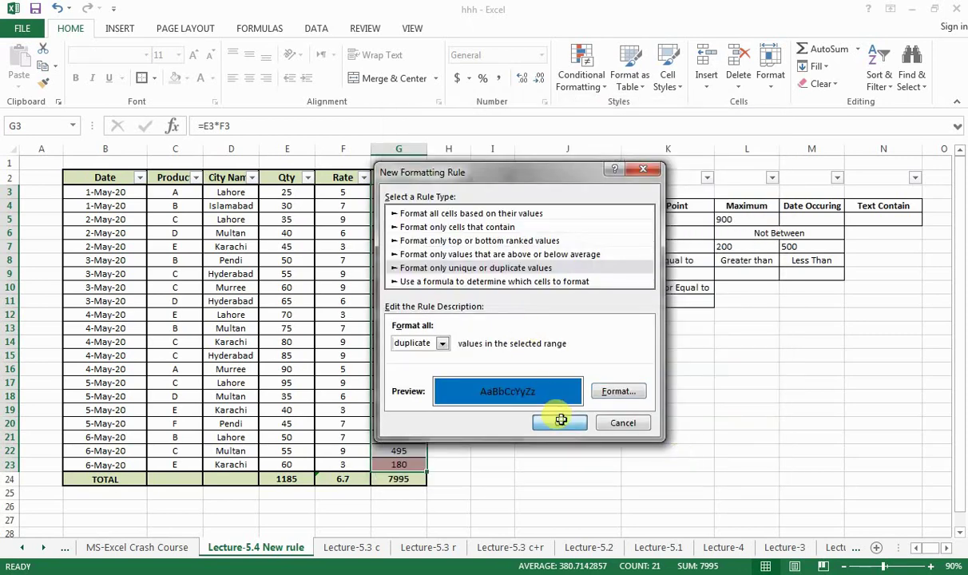
pyautogui.click(559, 422)
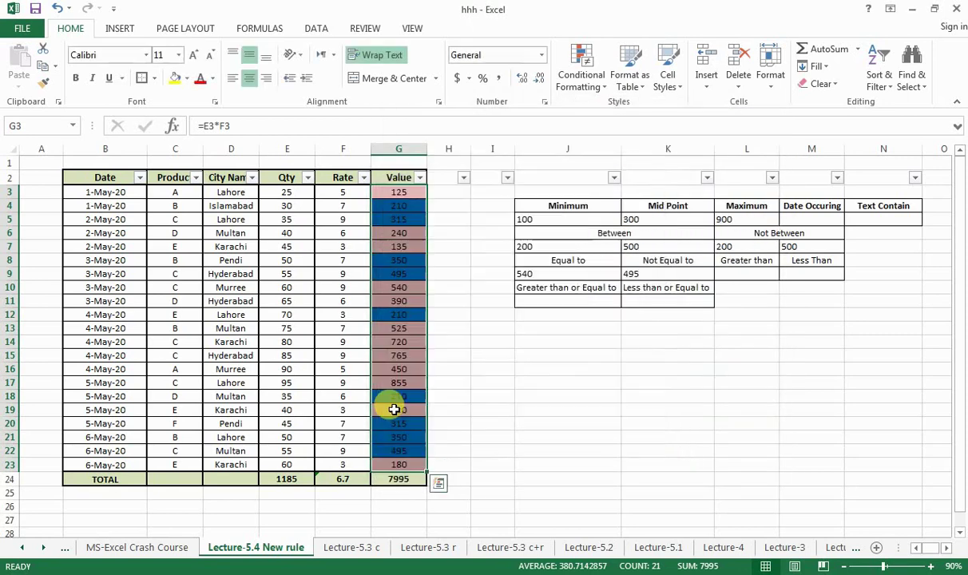
# Check a few highlighted Value cells and undo the duplicate and unique values rules
pyautogui.click(406, 193)
pyautogui.click(401, 248)
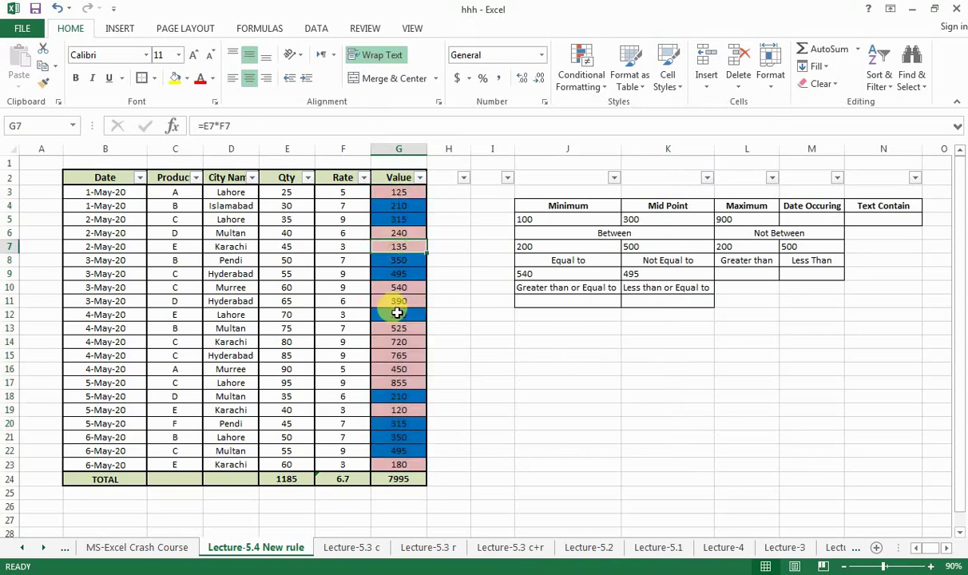
pyautogui.click(397, 355)
pyautogui.hotkey('ctrl', 'z')
pyautogui.hotkey('ctrl', 'z')
pyautogui.hotkey('ctrl', 'z')
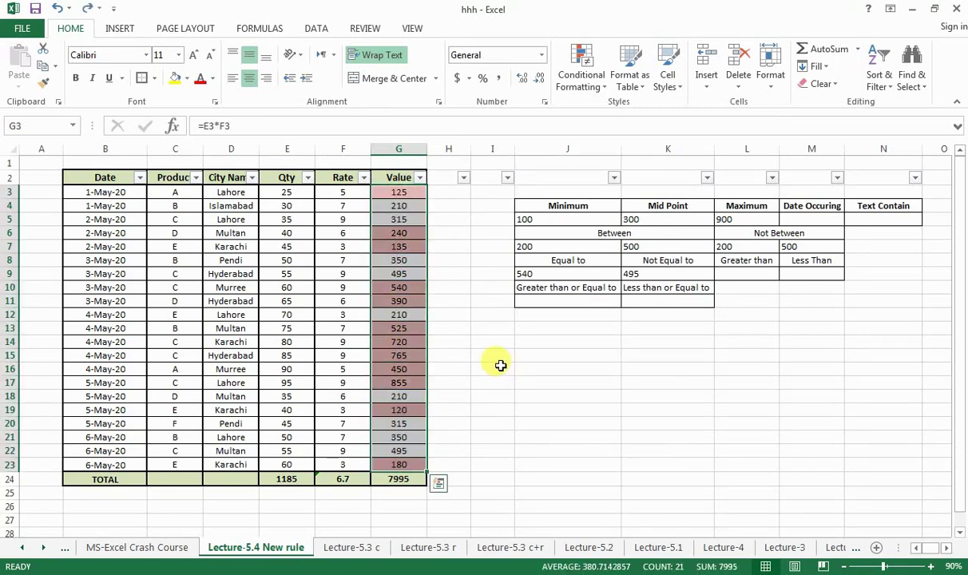
# Start a new formatting rule on the Value cells that uses a formula to determine which cells to format
pyautogui.click(595, 93)
pyautogui.click(594, 274)
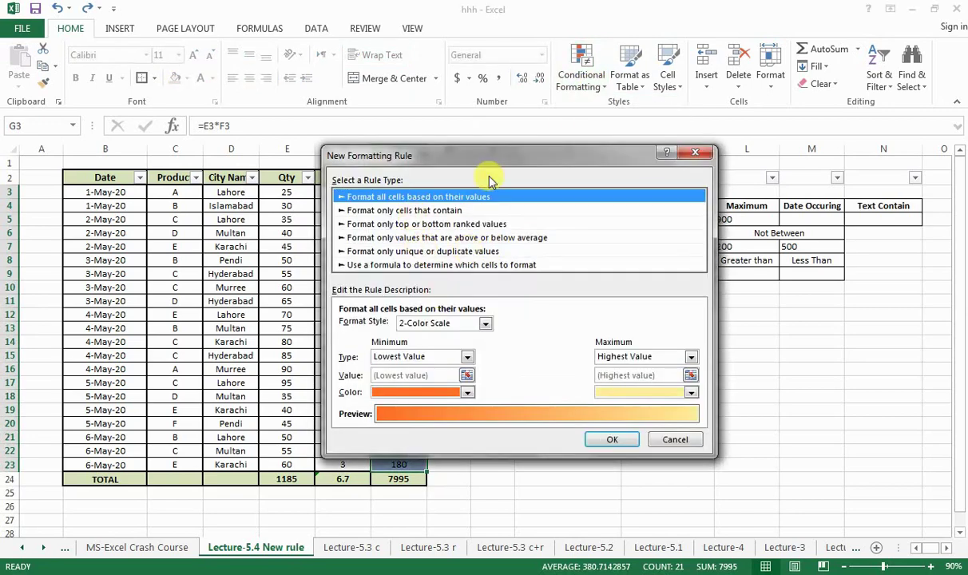
pyautogui.moveTo(492, 157); pyautogui.dragTo(652, 163)
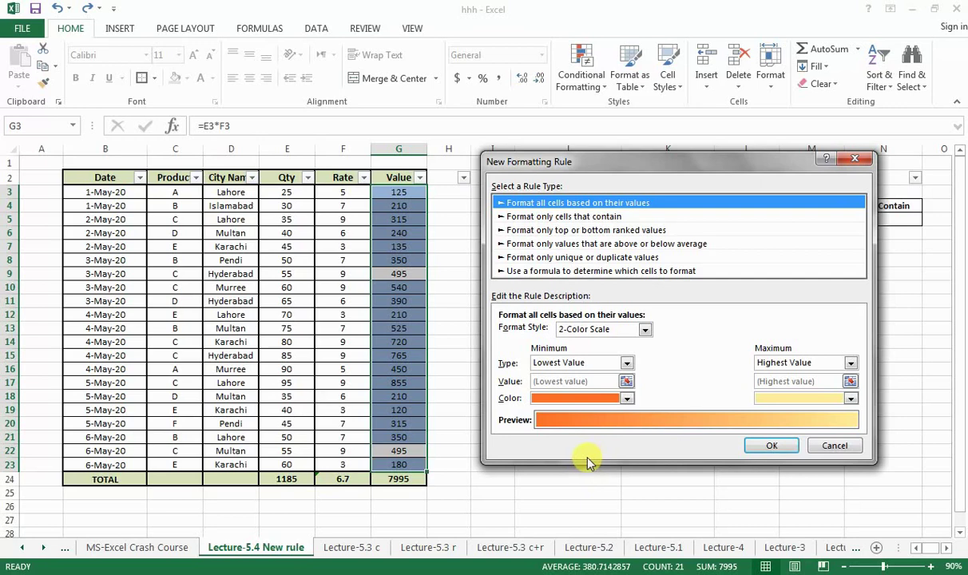
pyautogui.click(613, 271)
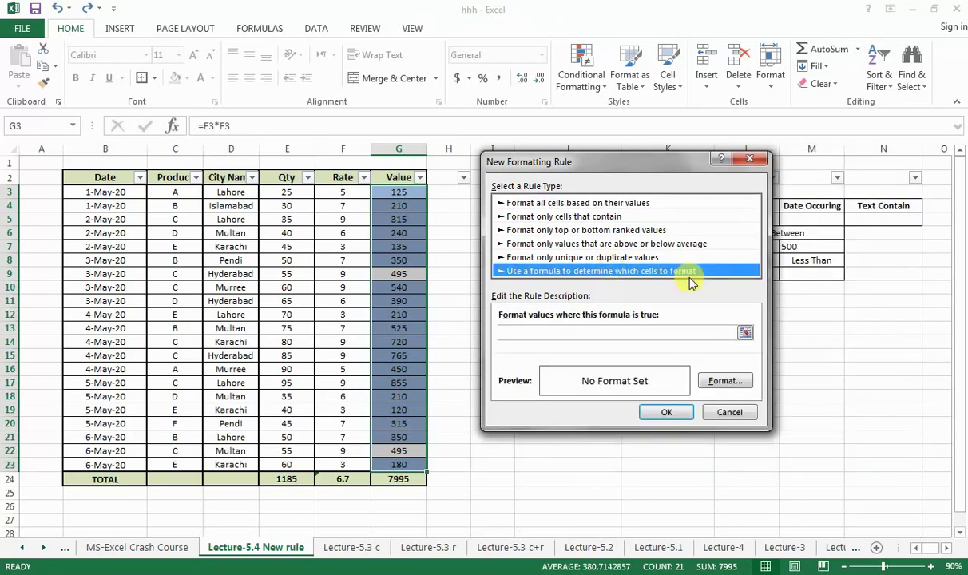